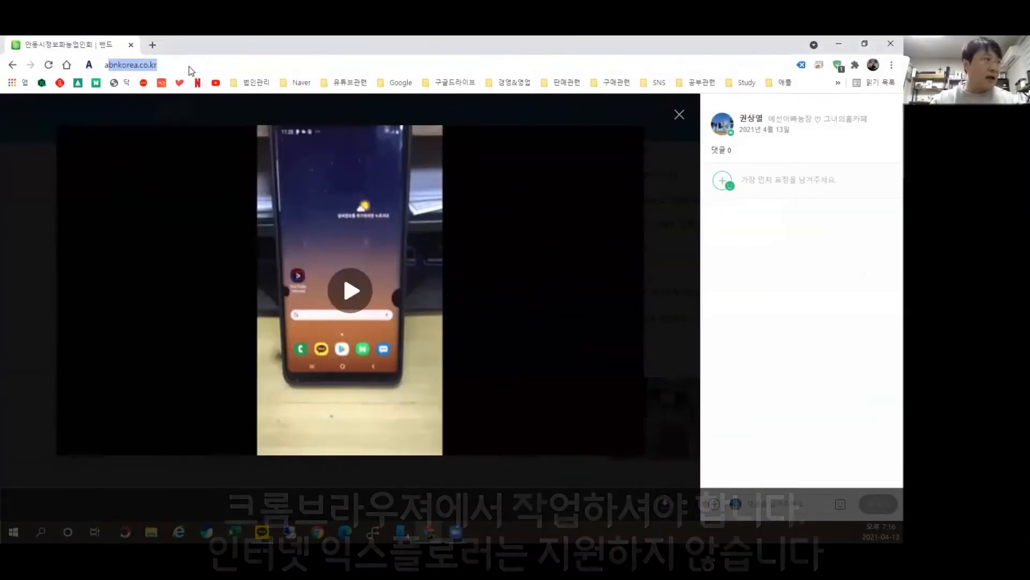
Step: Search Google for '미리캔버스', typing it with Korean input
text(l)
key(BackSpace)
key(BackSpace)
key(BackSpace)
text(ㅁ)
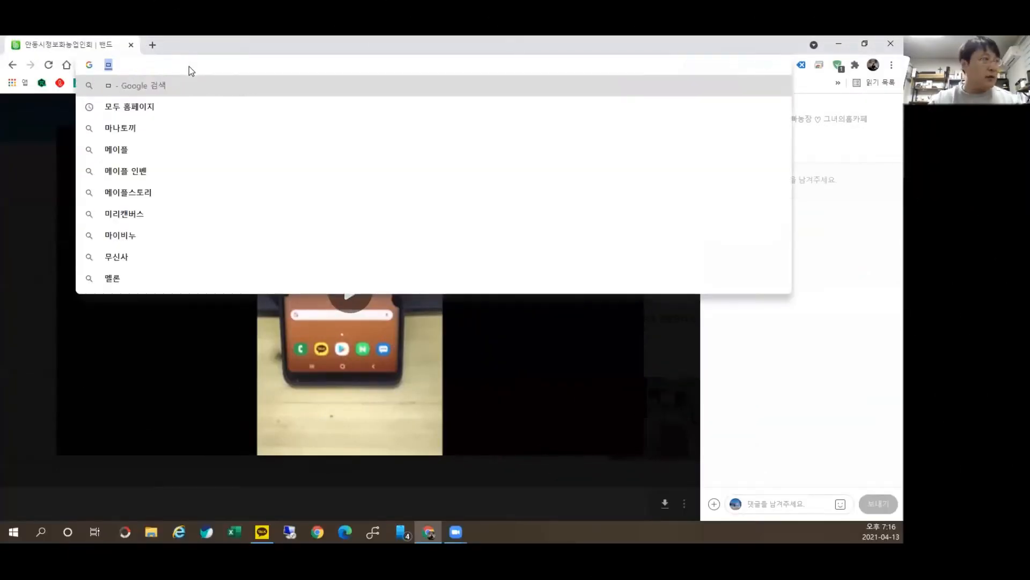
text(미리캔버스)
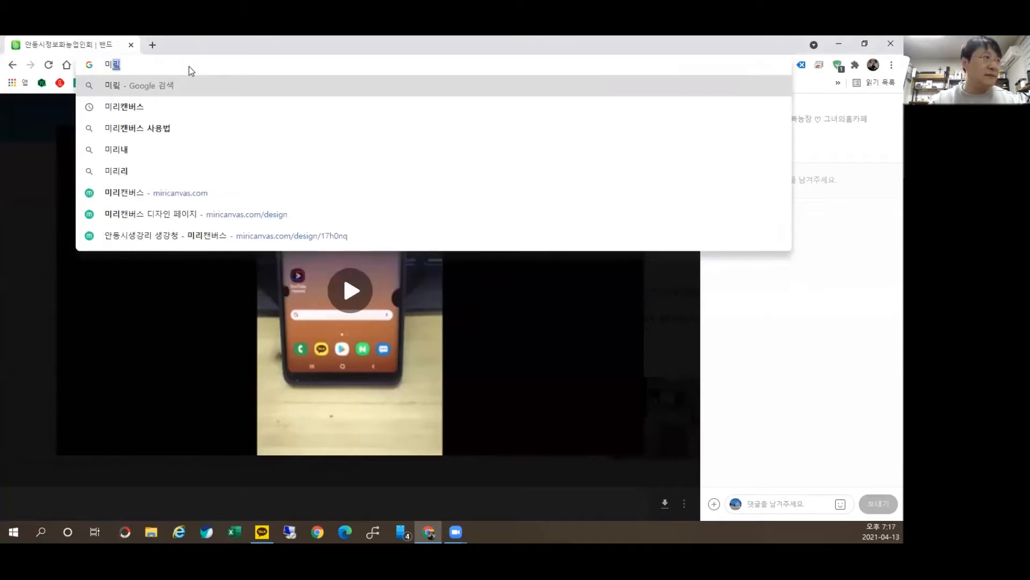
key(Return)
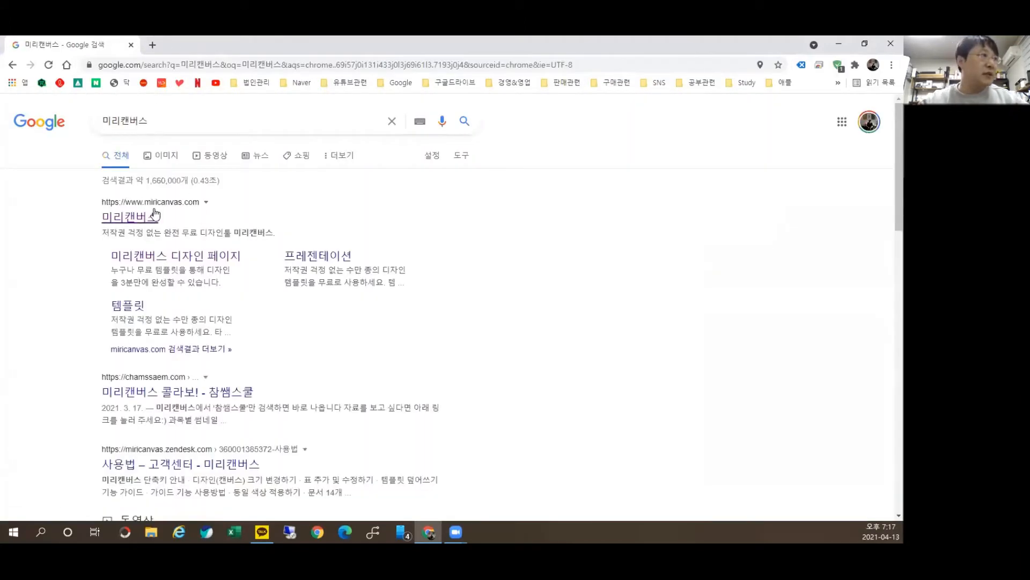
Step: Open miricanvas.com from the results and sign out of the current account
click(133, 218)
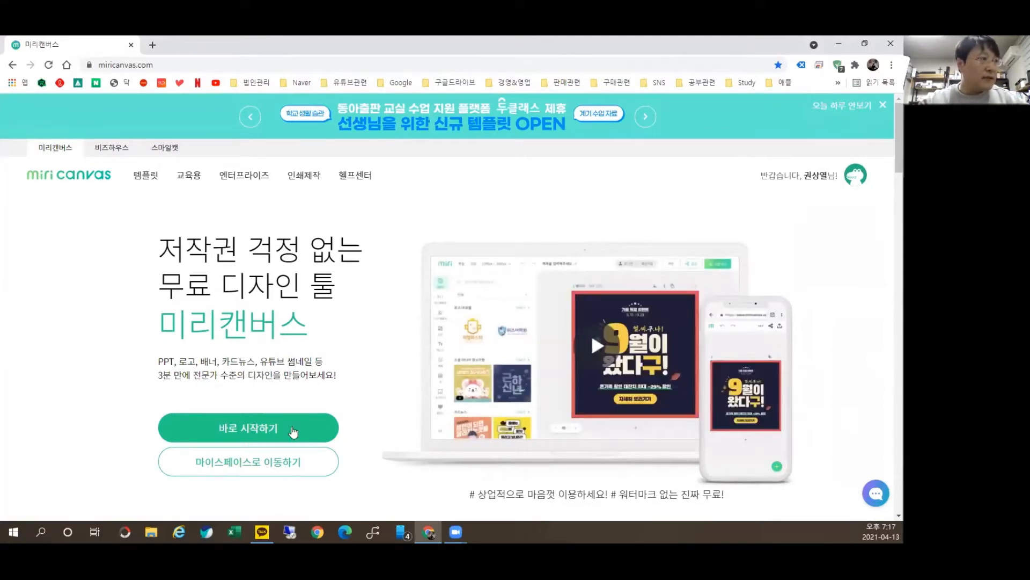
click(824, 181)
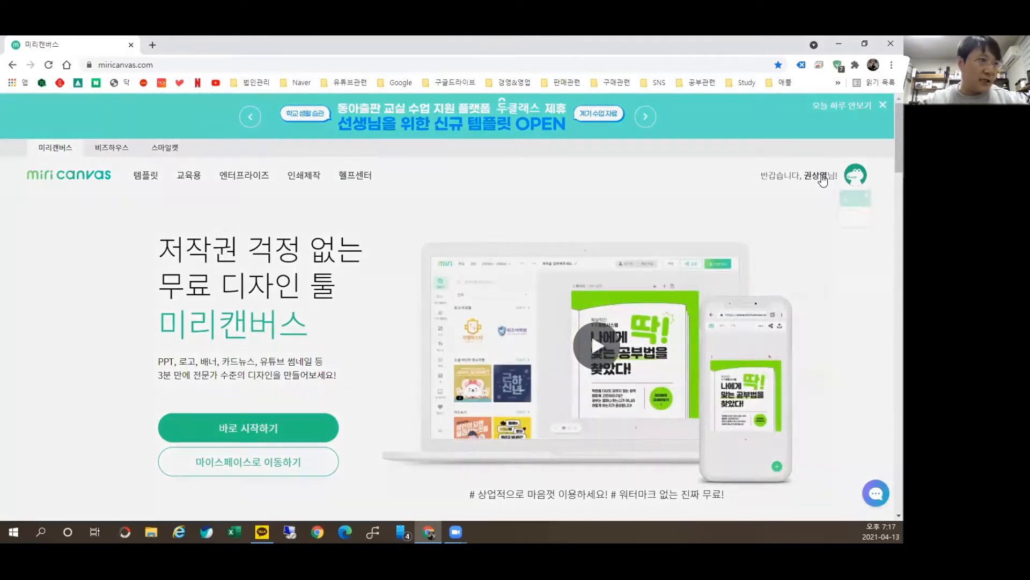
click(794, 349)
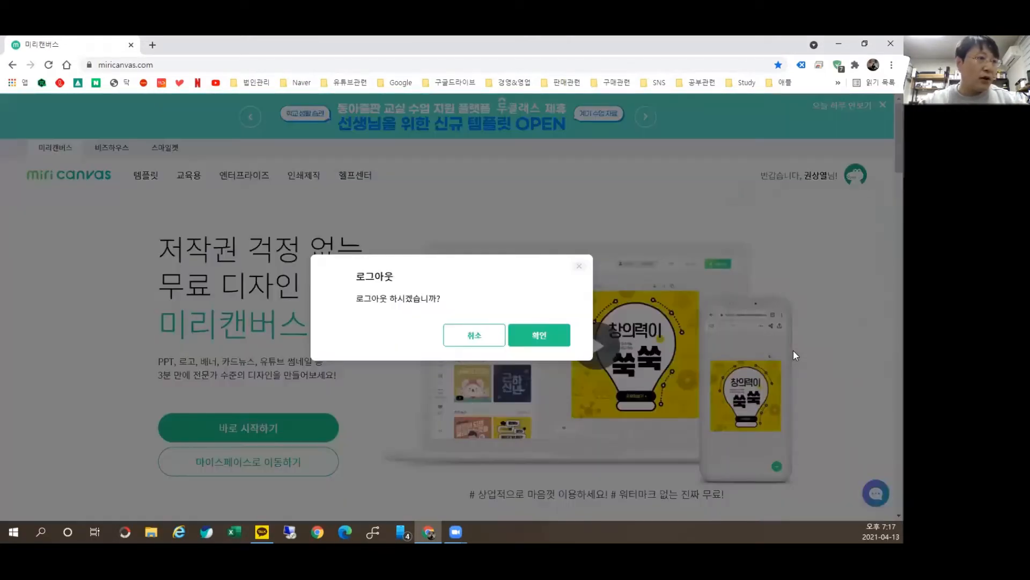
click(539, 335)
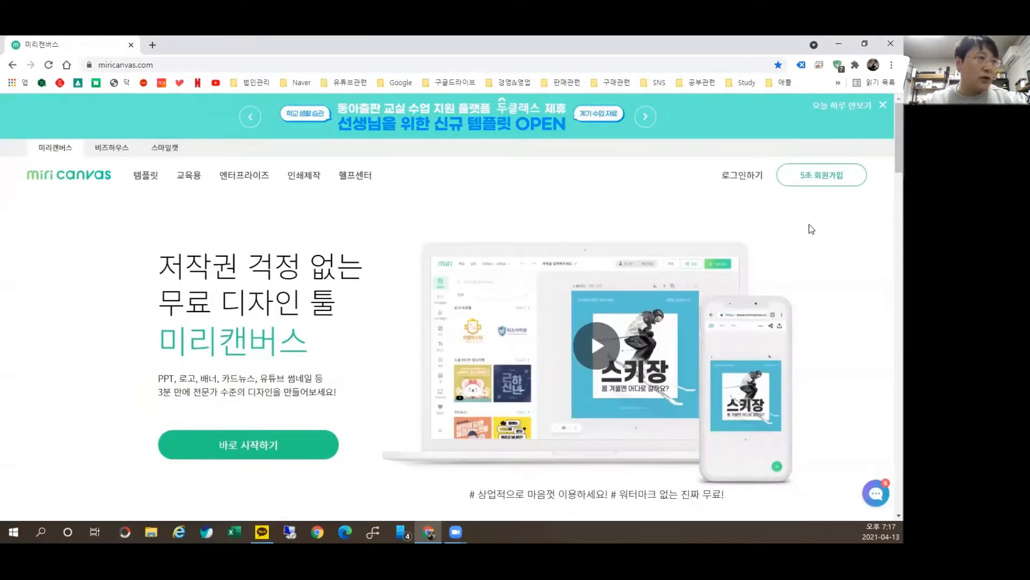
Step: Log back in with a Google account and choose 로그인 유지하기
click(824, 175)
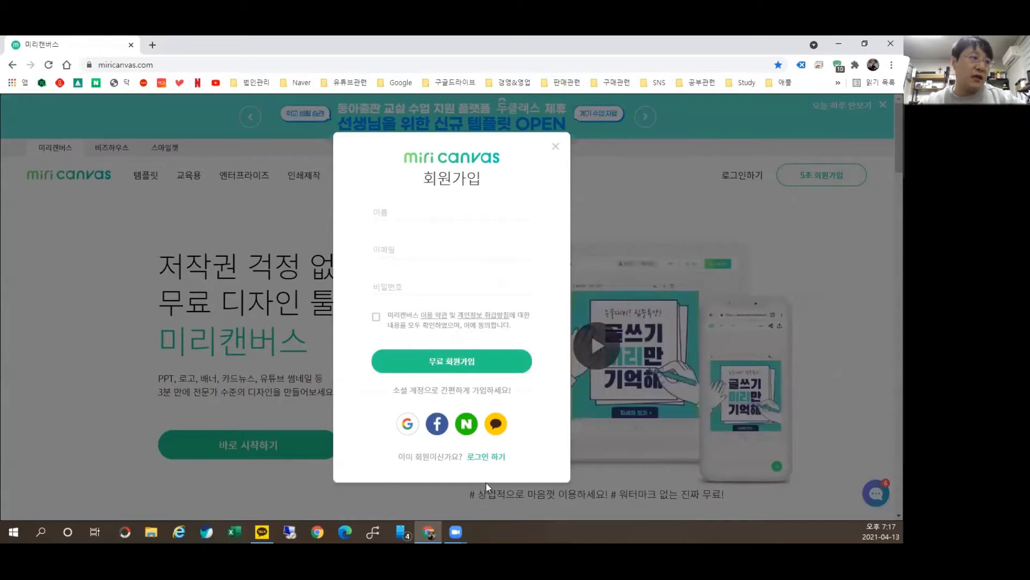
click(485, 457)
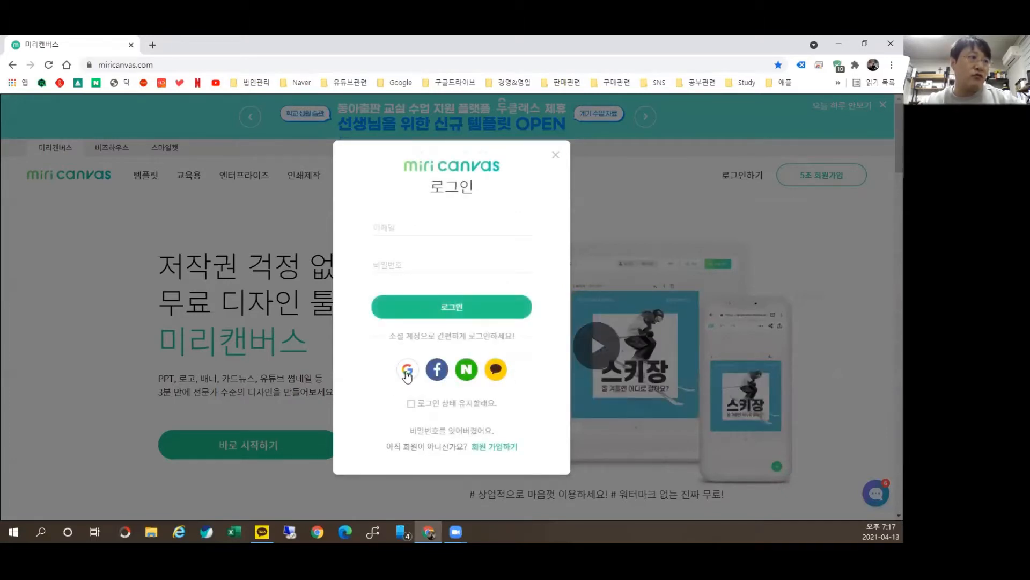
click(406, 375)
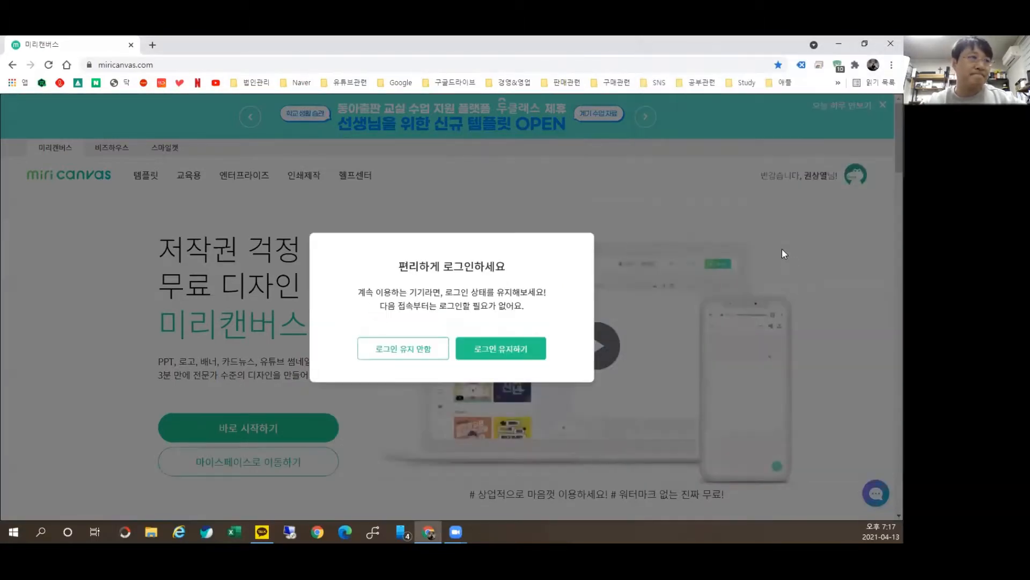
click(508, 355)
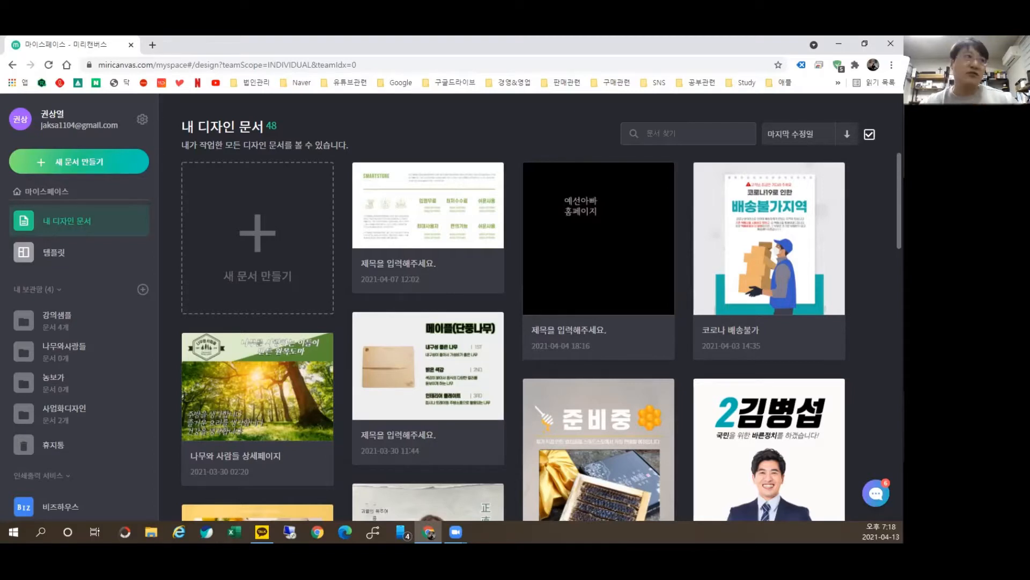
click(277, 118)
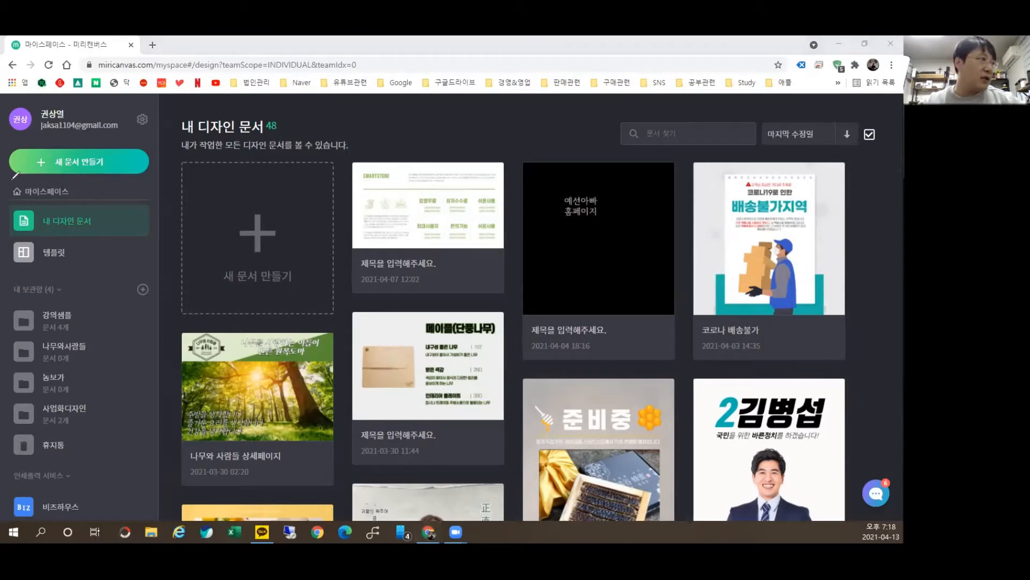
mouse_move(27, 167)
mouse_down()
mouse_move(19, 149)
mouse_move(154, 173)
mouse_move(18, 181)
mouse_up()
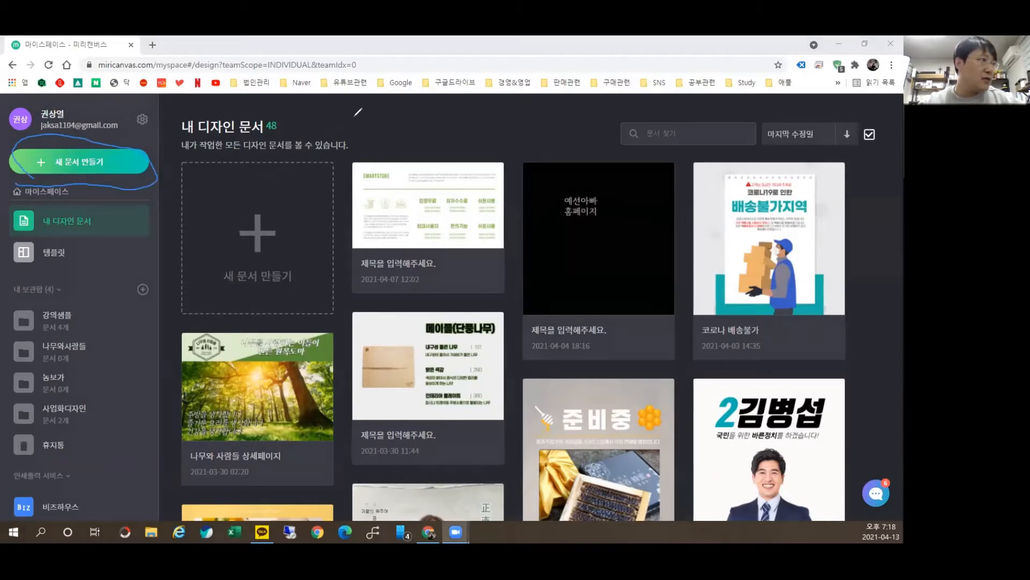
mouse_move(94, 322)
mouse_down()
mouse_move(54, 292)
mouse_move(5, 302)
mouse_move(14, 327)
mouse_move(85, 327)
mouse_move(111, 367)
mouse_move(73, 323)
mouse_move(14, 331)
mouse_move(13, 356)
mouse_move(95, 360)
mouse_move(98, 386)
mouse_move(65, 363)
mouse_move(8, 361)
mouse_move(30, 391)
mouse_move(90, 396)
mouse_move(94, 413)
mouse_move(20, 385)
mouse_move(6, 408)
mouse_move(32, 432)
mouse_move(76, 424)
mouse_move(94, 452)
mouse_move(44, 468)
mouse_move(8, 427)
mouse_up()
mouse_move(7, 198)
mouse_down()
mouse_move(29, 235)
mouse_move(133, 235)
mouse_move(135, 206)
mouse_move(6, 201)
mouse_move(6, 228)
mouse_move(65, 222)
mouse_move(134, 234)
mouse_up()
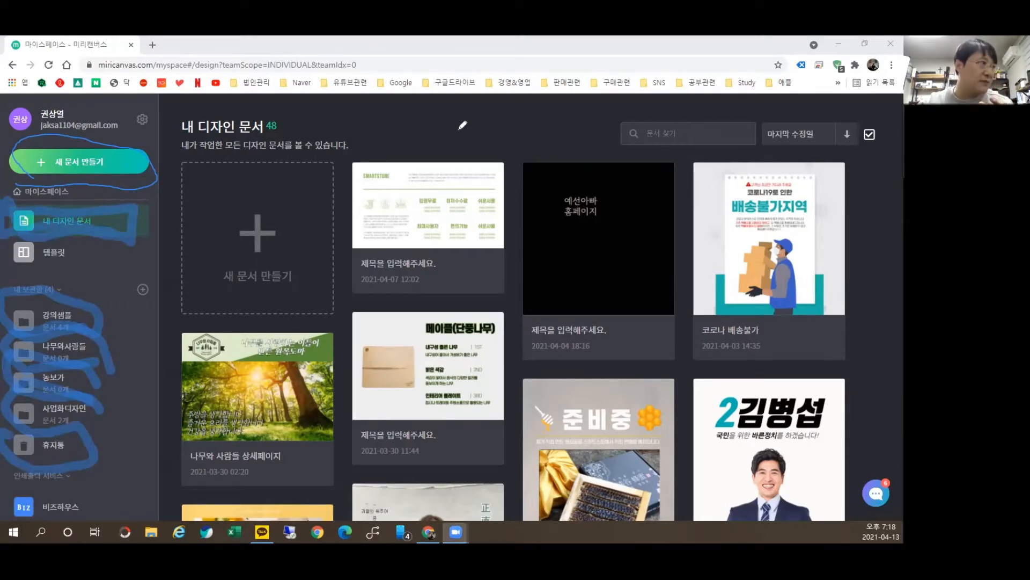
mouse_move(27, 240)
mouse_down()
mouse_move(24, 230)
mouse_move(121, 232)
mouse_up()
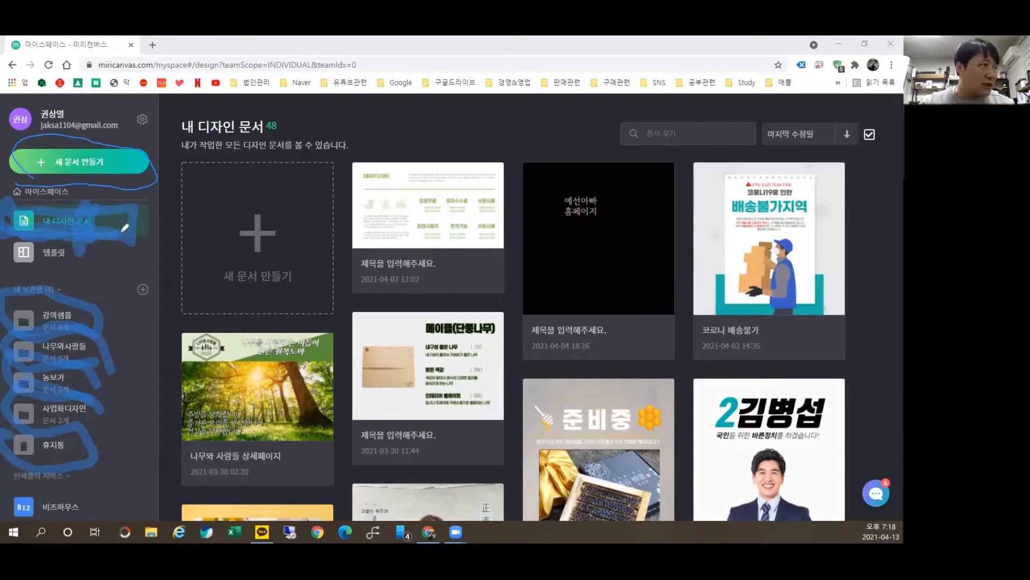
mouse_move(185, 145)
mouse_down()
mouse_move(849, 139)
mouse_move(865, 472)
mouse_move(335, 513)
mouse_move(191, 397)
mouse_move(182, 168)
mouse_up()
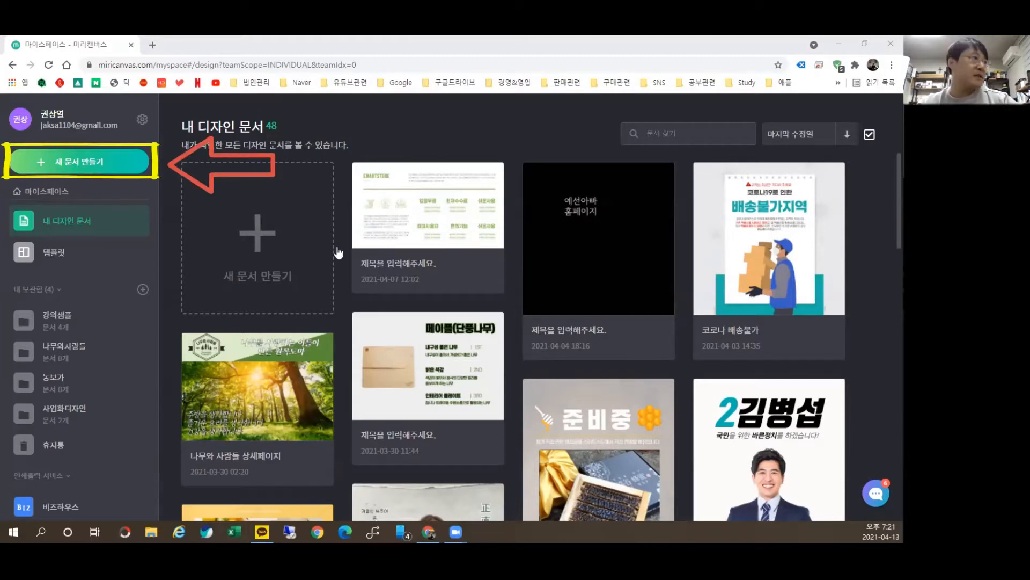
Step: Show the 새 문서 만들기 size choices, then open a blank Chrome tab
click(233, 203)
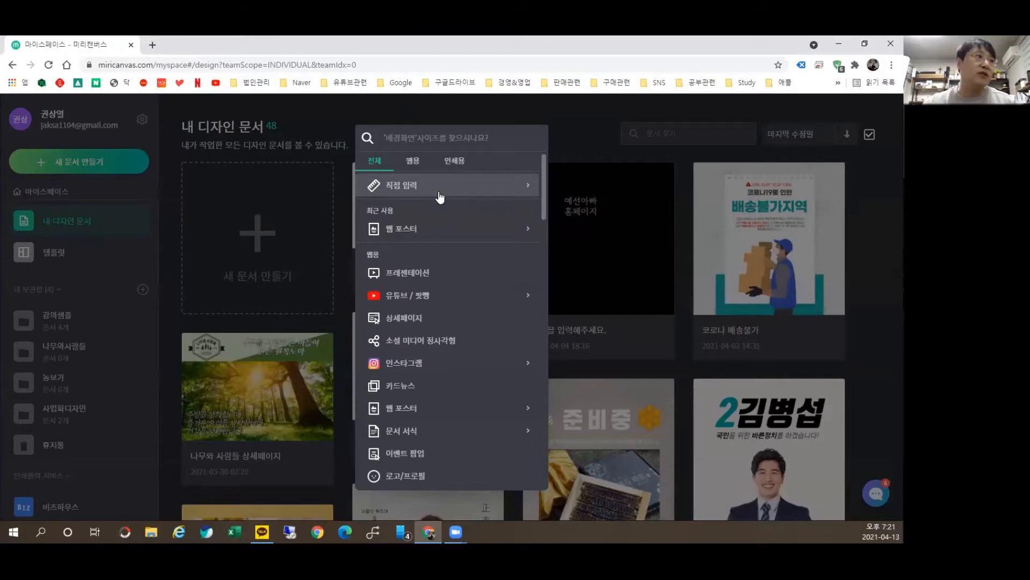
click(152, 44)
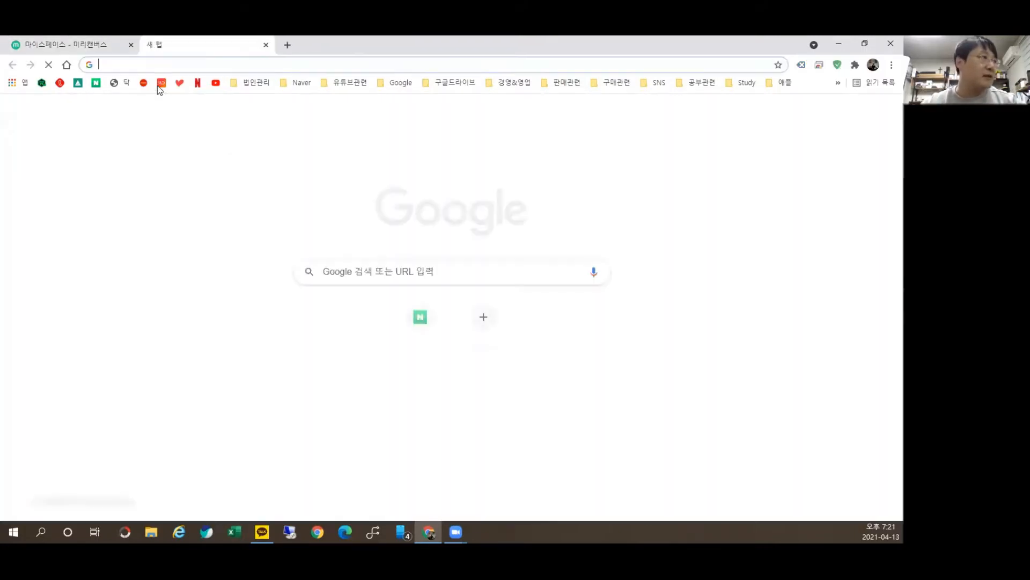
Step: Open the farm's Naver blog from bookmarks, browse its front page, then return to Miricanvas
click(307, 83)
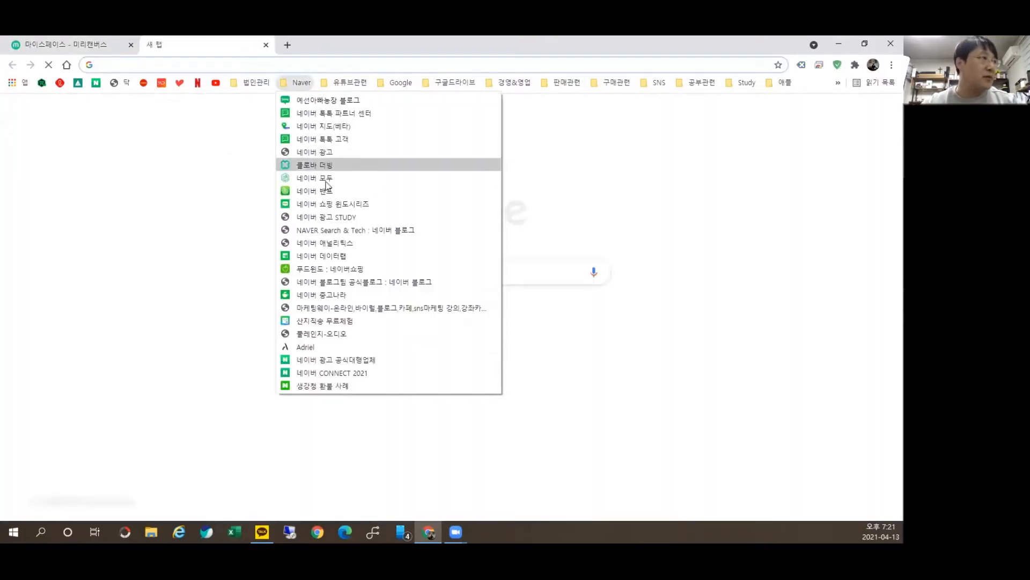
click(349, 100)
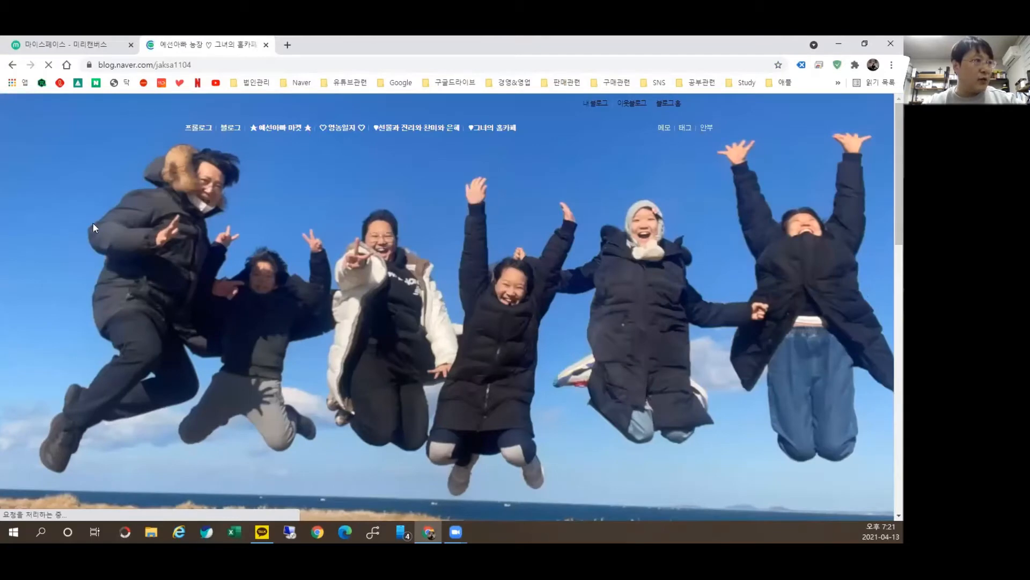
scroll(694, 255, down, 4)
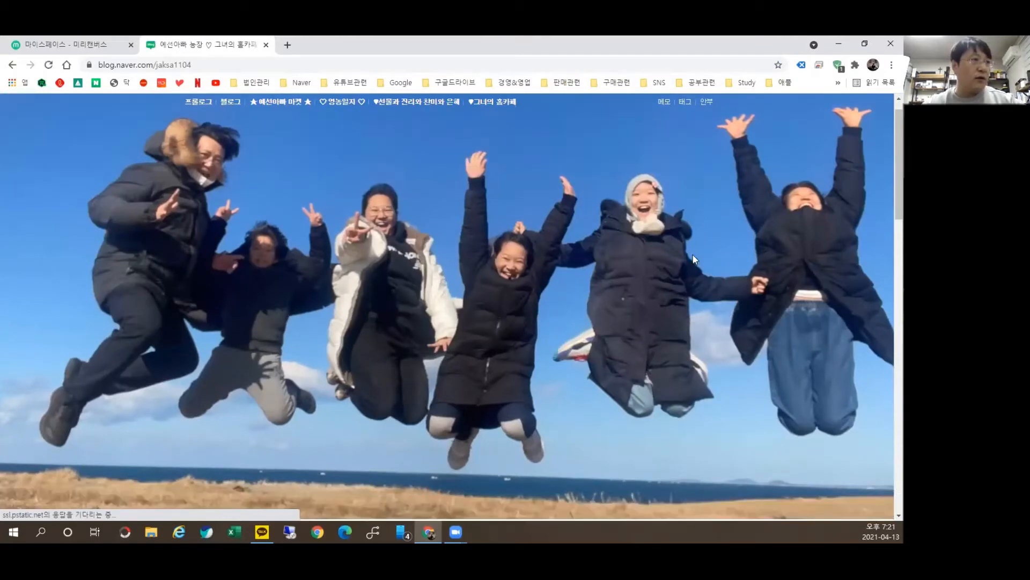
scroll(63, 198, up, 3)
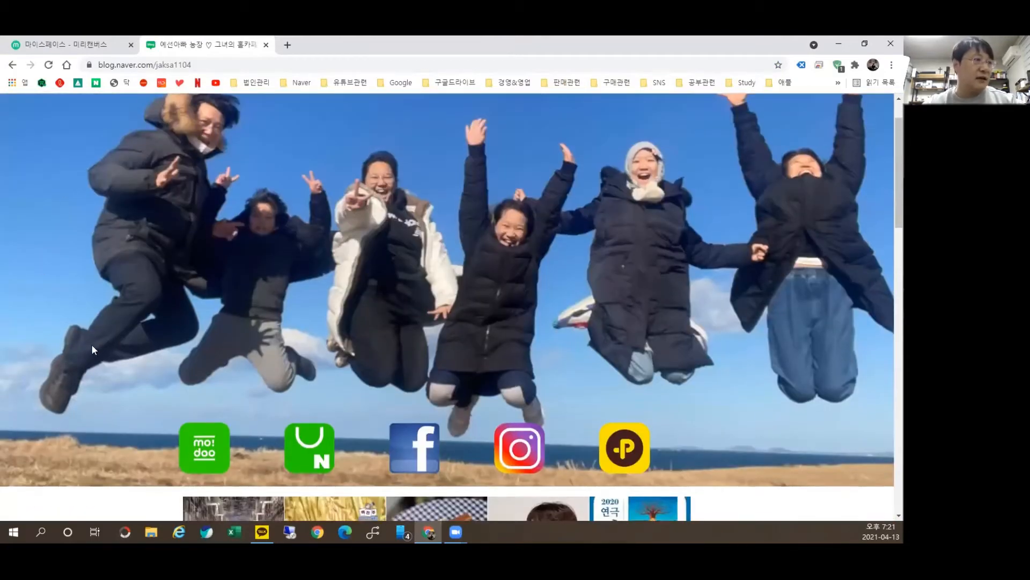
scroll(80, 341, down, 3)
scroll(79, 341, up, 2)
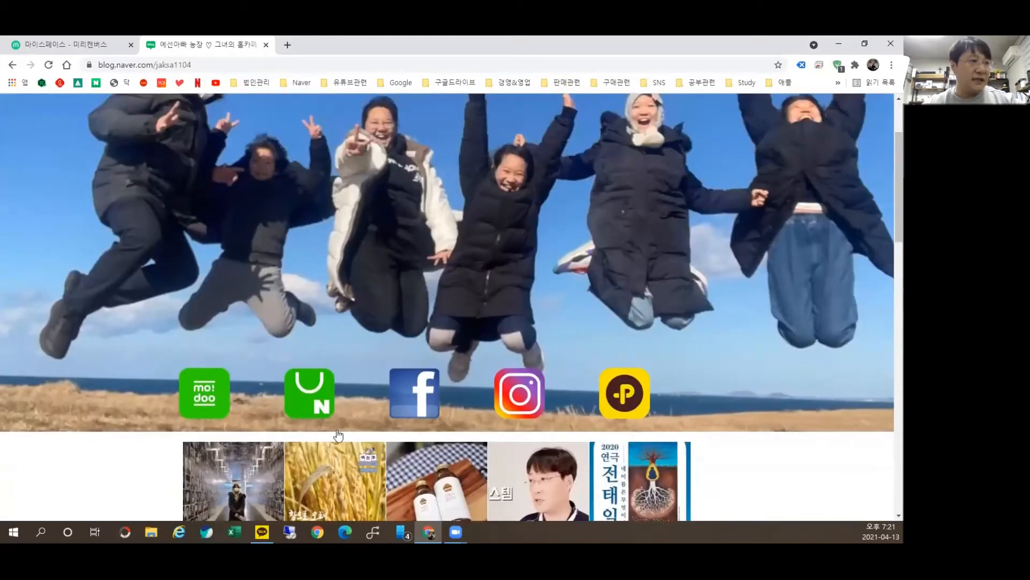
key(ctrl+Tab)
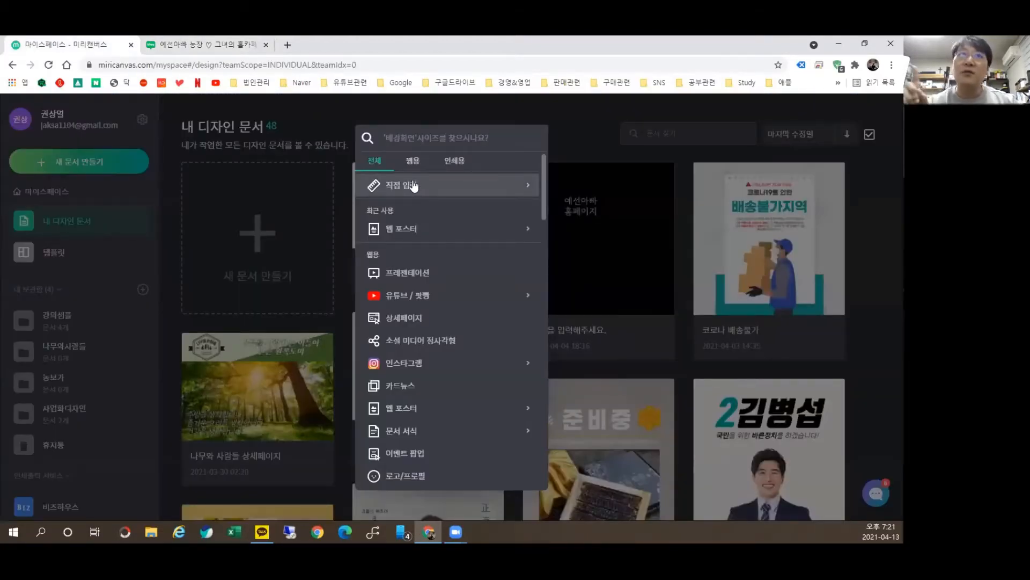
click(460, 302)
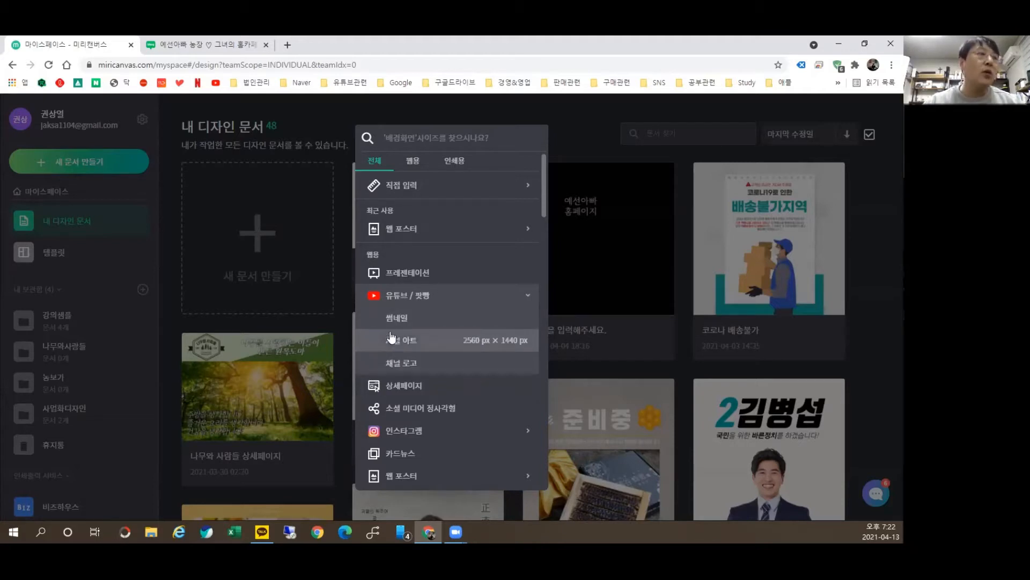
click(436, 384)
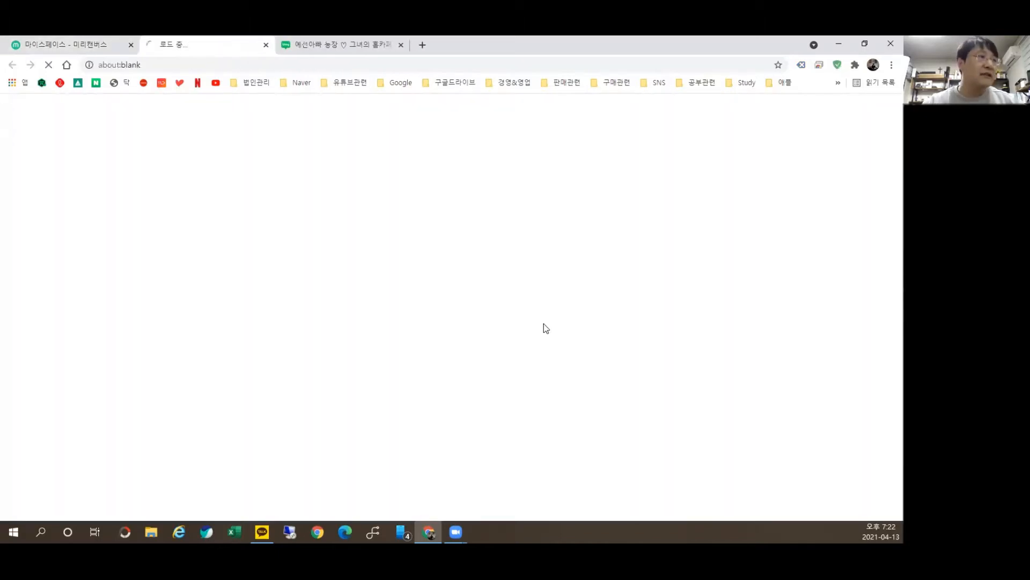
click(79, 44)
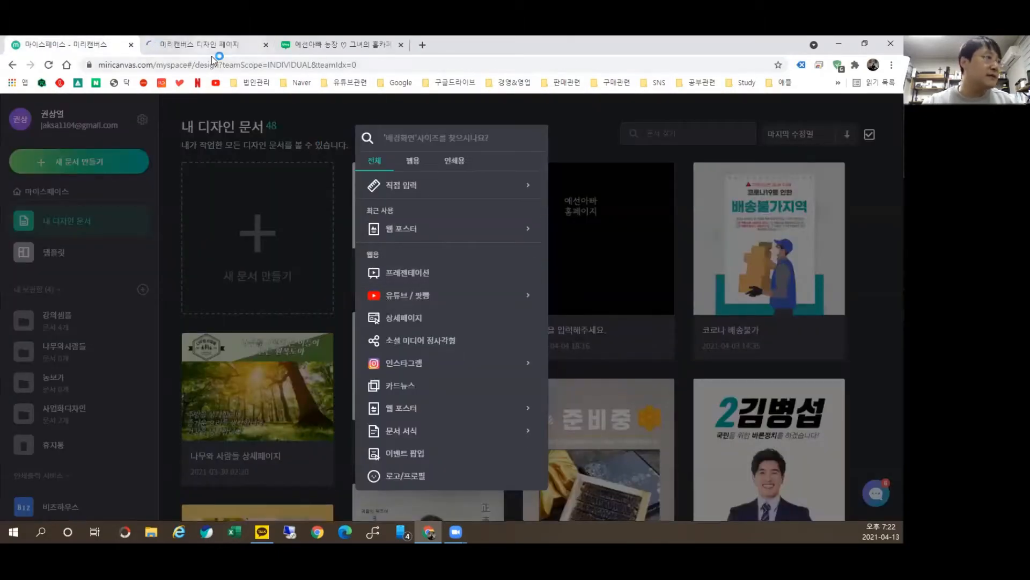
click(234, 51)
click(266, 46)
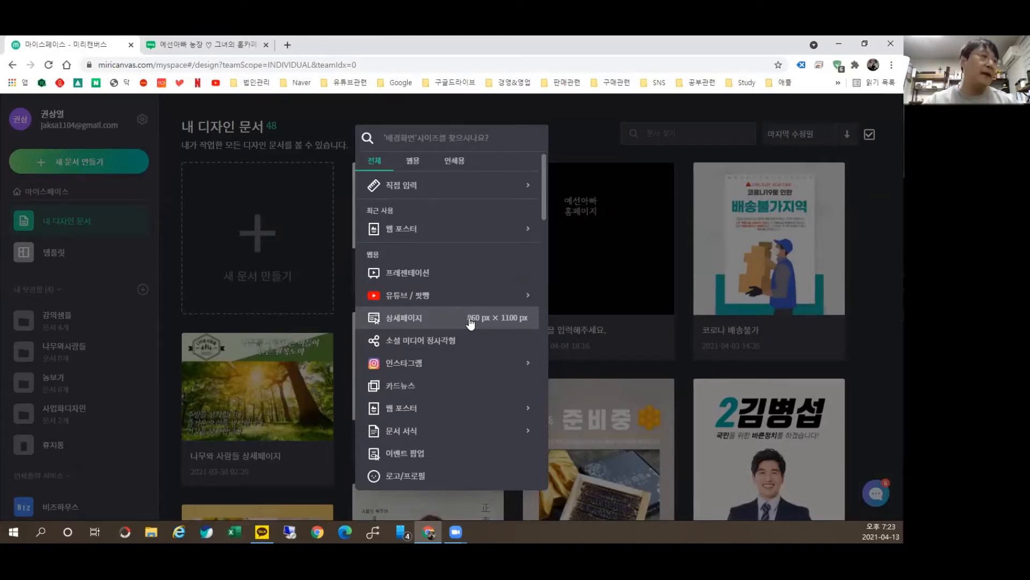
Step: Pick 상세페이지 (860 px × 1100 px) from the size list to create the design
click(452, 370)
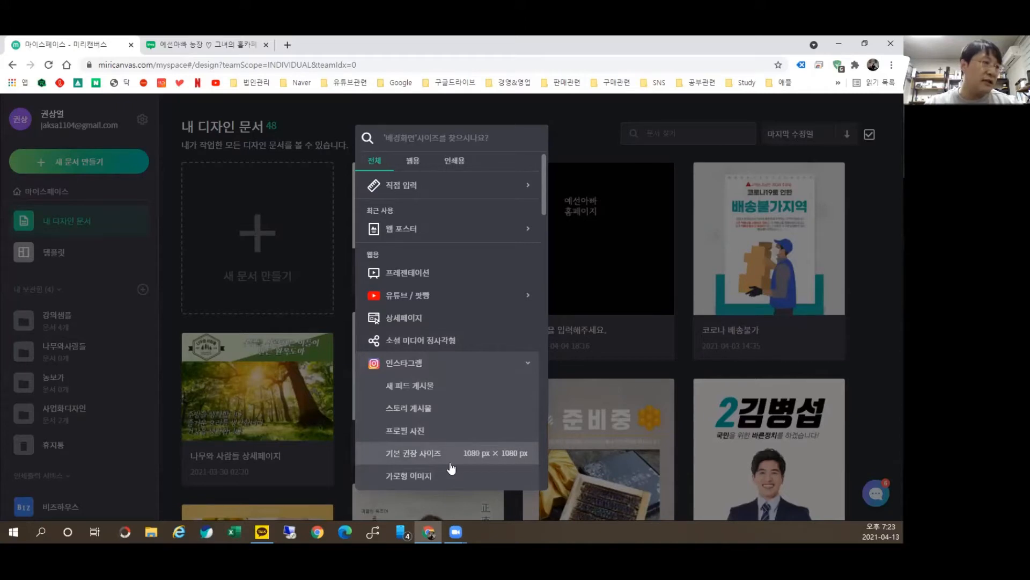
scroll(452, 359, down, 4)
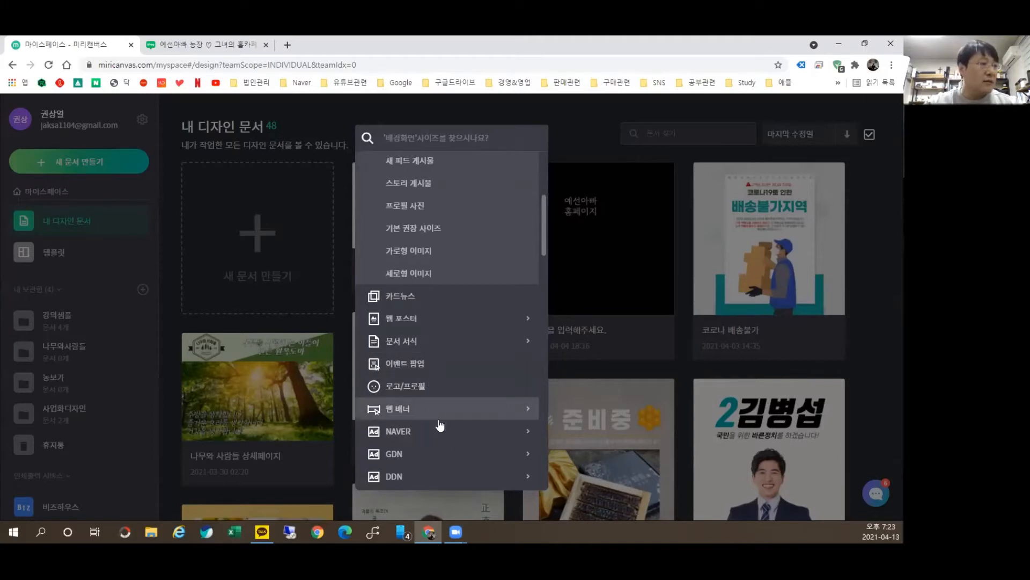
scroll(450, 438, down, 12)
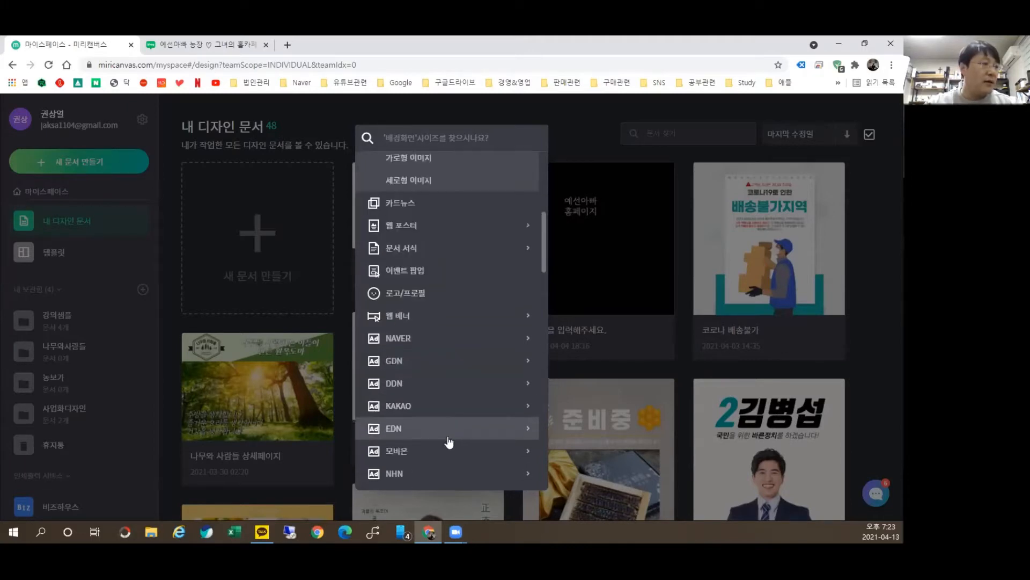
scroll(435, 428, down, 10)
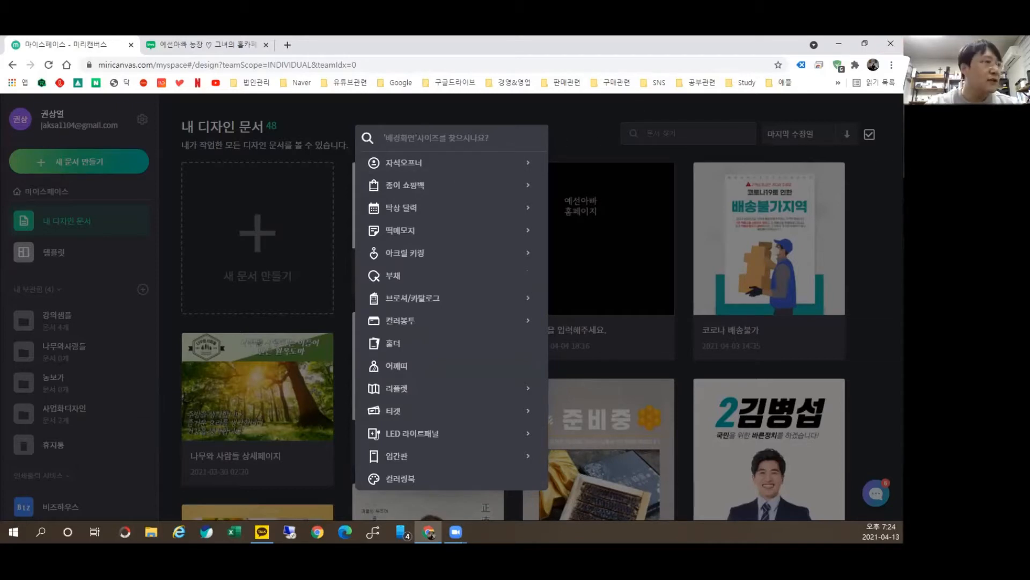
scroll(449, 248, up, 10)
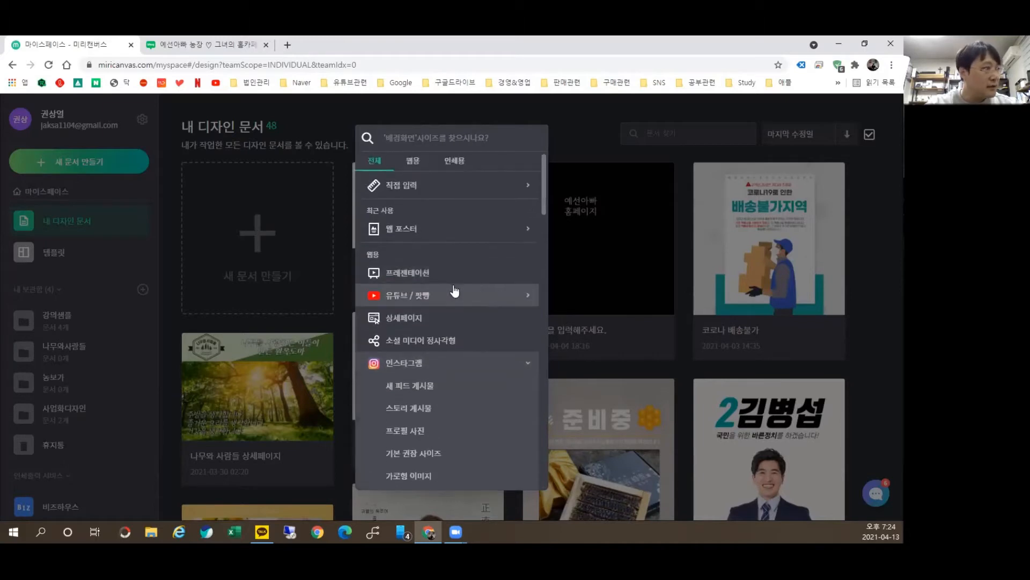
click(449, 317)
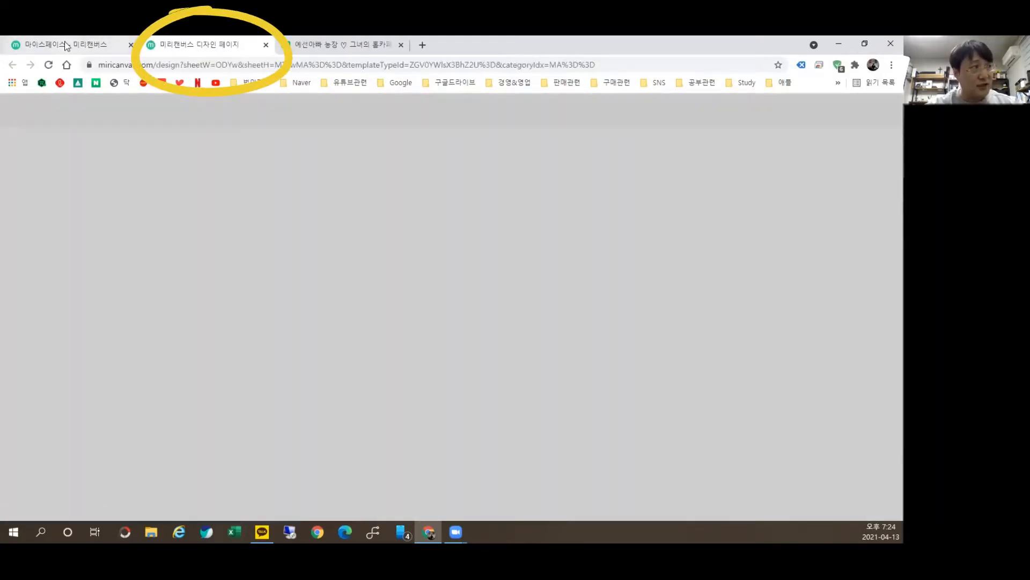
Step: Return to the new editor tab and turn 다크모드 off in 설정
click(65, 46)
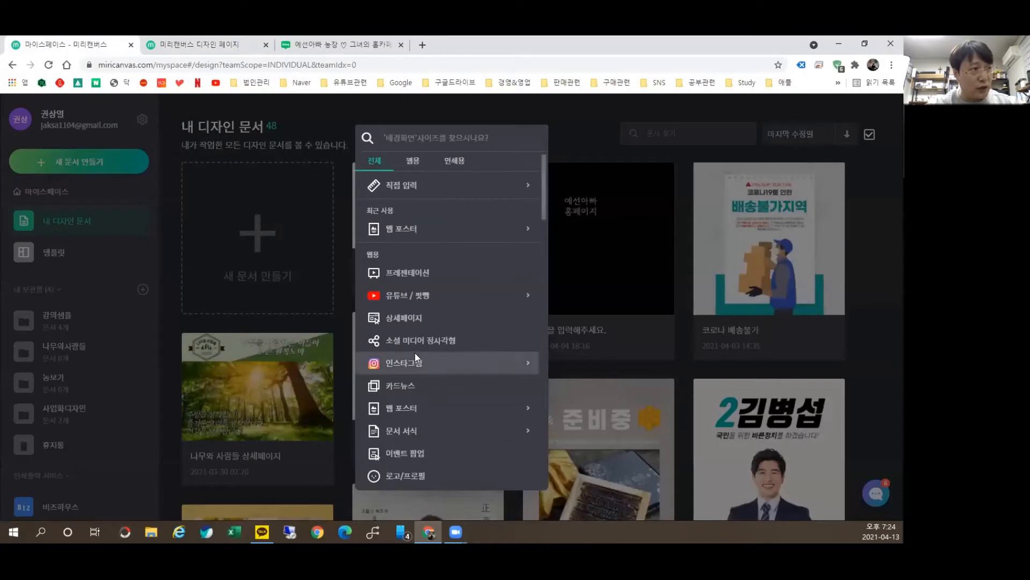
click(167, 43)
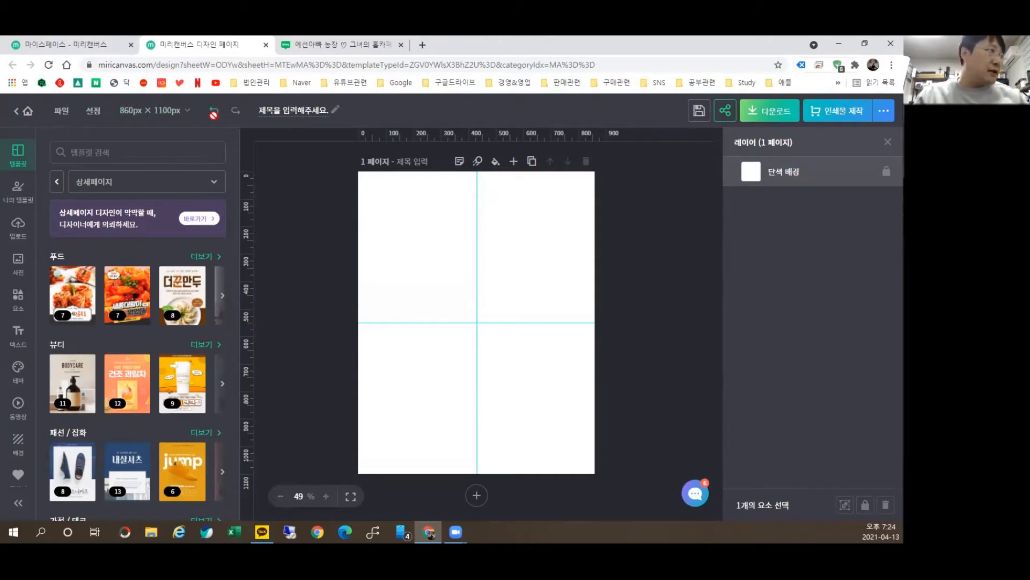
click(92, 111)
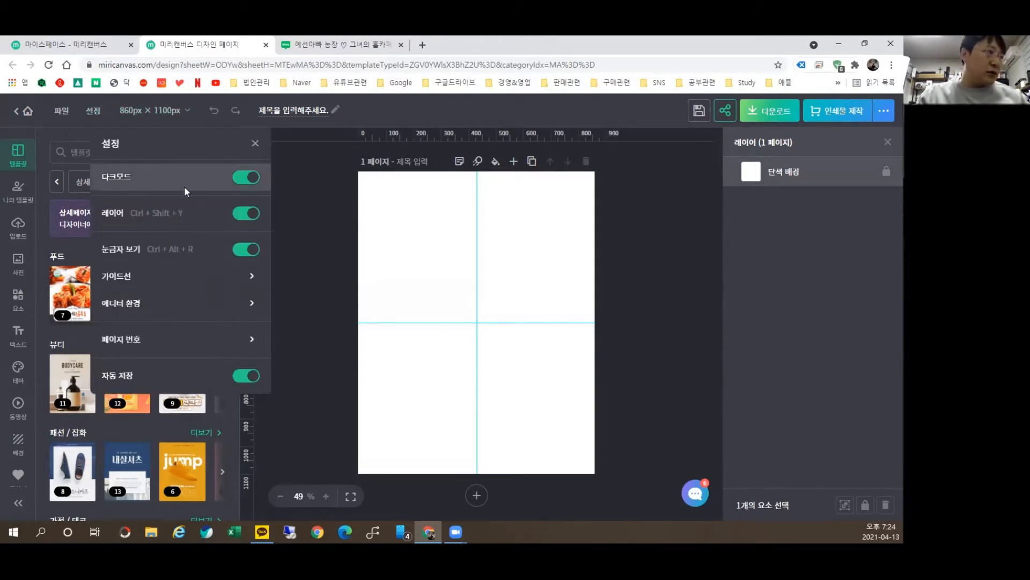
click(244, 177)
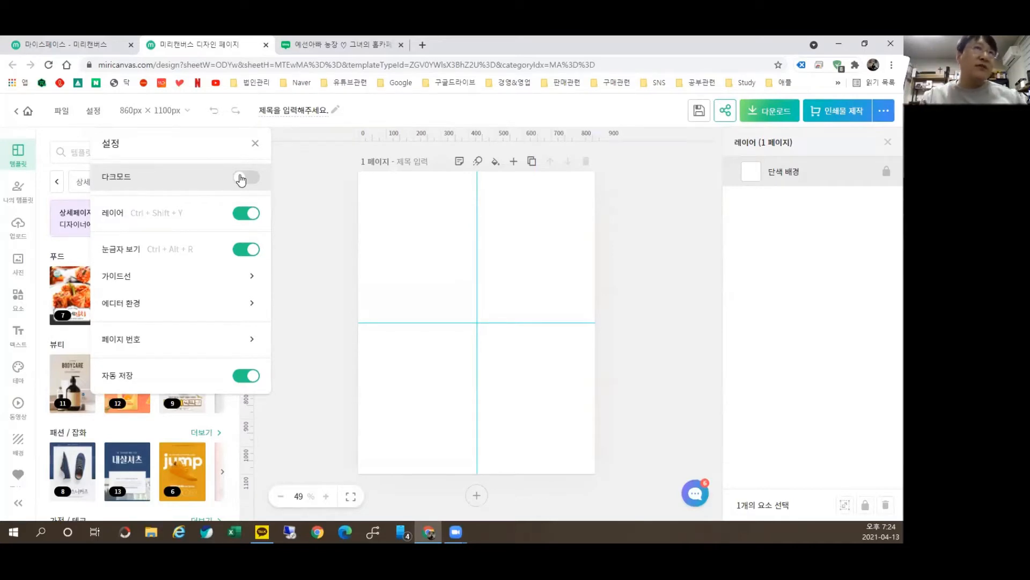
Step: Turn 다크모드 back on, then briefly open and close PhotoScape X
click(241, 178)
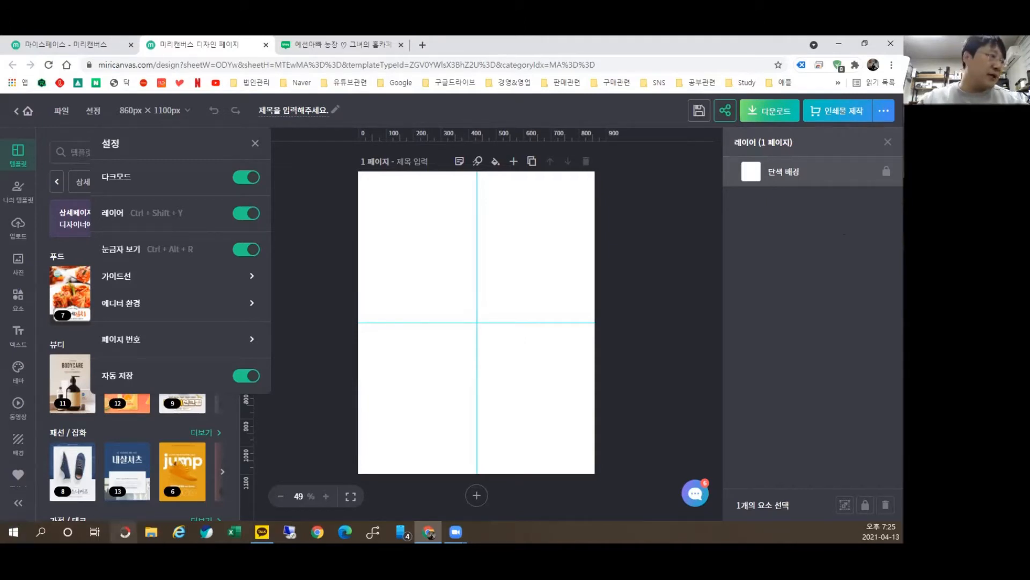
click(125, 532)
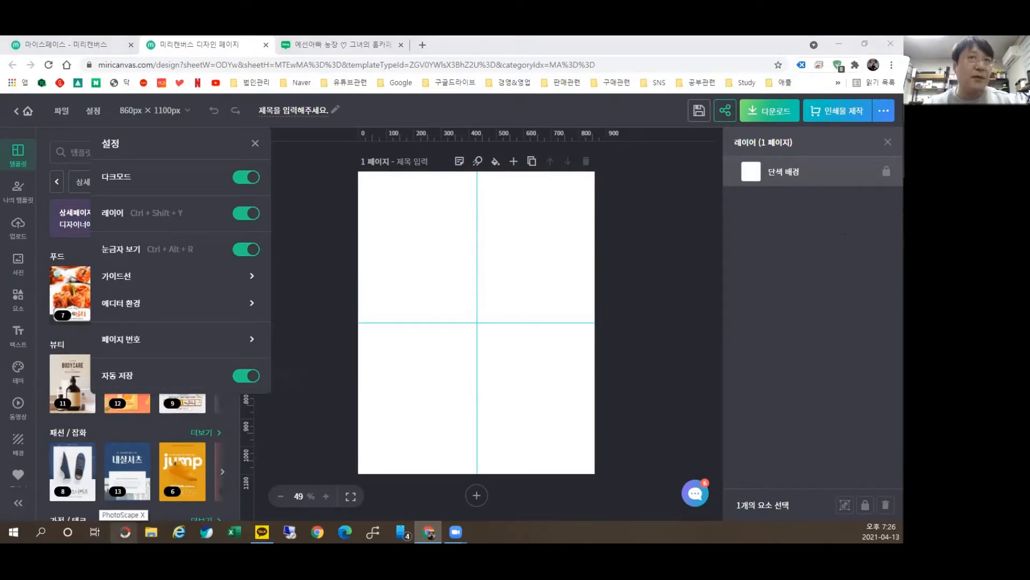
mouse_move(125, 532)
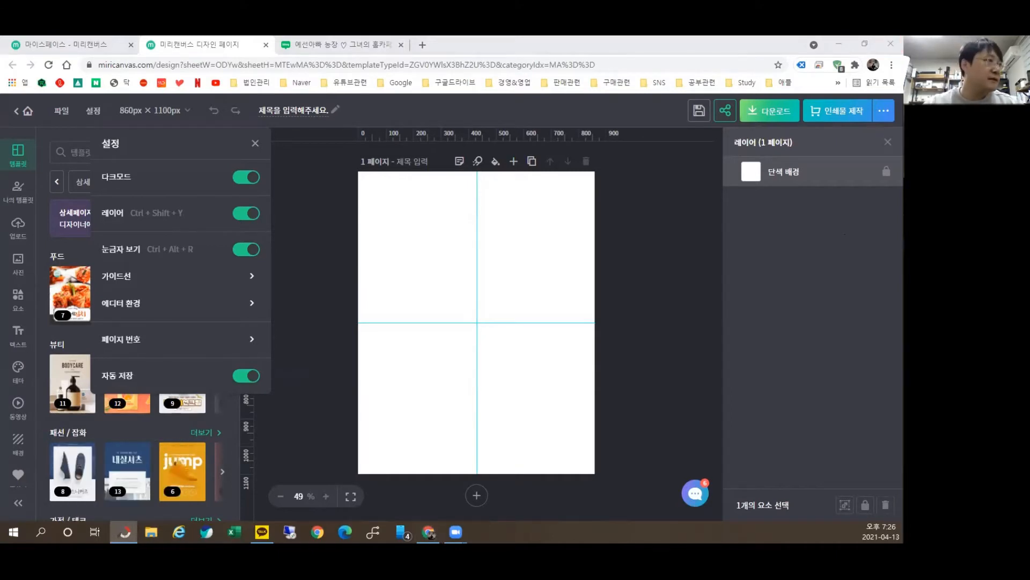
click(125, 532)
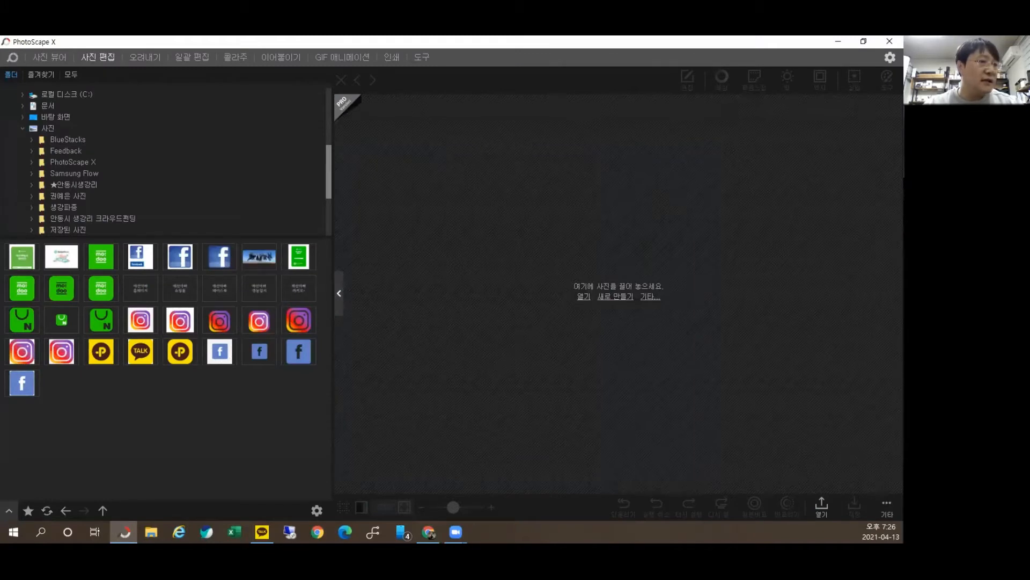
click(887, 40)
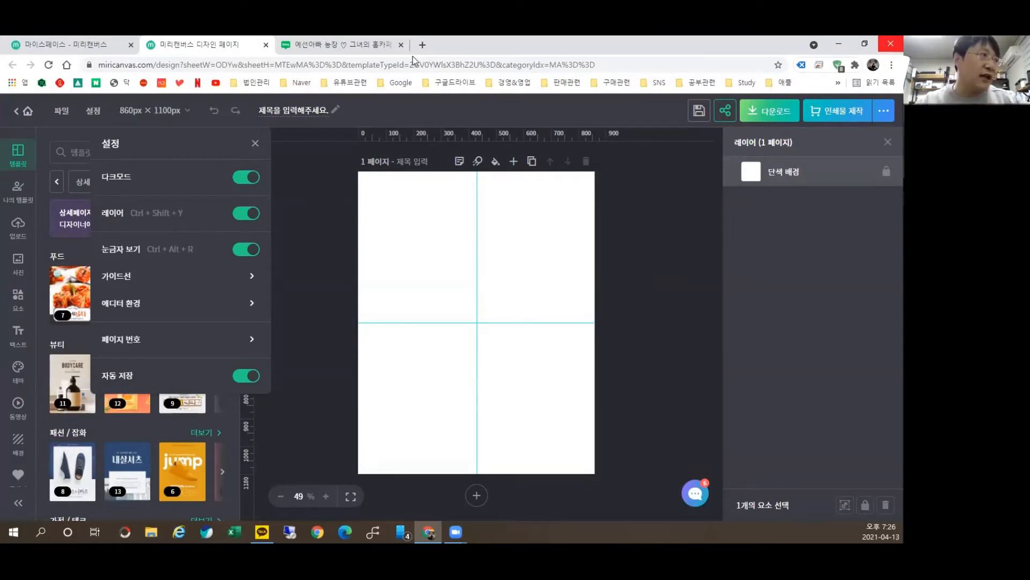
Step: Toggle the 레이어 panel off and on, then open the 가이드선 options
click(240, 215)
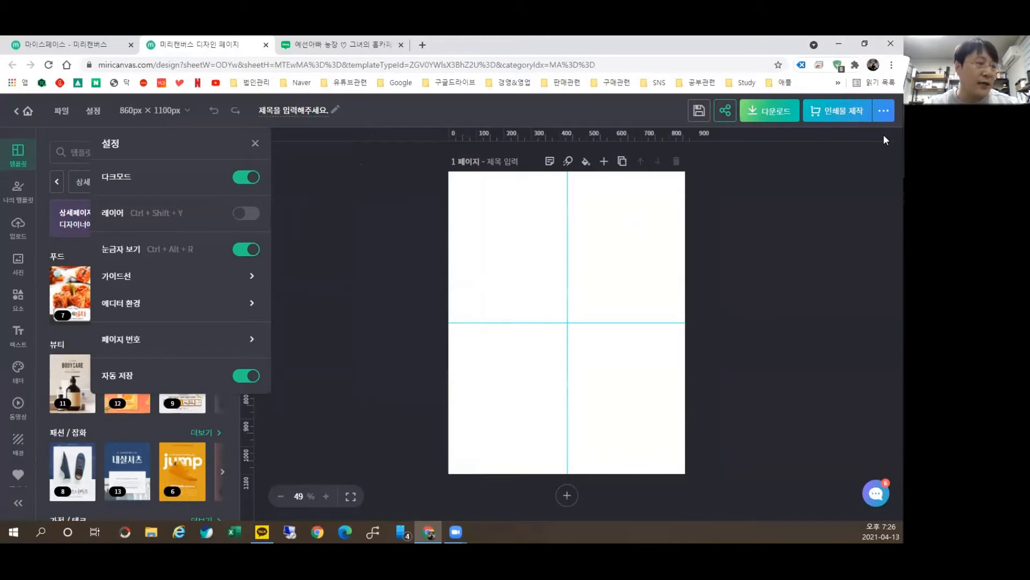
click(246, 215)
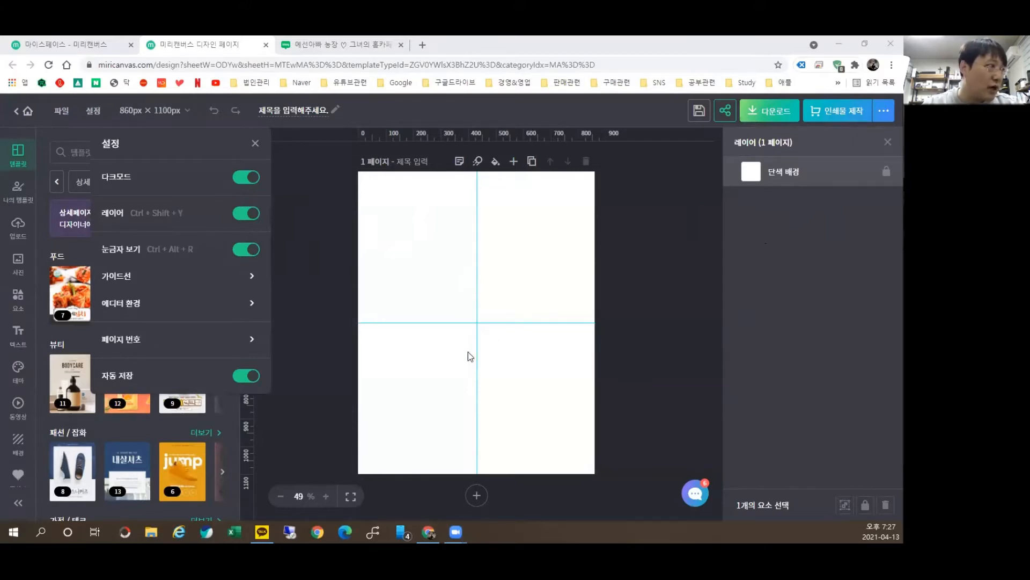
click(252, 275)
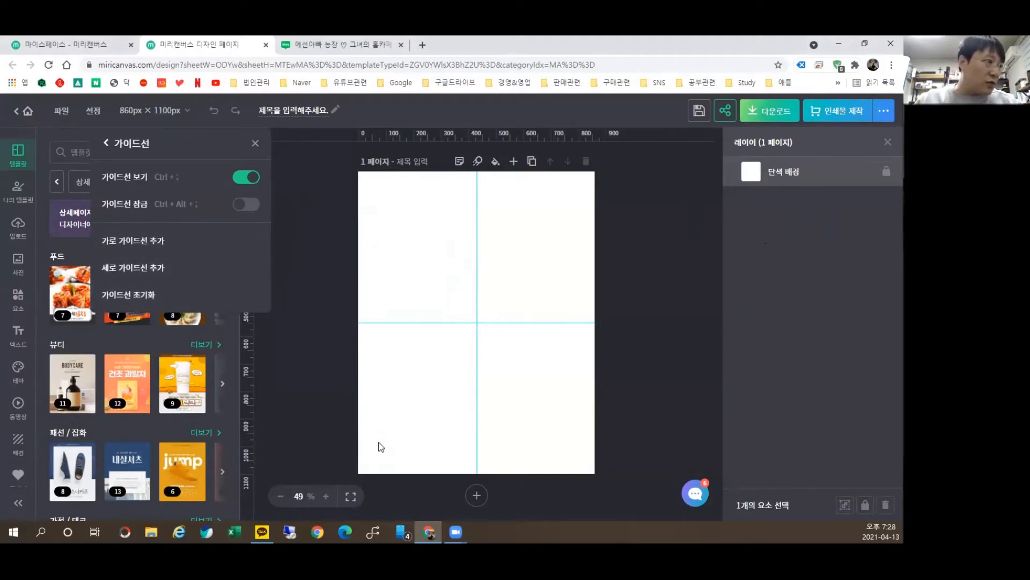
Step: Add a horizontal guide at 219.6 px, toggle 페이지 번호 on and off, and close 설정
click(149, 251)
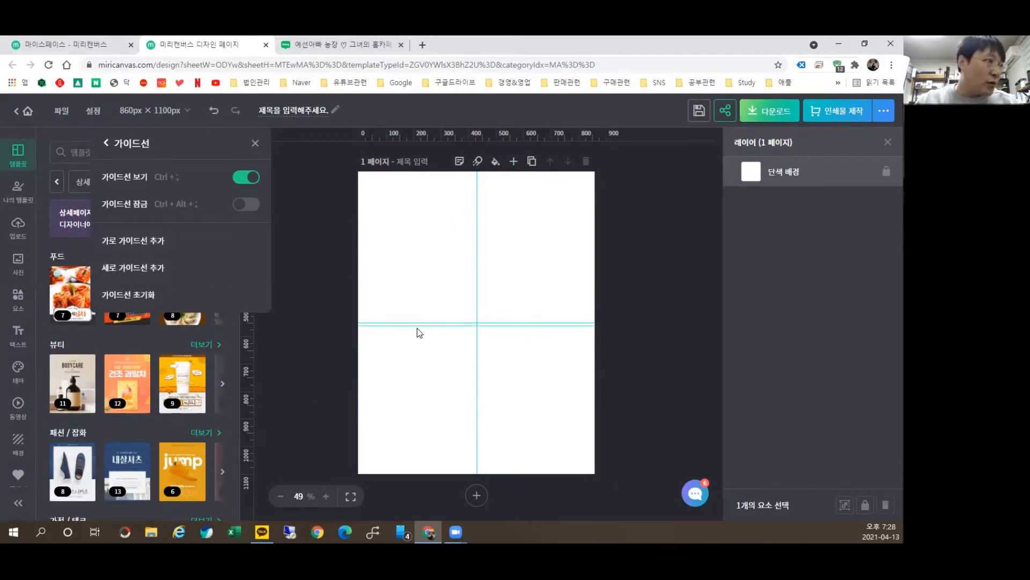
drag(425, 325, 423, 233)
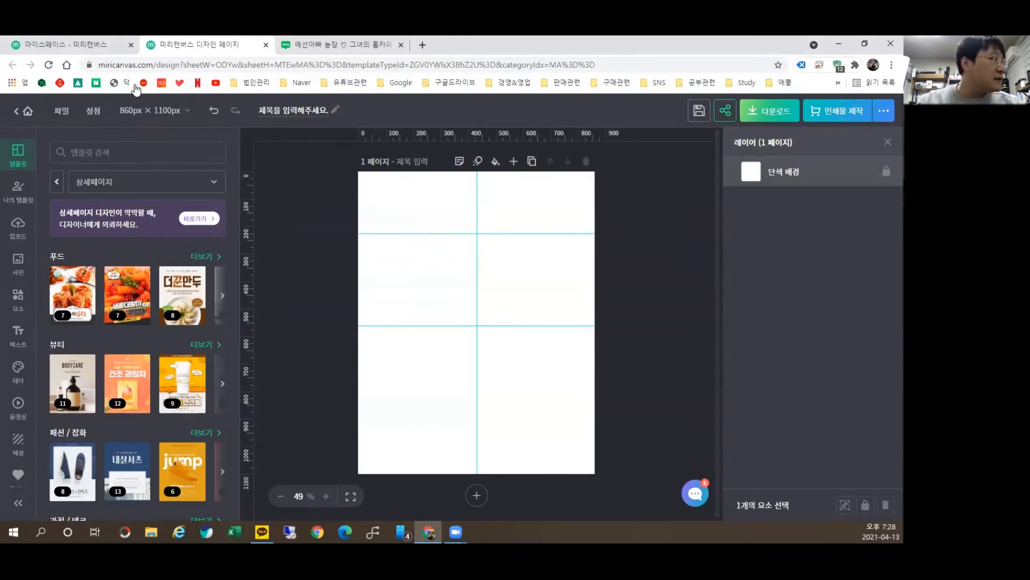
click(93, 110)
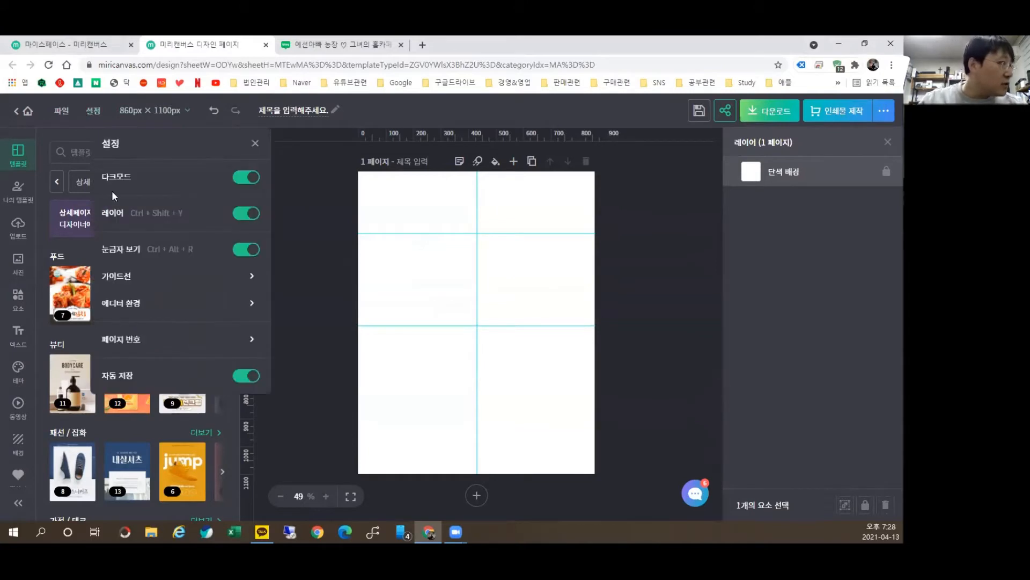
click(199, 313)
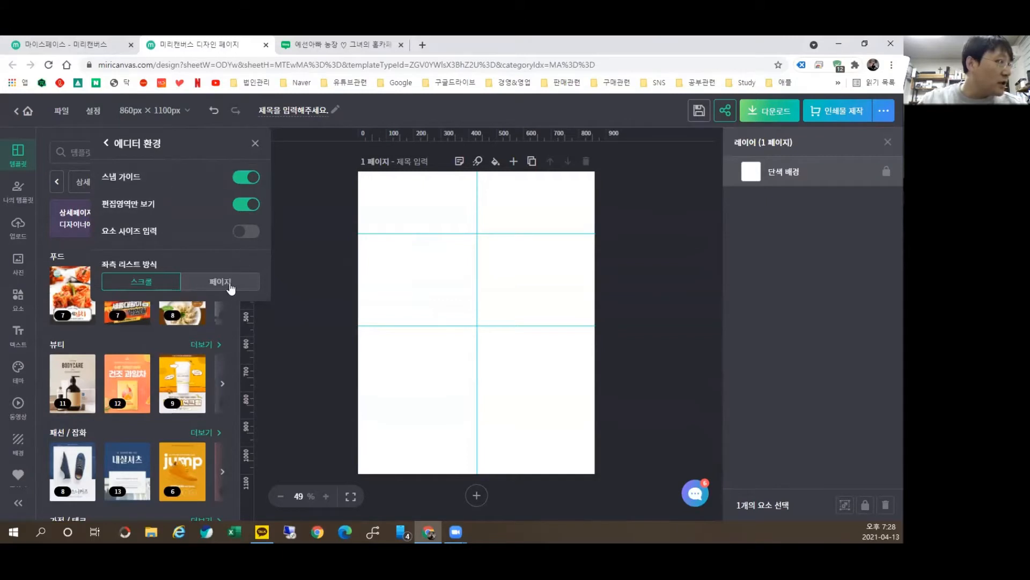
click(103, 143)
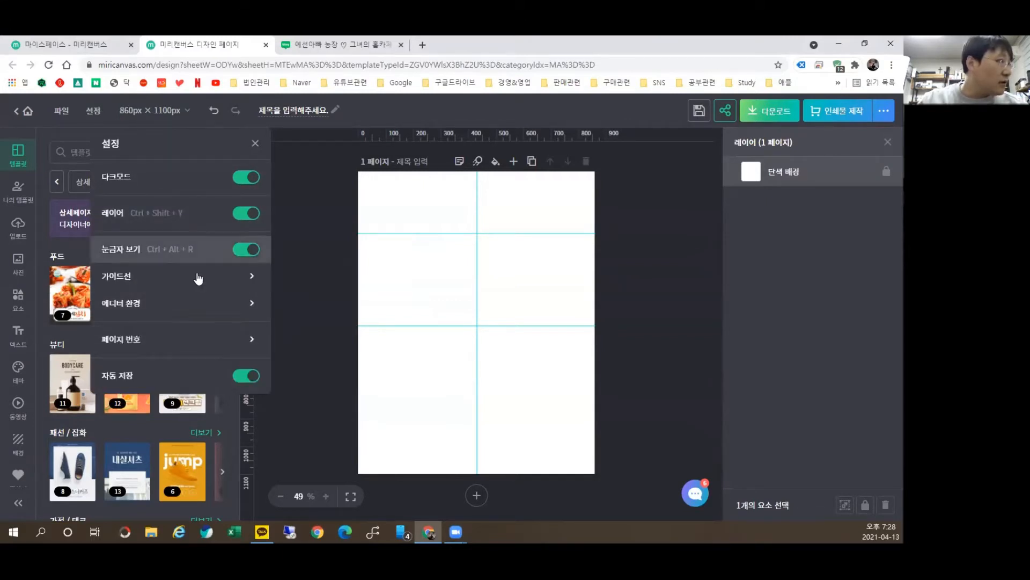
click(224, 340)
click(247, 177)
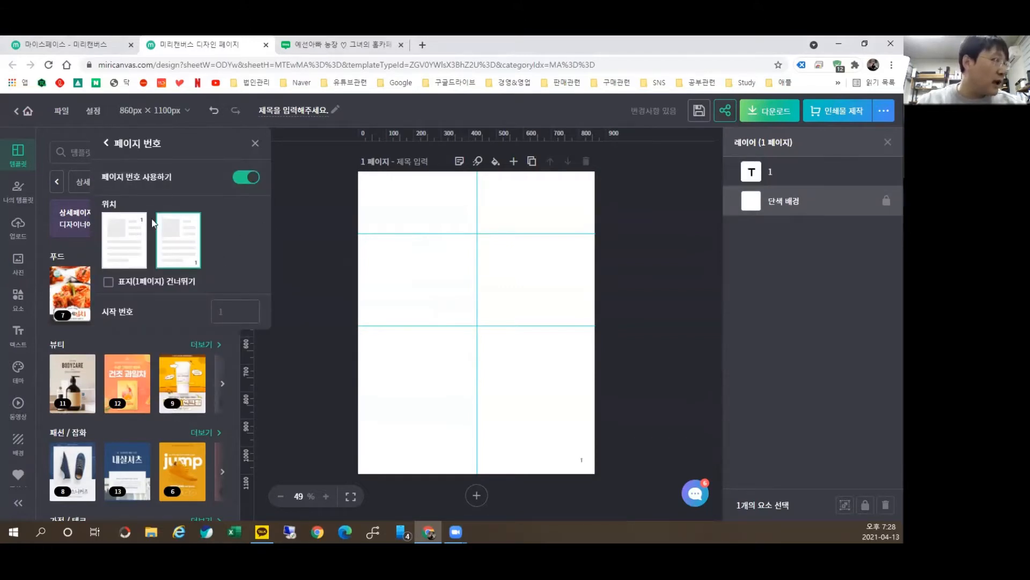
click(241, 179)
click(106, 142)
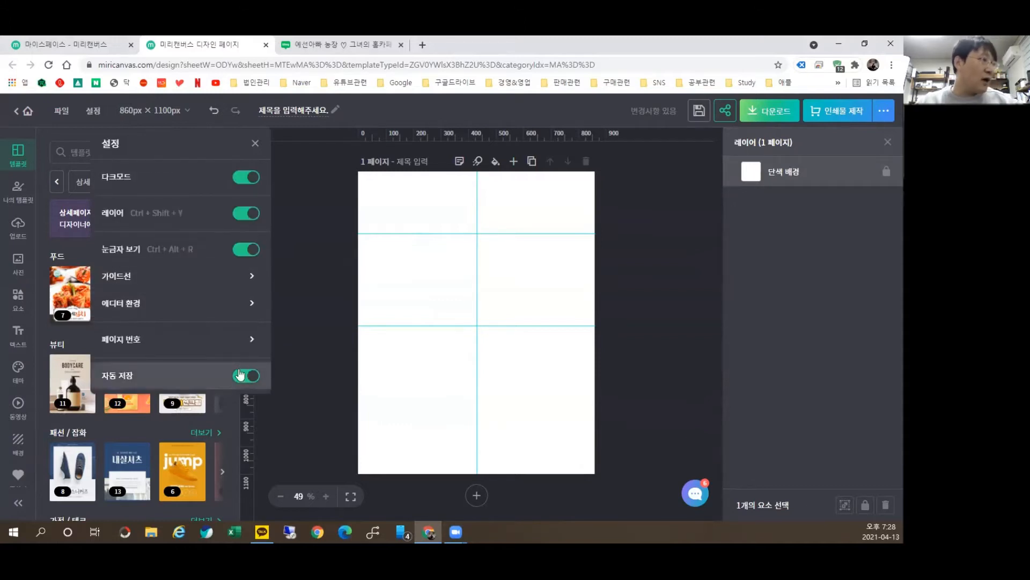
click(256, 142)
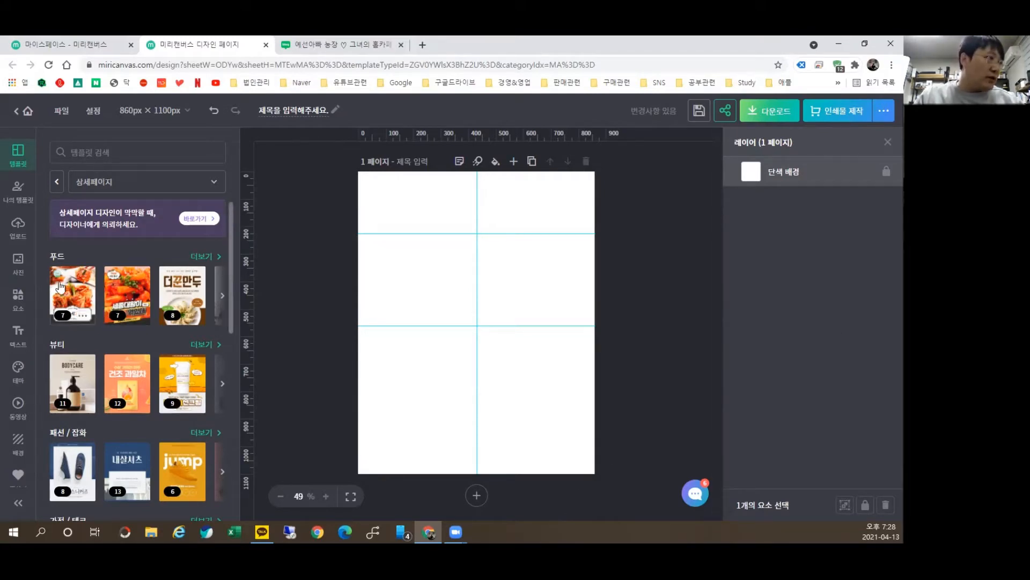
Step: Browse the template panel and show all 푸드 detail-page templates via 더보기
scroll(159, 329, down, 1)
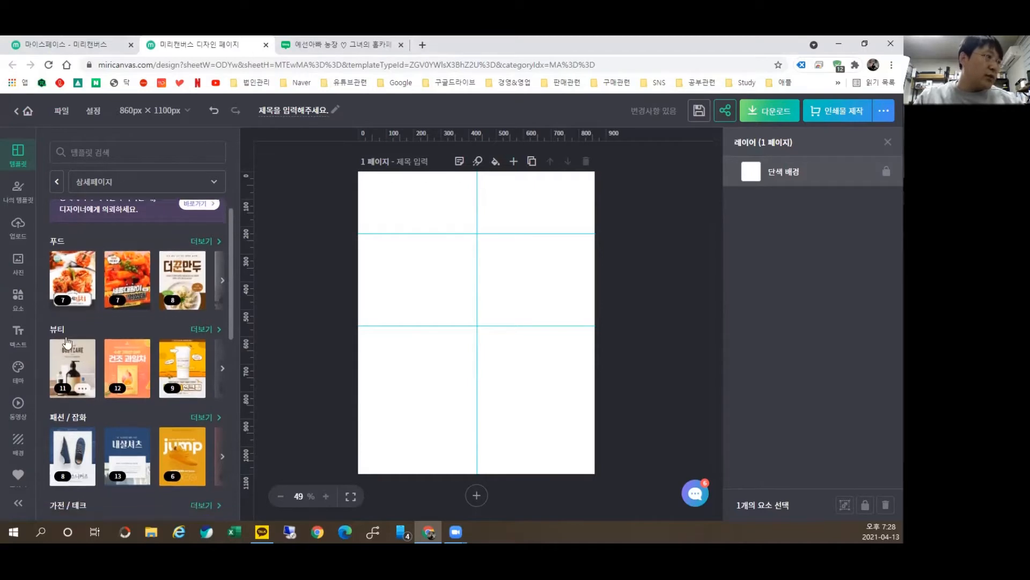
scroll(161, 331, down, 3)
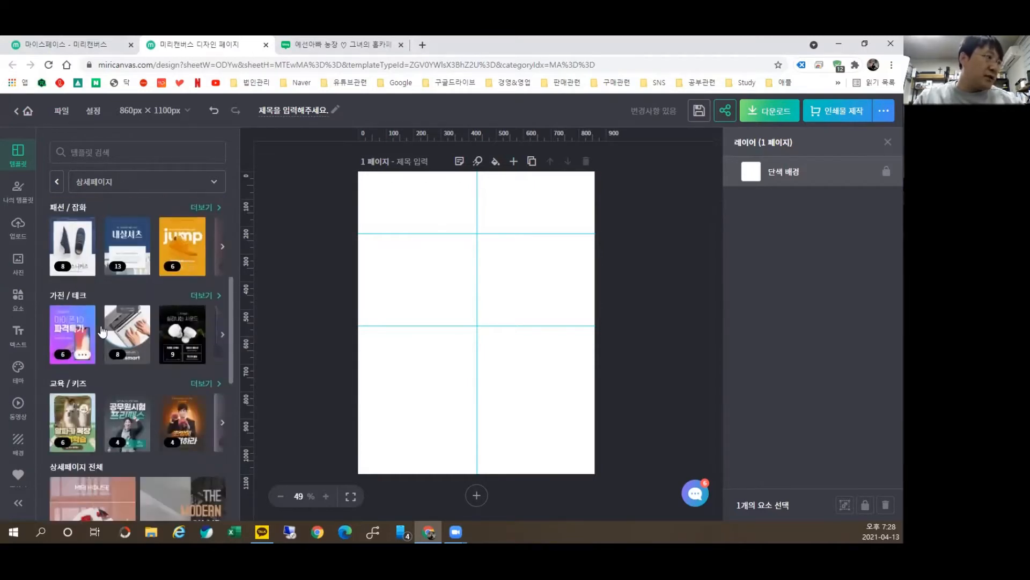
scroll(209, 343, down, 2)
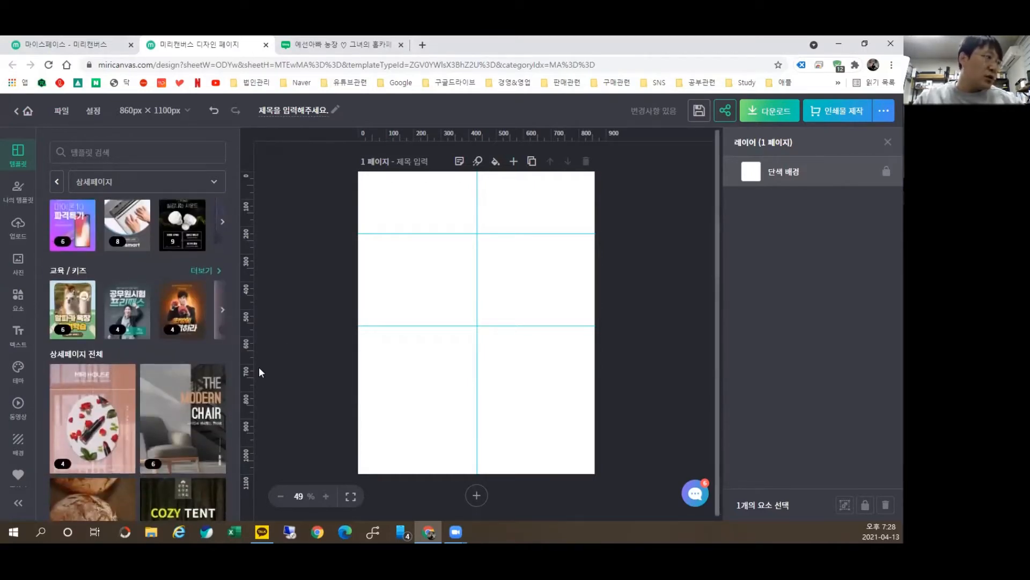
scroll(183, 370, down, 1)
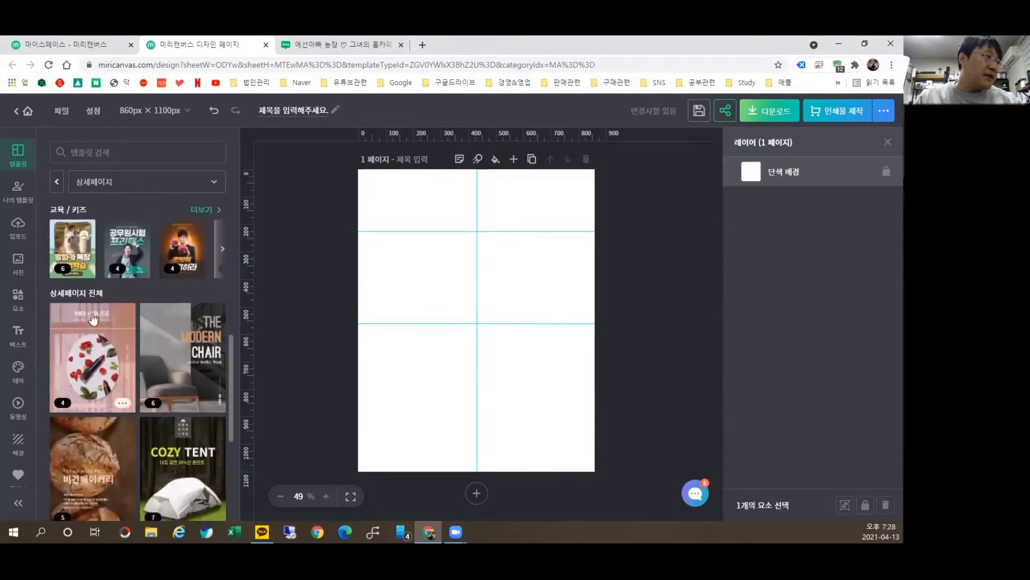
scroll(104, 347, down, 2)
scroll(103, 347, down, 6)
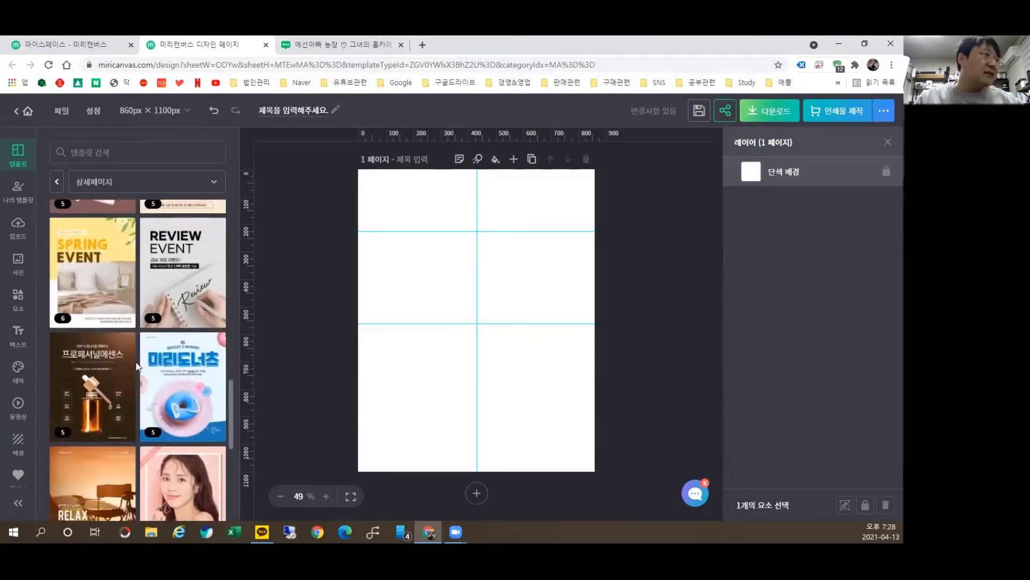
scroll(161, 388, up, 9)
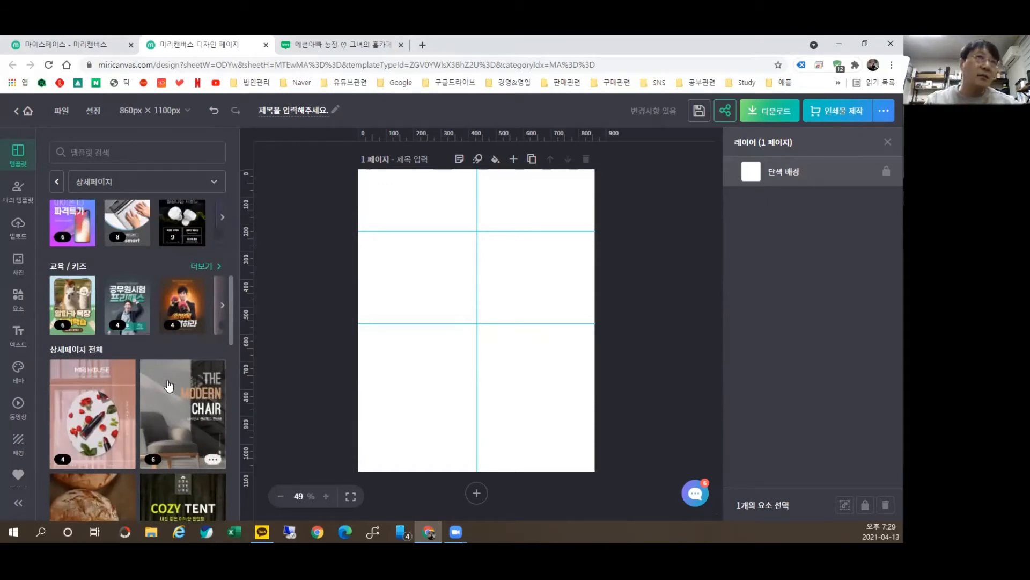
scroll(143, 317, up, 8)
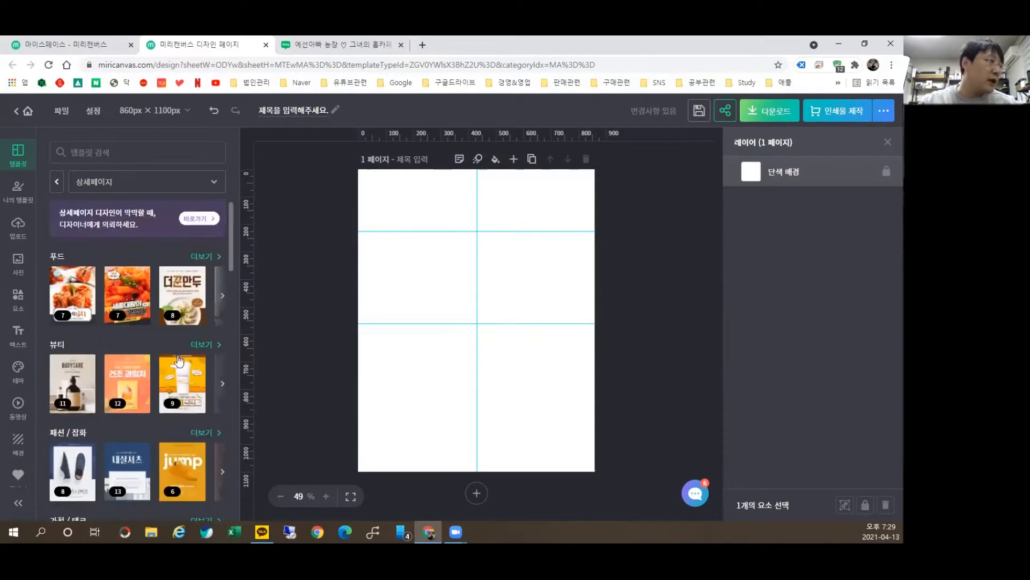
click(202, 257)
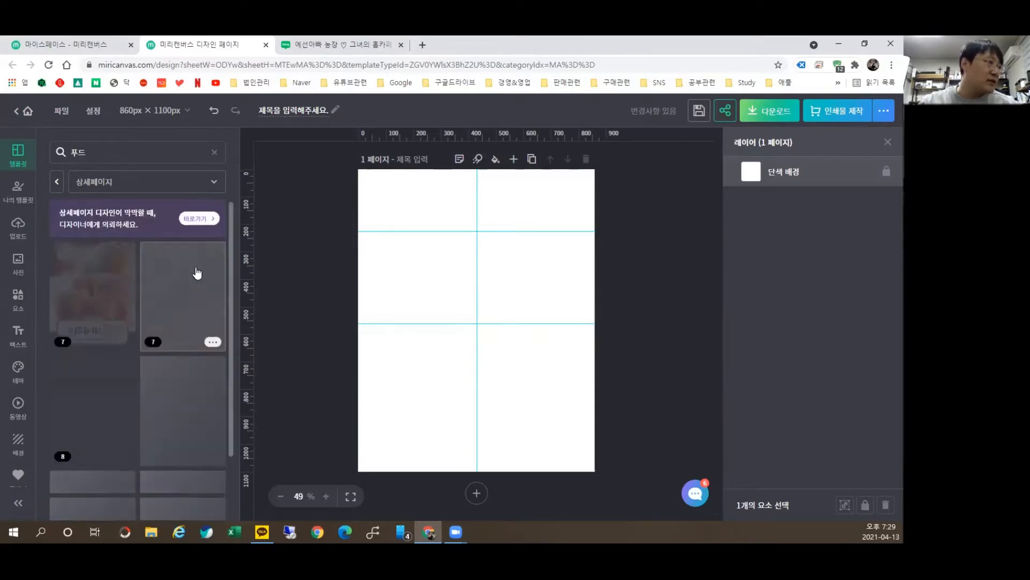
Step: Open the 해남 무화과 template and apply it with 이 템플릿으로 덮어쓰기
scroll(198, 334, down, 10)
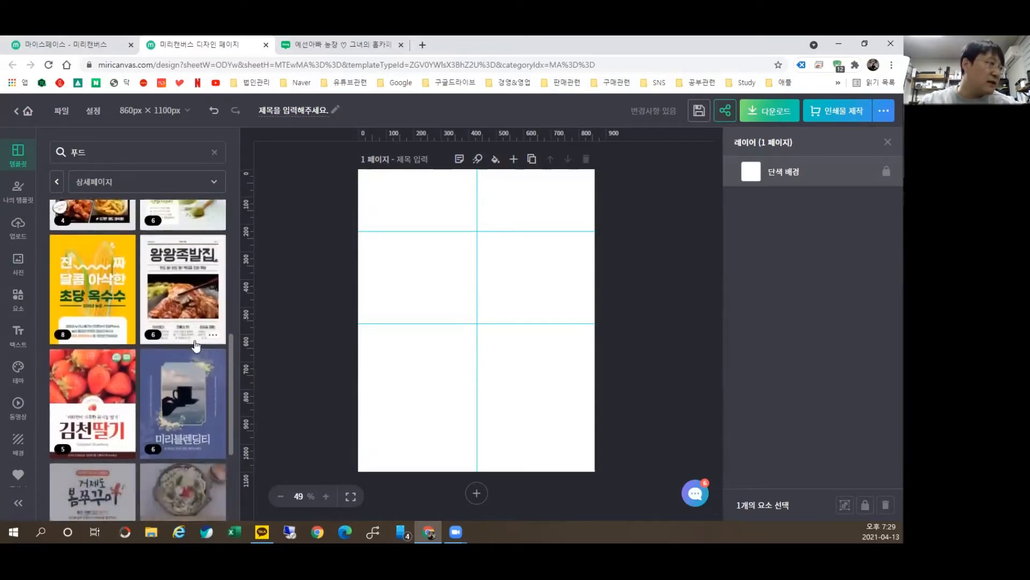
scroll(195, 352, down, 2)
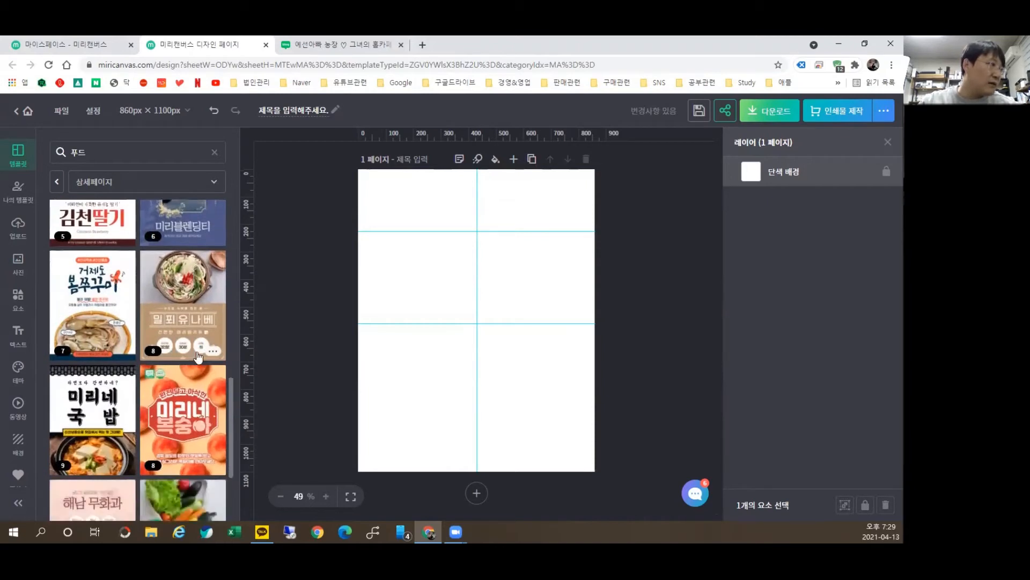
scroll(117, 367, down, 3)
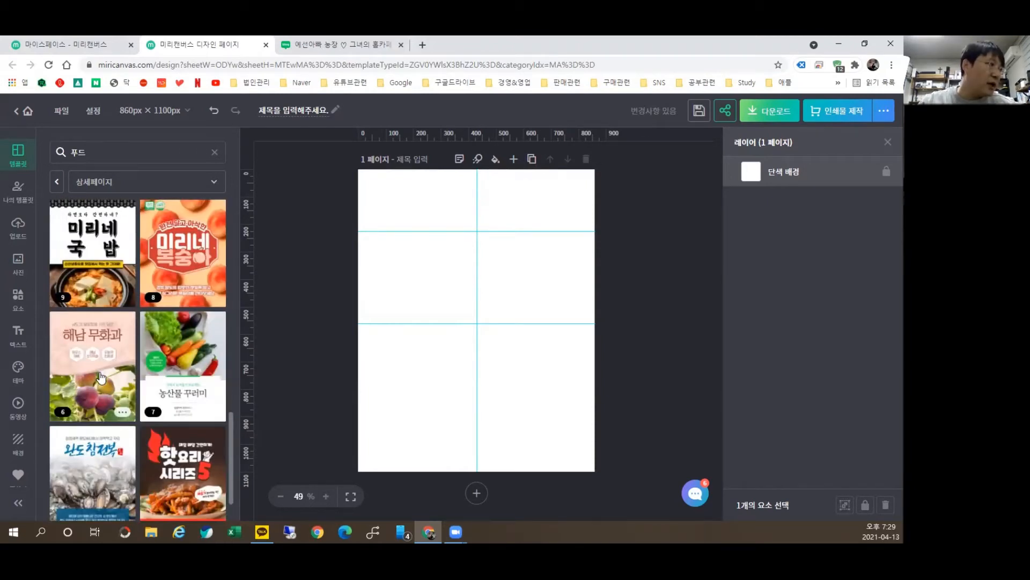
click(100, 378)
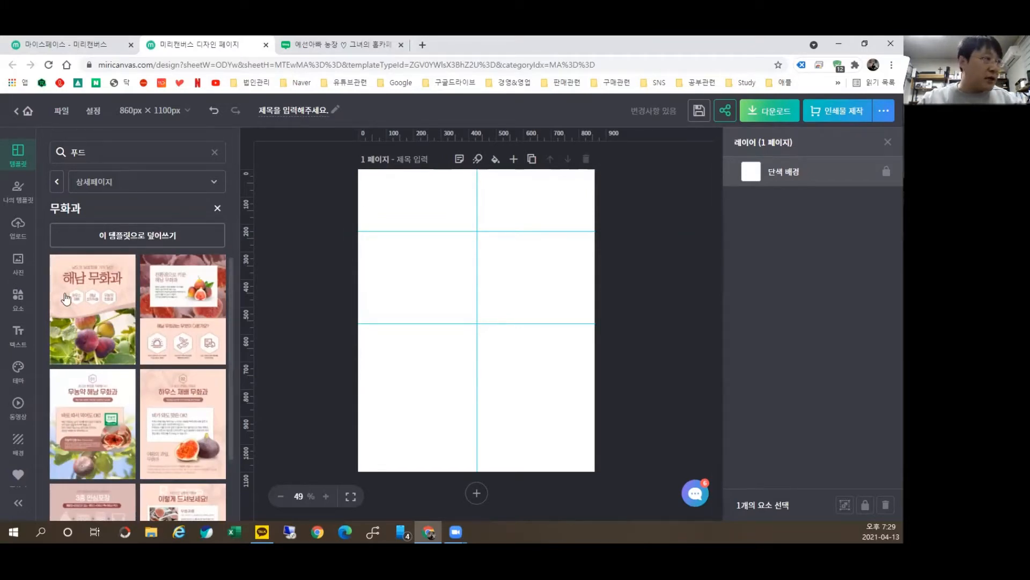
click(93, 285)
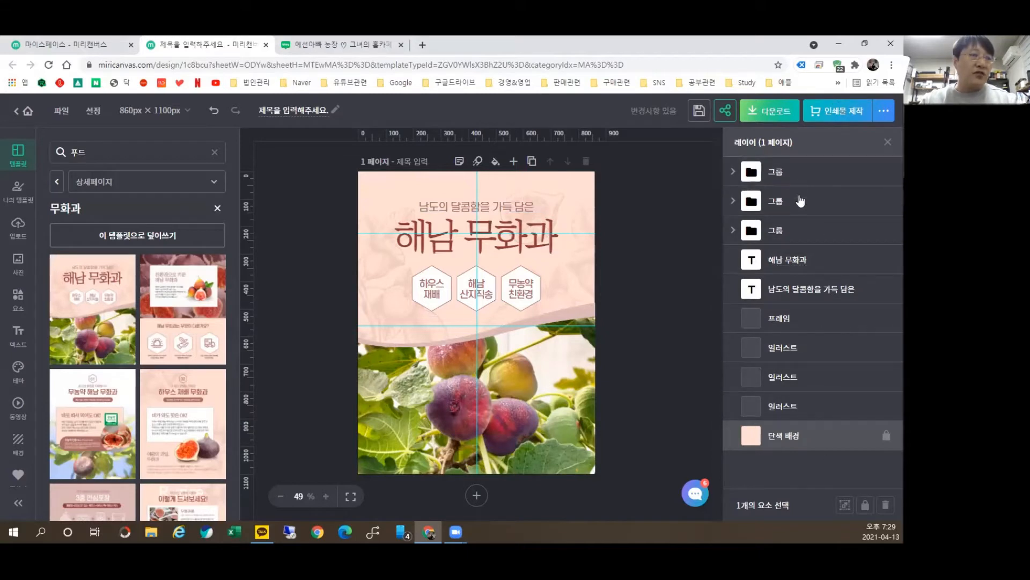
click(780, 317)
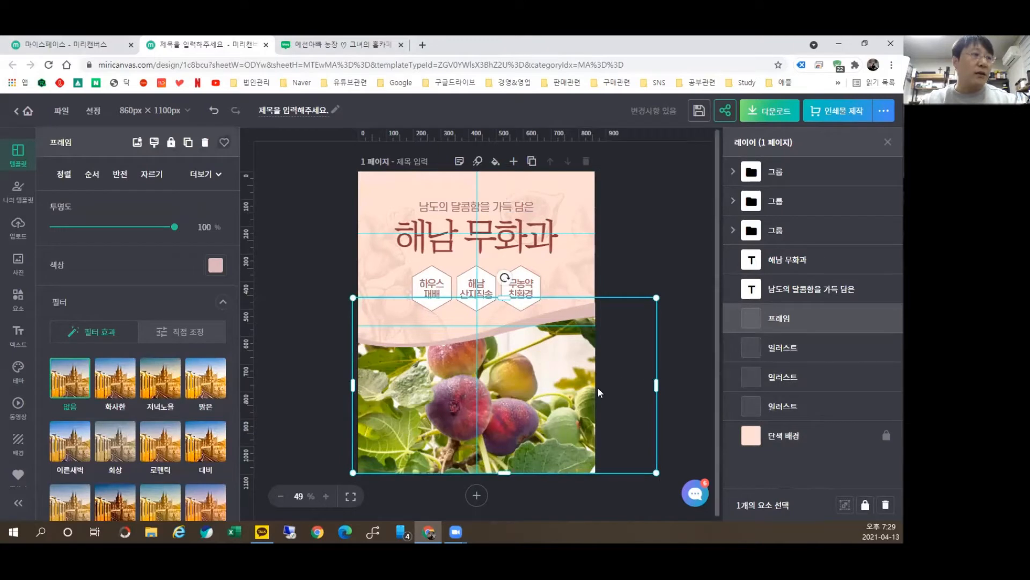
drag(553, 390, 606, 320)
drag(647, 265, 541, 406)
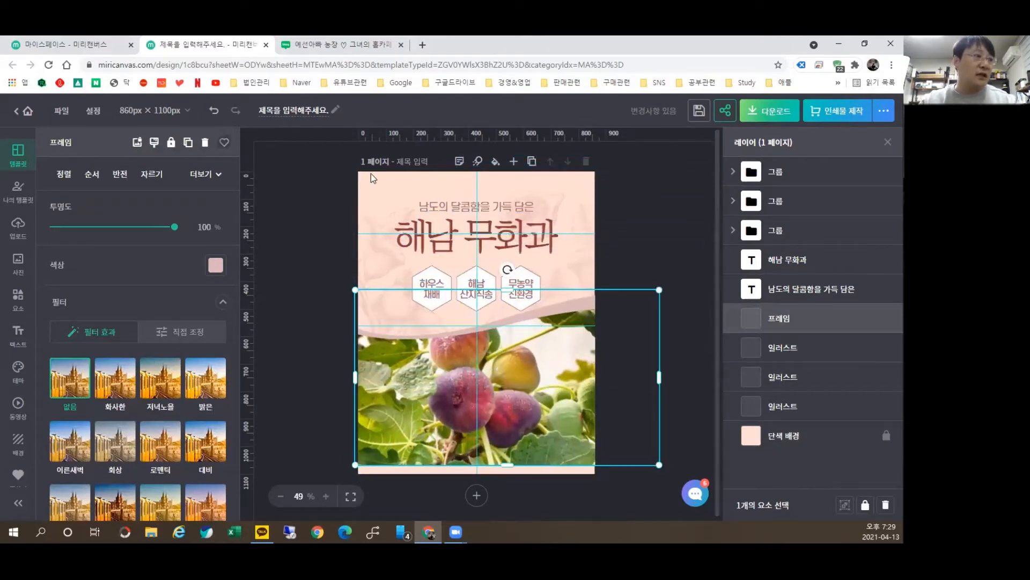
key(ctrl+z)
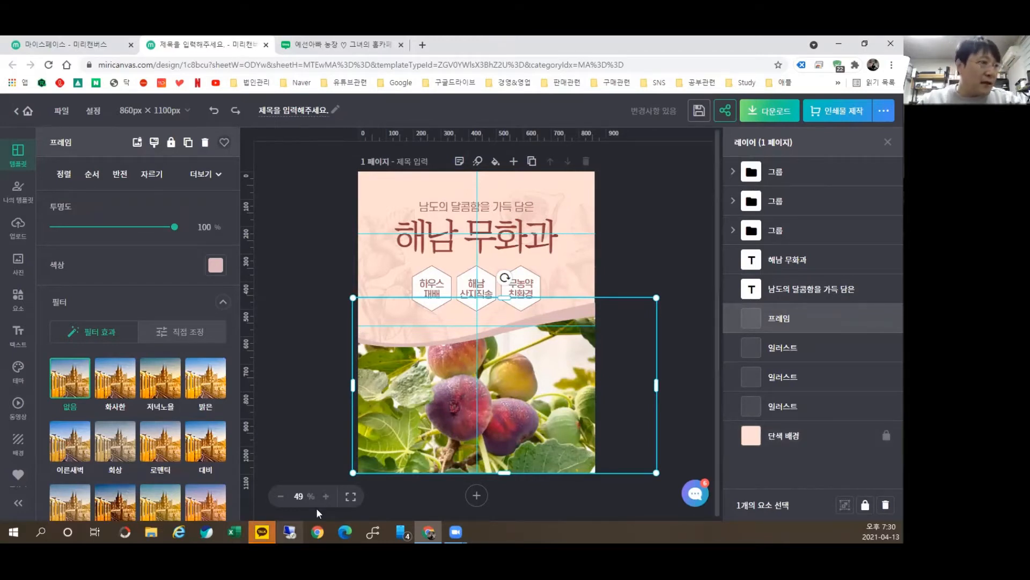
click(788, 352)
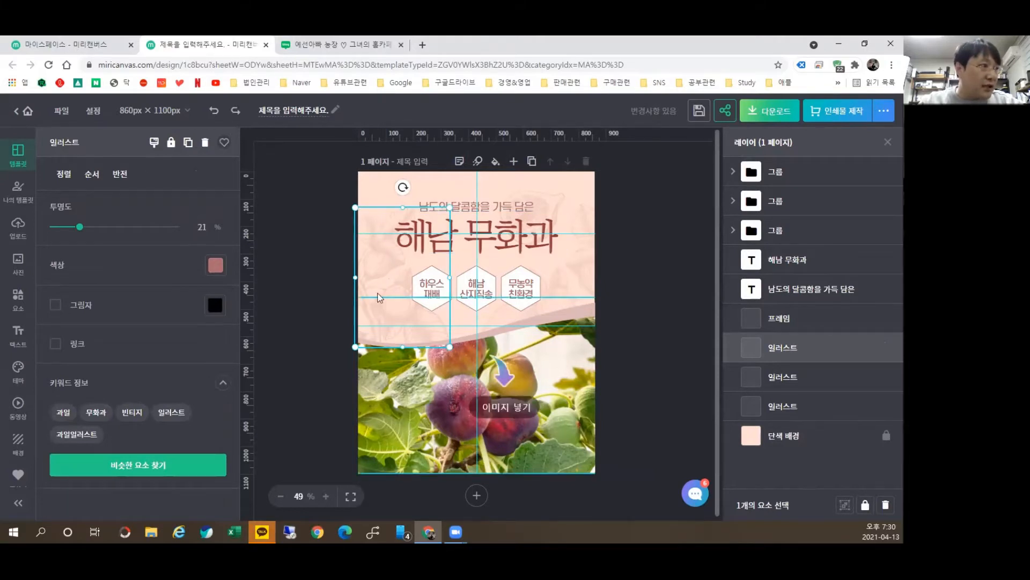
click(775, 376)
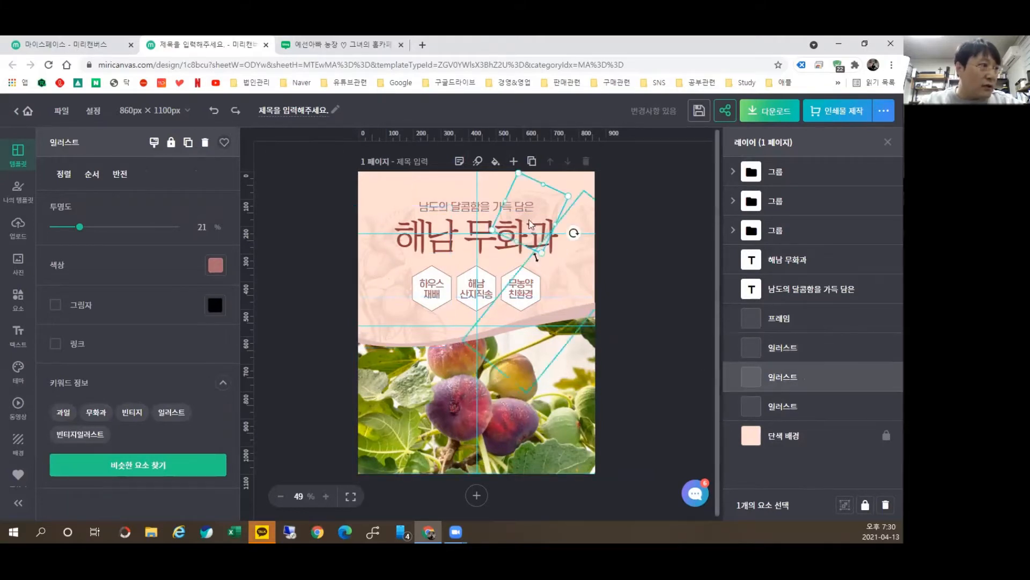
click(789, 403)
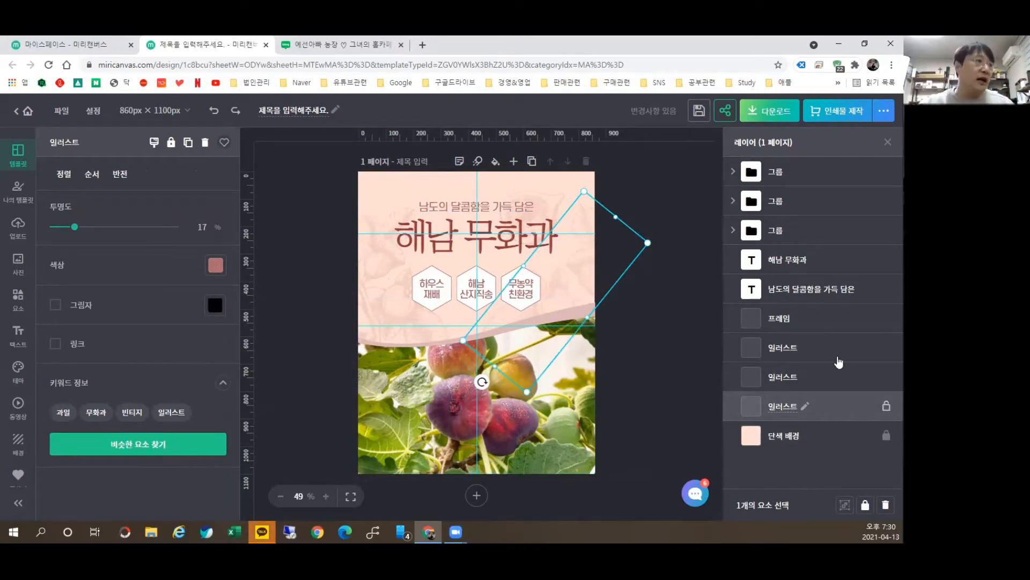
click(375, 267)
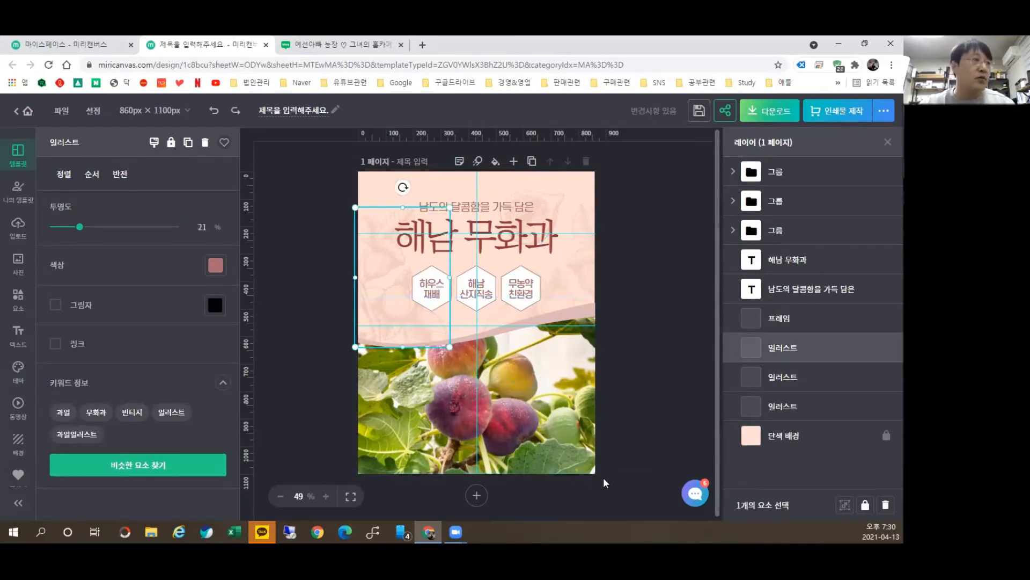
key(ctrl+shift+bracketright)
drag(381, 272, 468, 258)
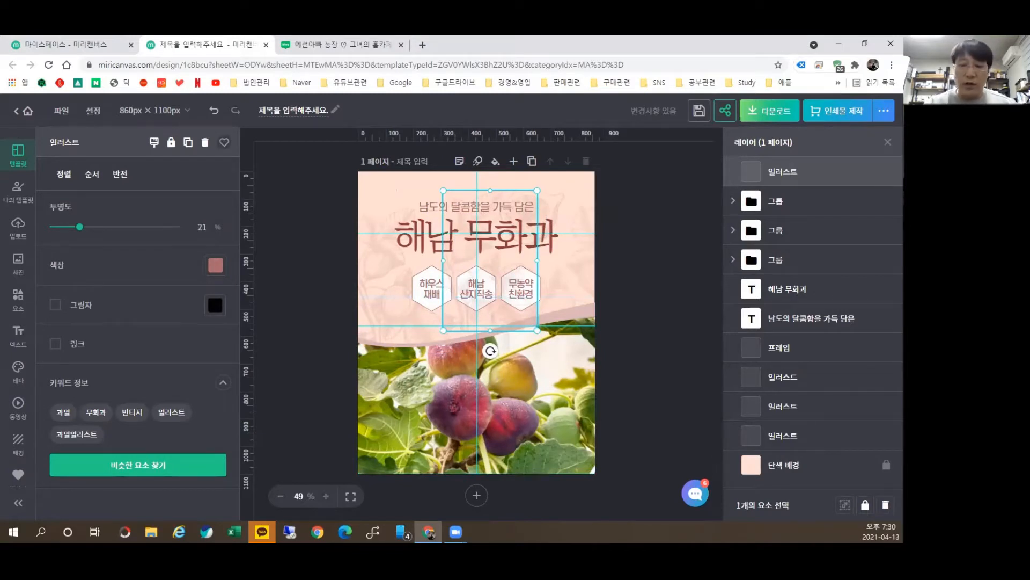
key(Delete)
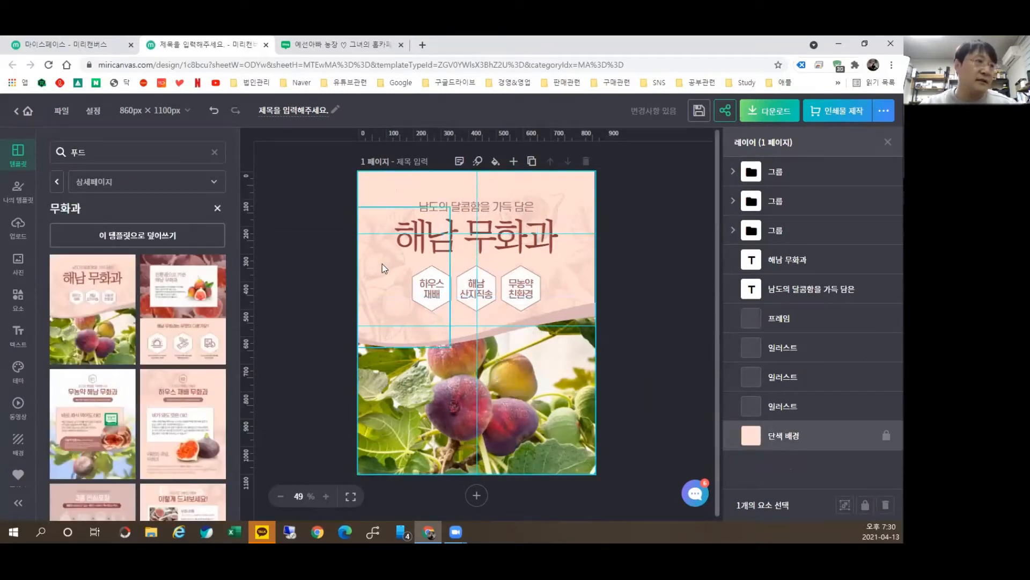
Step: Expand the three hexagon label groups in the Layers panel to inspect their parts
click(733, 172)
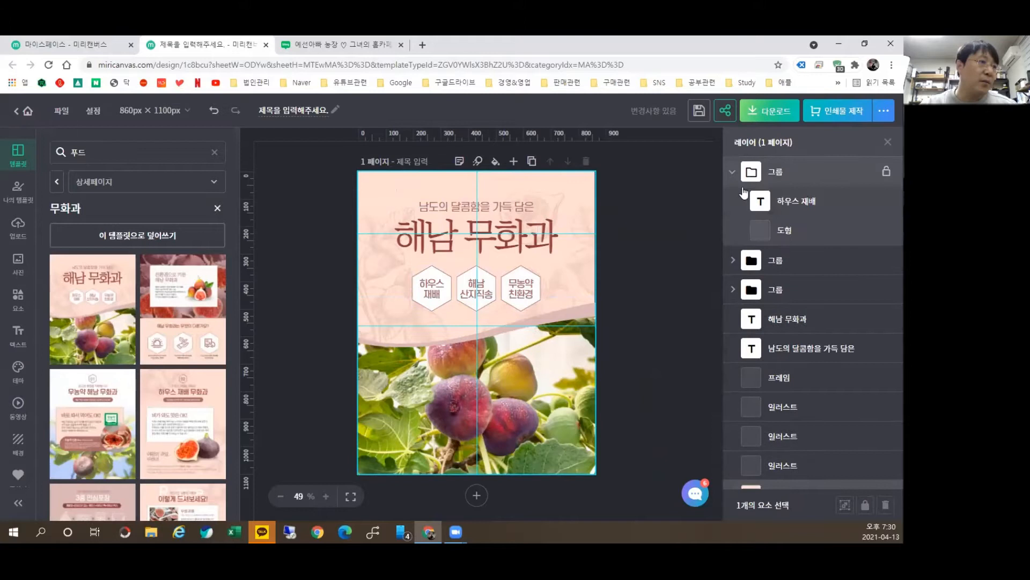
click(795, 202)
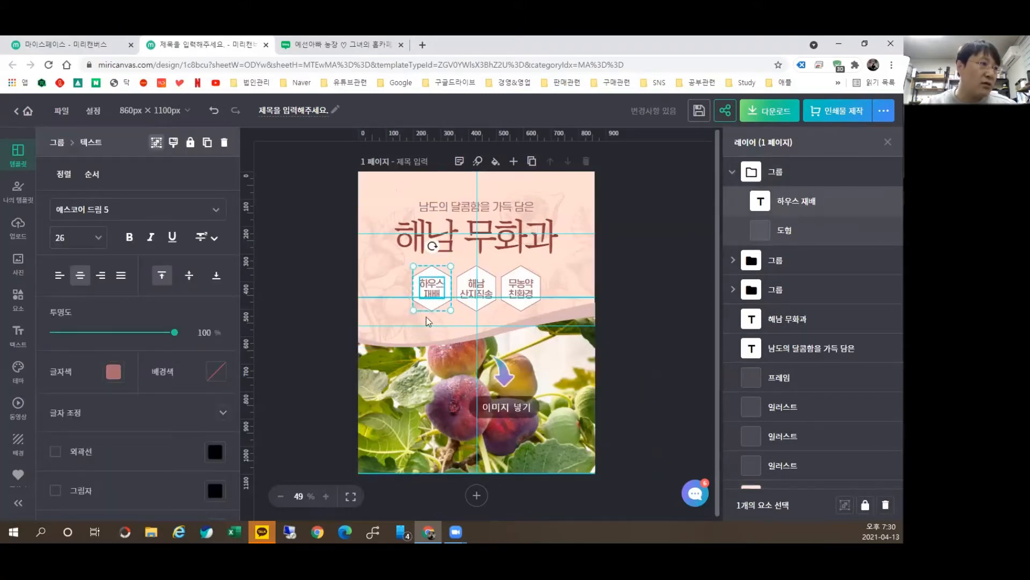
click(784, 261)
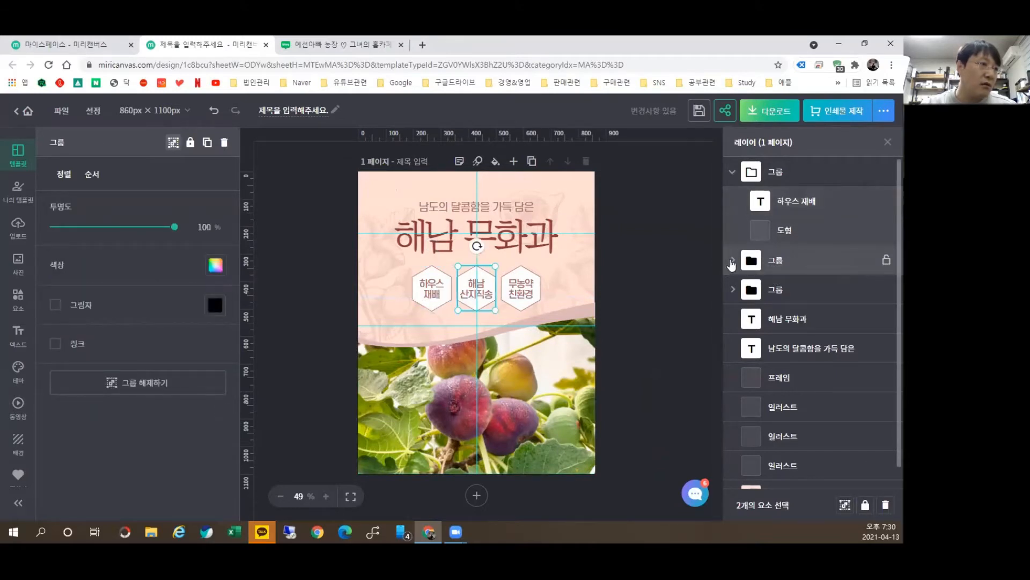
click(733, 260)
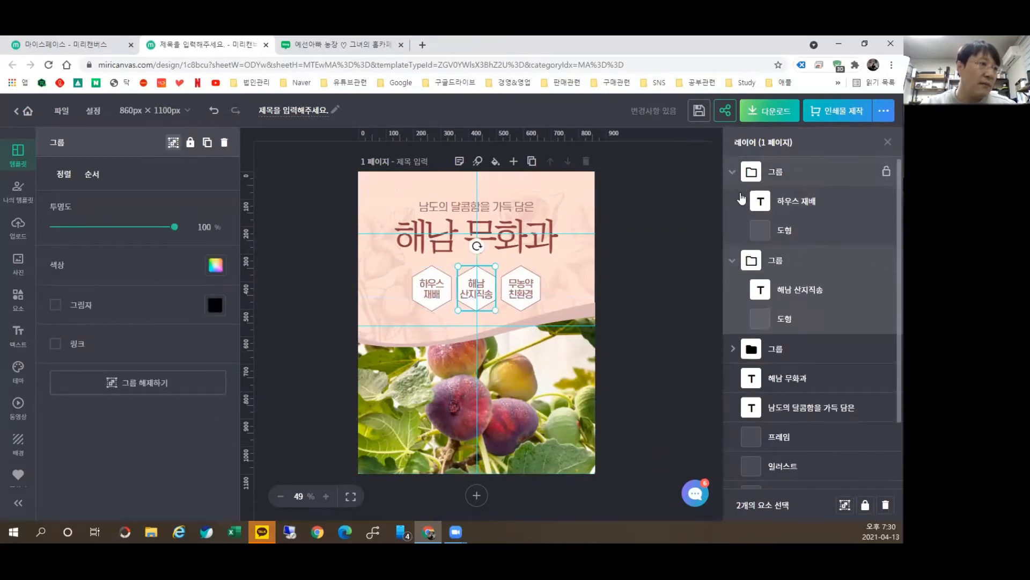
click(733, 348)
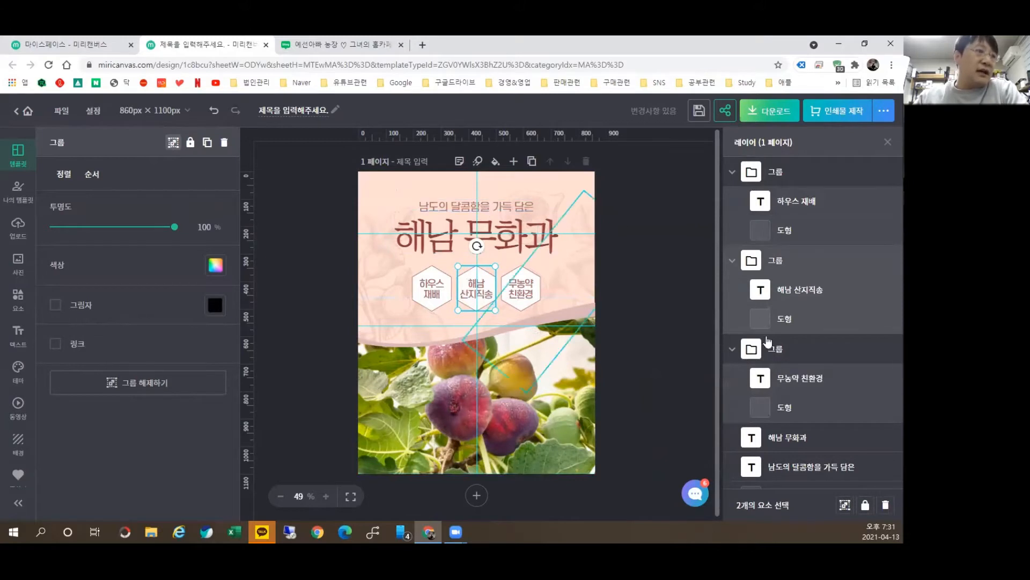
Step: Collapse the hexagon groups and open the 남도의 달콤함을 가득 담은 subtitle for editing
click(737, 172)
click(735, 201)
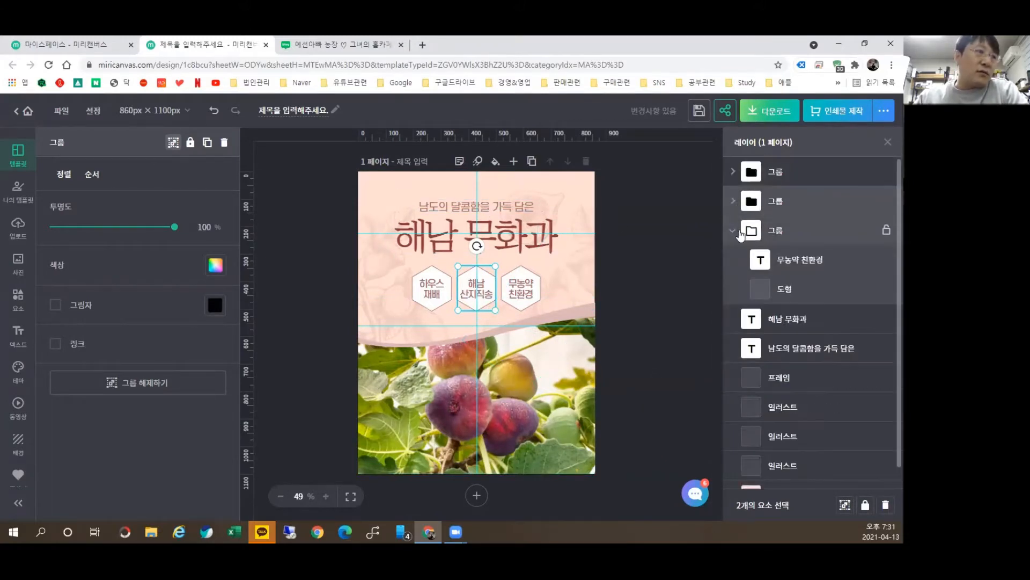
click(739, 231)
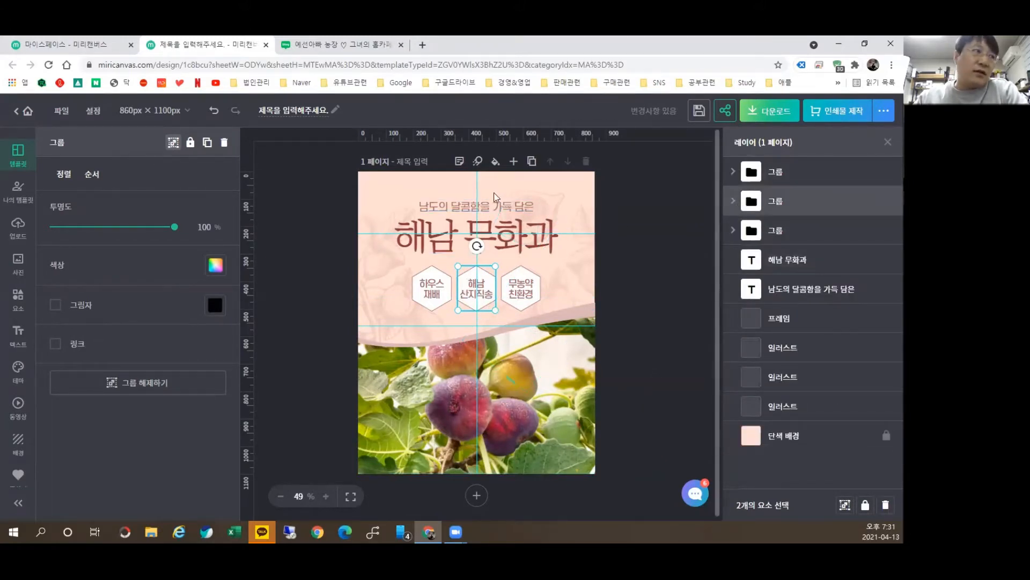
double_click(448, 206)
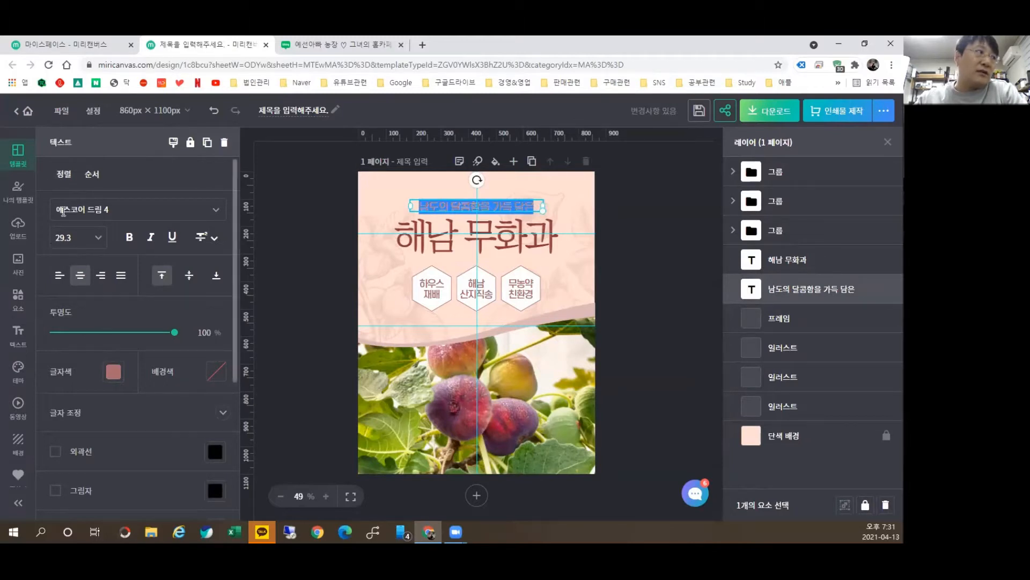
drag(67, 212, 96, 223)
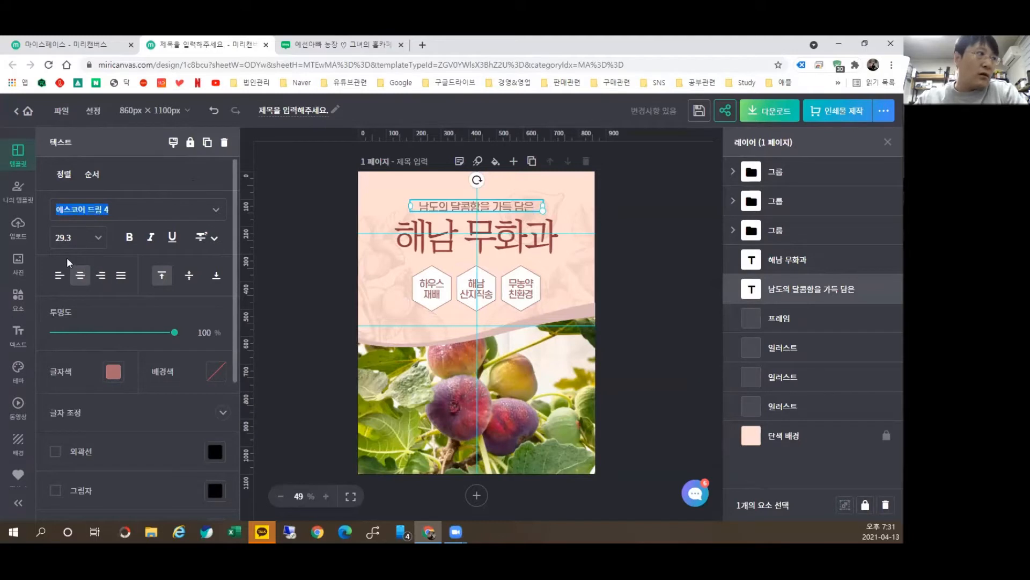
mouse_move(173, 335)
mouse_down()
mouse_move(50, 334)
mouse_move(175, 334)
mouse_up()
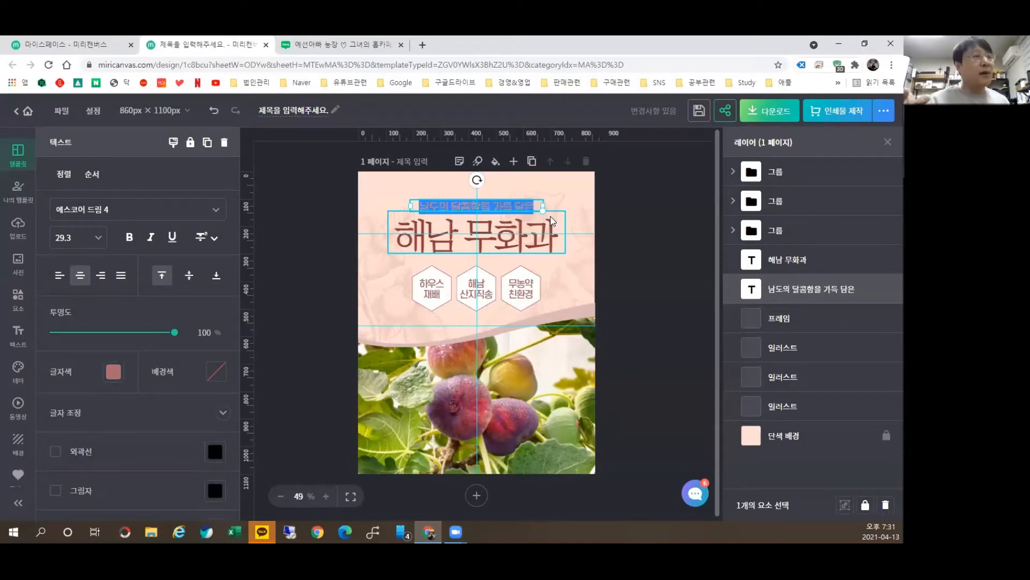
Step: Make the 해남 무화과 title yellow, along with all text sharing its colour
click(436, 246)
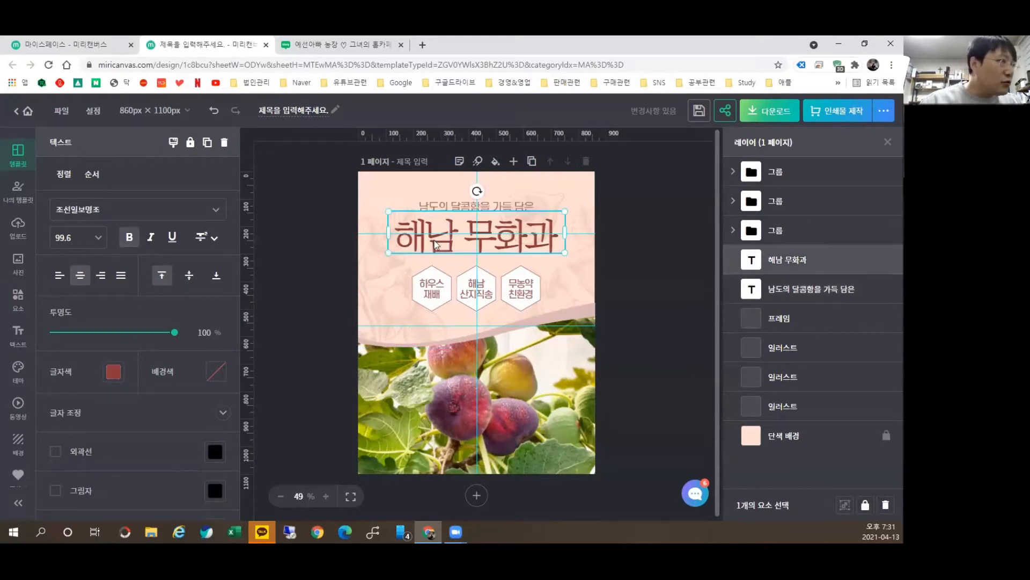
click(113, 372)
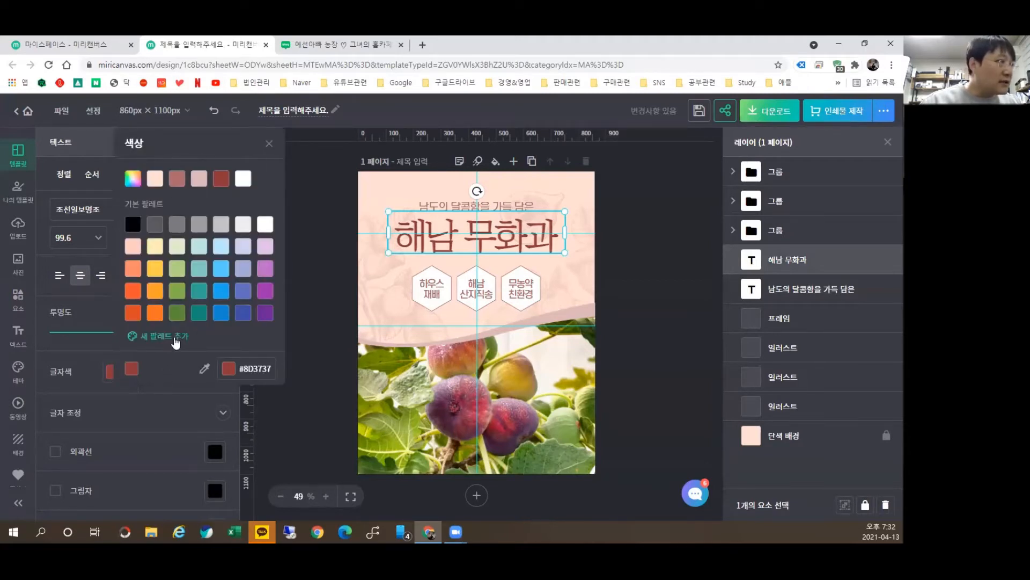
click(155, 268)
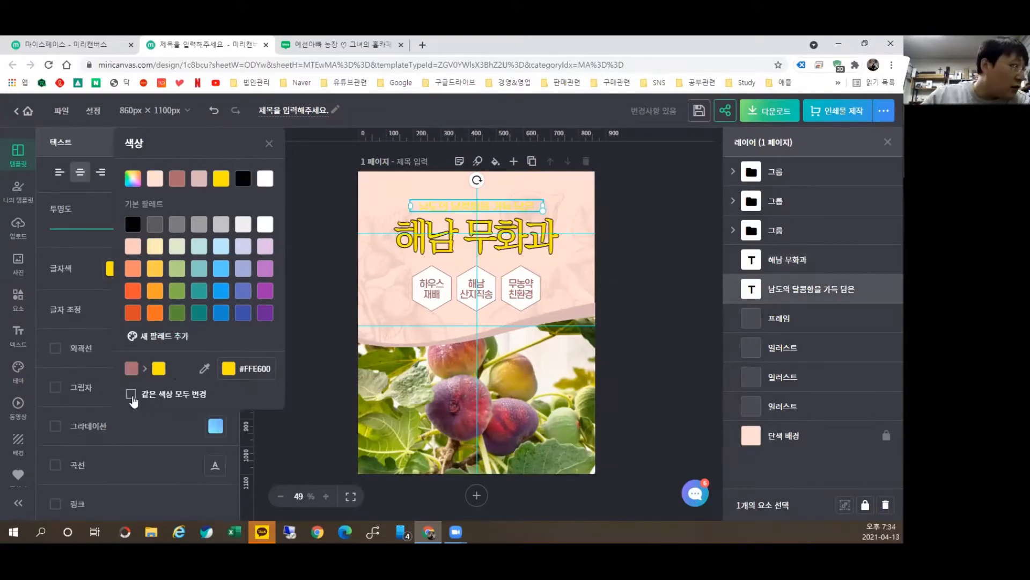
click(131, 395)
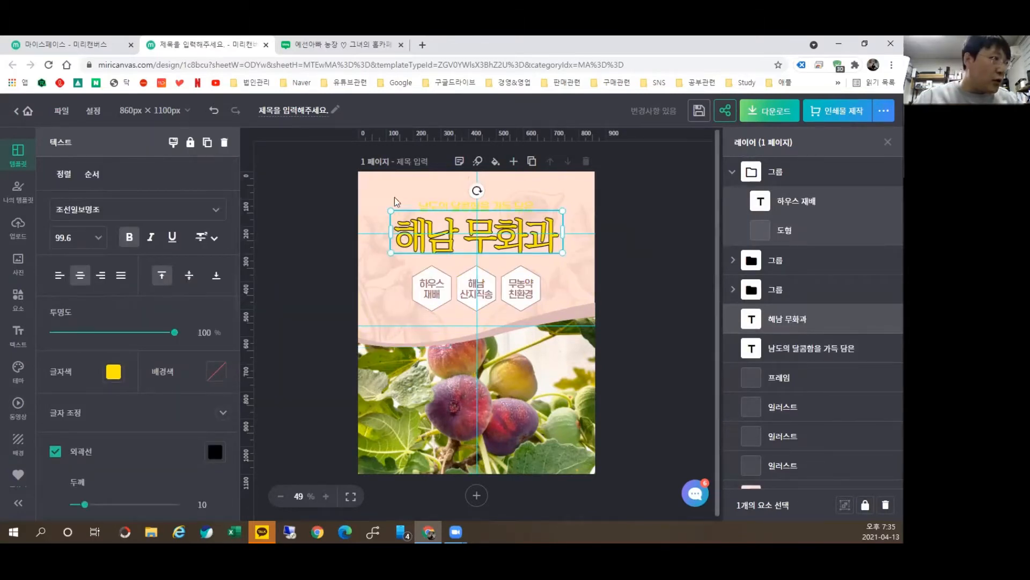
Step: Nudge the title lower, try then undo a green background, and thicken its outline to 18
drag(515, 236, 516, 240)
click(215, 370)
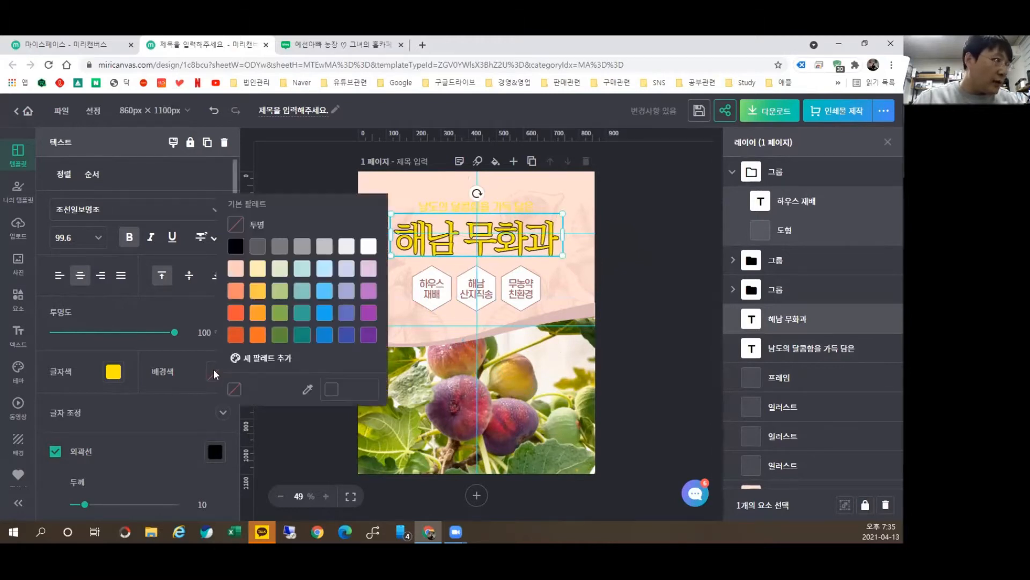
click(285, 320)
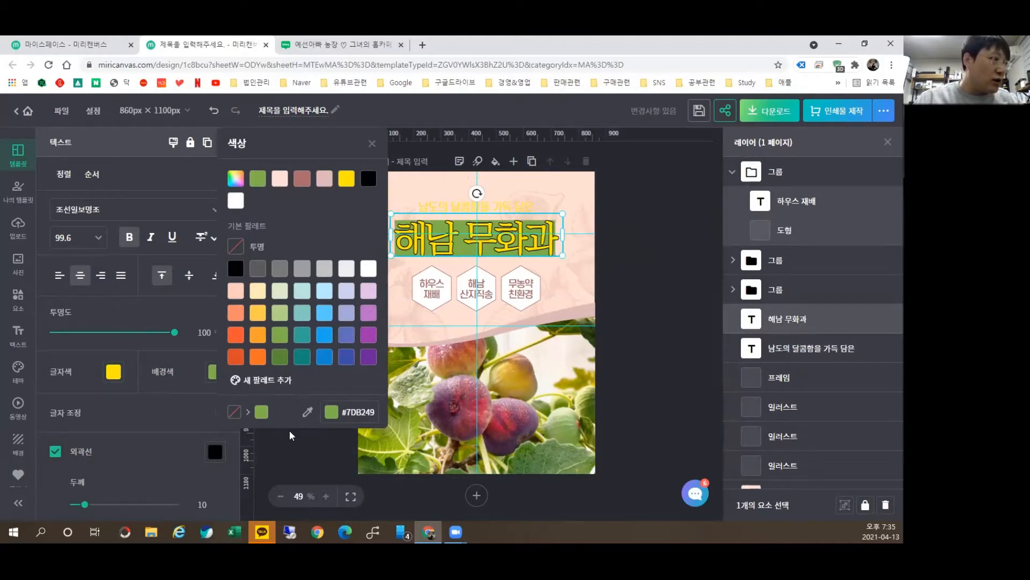
click(372, 144)
key(ctrl+z)
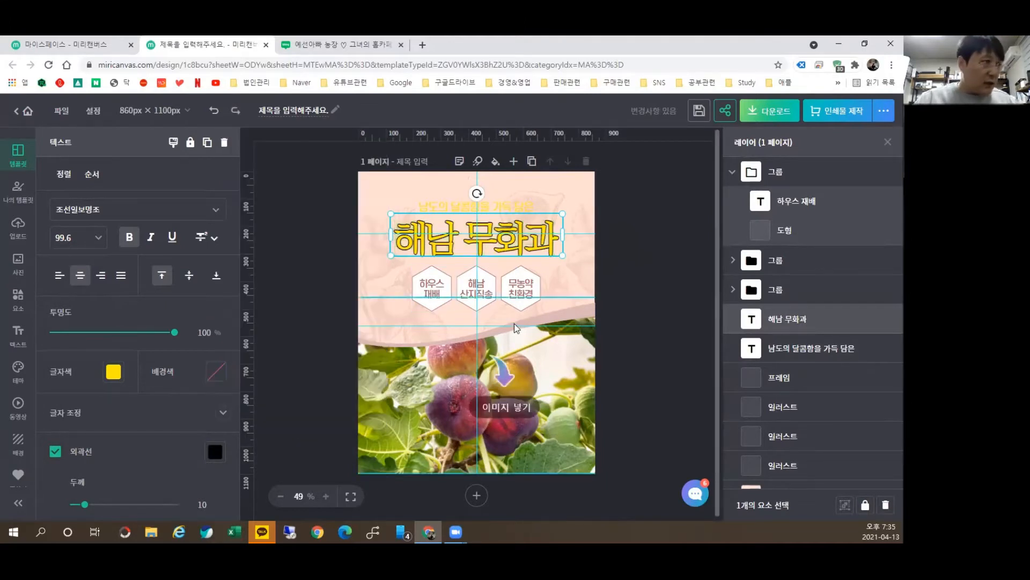
scroll(172, 421, down, 4)
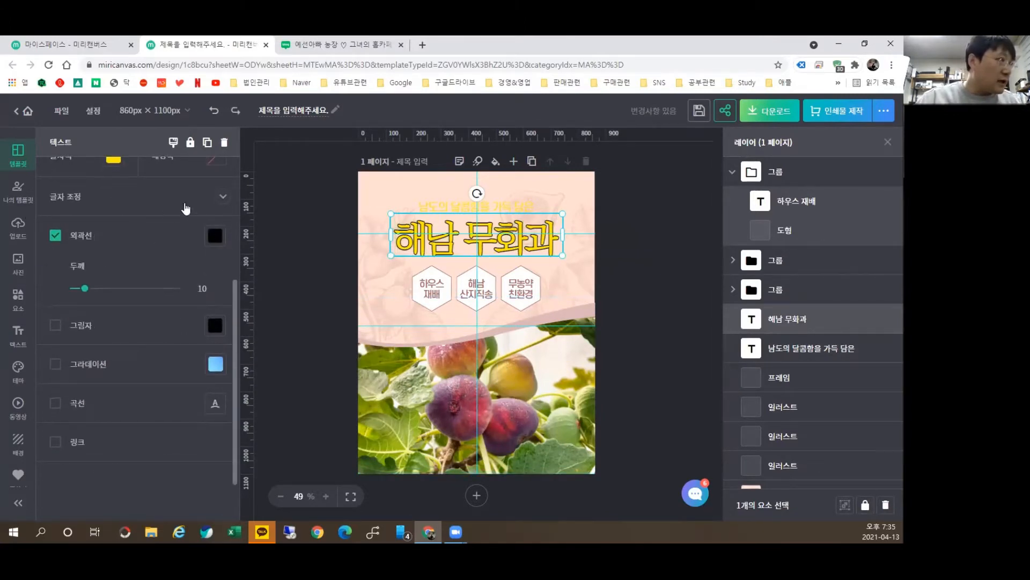
mouse_move(85, 290)
mouse_down()
mouse_move(168, 289)
mouse_move(92, 309)
mouse_up()
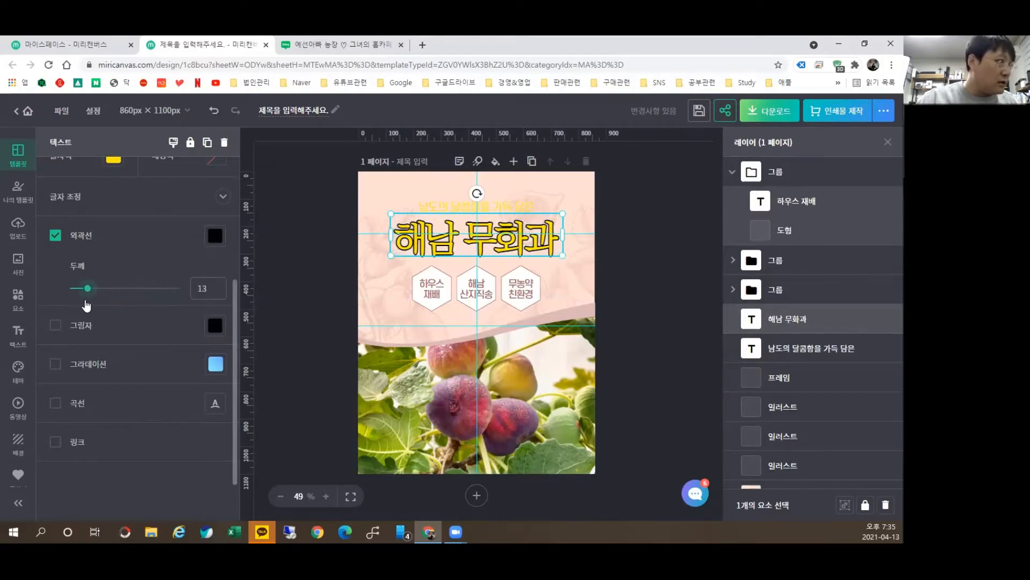
Step: Add an orange #FD9F28 drop shadow to the 해남 무화과 title
click(54, 326)
click(215, 324)
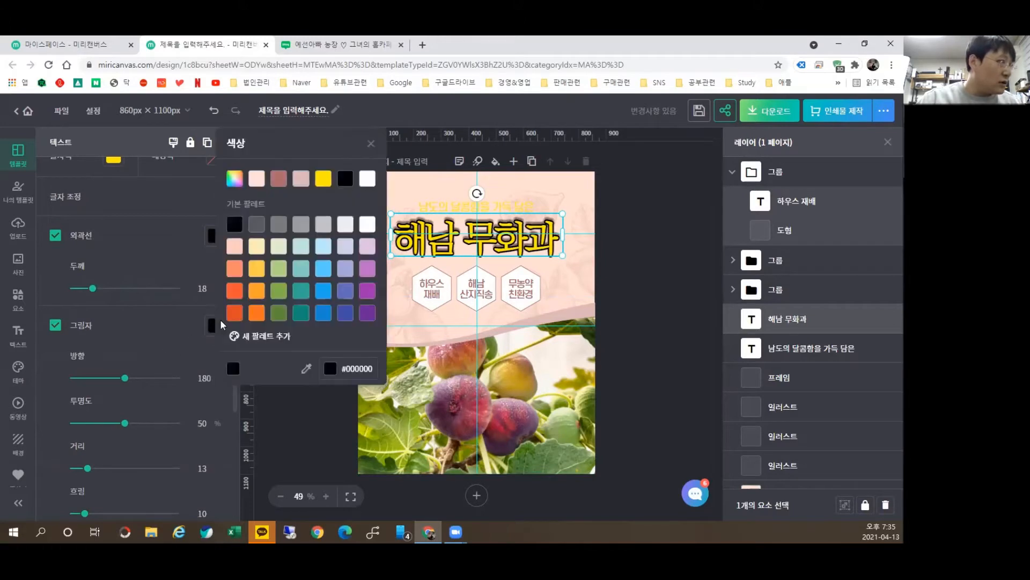
click(256, 291)
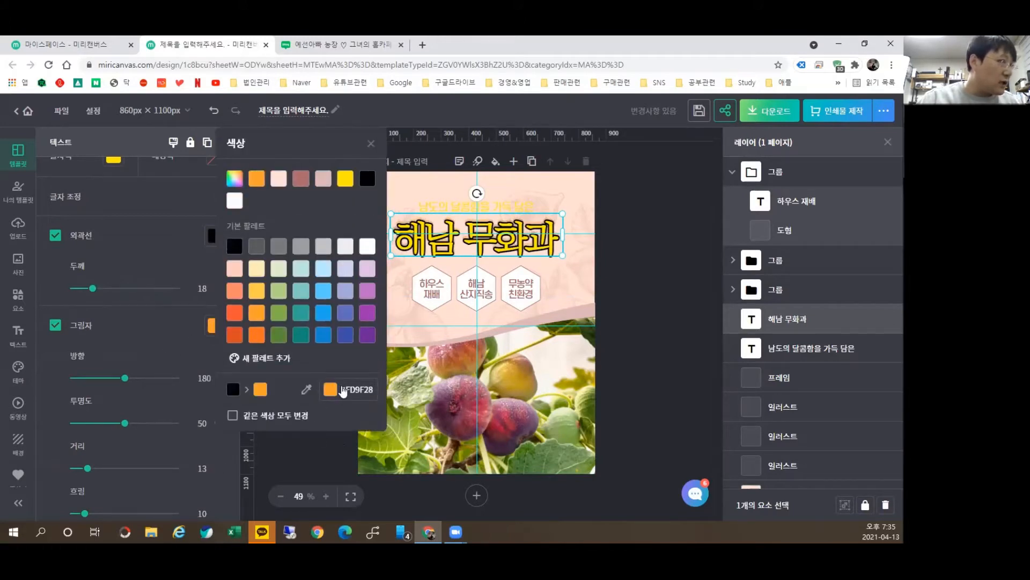
click(292, 460)
Step: Try a gradient fill on the title, then remove it
scroll(138, 383, down, 3)
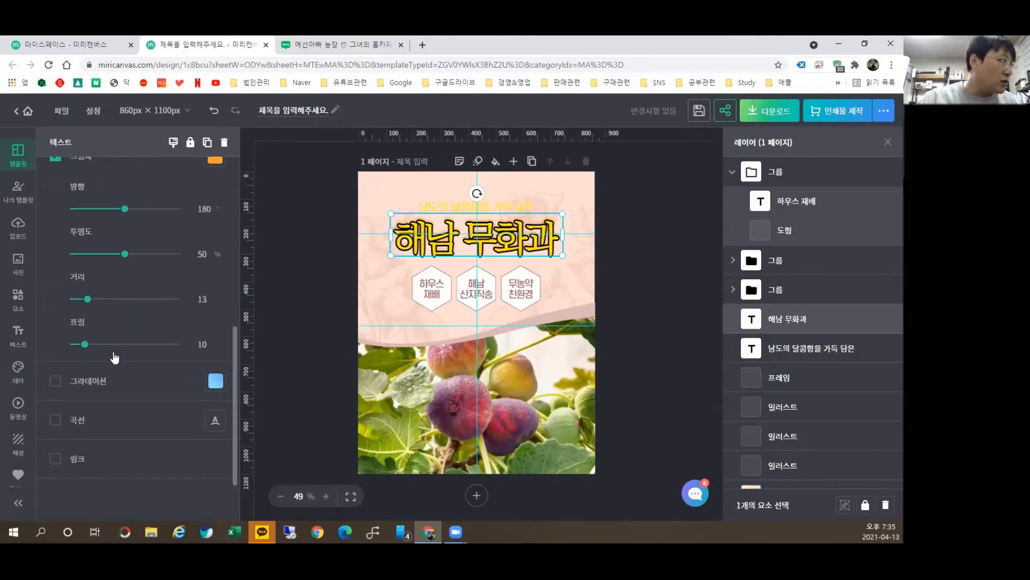
scroll(67, 368, down, 1)
click(55, 325)
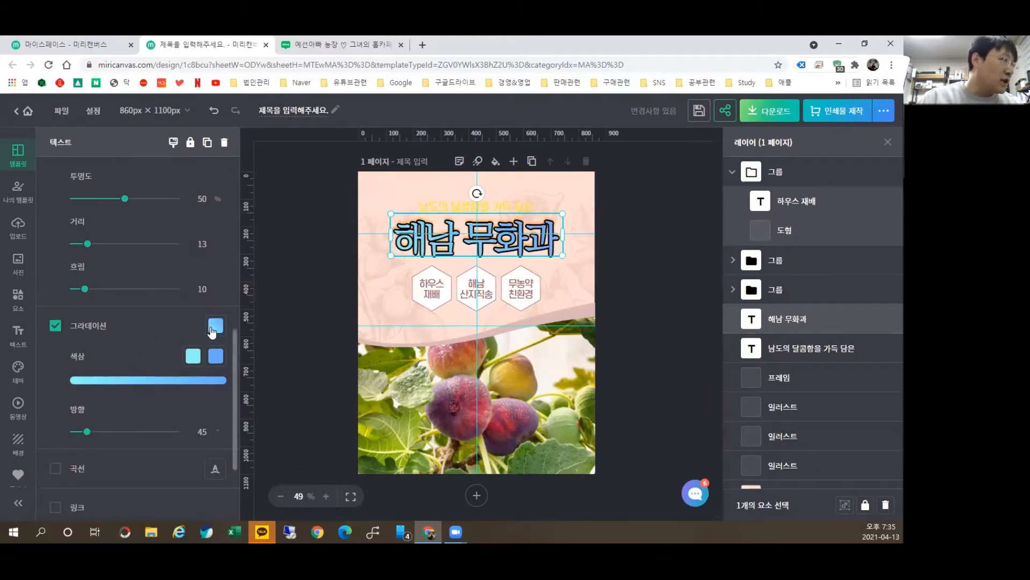
click(53, 326)
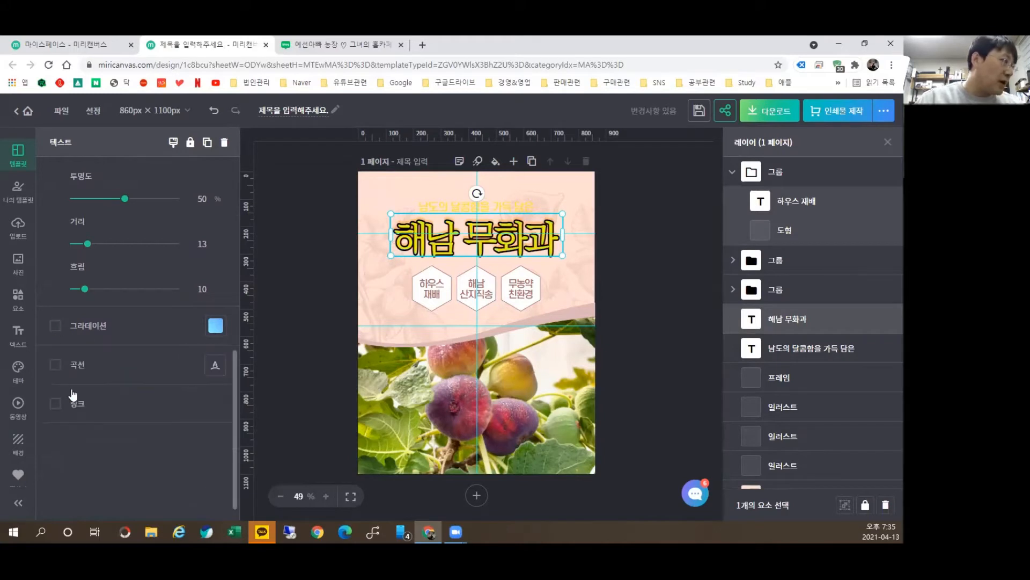
Step: Bend the title along a circle, flip its direction, straighten it, and switch on the link option
click(55, 365)
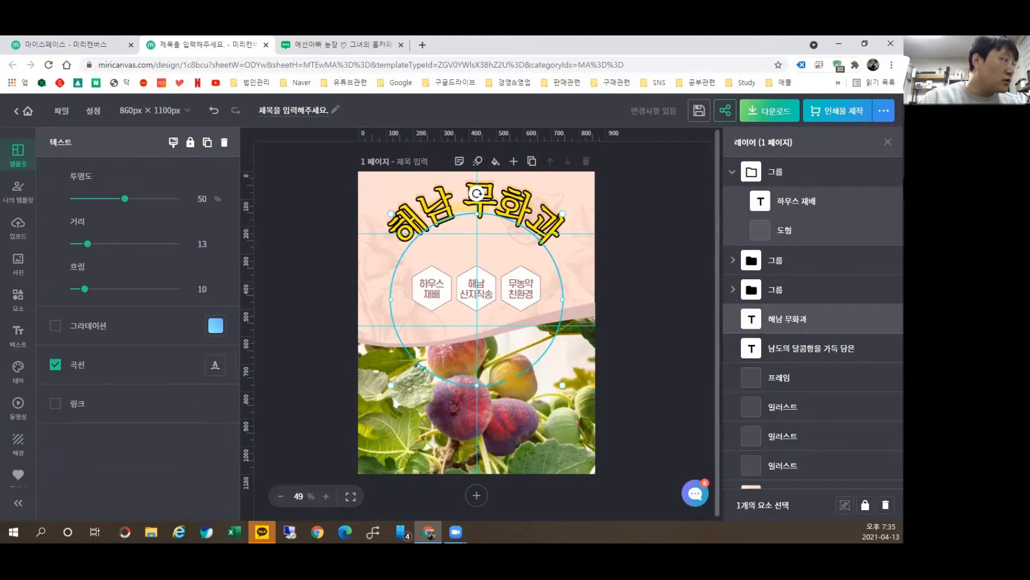
click(219, 368)
click(219, 368)
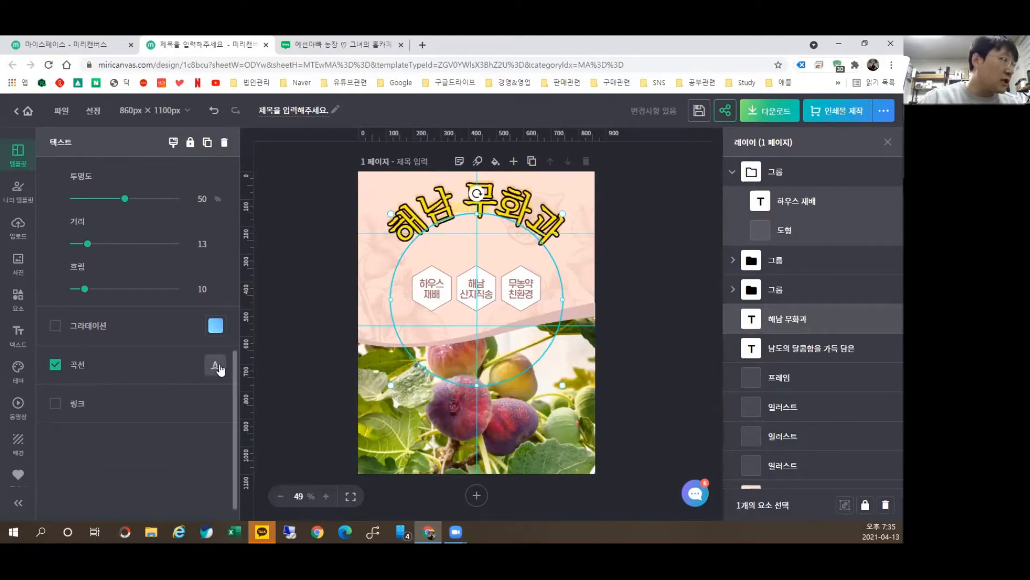
click(219, 368)
click(55, 365)
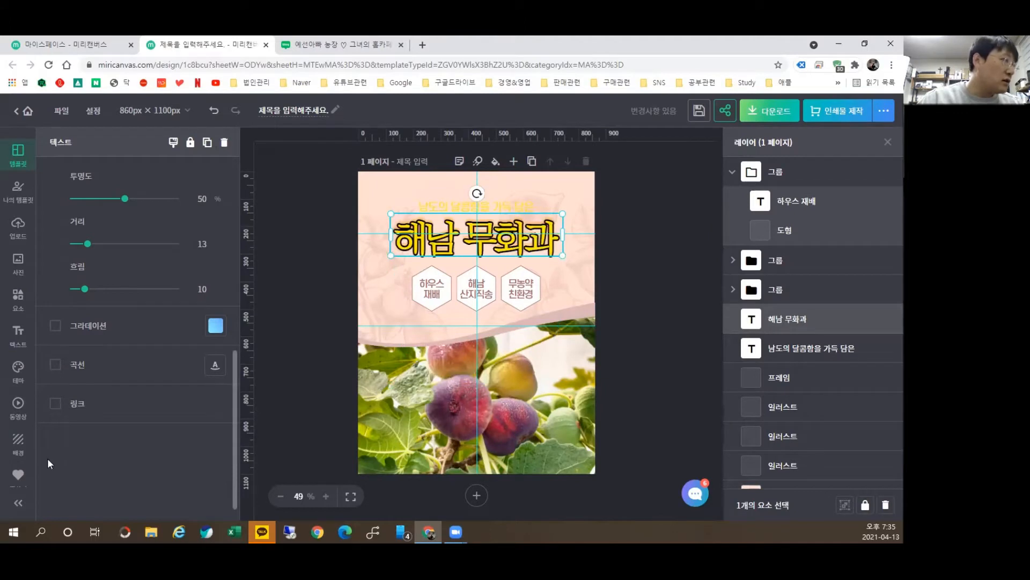
click(55, 403)
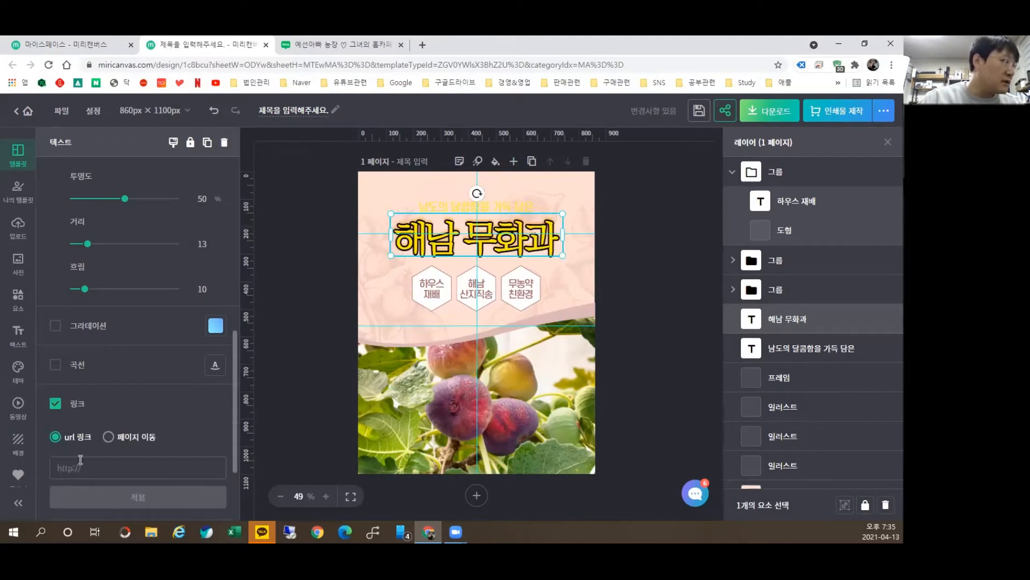
Step: Turn the title's link option off without entering any URL, then scroll the panel back up
scroll(214, 411, down, 2)
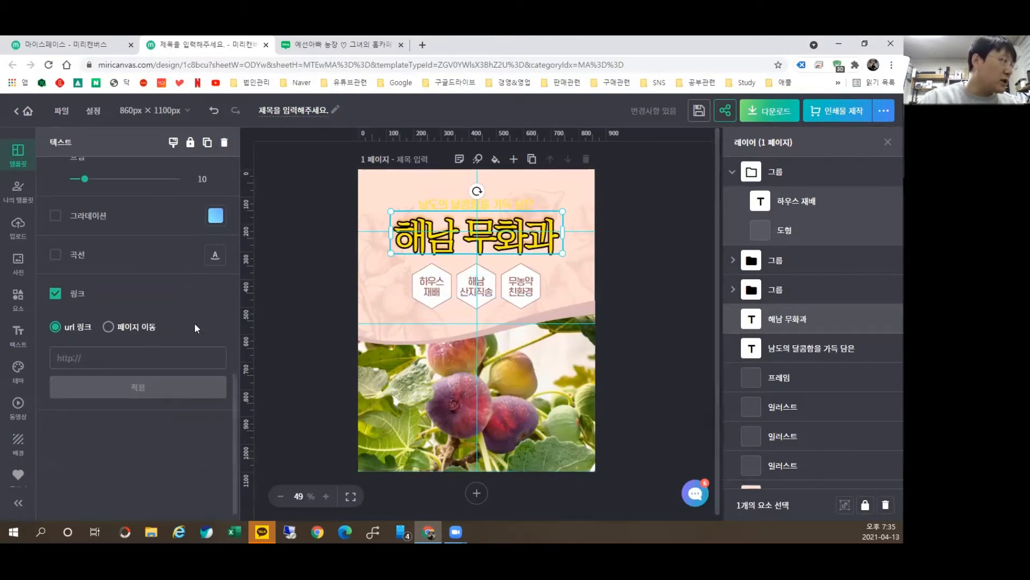
click(105, 357)
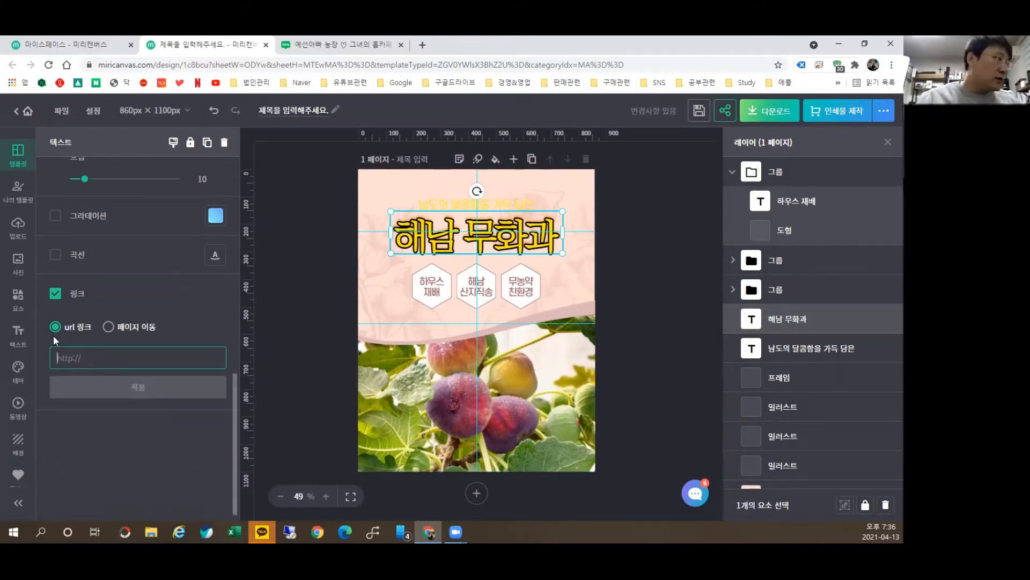
click(55, 293)
scroll(165, 371, up, 3)
scroll(165, 371, up, 3)
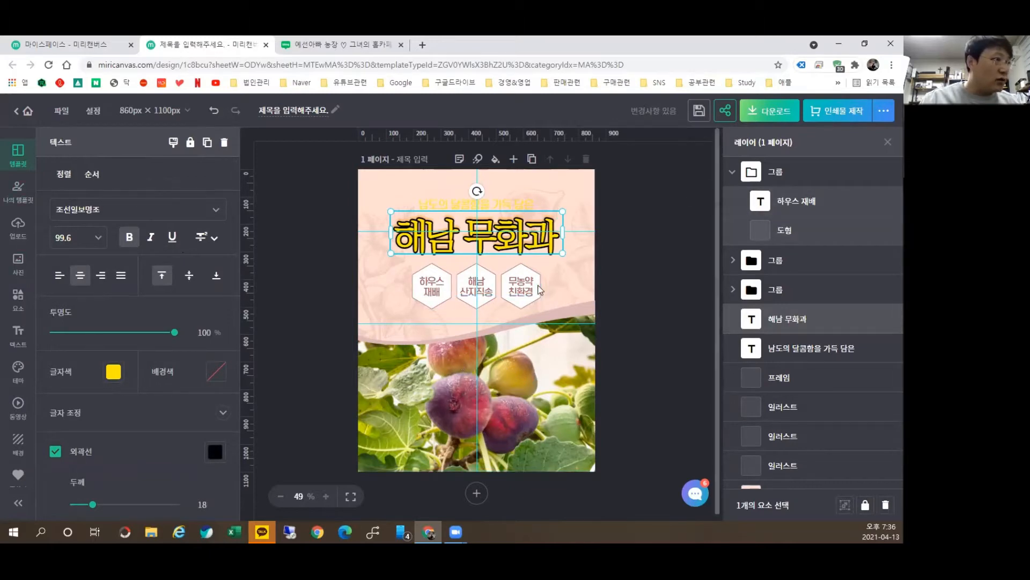
Step: Ungroup the 하우스 재배 hexagon group and separate the hexagon from its text
click(449, 278)
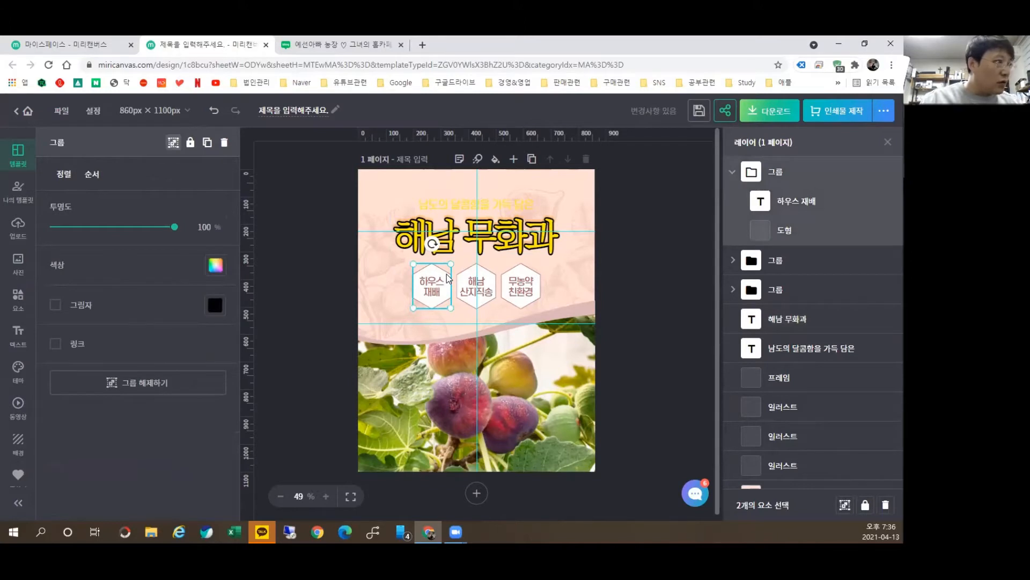
right_click(449, 277)
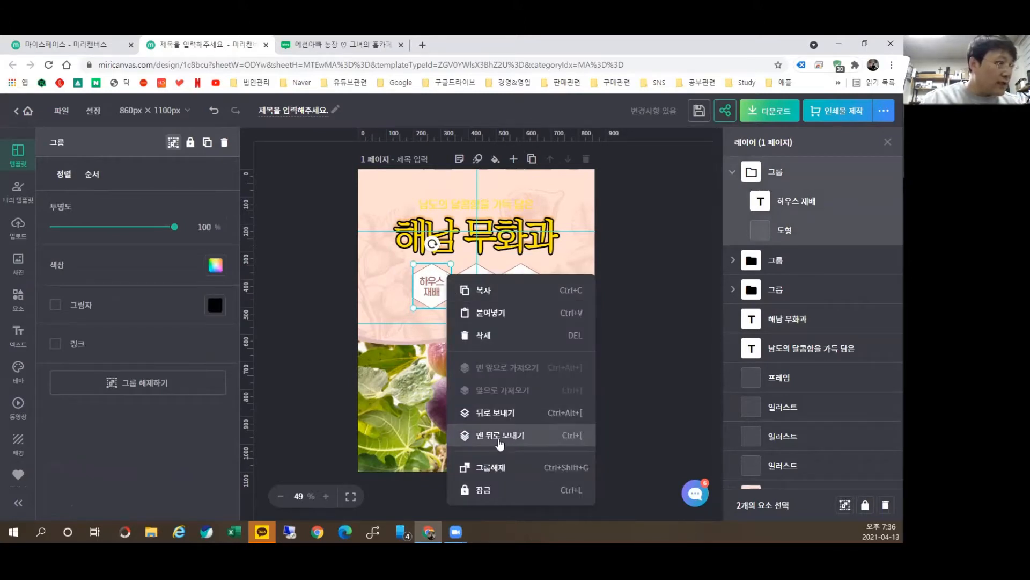
click(508, 467)
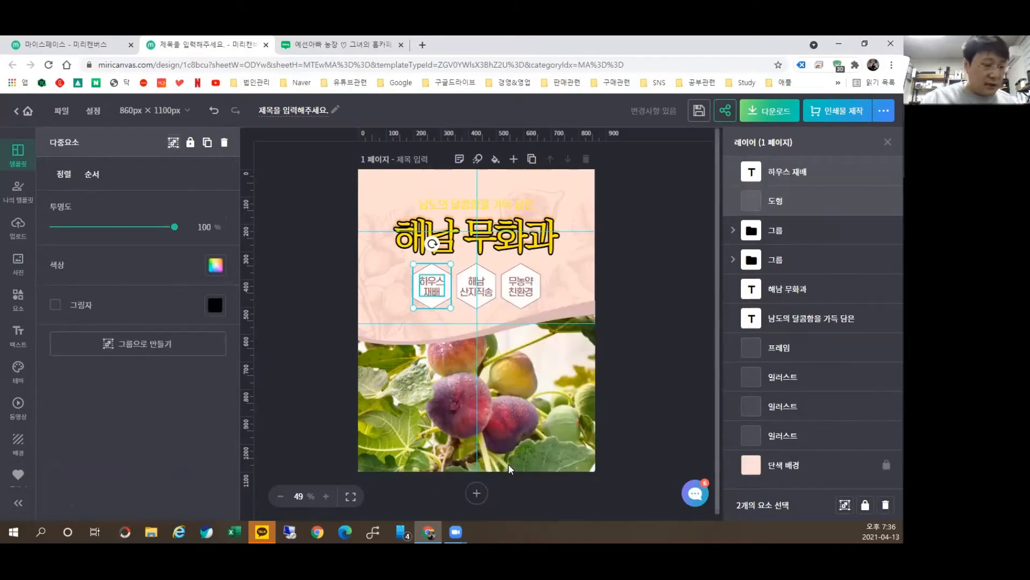
mouse_move(436, 282)
mouse_down()
mouse_move(385, 283)
mouse_move(426, 279)
mouse_move(438, 294)
mouse_up()
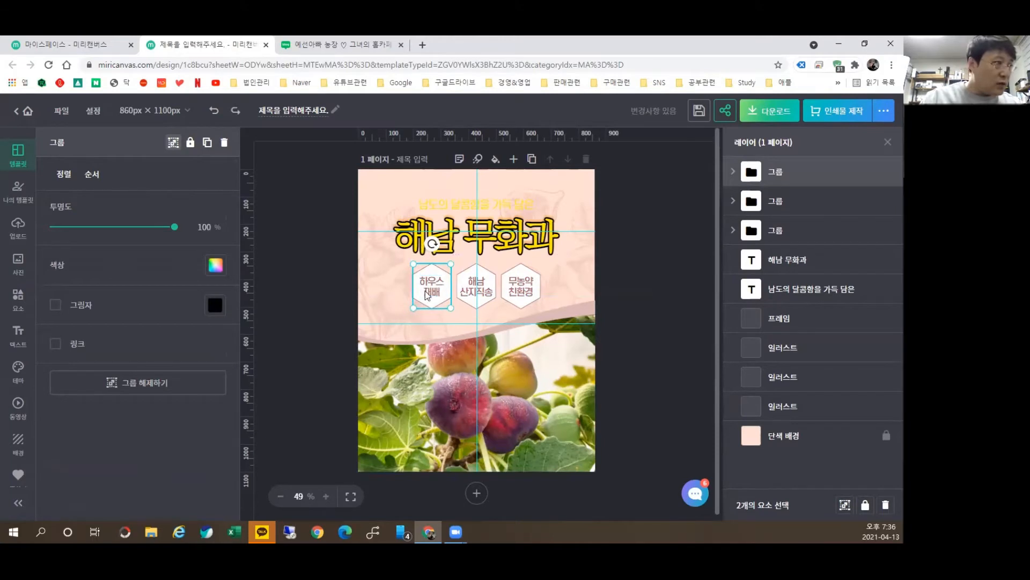
right_click(436, 294)
click(476, 254)
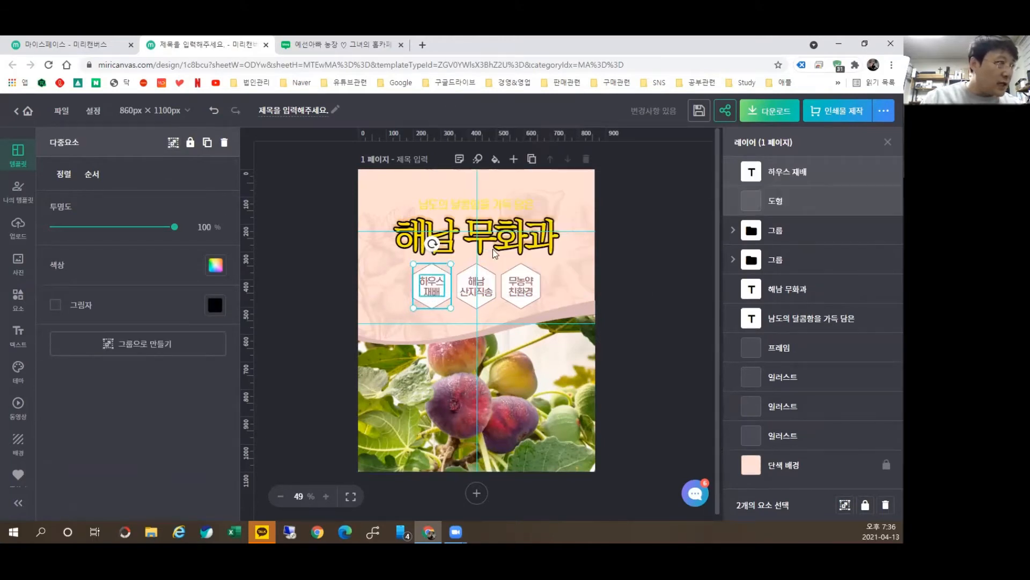
click(381, 300)
Step: Move the 하우스 재배 text left of its hexagon and recolour it yellow #FFCD4A
drag(431, 285, 392, 287)
double_click(392, 287)
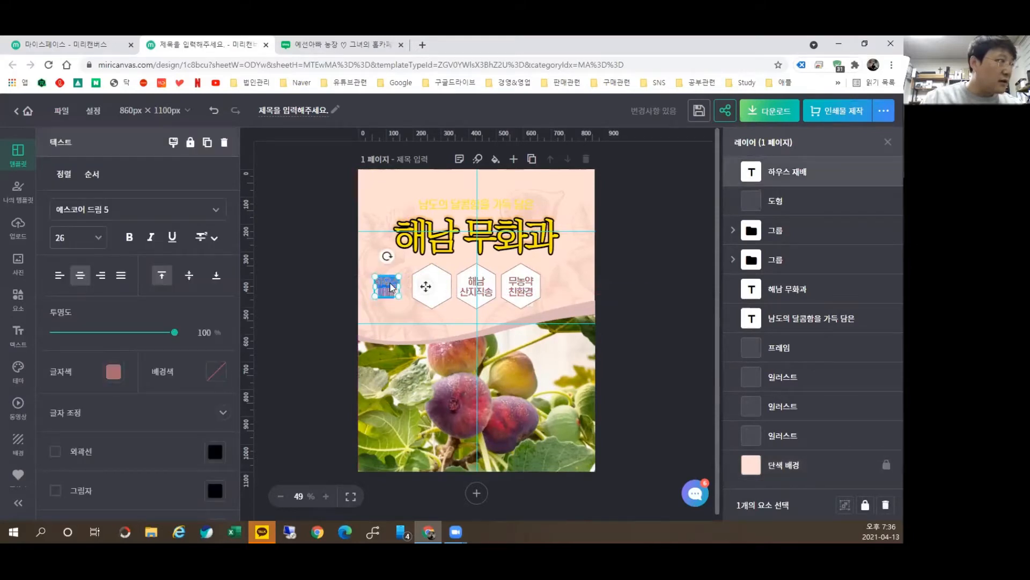
click(114, 370)
click(155, 291)
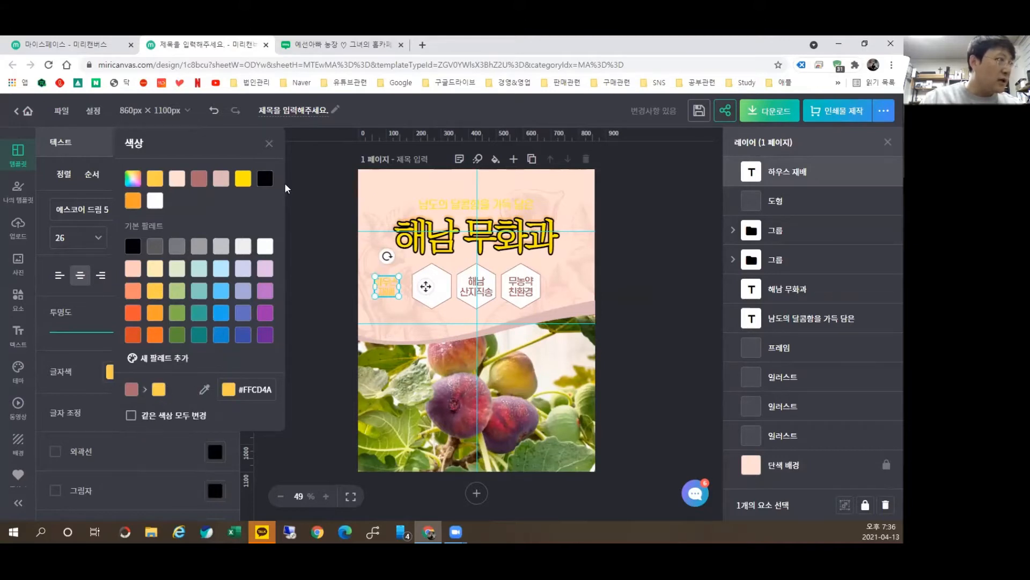
click(269, 143)
click(292, 339)
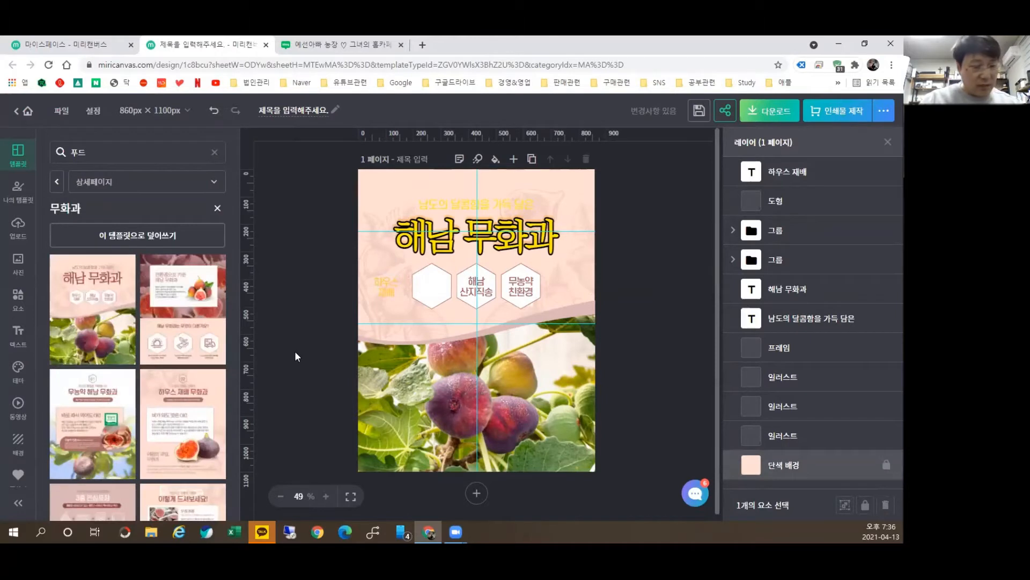
Step: Undo the 하우스 재배 move and recolour, check the alignment options, then show text presets
key(ctrl+z)
key(ctrl+z)
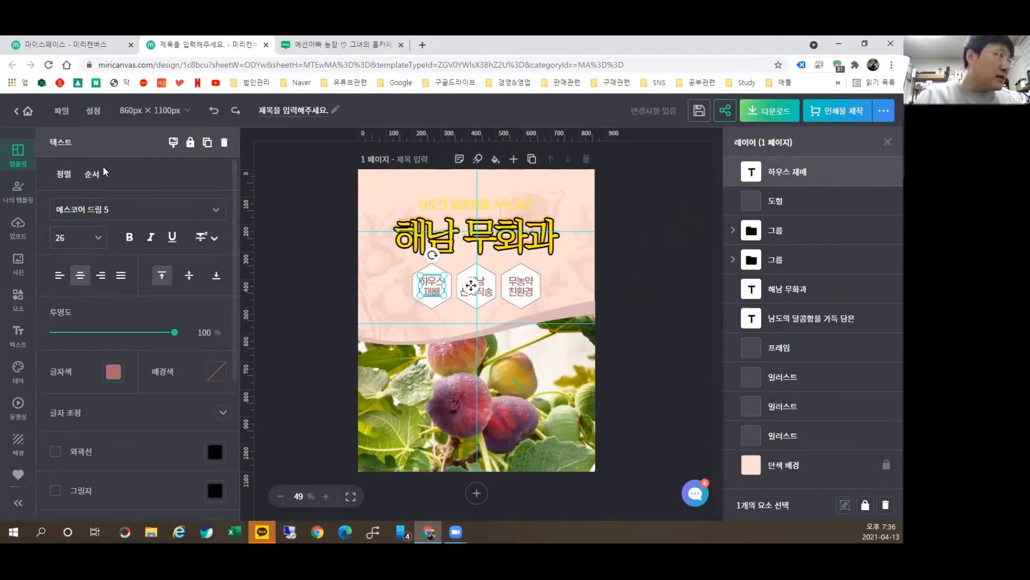
click(65, 176)
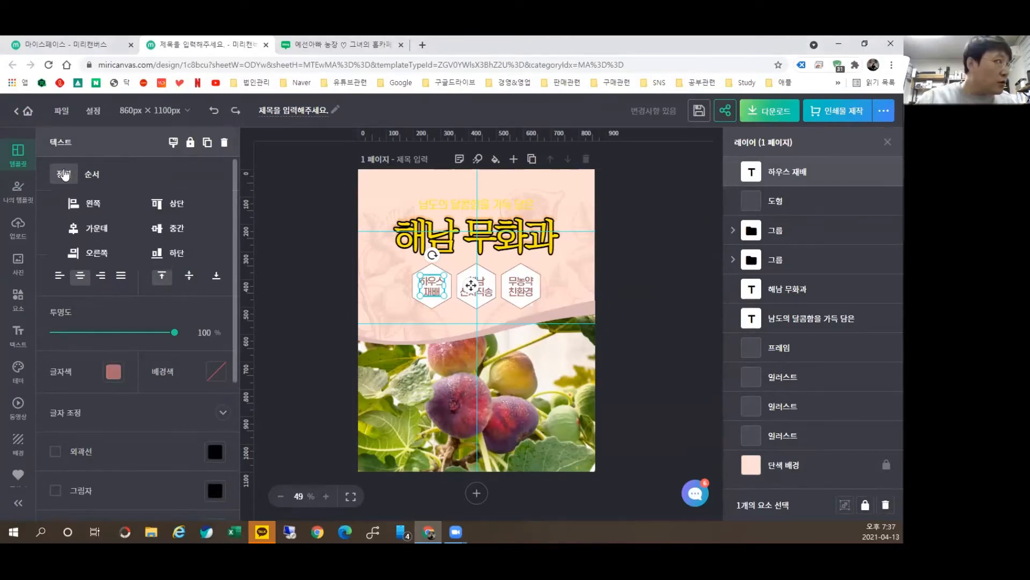
click(346, 301)
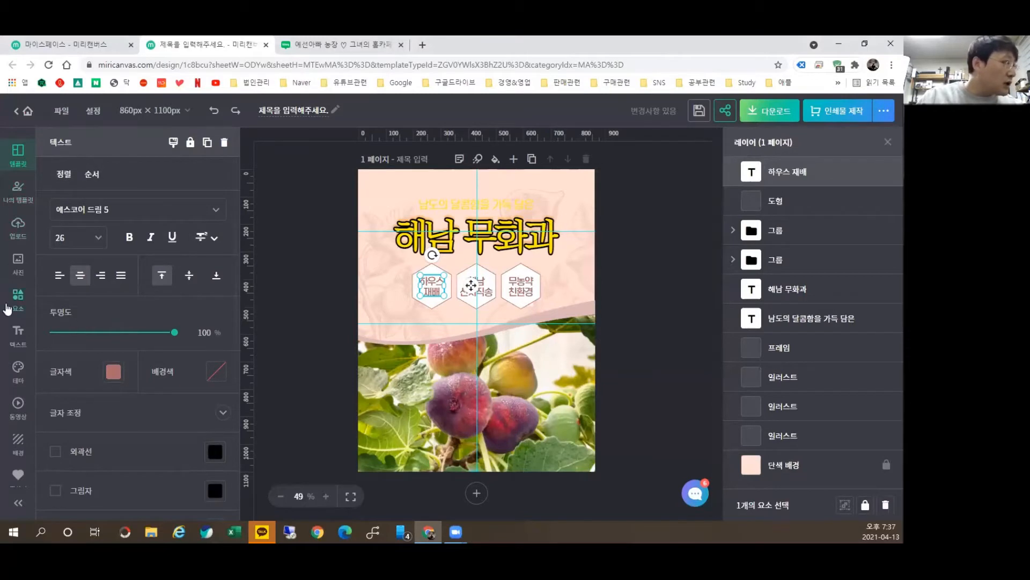
click(18, 333)
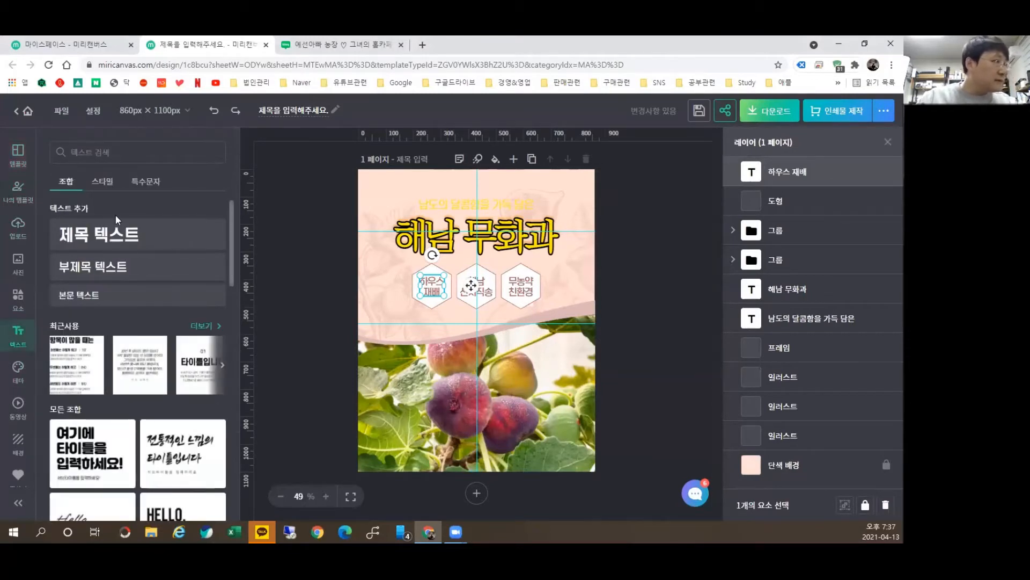
Step: Add a new title reading 예선아빠 and select it together with the 해남 무화과 title
click(114, 225)
text(예선아빠)
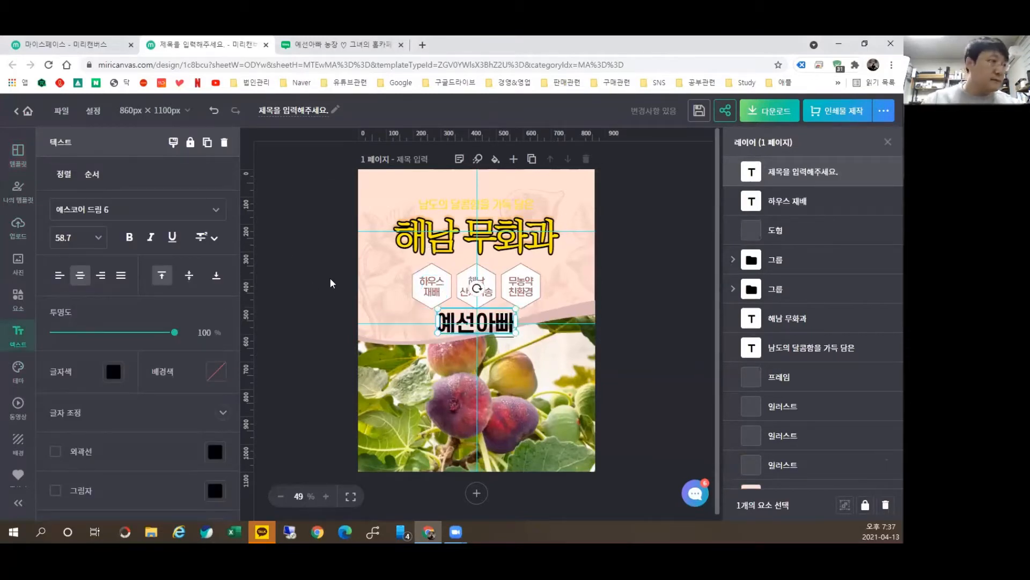
click(426, 232)
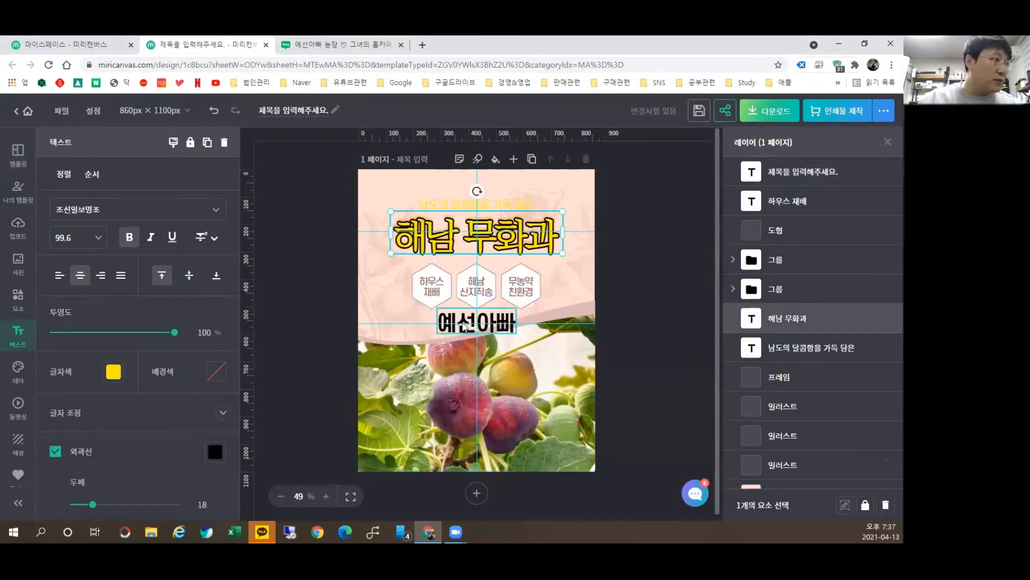
shift+click(465, 324)
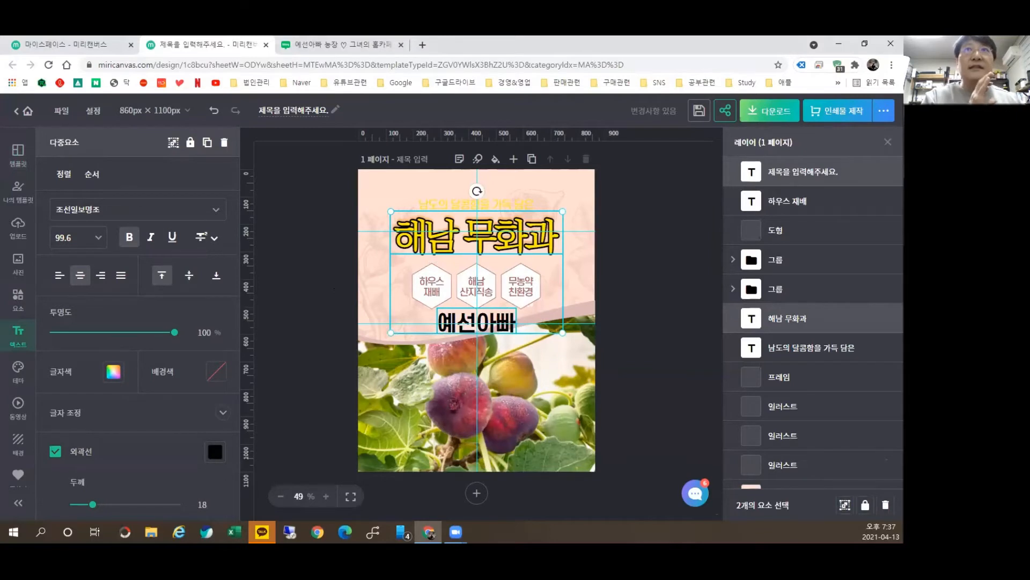
Step: Try the alignment options, finally centring 예선아빠 horizontally and vertically on the title
click(60, 180)
click(89, 203)
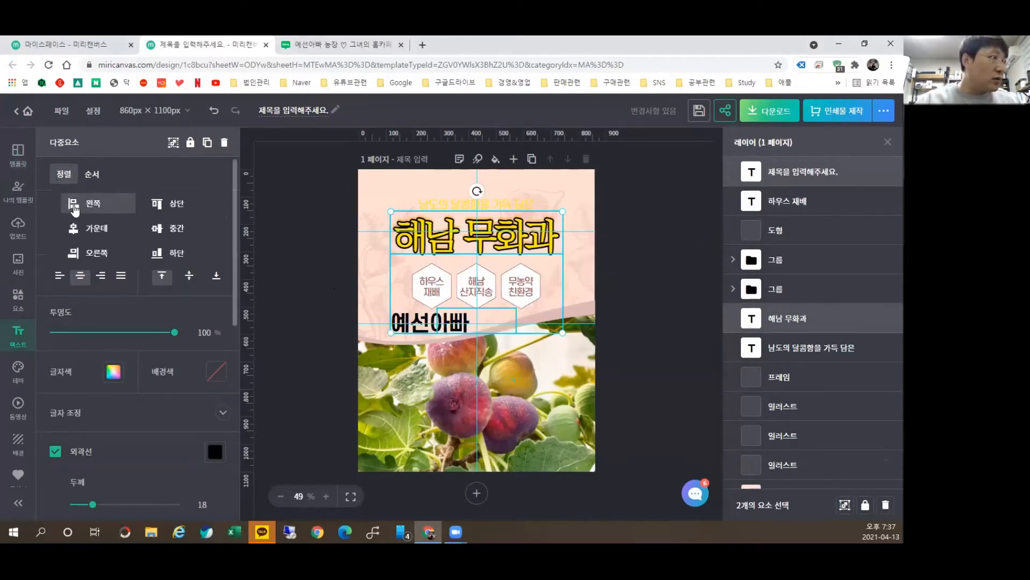
click(105, 261)
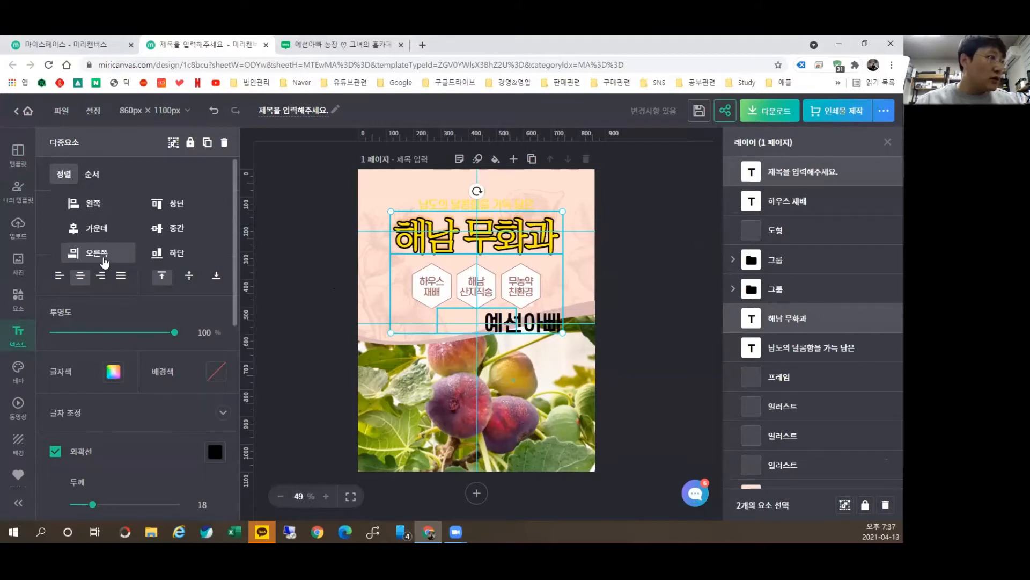
click(93, 231)
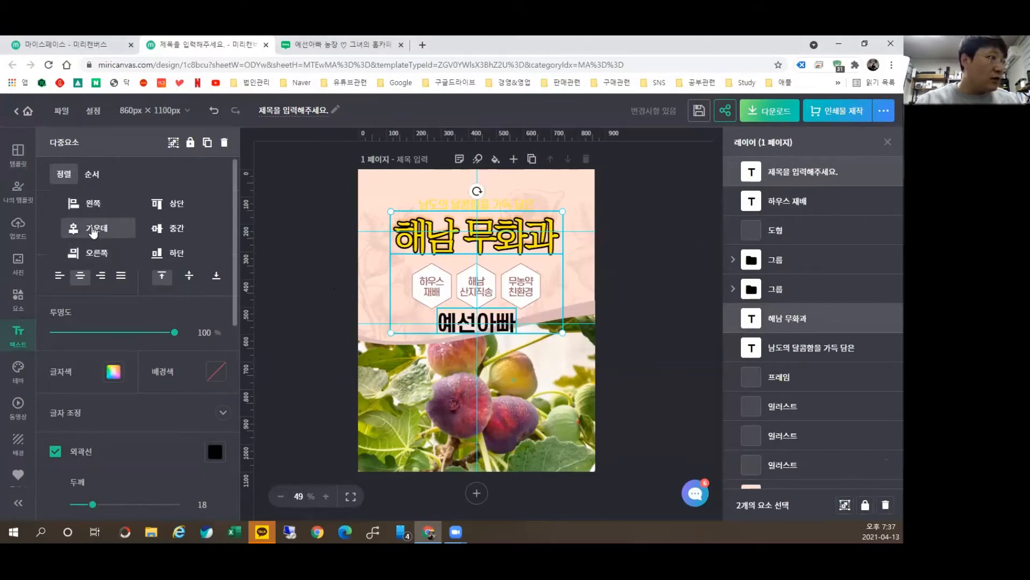
click(170, 206)
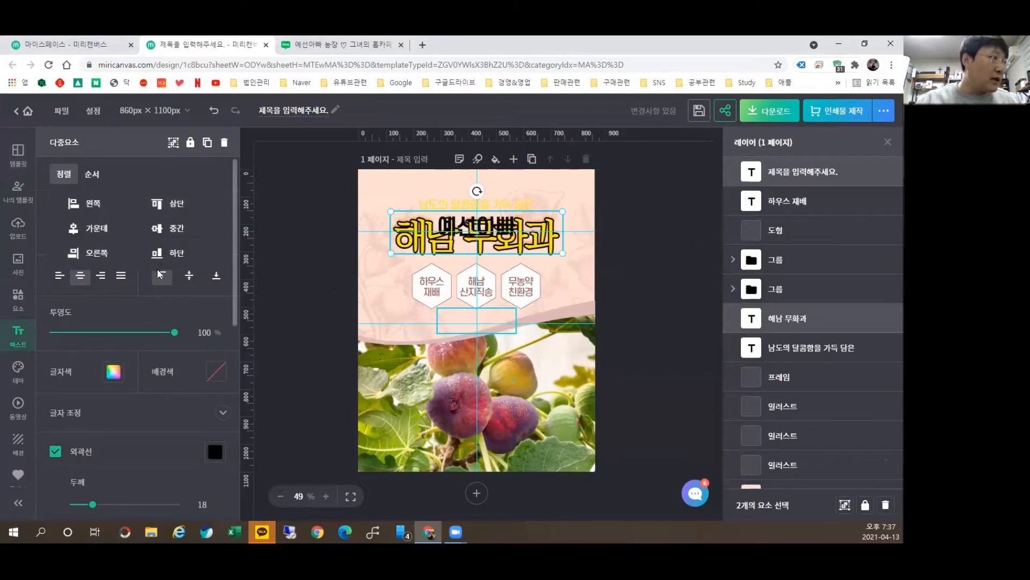
click(169, 259)
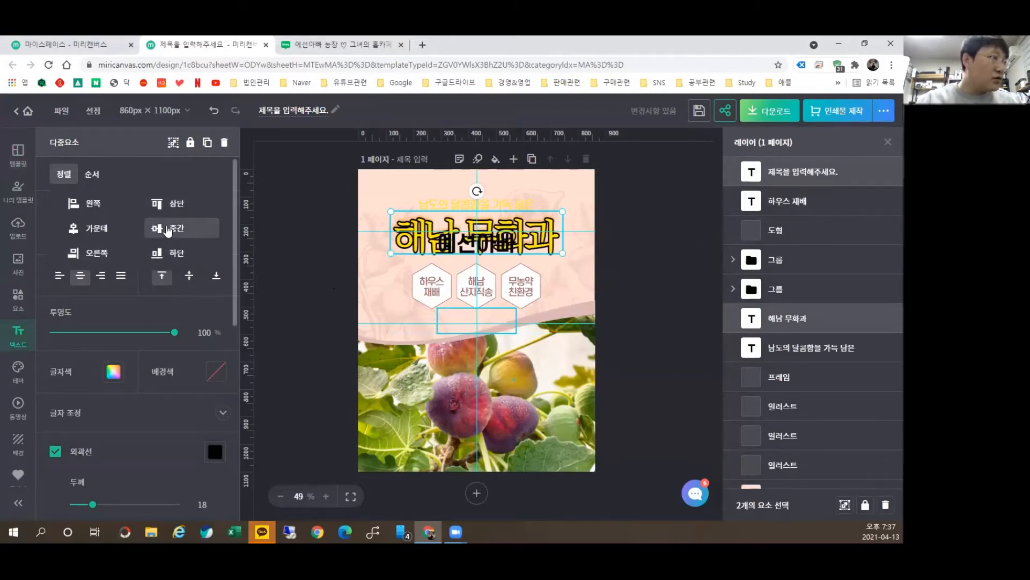
click(170, 230)
Step: Move 예선아빠 back below the hexagon badges and review the alignment and layer-order options
click(480, 236)
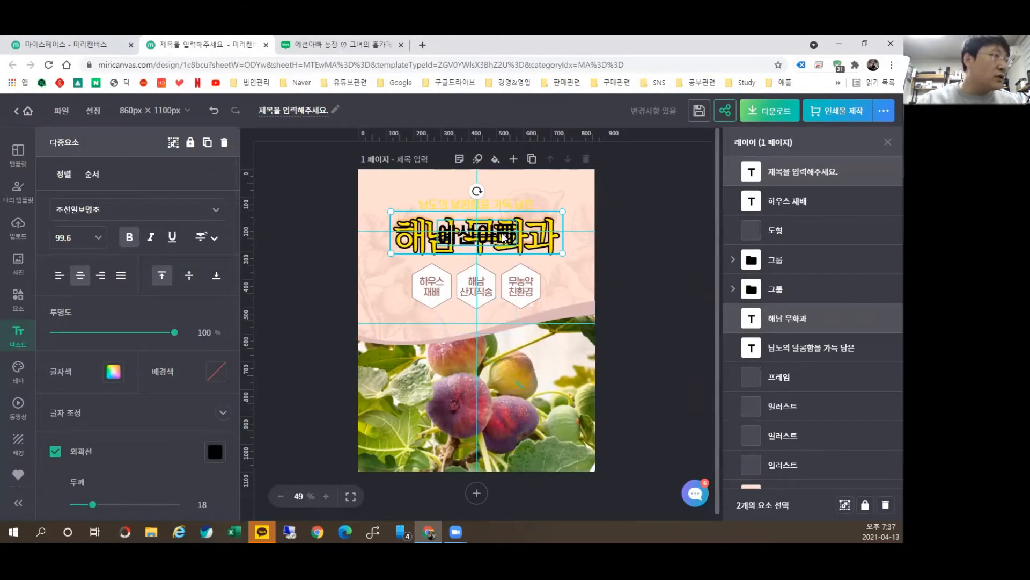
drag(485, 261, 485, 365)
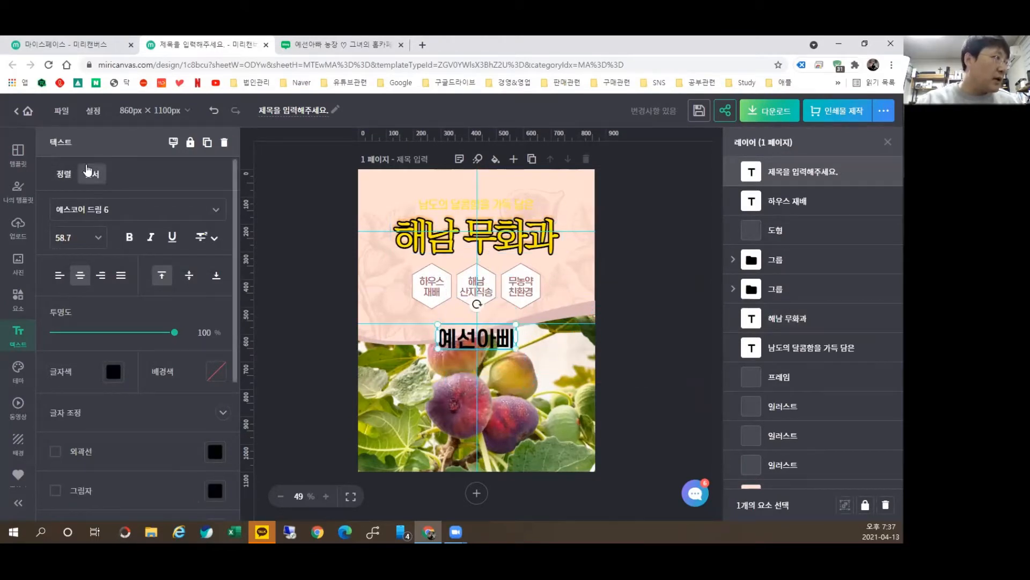
click(64, 174)
click(88, 179)
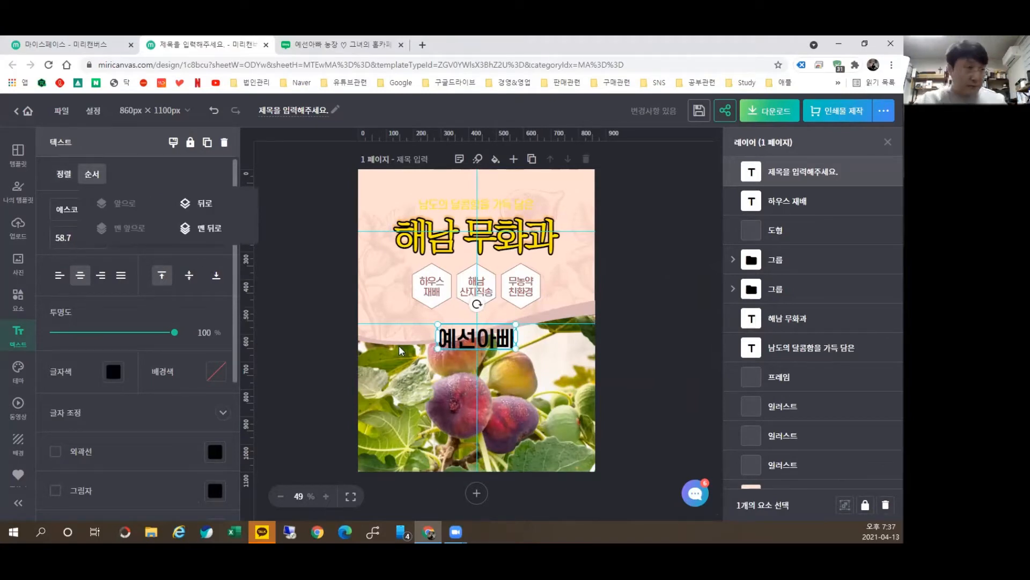
Step: Select the fig photo frame, then the page background, and bring up the photo library
click(519, 381)
drag(636, 425, 640, 430)
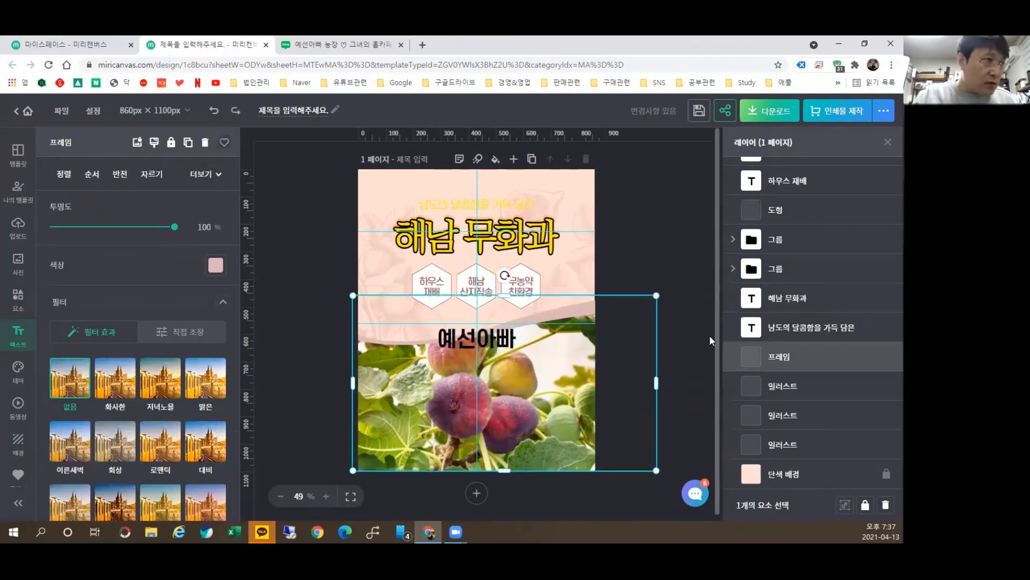
scroll(799, 196, up, 1)
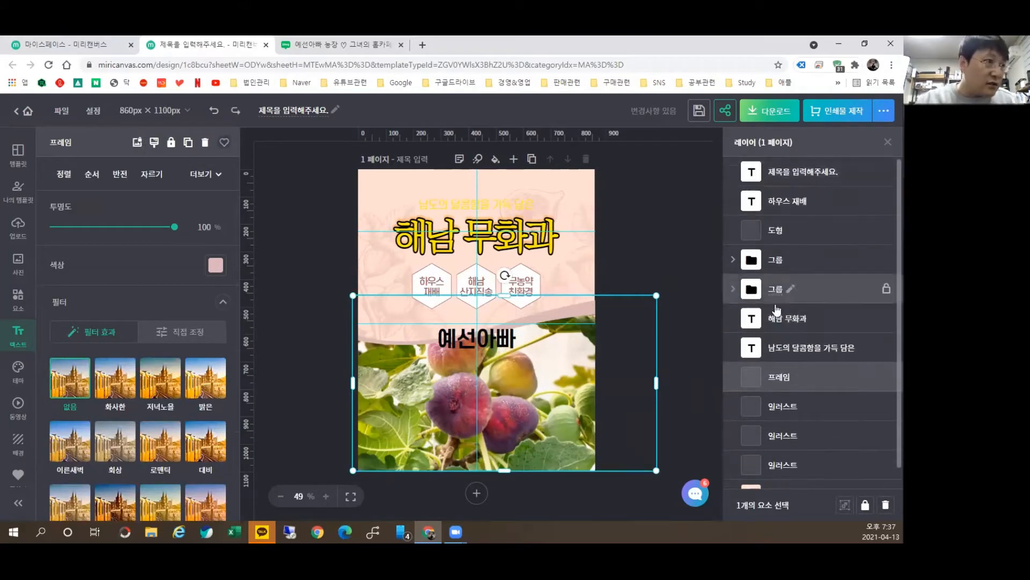
scroll(800, 322, down, 2)
scroll(805, 214, up, 2)
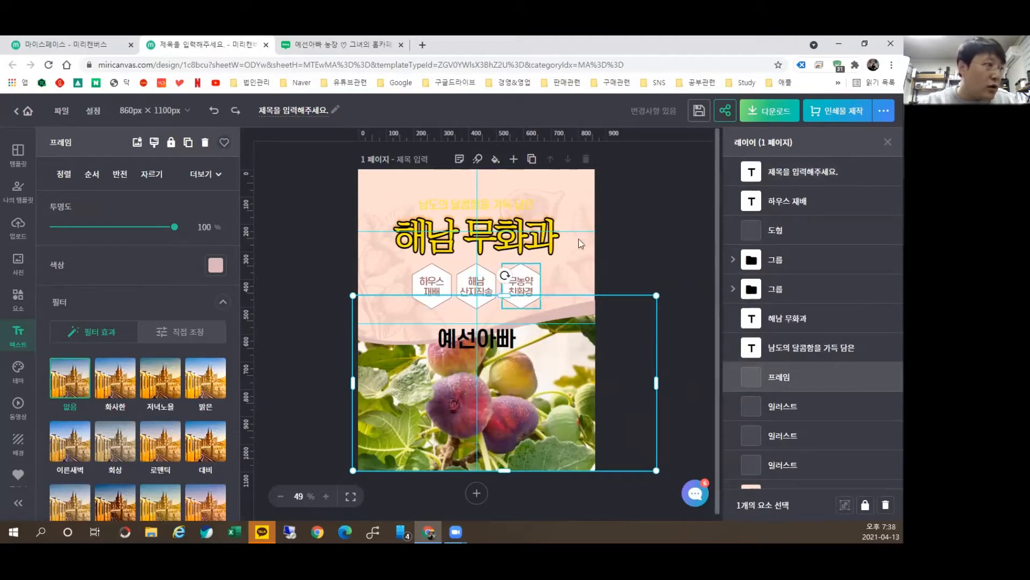
click(640, 234)
click(18, 264)
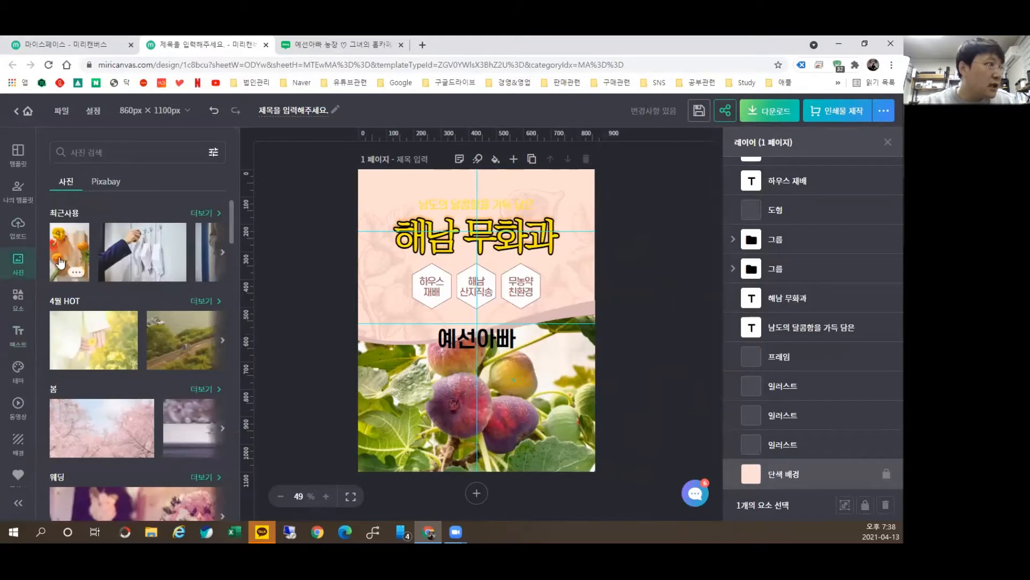
Step: Insert a vegetable photo and move it to the centre of the page
click(70, 252)
drag(509, 289, 462, 252)
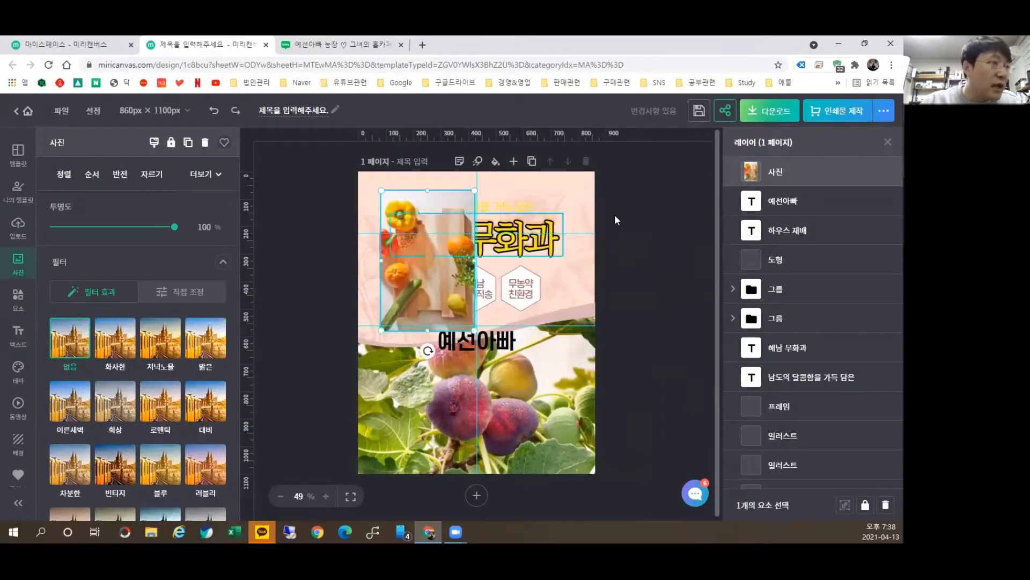
drag(435, 216, 497, 208)
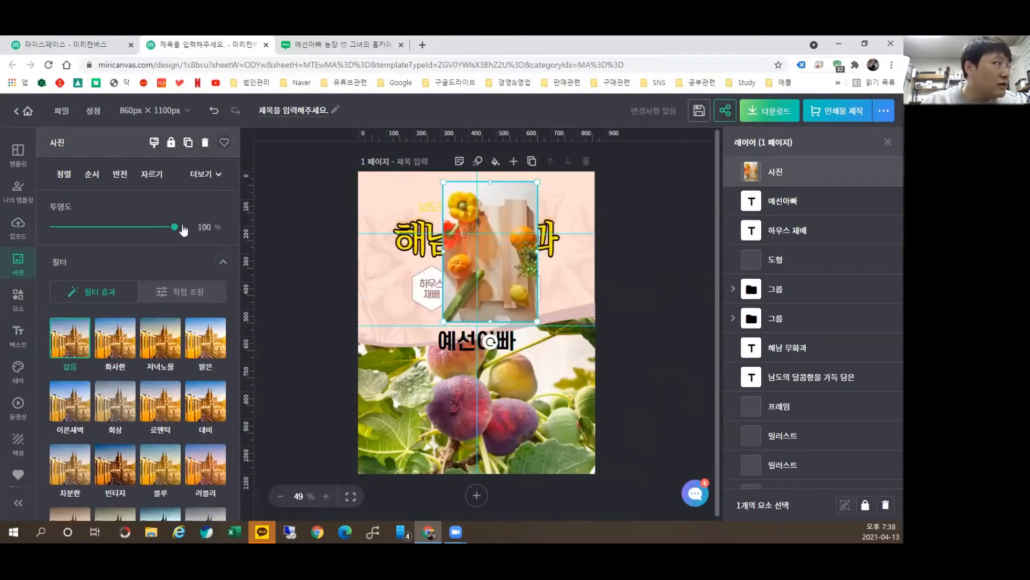
Step: Send the photo back six layers behind the 해남 무화과 title, then delete it
click(98, 178)
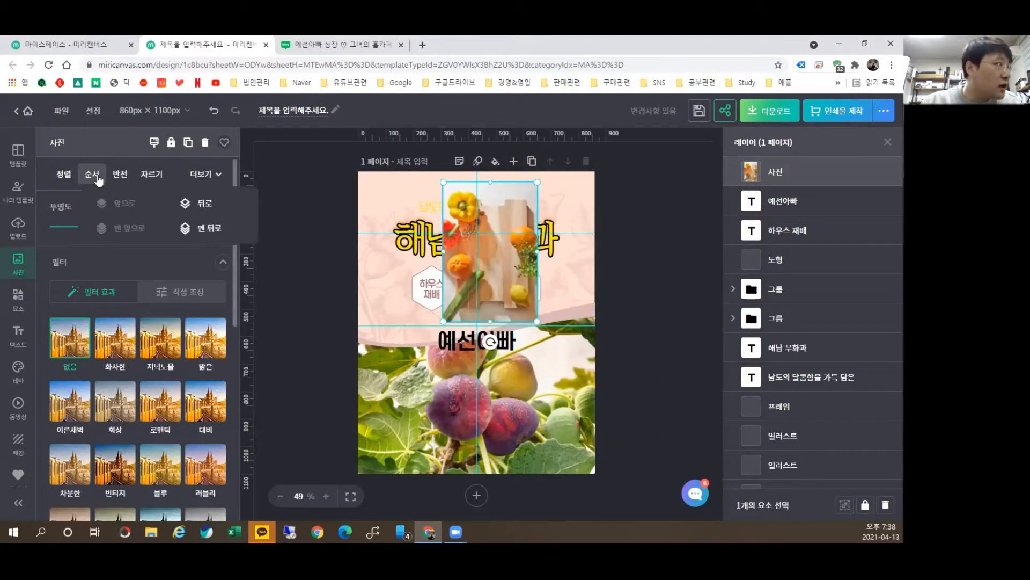
click(209, 204)
click(209, 204)
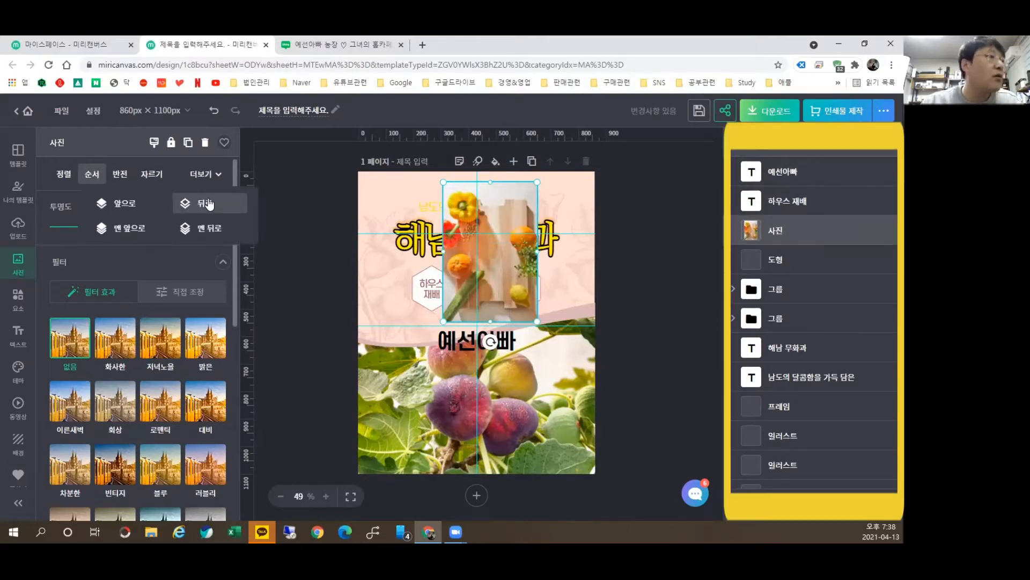
click(208, 204)
click(209, 204)
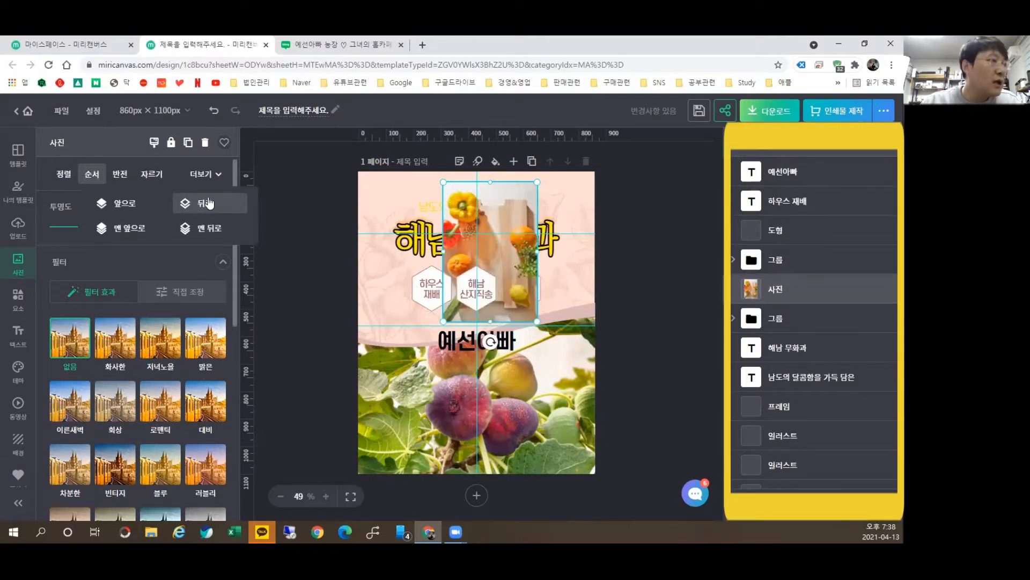
click(208, 204)
click(208, 204)
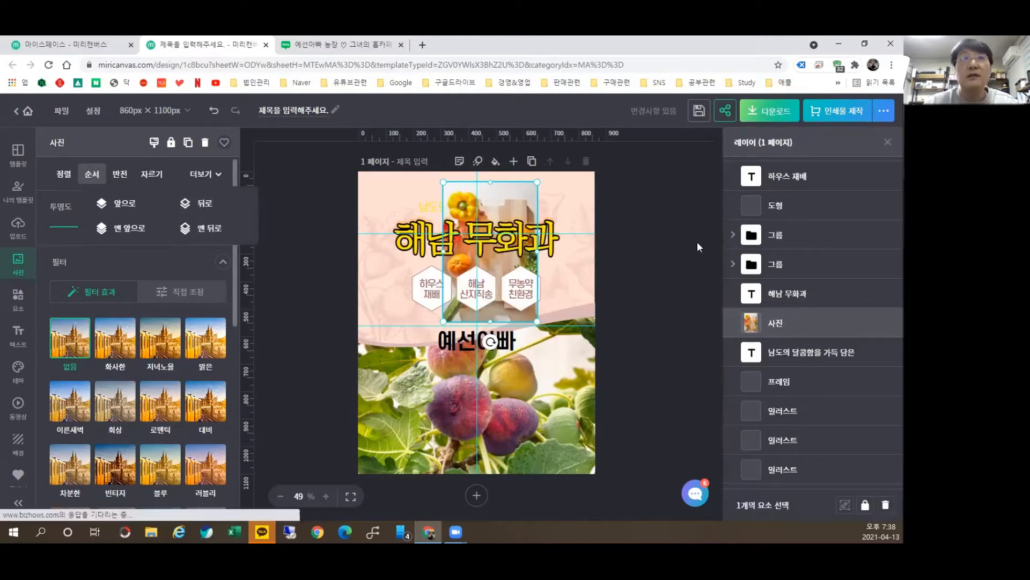
key(Delete)
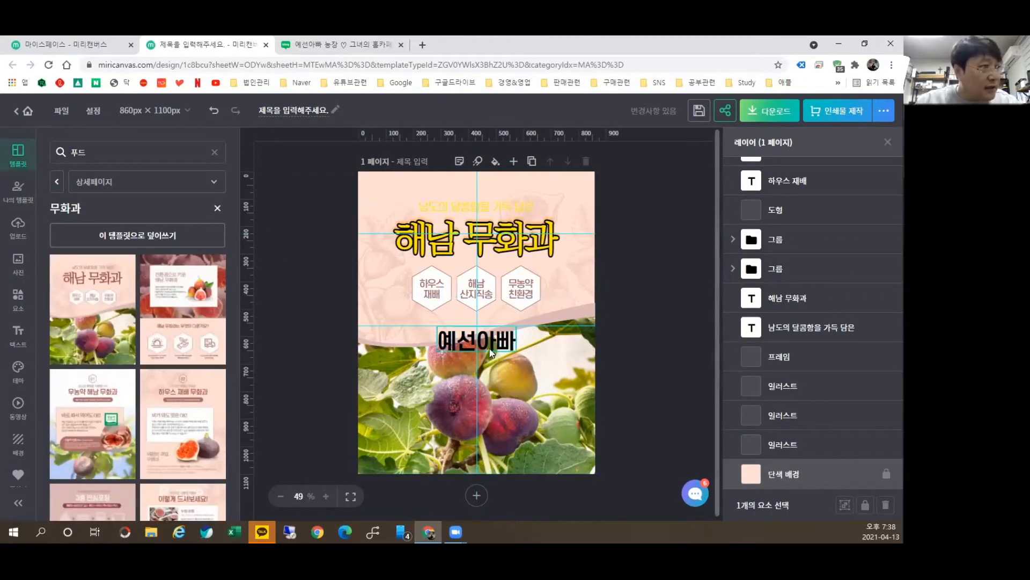
Step: Drag 예선아빠 down onto the fig photo and add a blank second page
drag(490, 338, 486, 405)
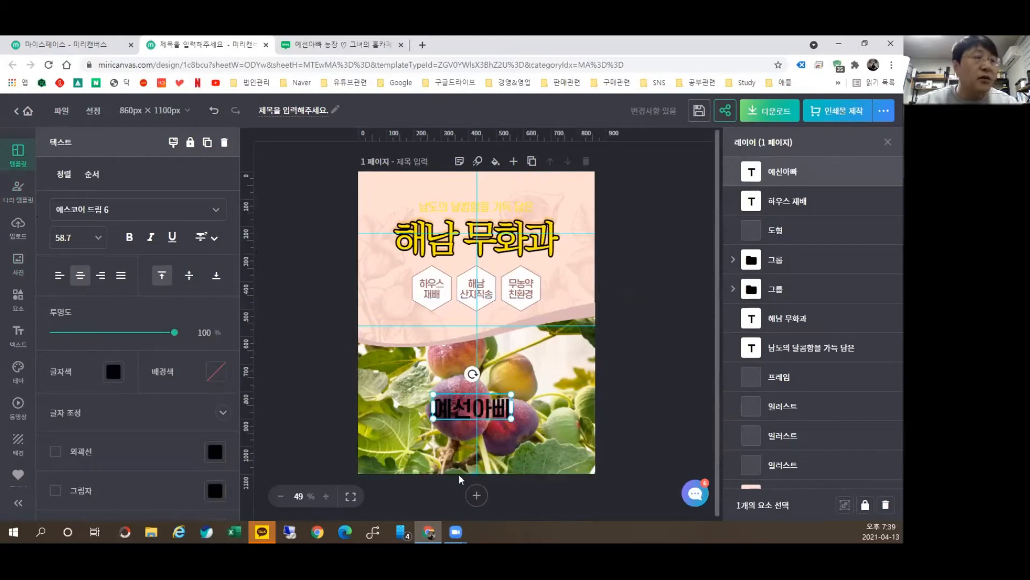
mouse_move(474, 475)
mouse_down()
mouse_move(497, 493)
mouse_move(486, 516)
mouse_up()
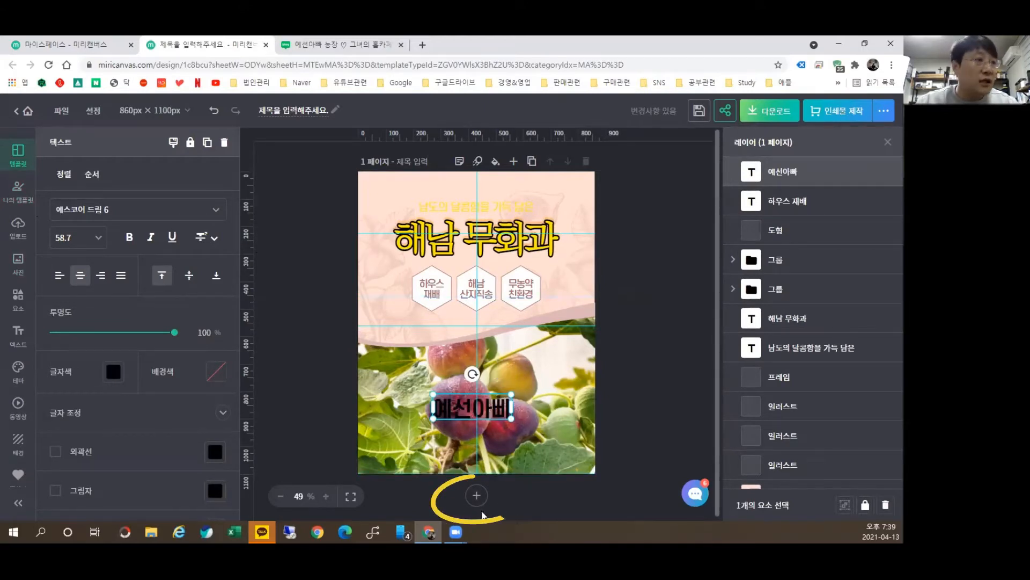
click(477, 494)
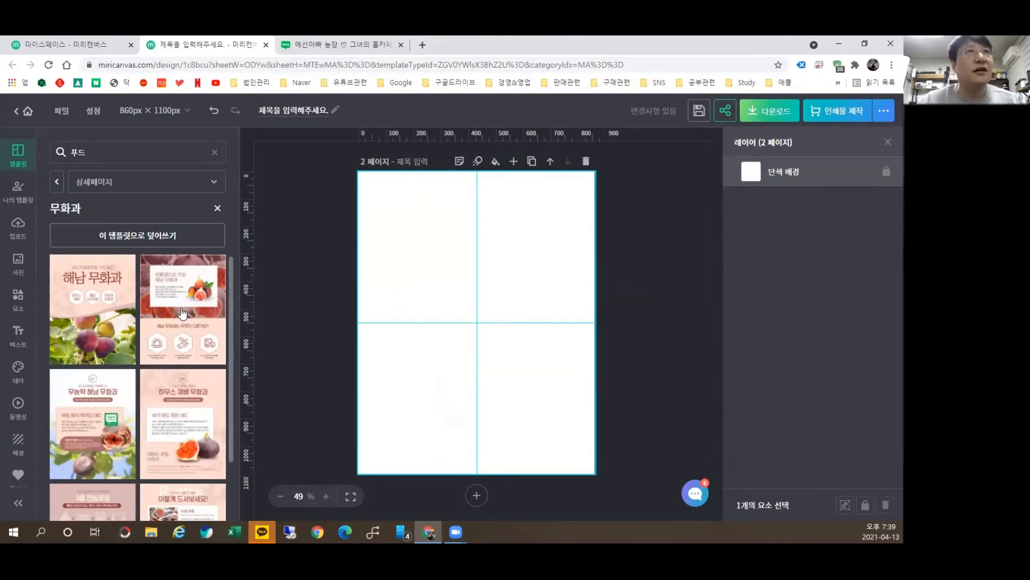
Step: Add a second page and fill it with the second fig template
scroll(531, 322, up, 5)
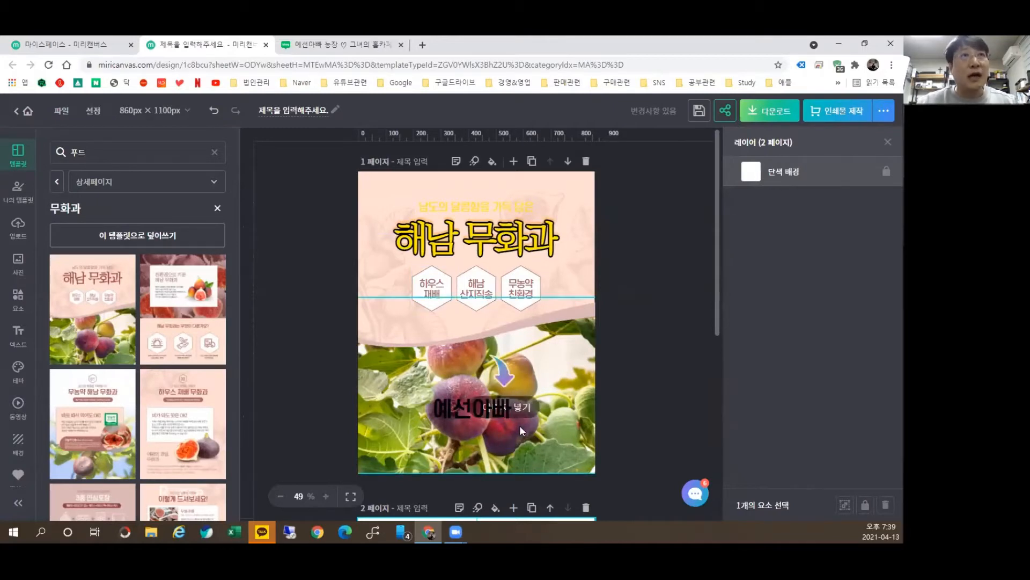
click(184, 326)
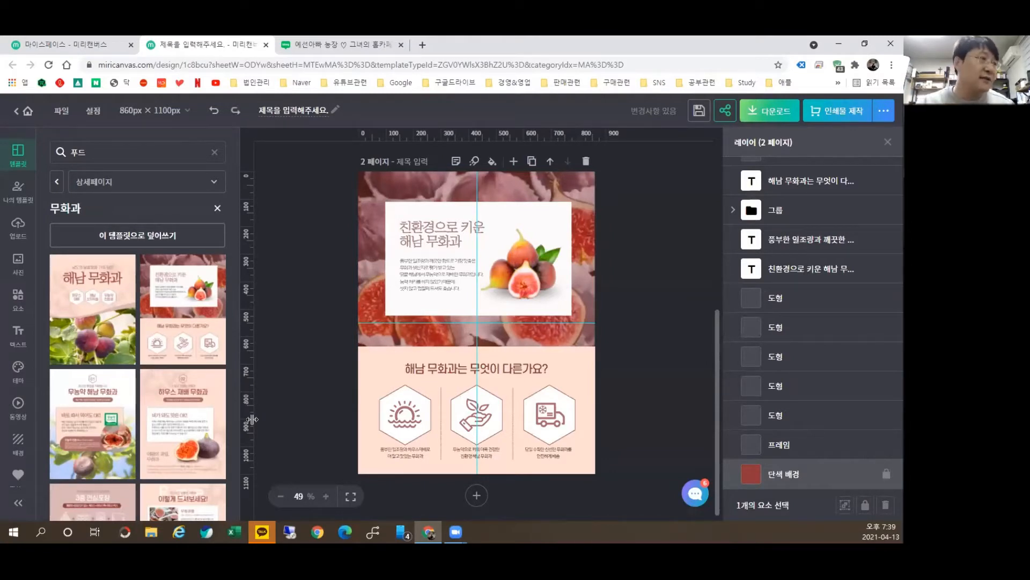
click(214, 111)
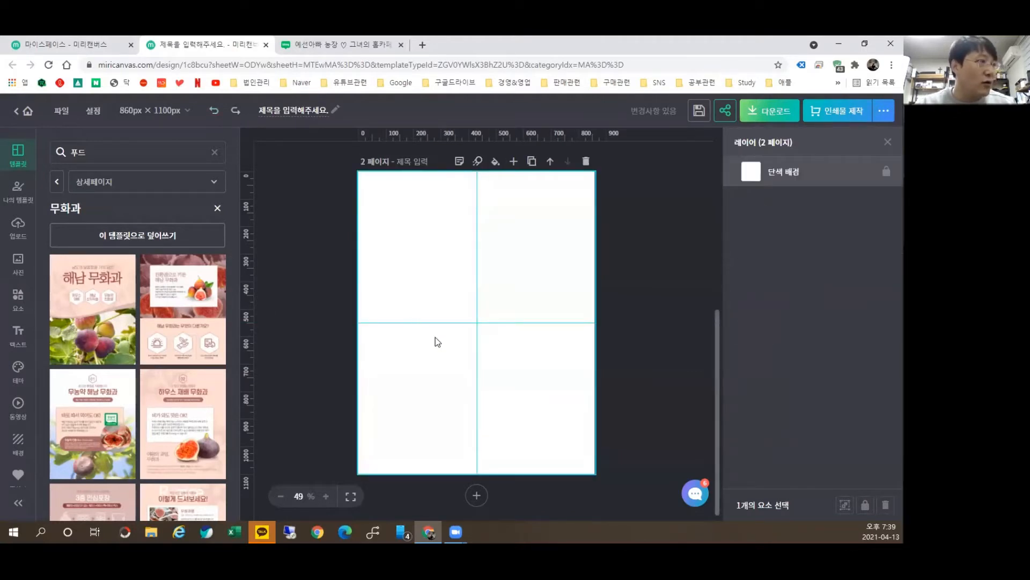
scroll(301, 290, up, 2)
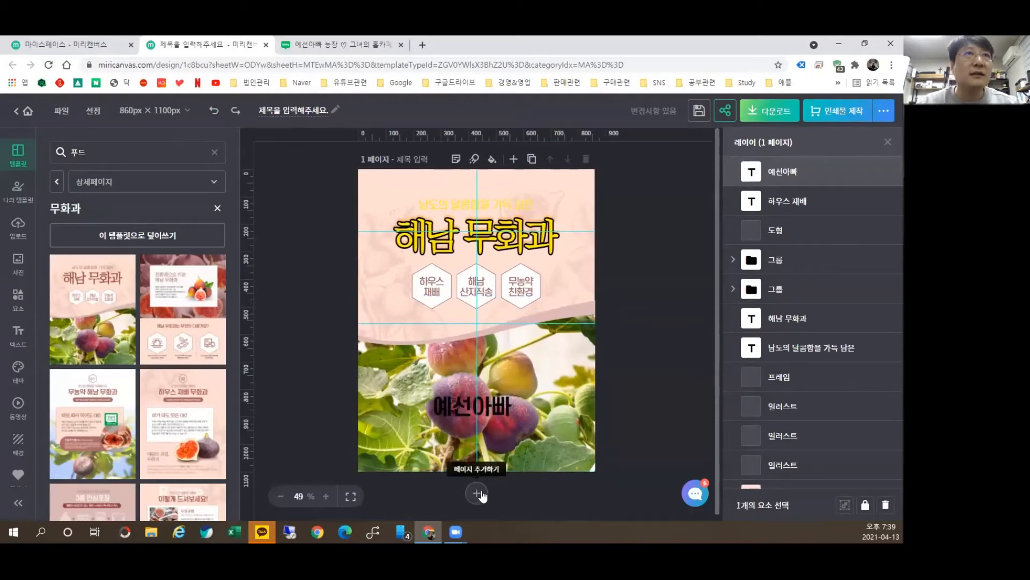
click(477, 493)
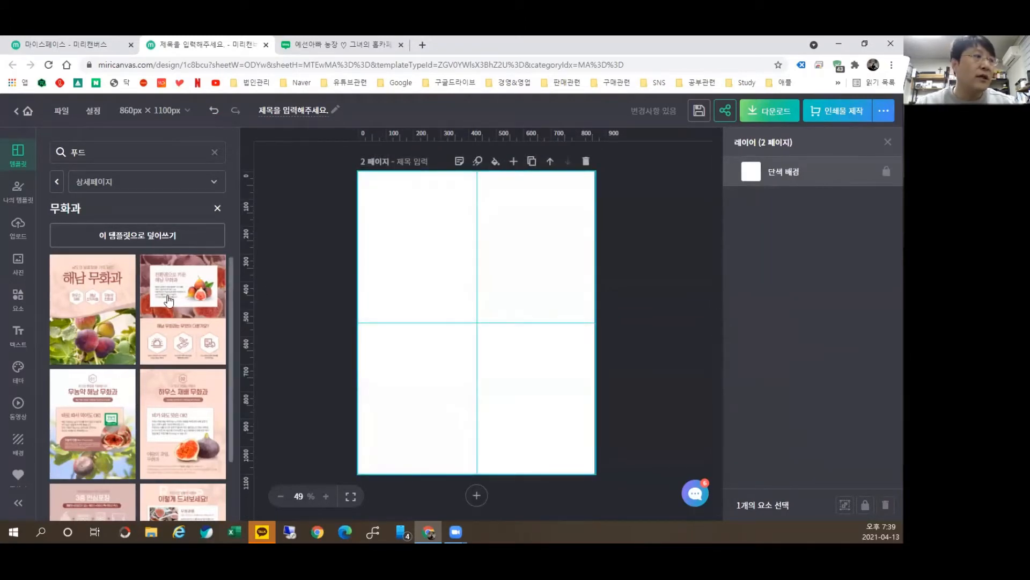
click(169, 299)
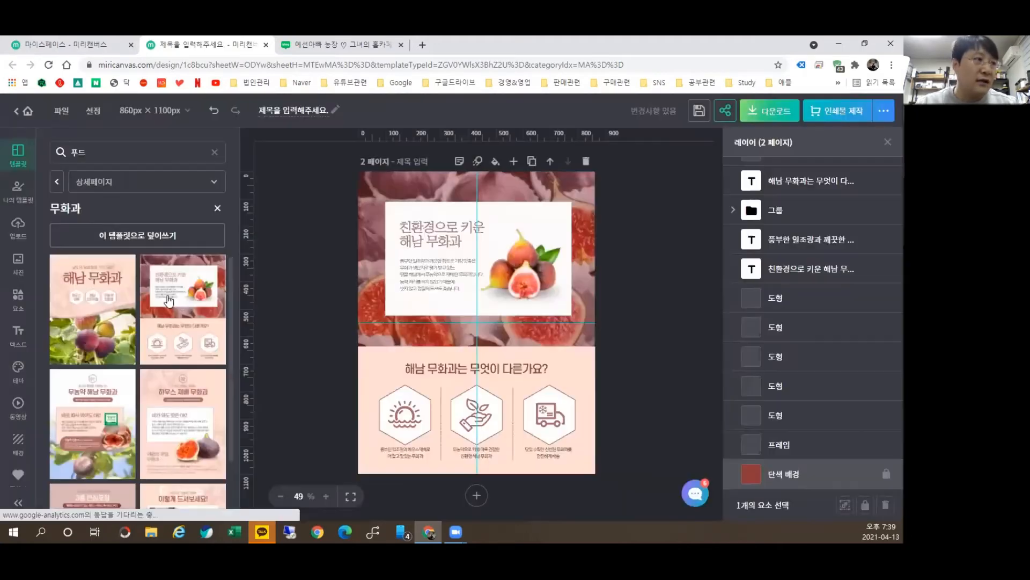
Step: Add a third page filled with the third fig template
click(476, 492)
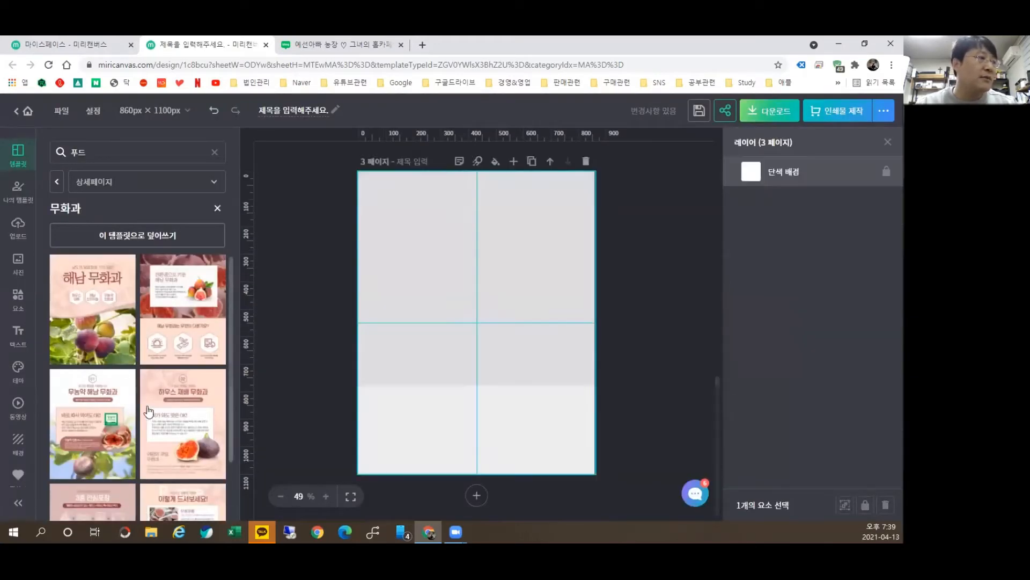
click(103, 402)
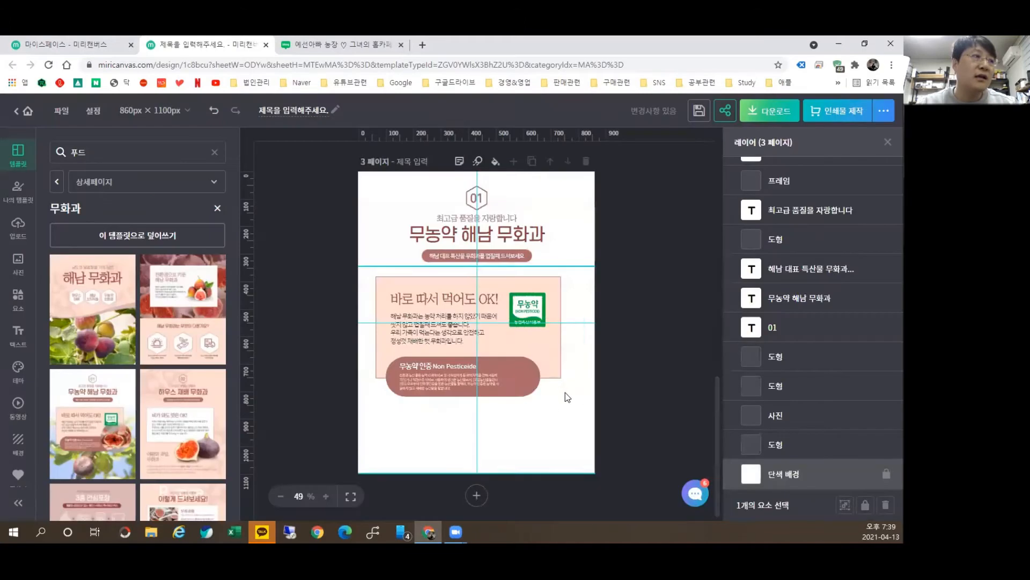
scroll(639, 365, up, 12)
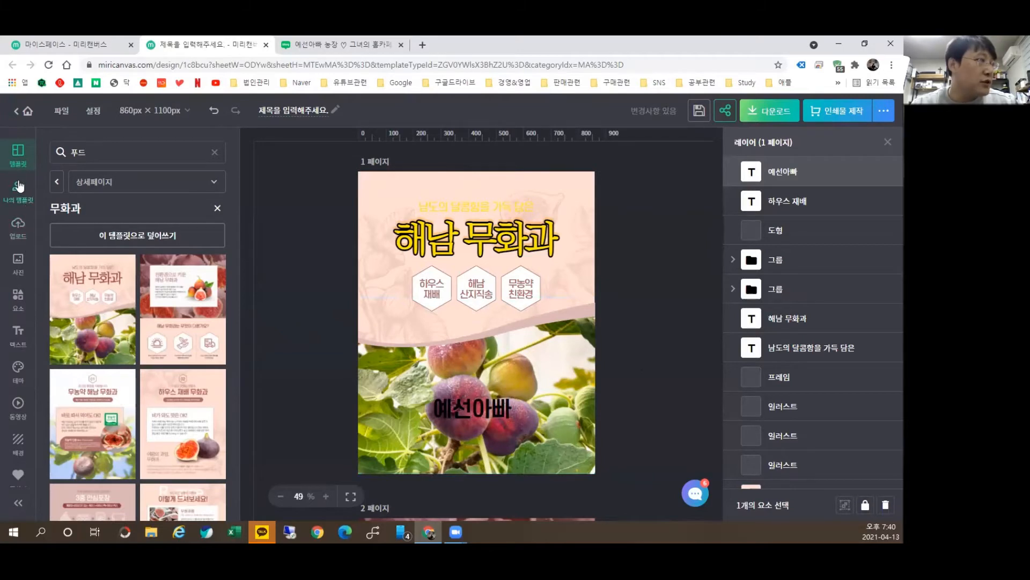
Step: Check My Designs and the fig template results, then view the uploaded files collection
click(21, 200)
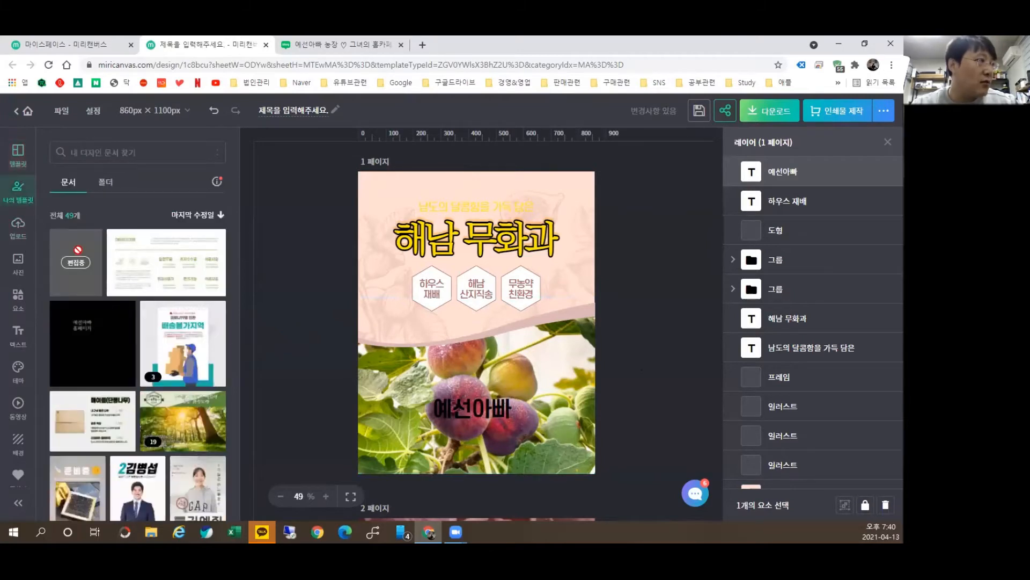
click(18, 156)
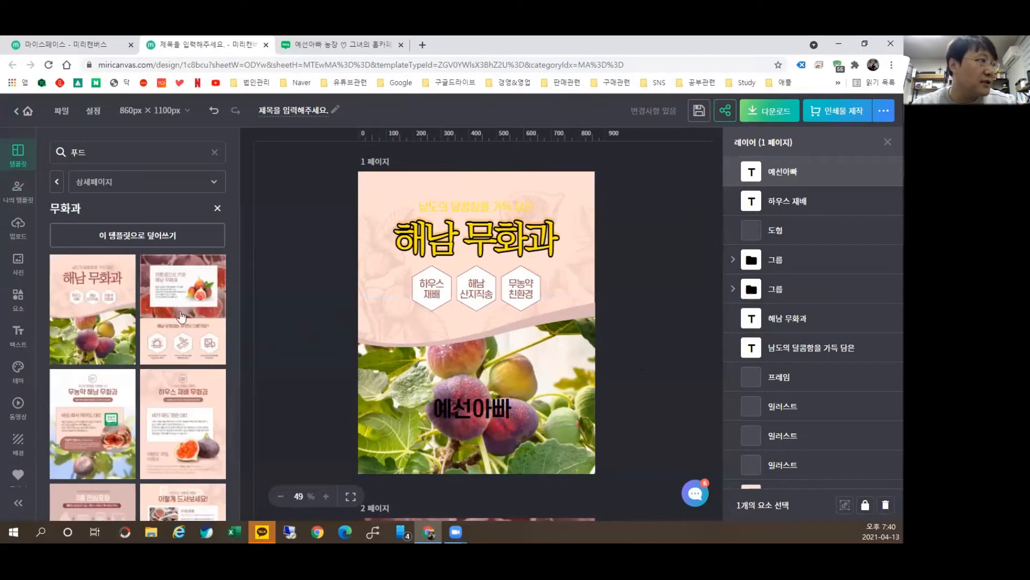
click(16, 236)
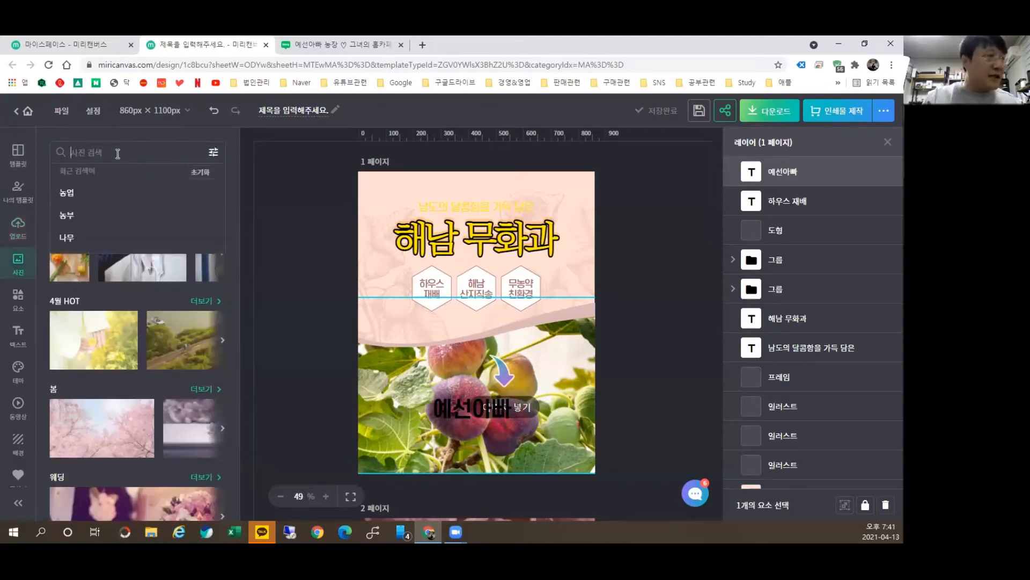
Step: Search photos for 사과, try a blueberry photo on page 1, then delete it
text(사과)
key(Return)
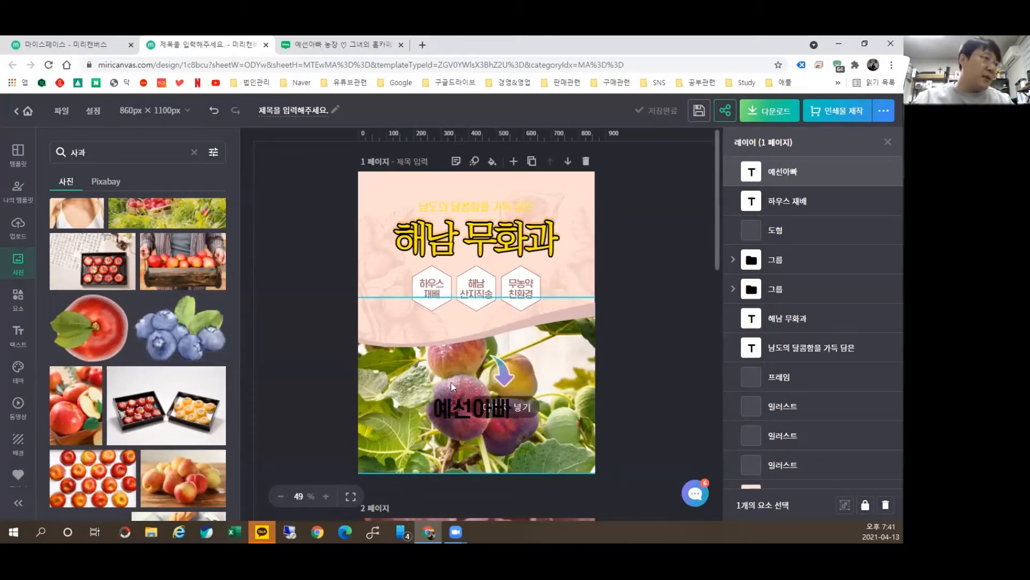
drag(178, 334, 498, 249)
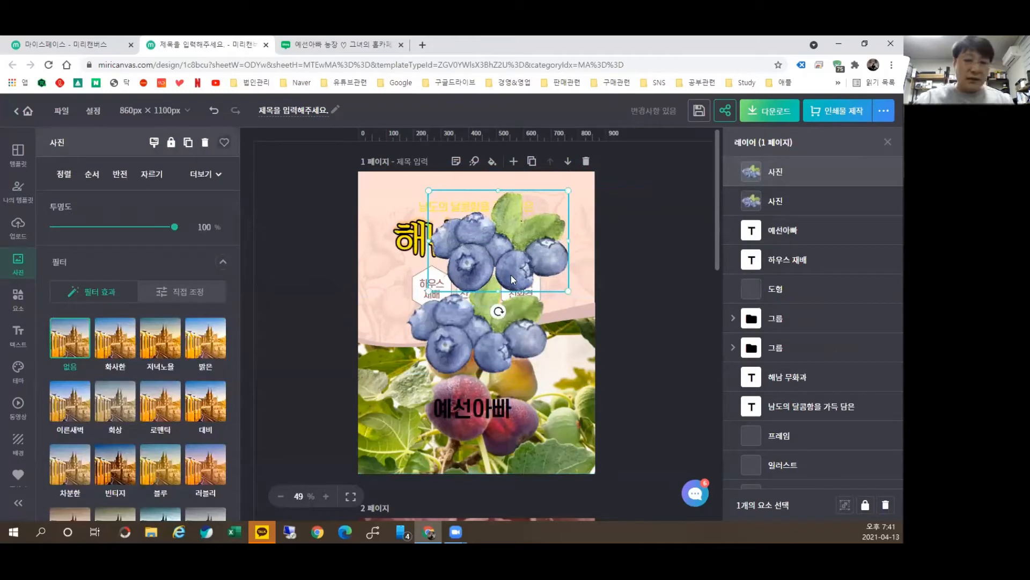
key(Delete)
drag(464, 376, 454, 254)
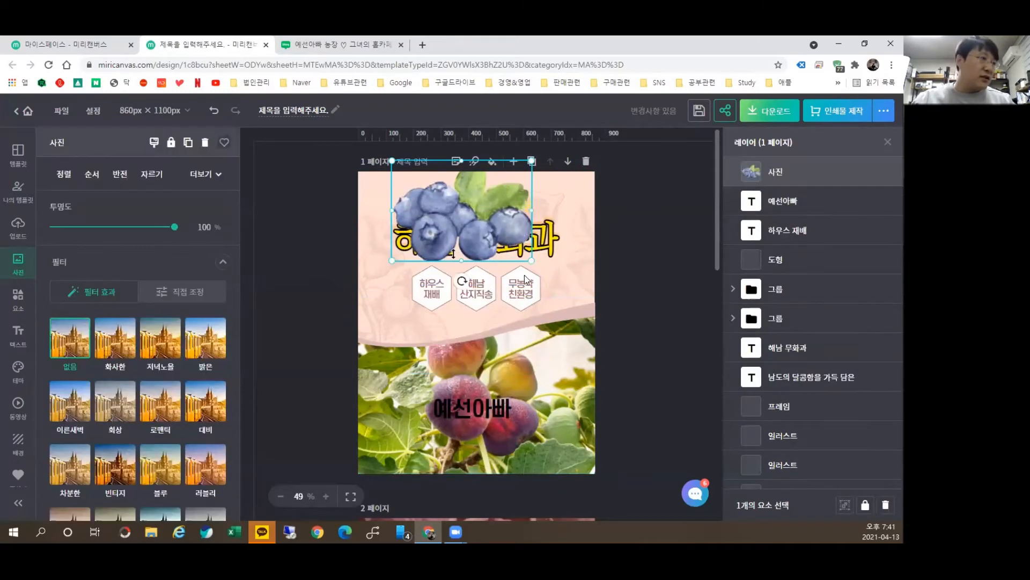
drag(532, 261, 476, 220)
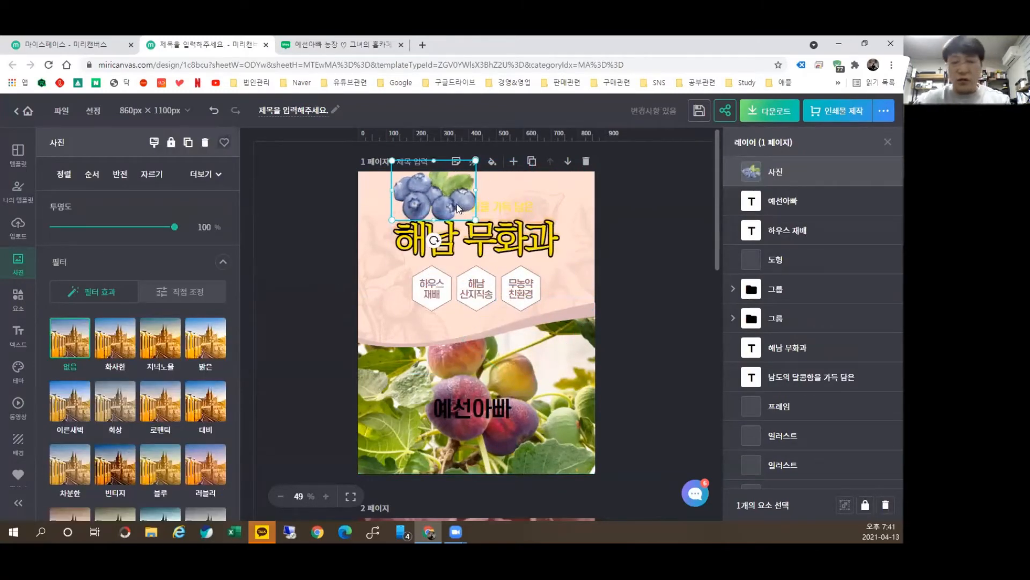
key(Delete)
scroll(145, 397, down, 10)
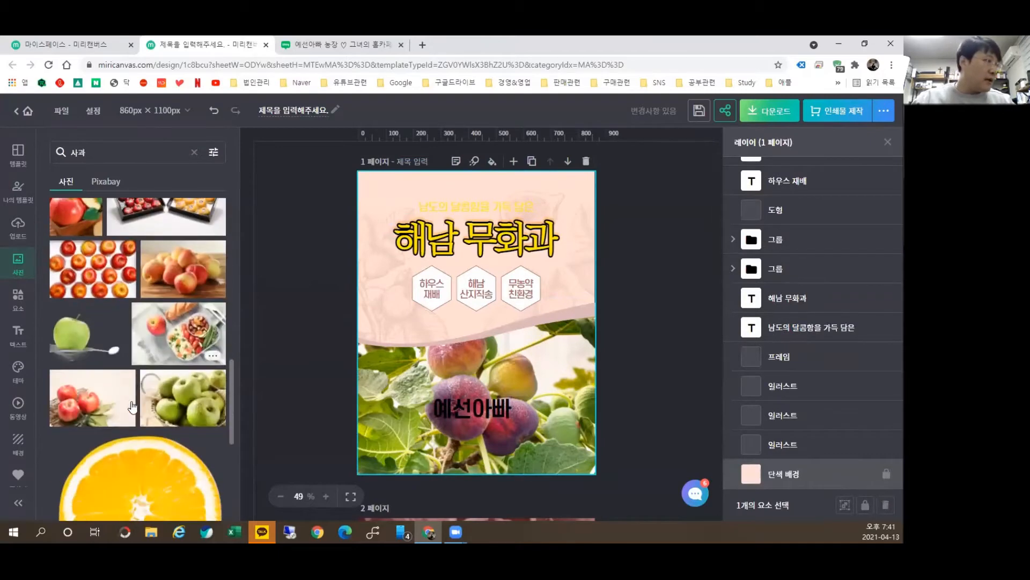
Step: Replace the 사과 photo search with 농부 and browse the farmer photo results
scroll(145, 396, up, 8)
scroll(145, 396, down, 6)
scroll(124, 430, down, 1)
scroll(124, 430, down, 4)
scroll(124, 430, up, 15)
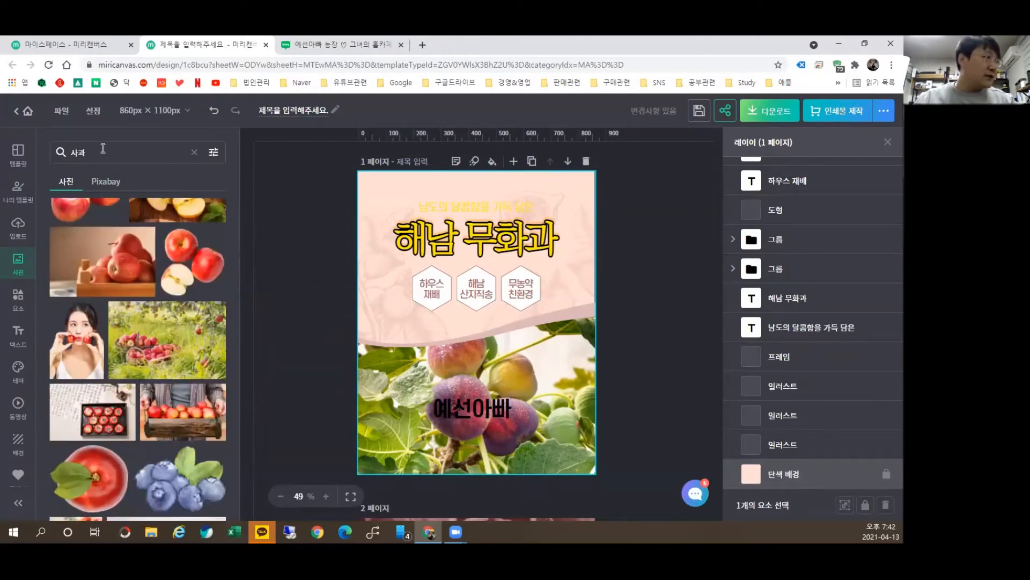
drag(101, 150, 5, 172)
text(농부)
key(Return)
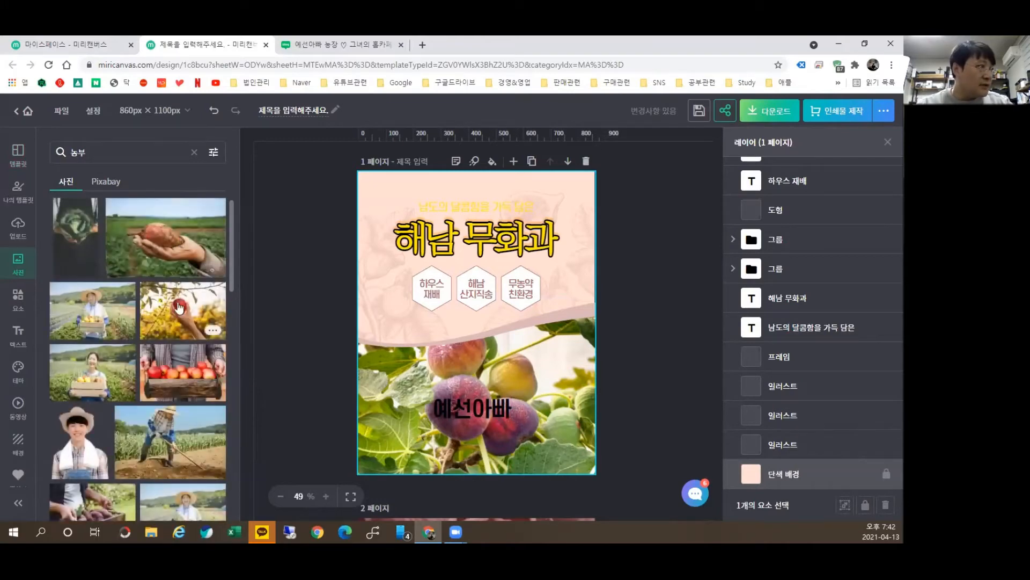
scroll(93, 339, down, 4)
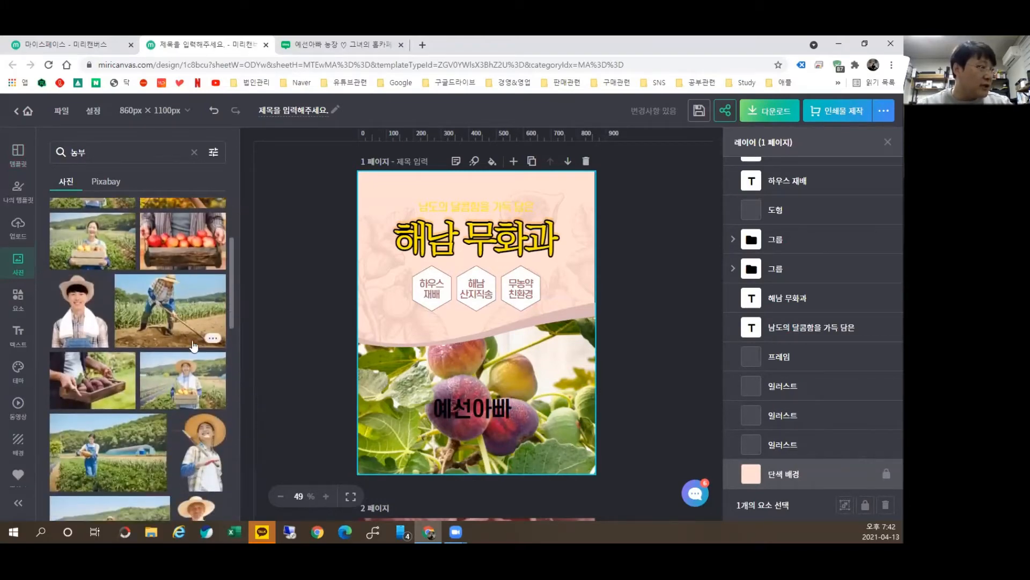
scroll(175, 416, down, 6)
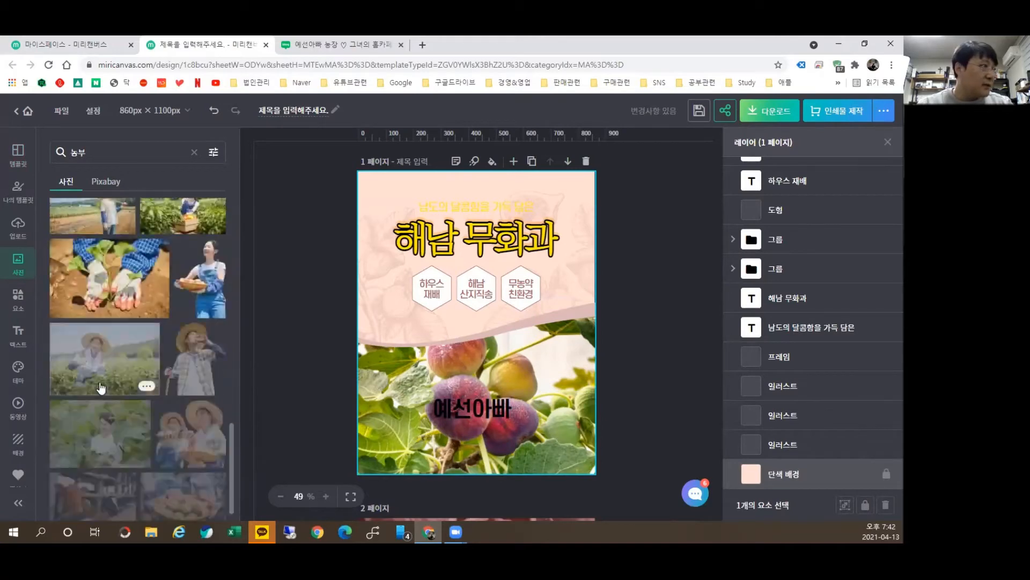
scroll(105, 385, down, 5)
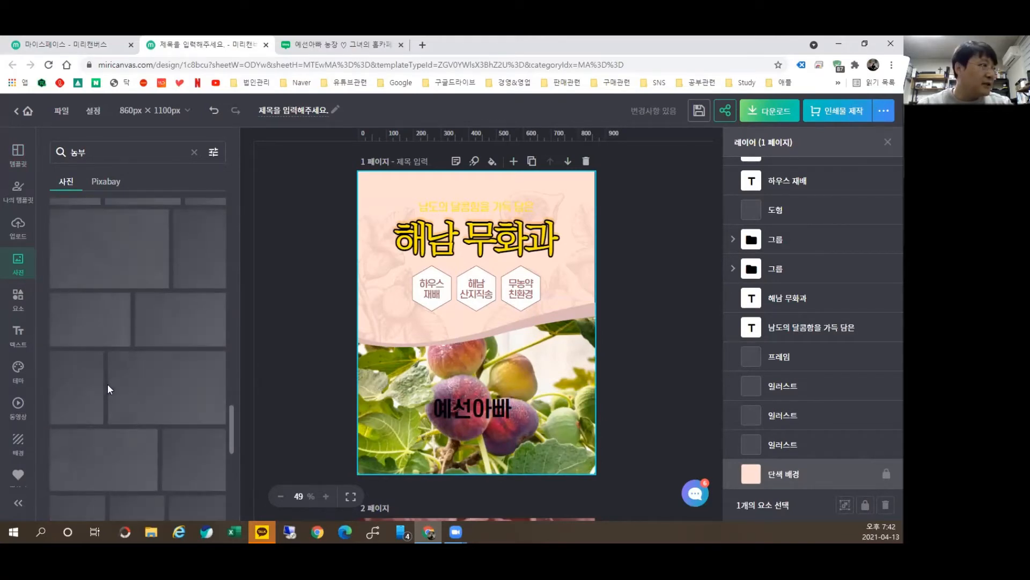
scroll(115, 364, down, 5)
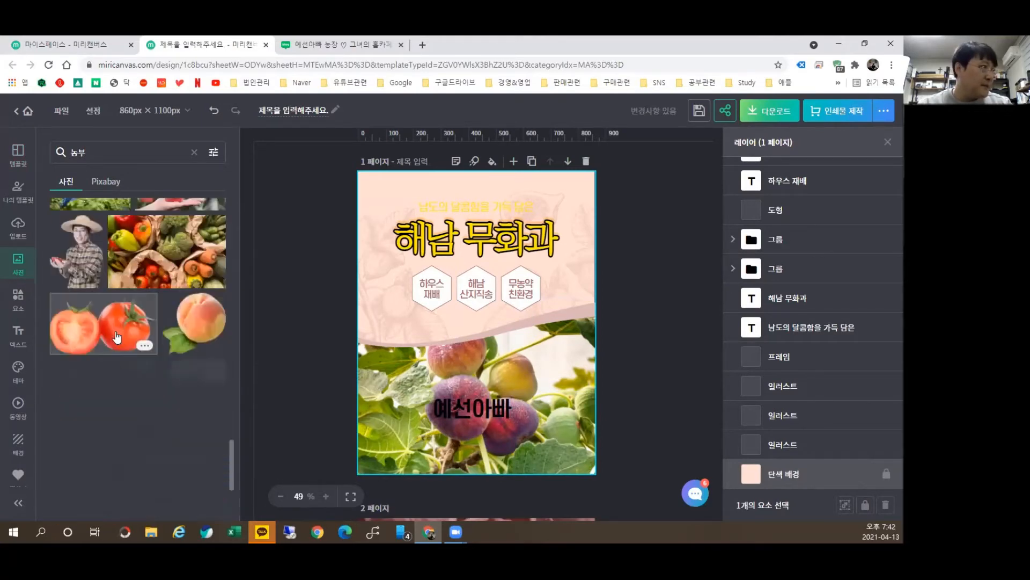
scroll(118, 338, down, 5)
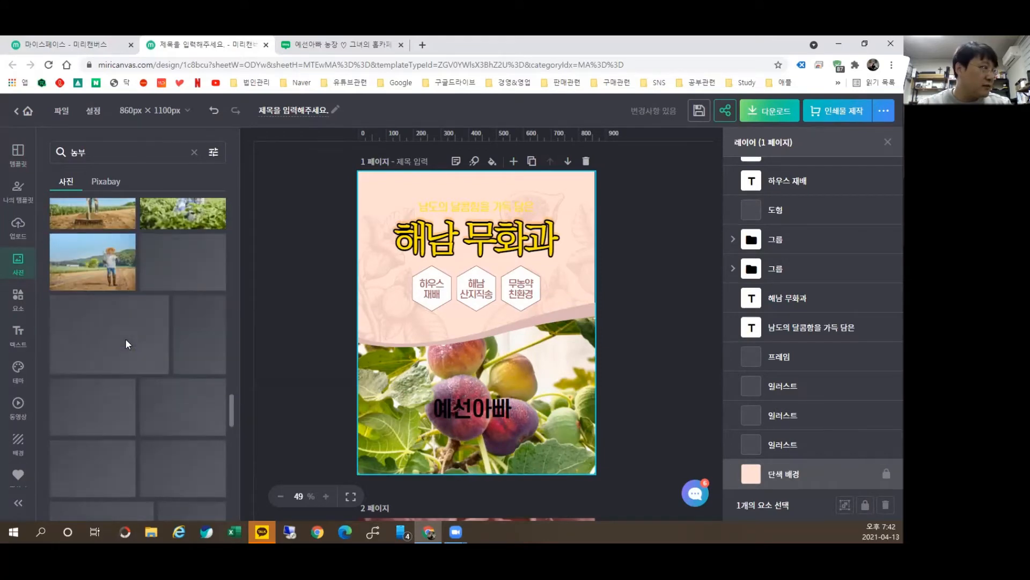
Step: Clear the 농부 search and upload a photo from the computer's 사진 folder
scroll(127, 348, down, 10)
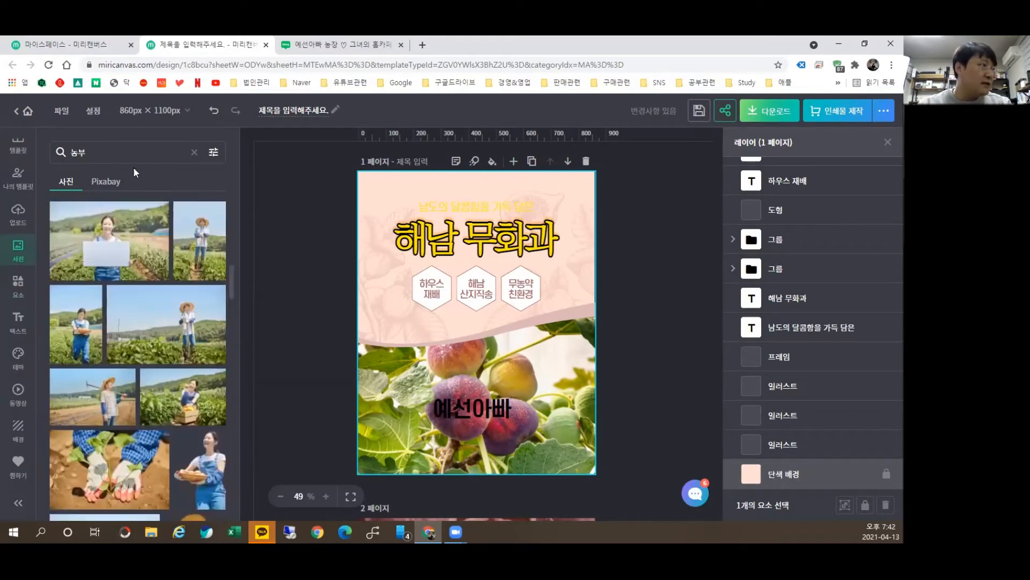
click(194, 152)
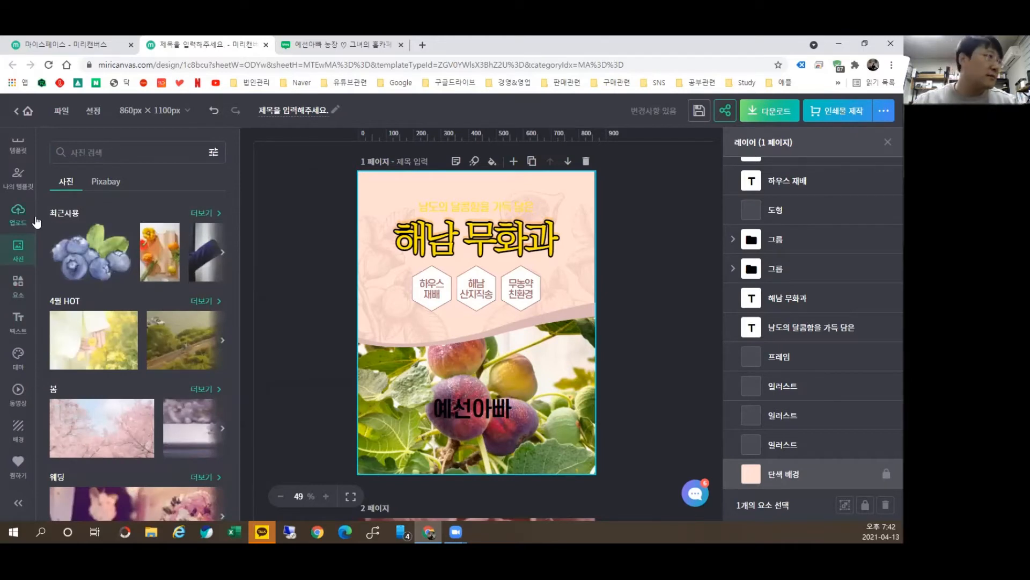
click(37, 222)
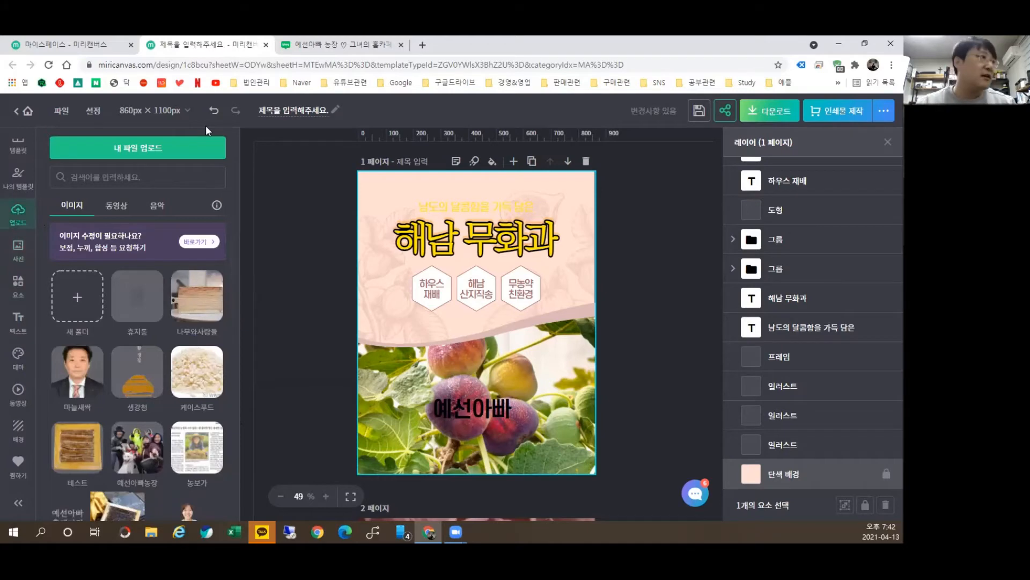
click(207, 163)
click(59, 235)
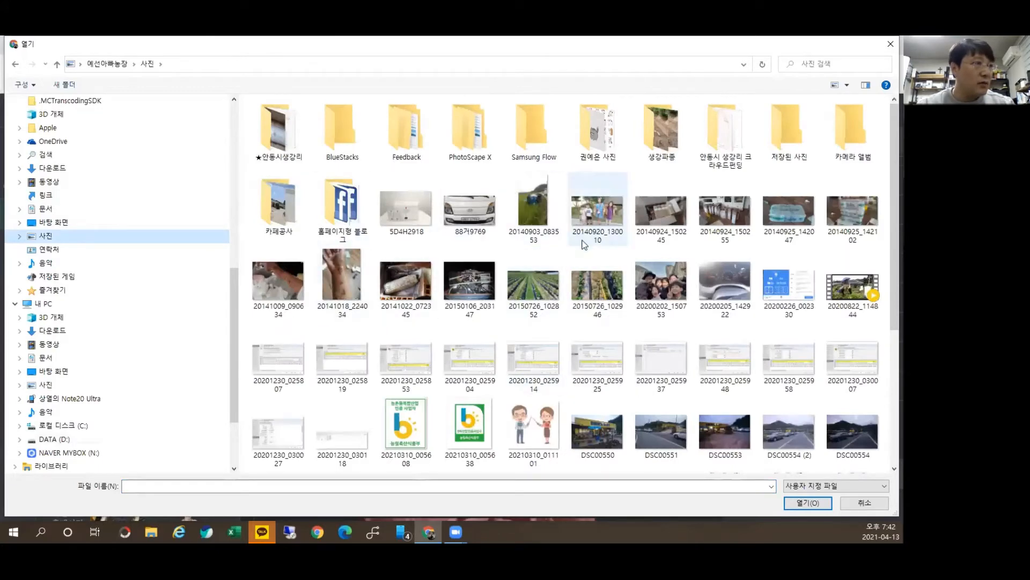
scroll(590, 242, down, 3)
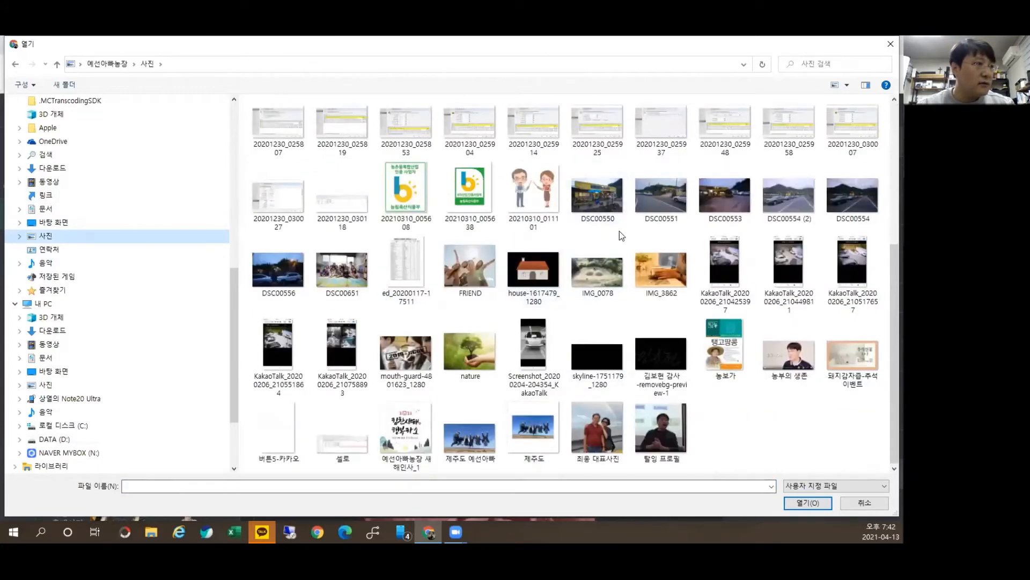
scroll(622, 236, up, 3)
double_click(670, 288)
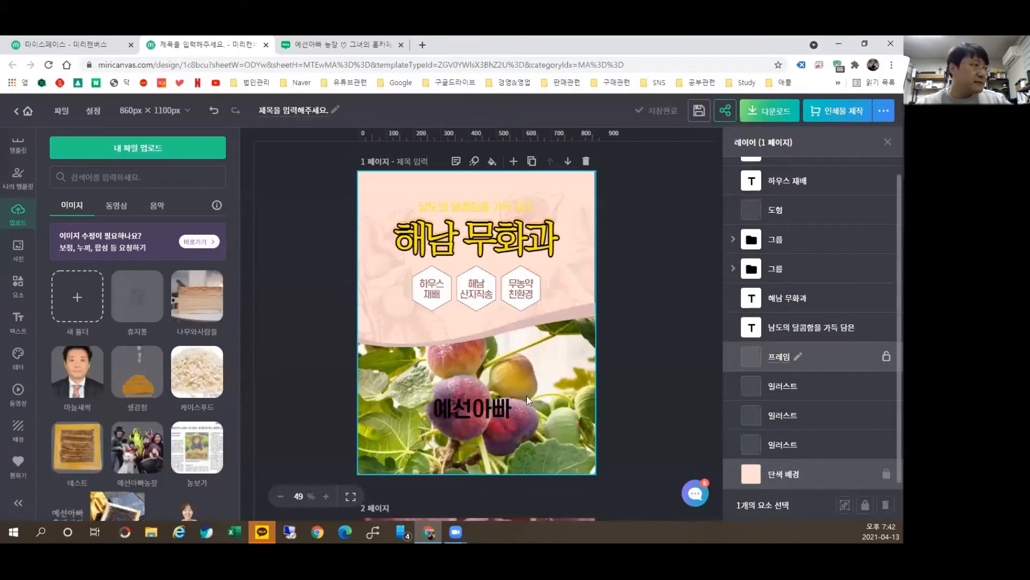
Step: Put the uploaded family photo into page 1's bottom photo frame, keeping it at the bottom
scroll(99, 301, down, 4)
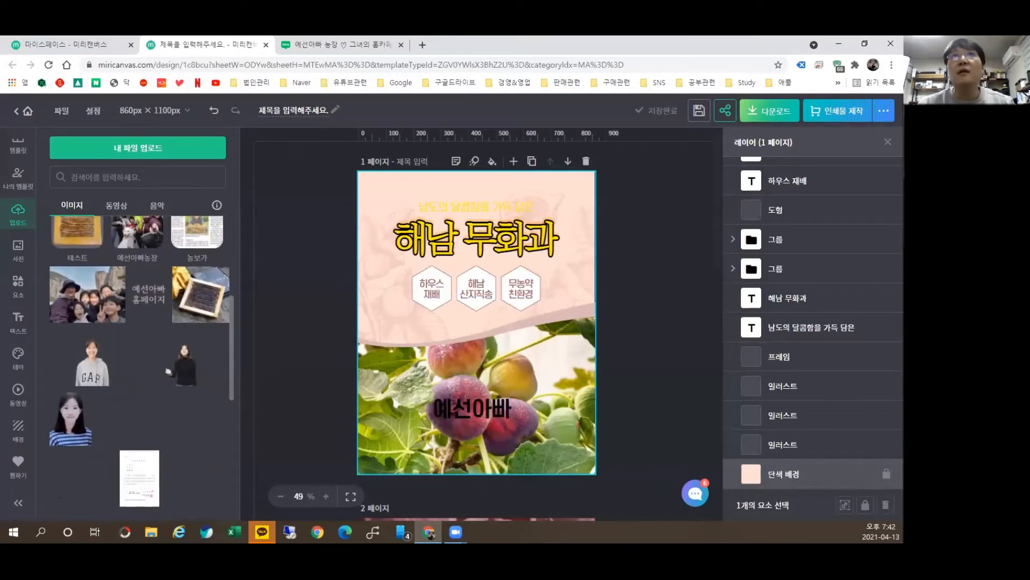
drag(107, 300, 502, 320)
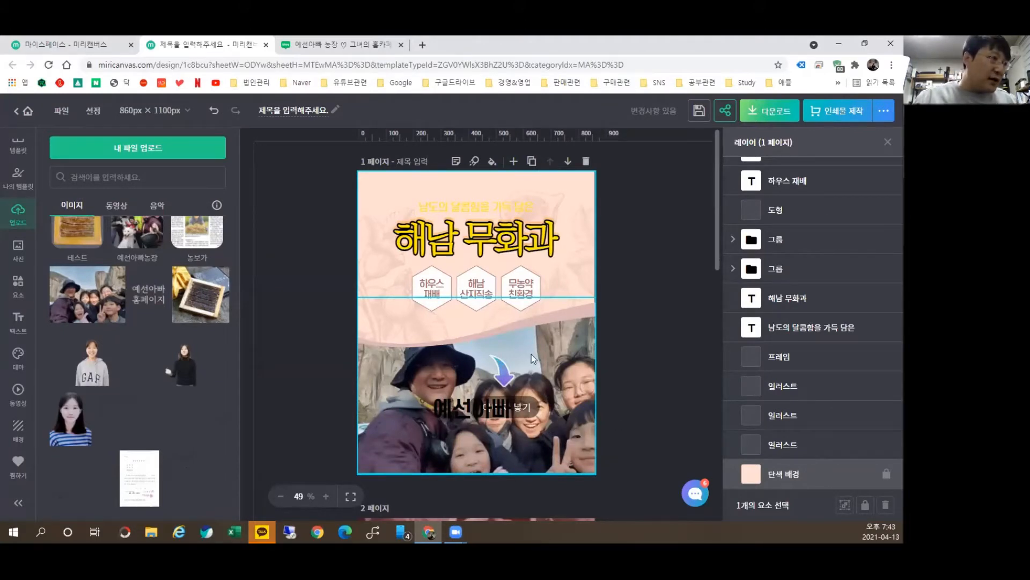
drag(532, 354, 546, 168)
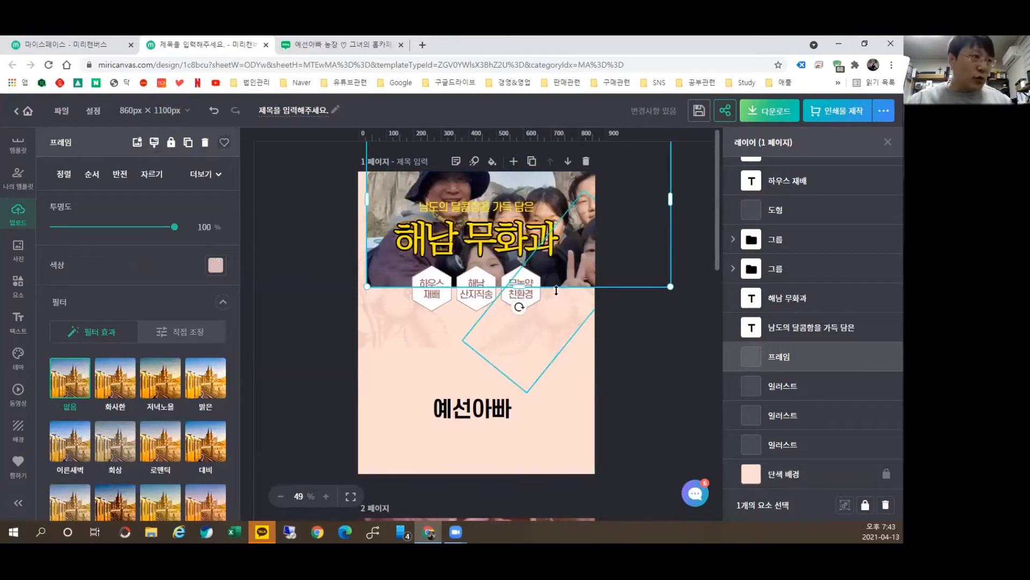
drag(571, 202, 559, 355)
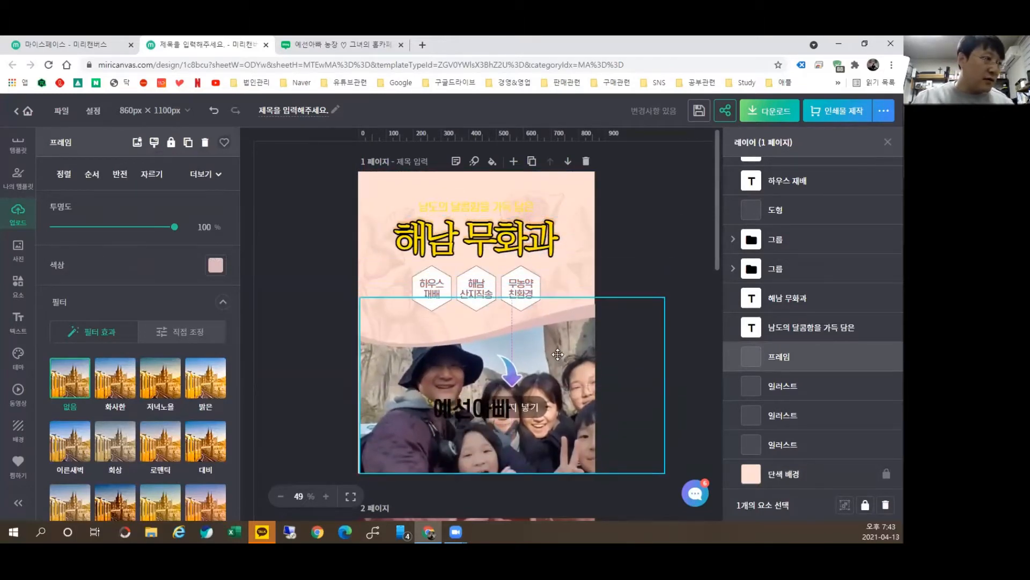
click(17, 257)
click(15, 290)
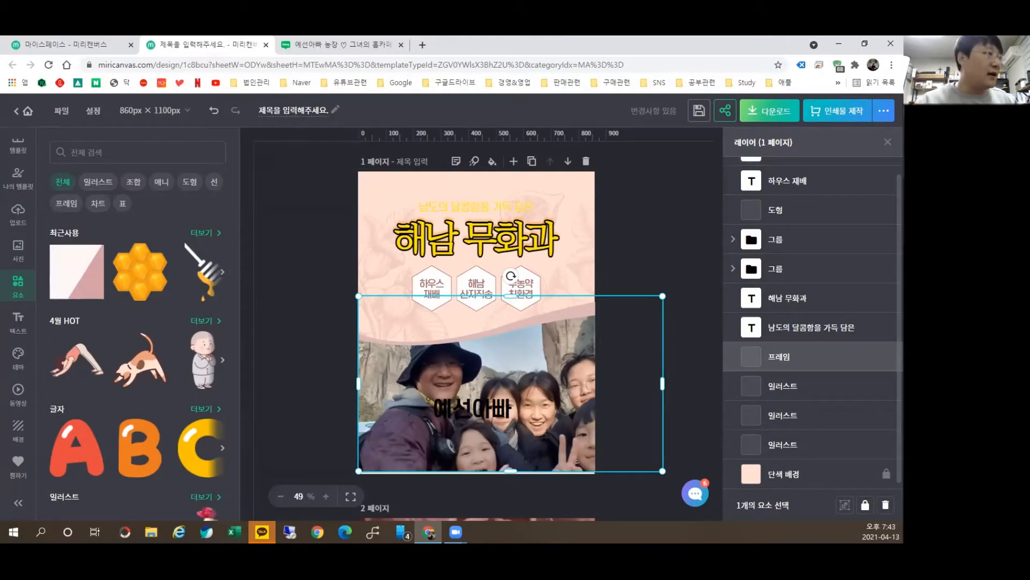
Step: Add a round bubble frame near the title and fill the frames with the riverside photo
click(67, 203)
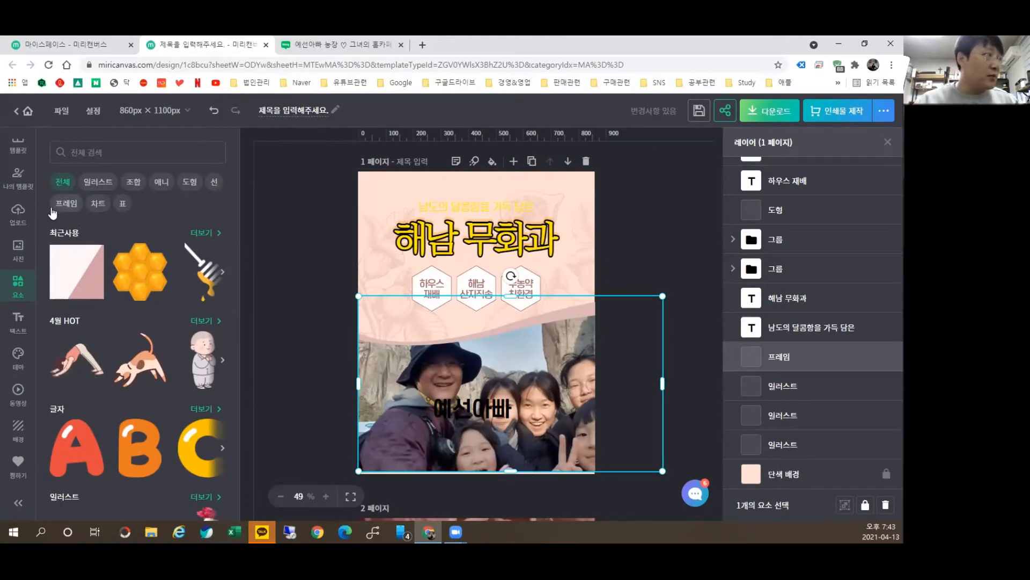
drag(81, 275, 548, 231)
click(18, 248)
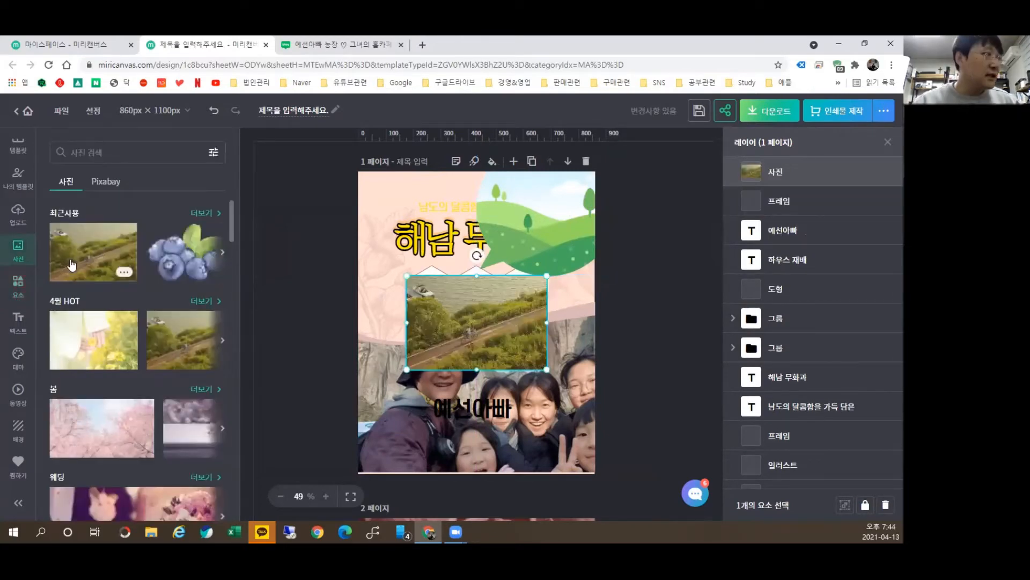
click(70, 264)
drag(498, 340, 504, 240)
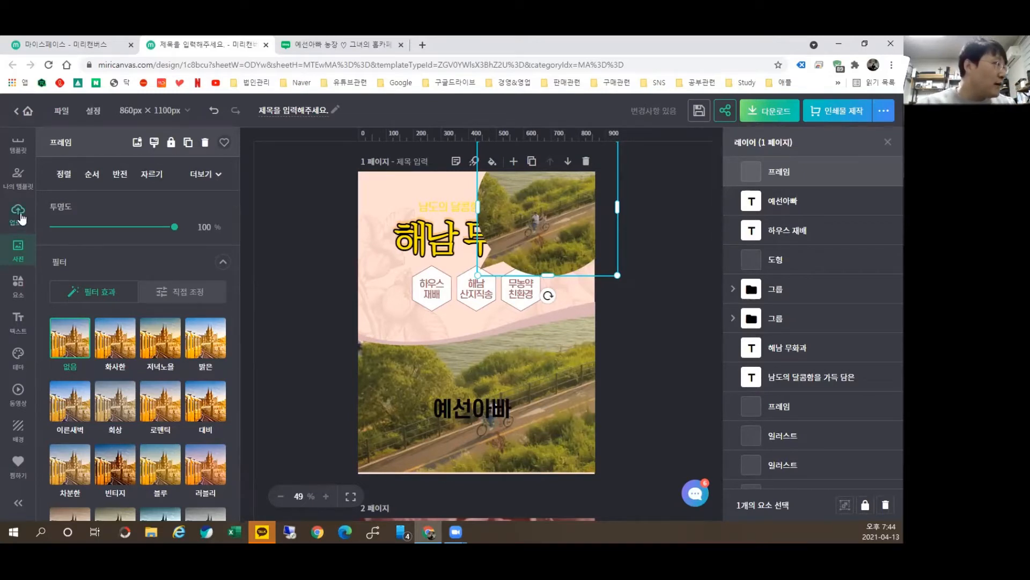
click(19, 290)
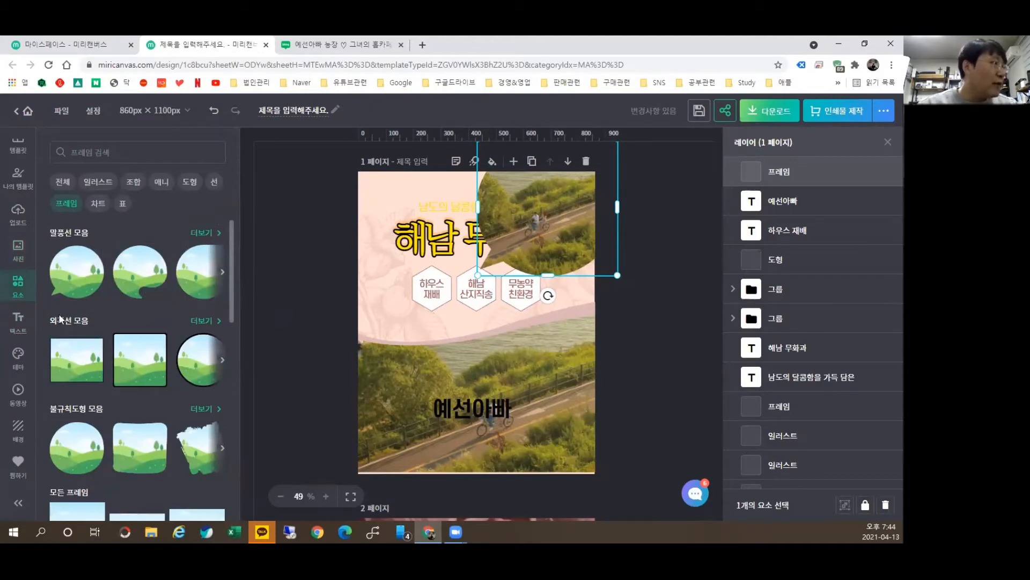
Step: Place a brush-edged frame over the title holding a cropped Pixabay kingfisher photo
scroll(175, 374, down, 2)
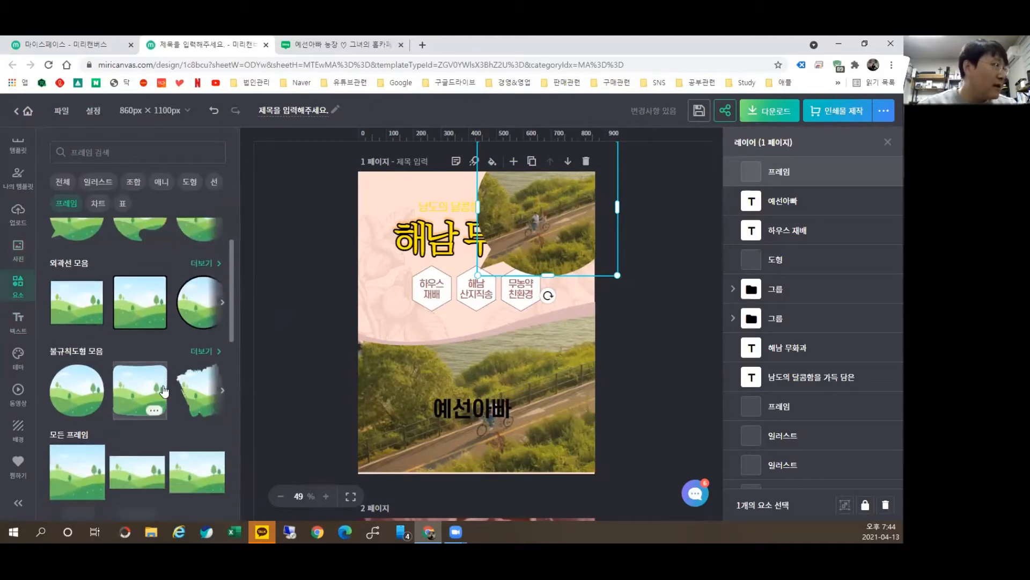
click(200, 340)
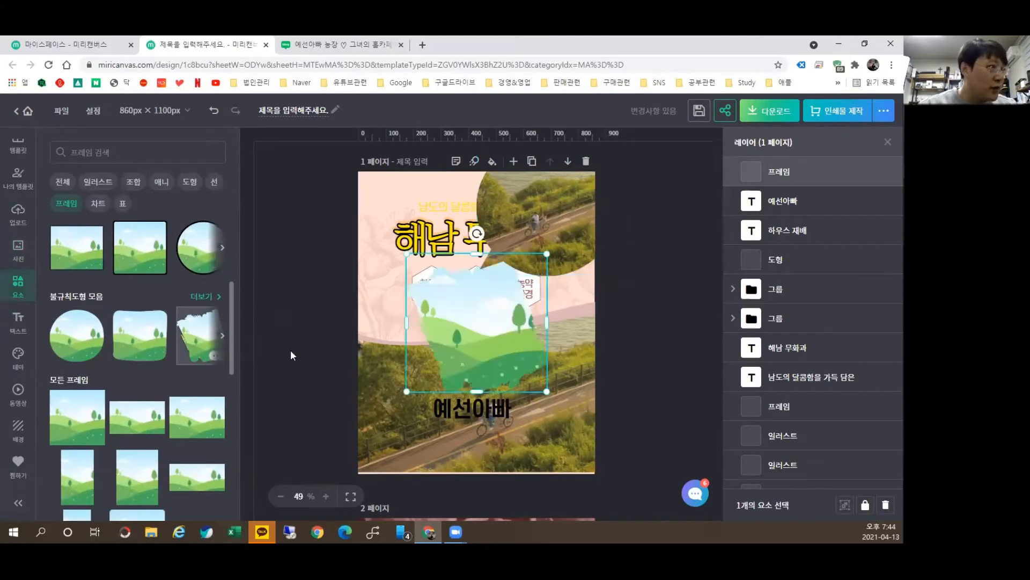
drag(469, 326, 432, 274)
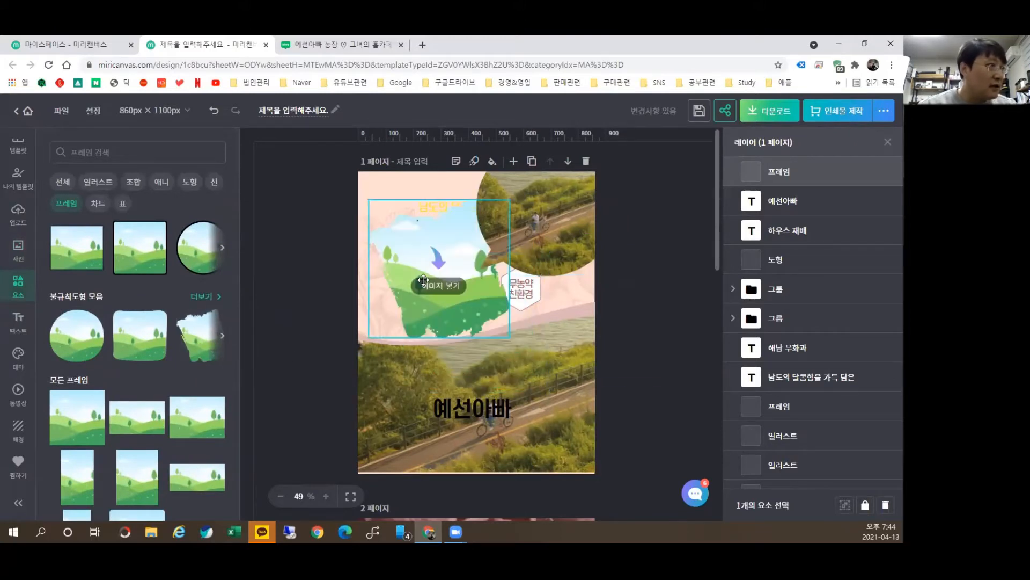
click(18, 249)
click(92, 180)
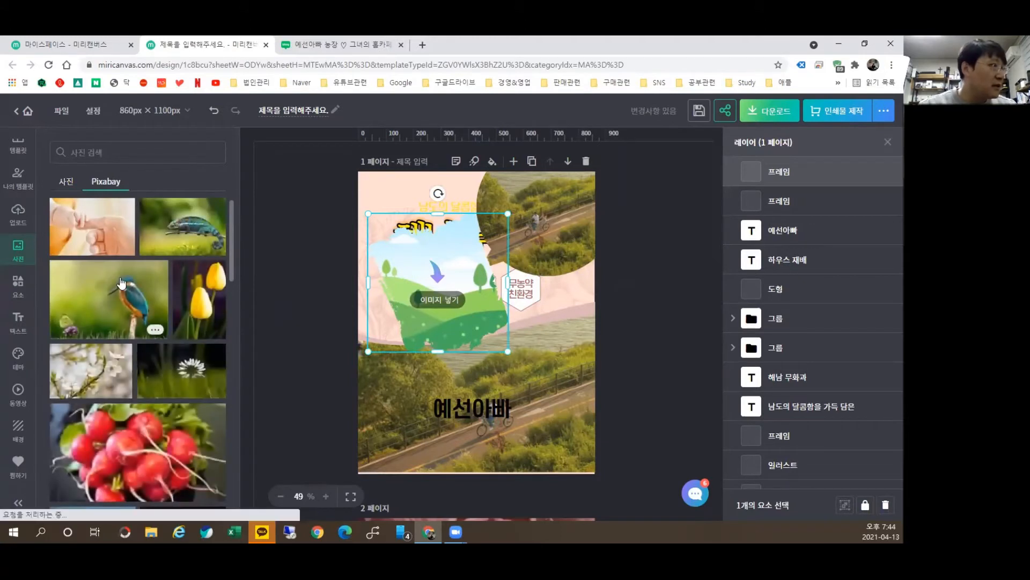
drag(122, 283, 430, 374)
click(573, 397)
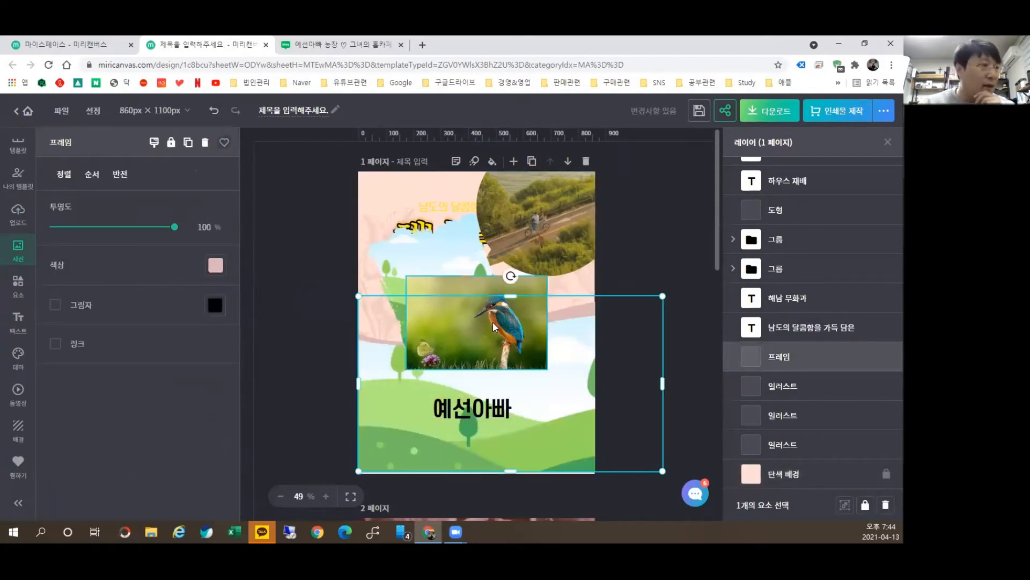
drag(490, 331, 448, 268)
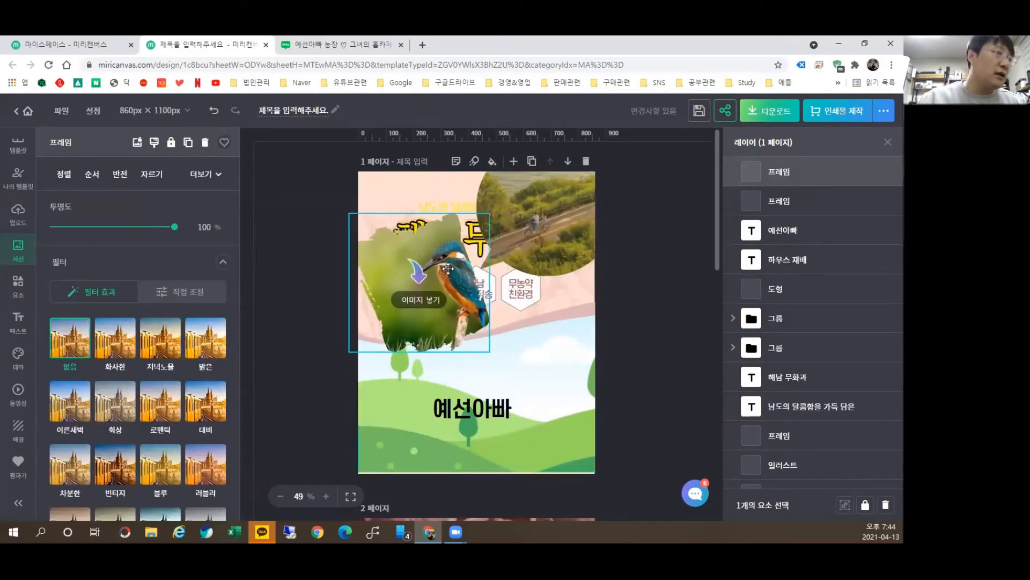
double_click(471, 288)
drag(522, 271, 487, 270)
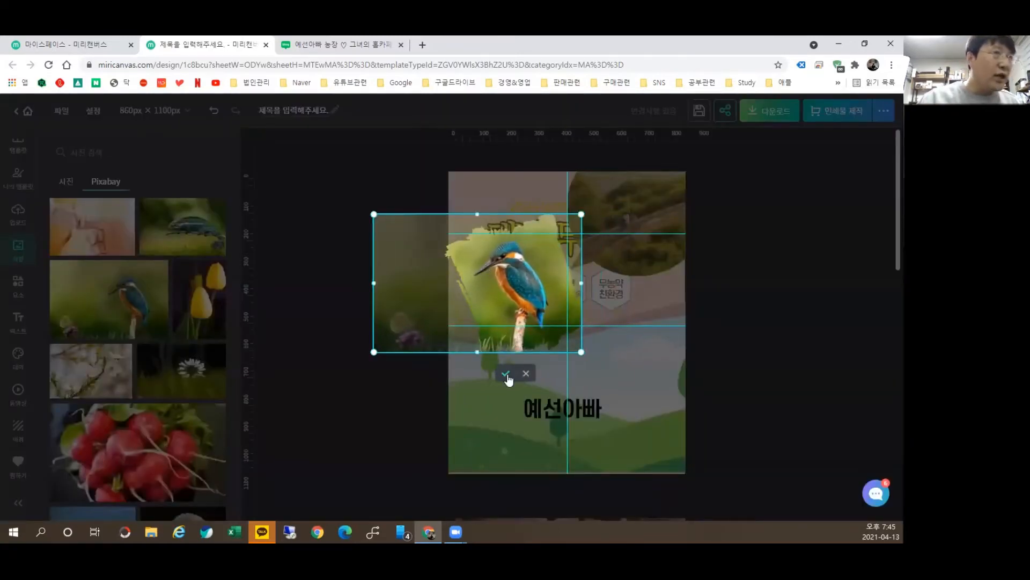
click(506, 374)
Step: Add a blue rounded frame beside the kingfisher frame
click(17, 286)
scroll(195, 359, down, 1)
drag(70, 366, 525, 306)
drag(526, 268, 544, 274)
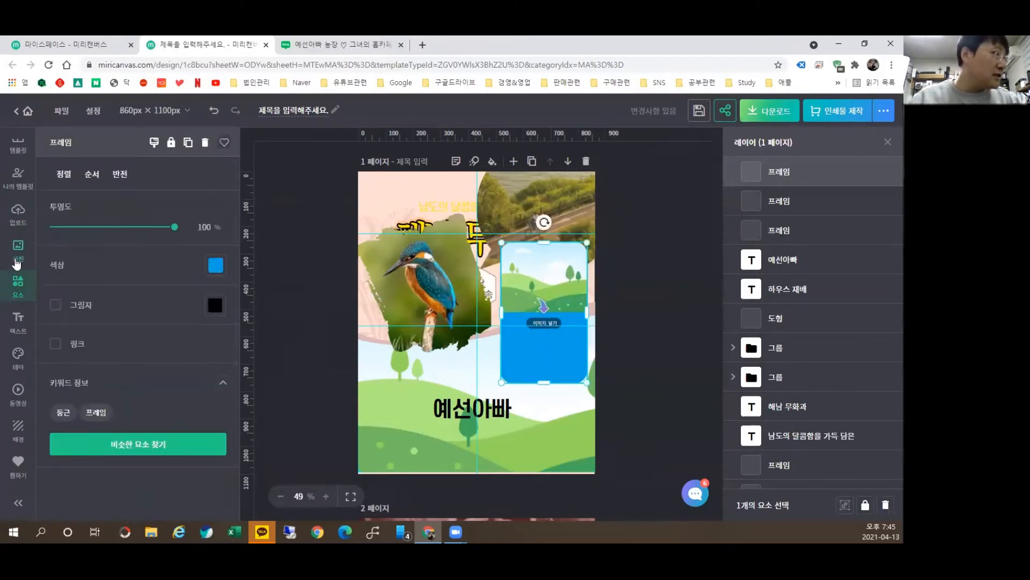
Step: Fill the blue rounded frame with the Pixabay yellow tulip photo and adjust its crop
click(17, 258)
drag(185, 294, 529, 275)
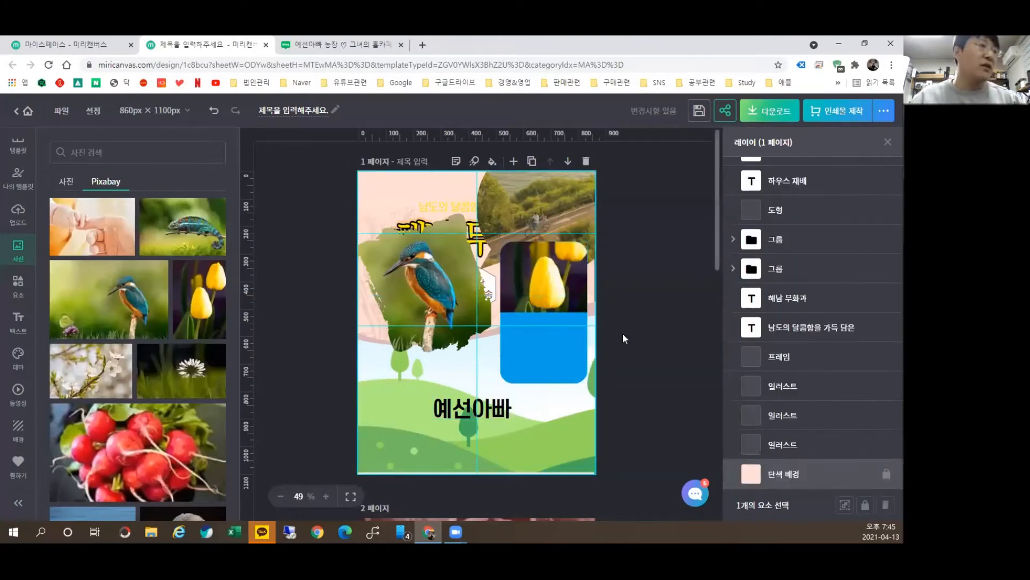
double_click(564, 266)
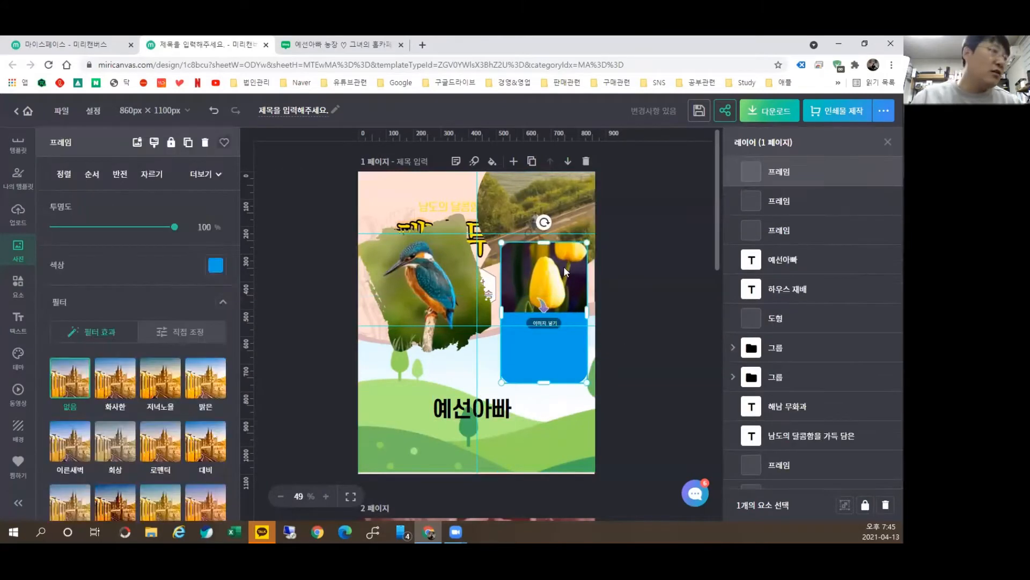
drag(676, 342, 632, 310)
click(625, 333)
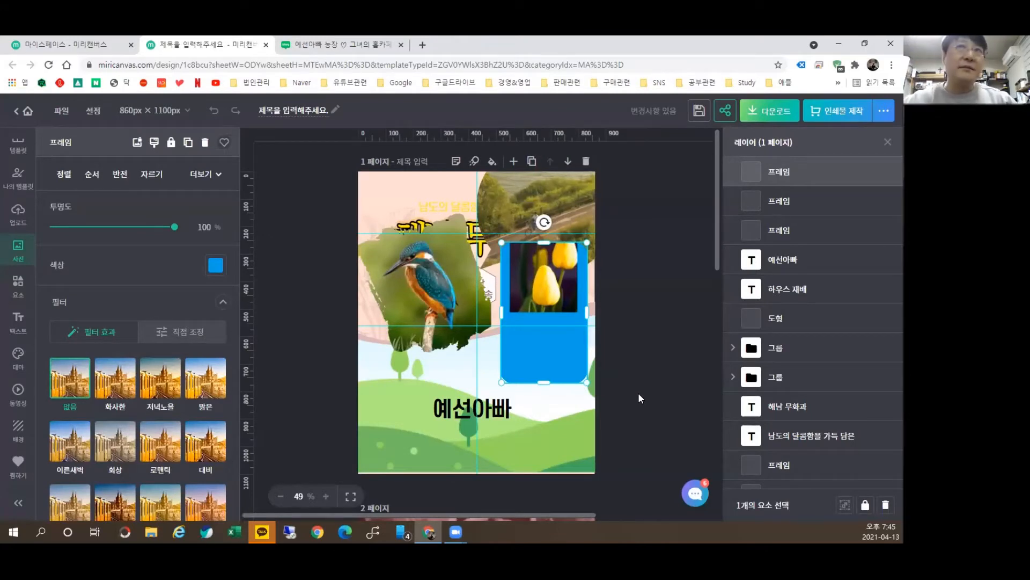
Step: Re-crop the tulip, enlarging it and shifting it down so one tulip shows at the top
click(20, 288)
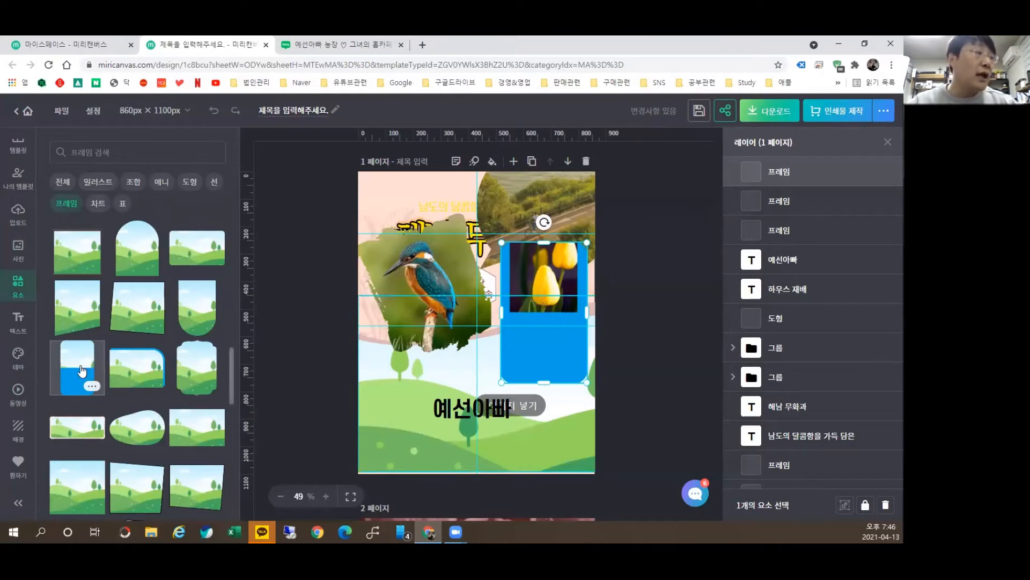
double_click(559, 268)
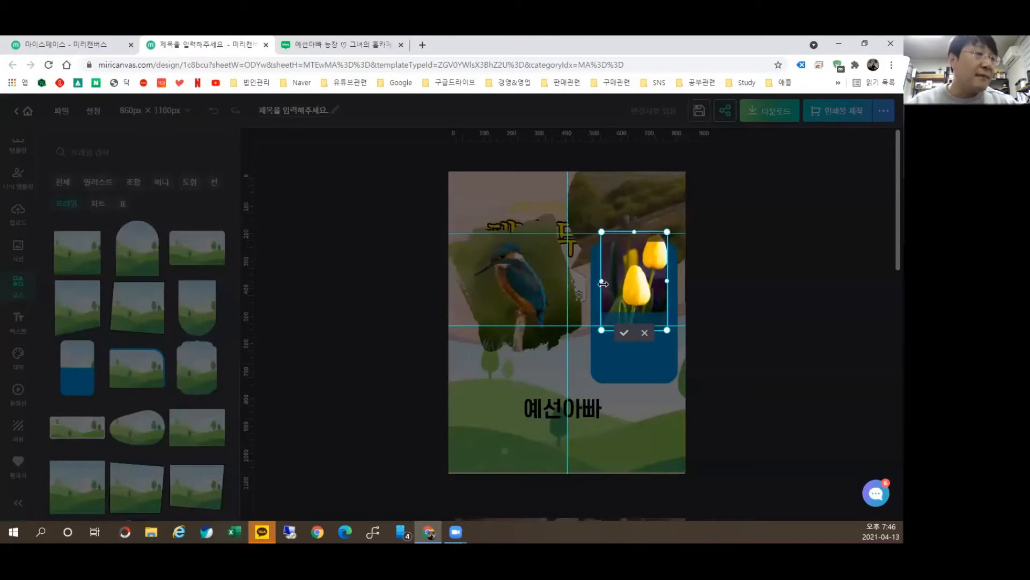
drag(601, 231, 576, 194)
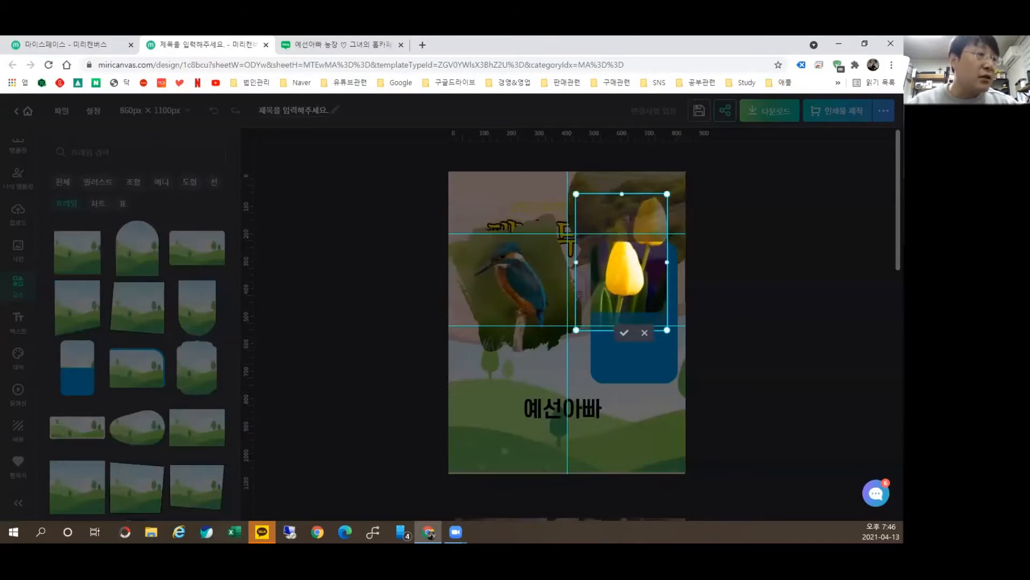
drag(666, 194, 683, 168)
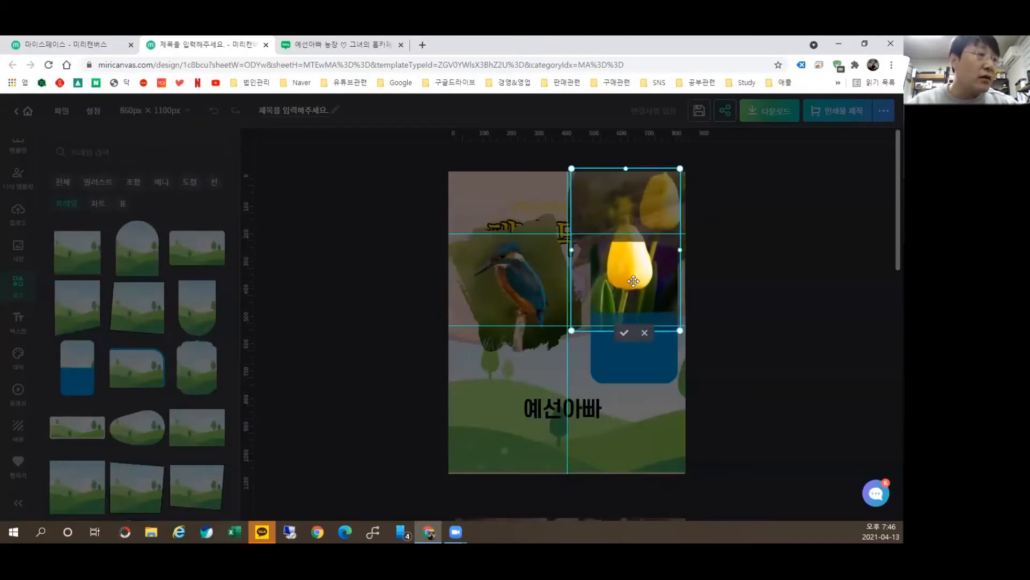
drag(638, 279, 636, 301)
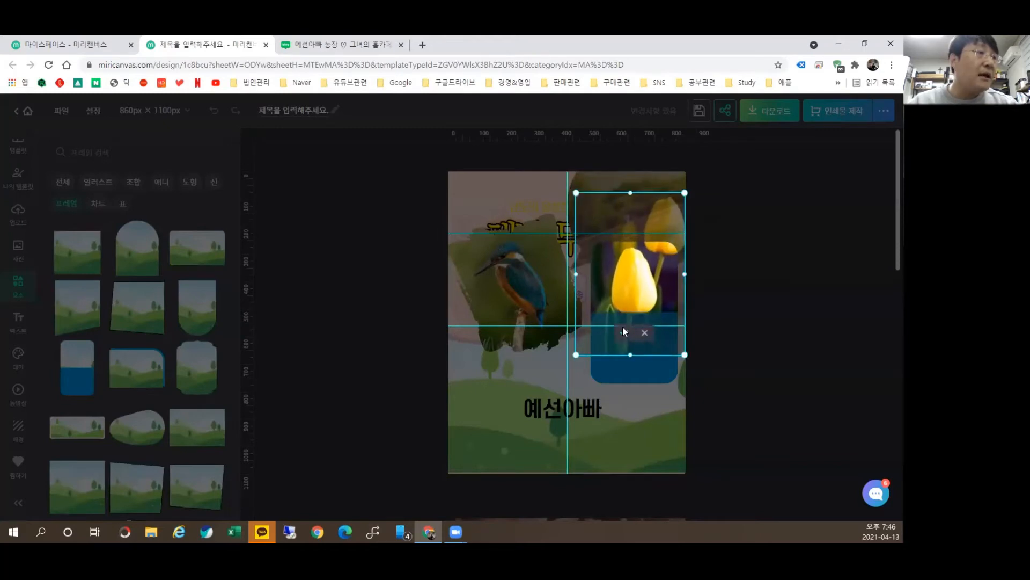
click(622, 329)
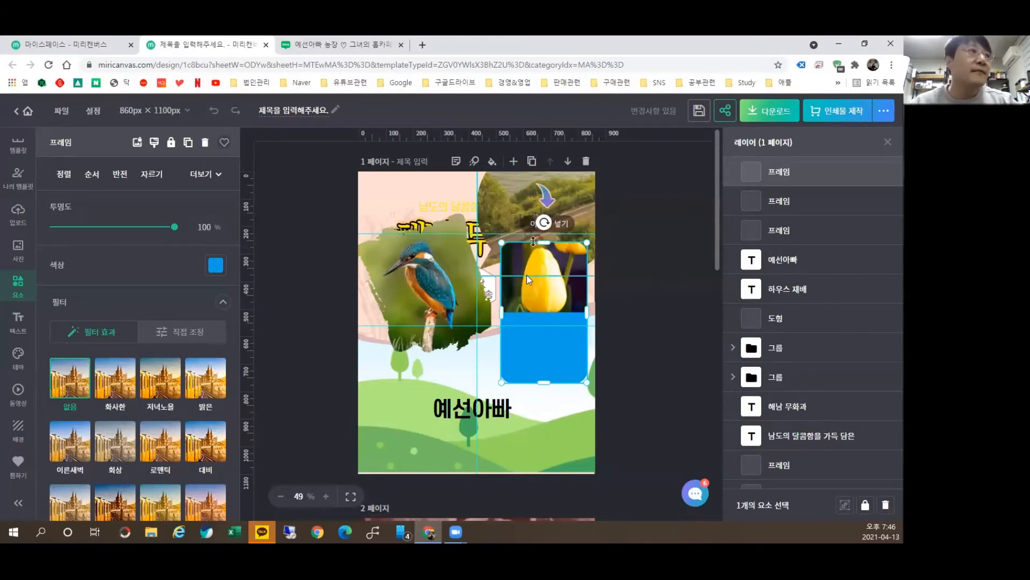
click(18, 250)
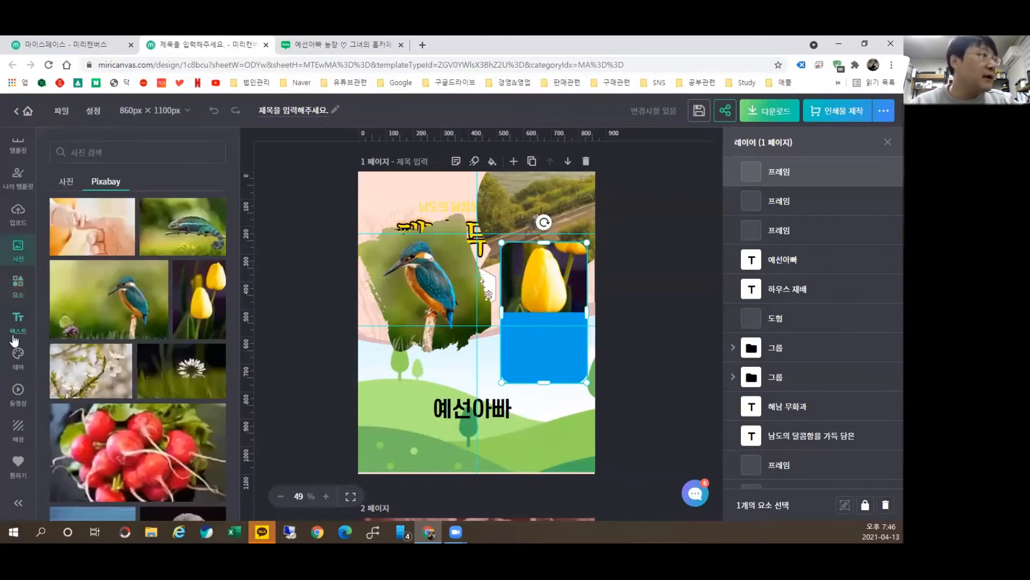
Step: Add the yoga-pose illustration from recently used elements and position it on page 1
click(21, 288)
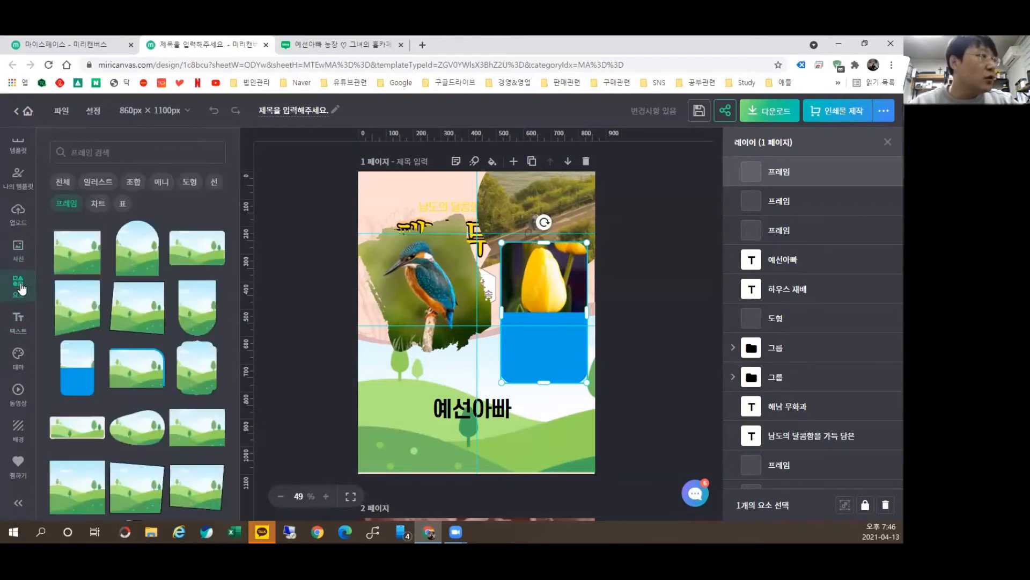
click(66, 184)
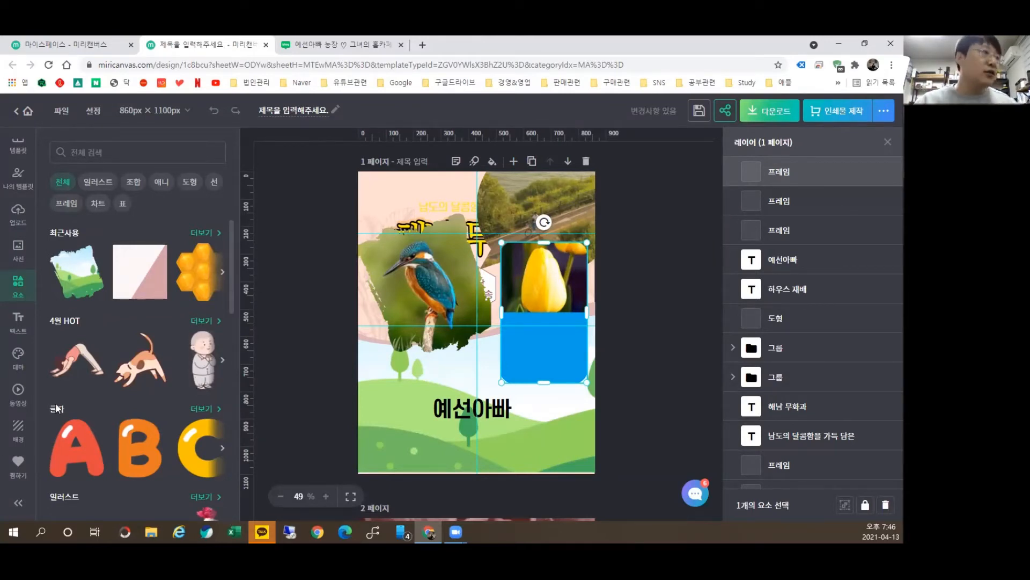
click(77, 359)
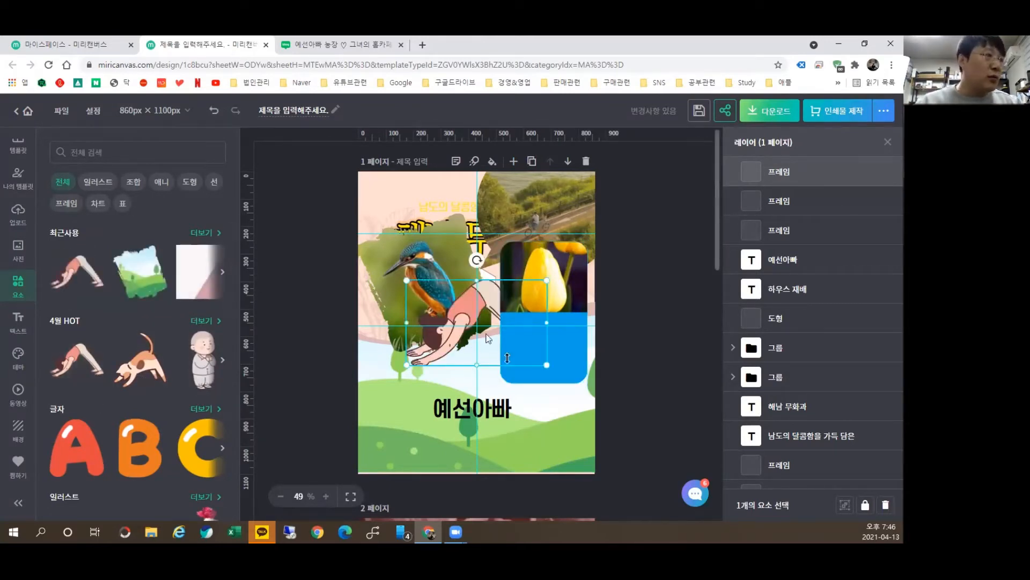
drag(454, 321, 458, 207)
scroll(469, 370, down, 10)
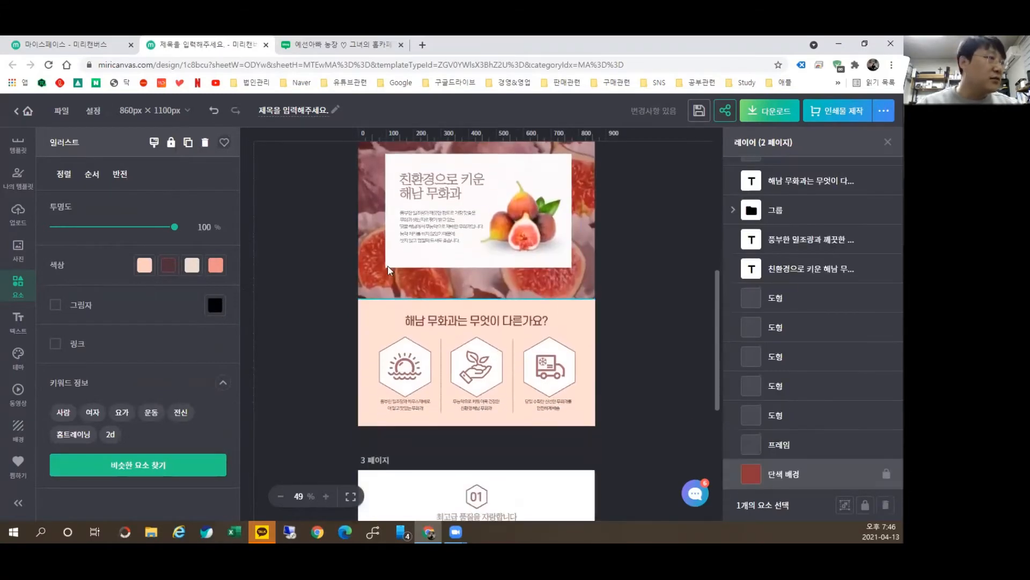
Step: Add a blank page 4 and place the yoga illustration there, shrunk, shifted down-right and rotated about 25°
scroll(500, 350, down, 4)
click(478, 493)
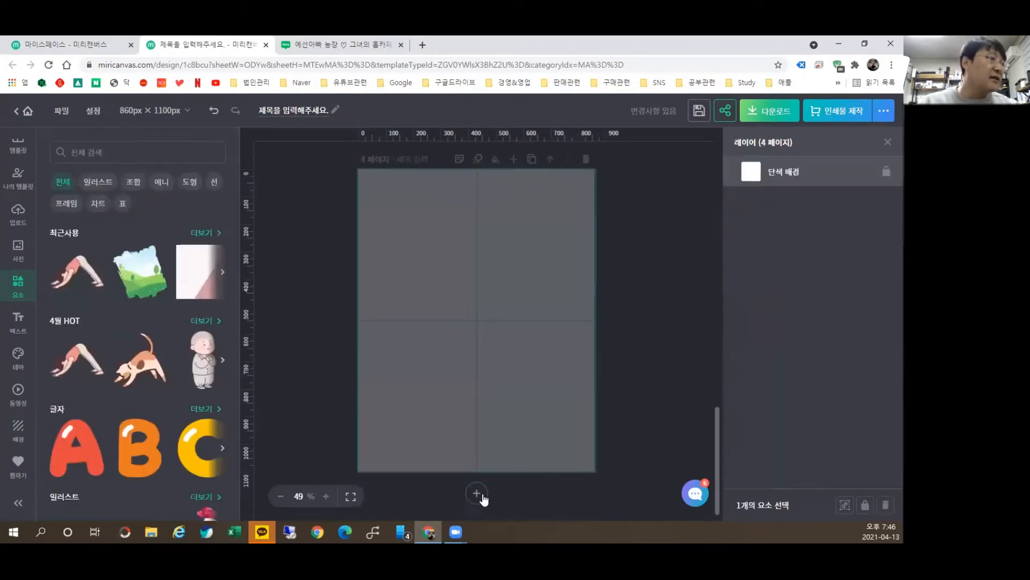
drag(76, 271, 424, 229)
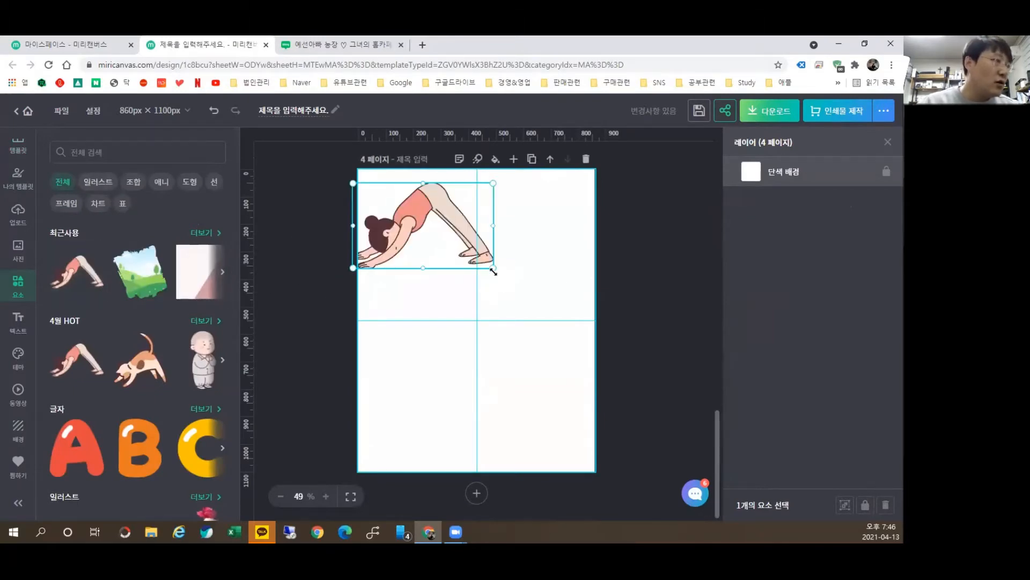
drag(492, 270, 453, 242)
drag(405, 215, 440, 262)
drag(439, 206, 478, 286)
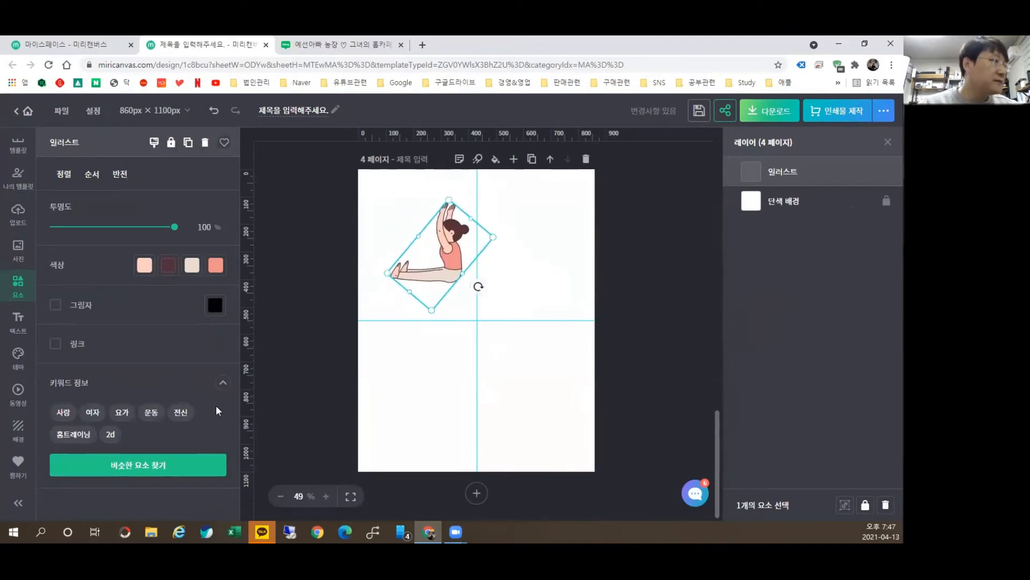
Step: Recolour the figure: yellow top, black hair and feet, dark teal #12887A trousers
click(215, 267)
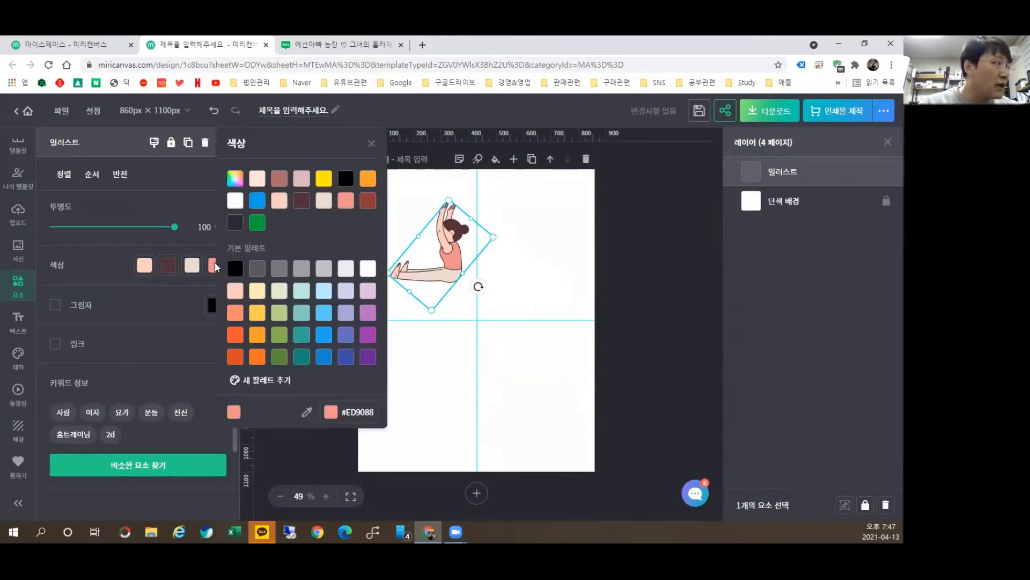
click(325, 178)
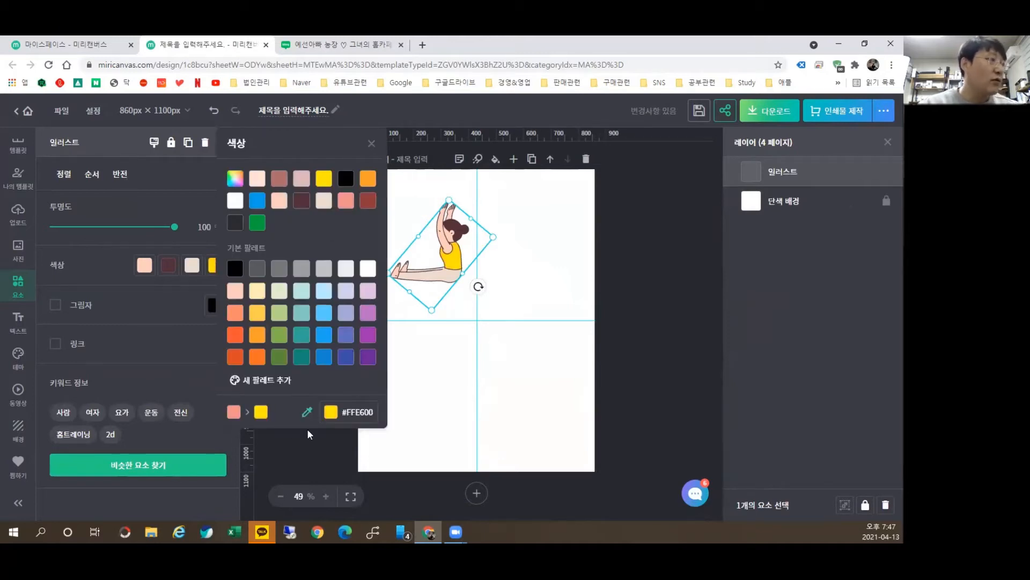
click(196, 268)
click(148, 268)
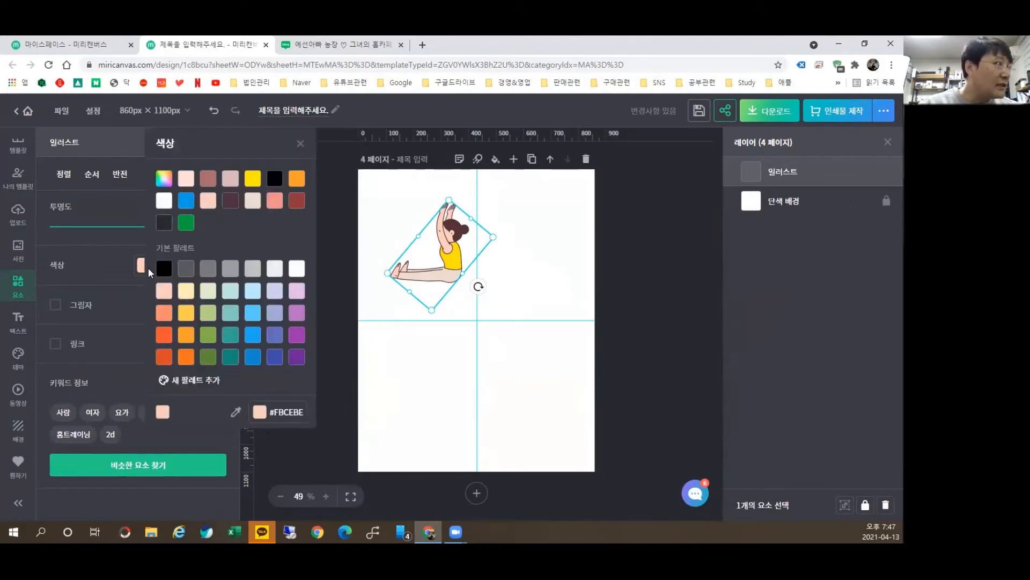
click(274, 182)
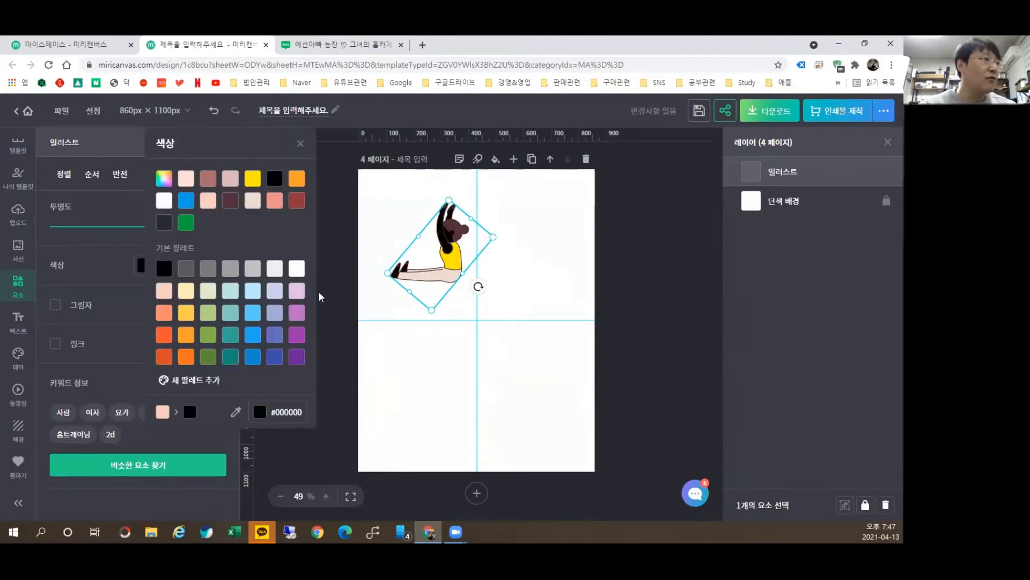
click(450, 280)
click(189, 266)
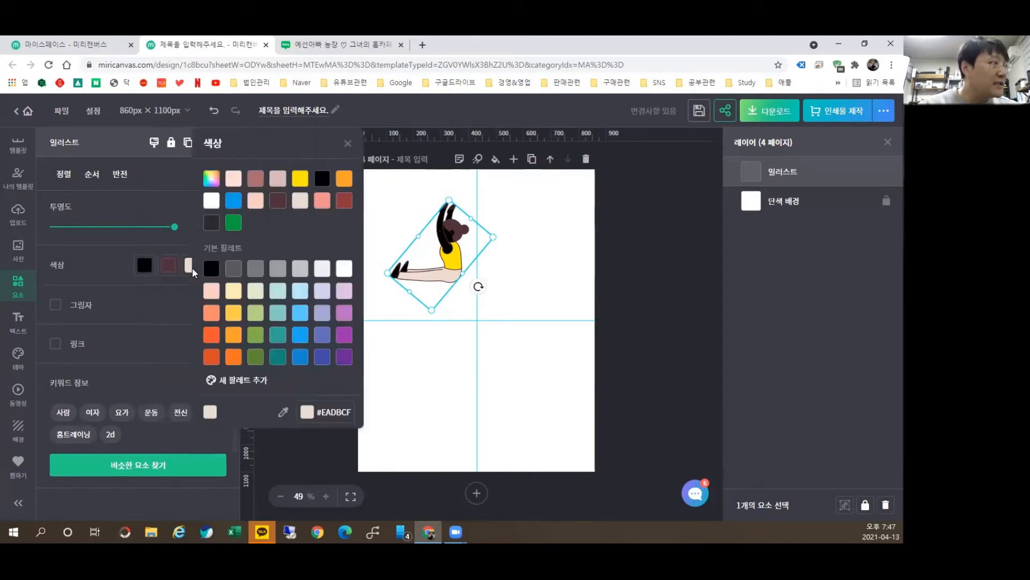
click(277, 356)
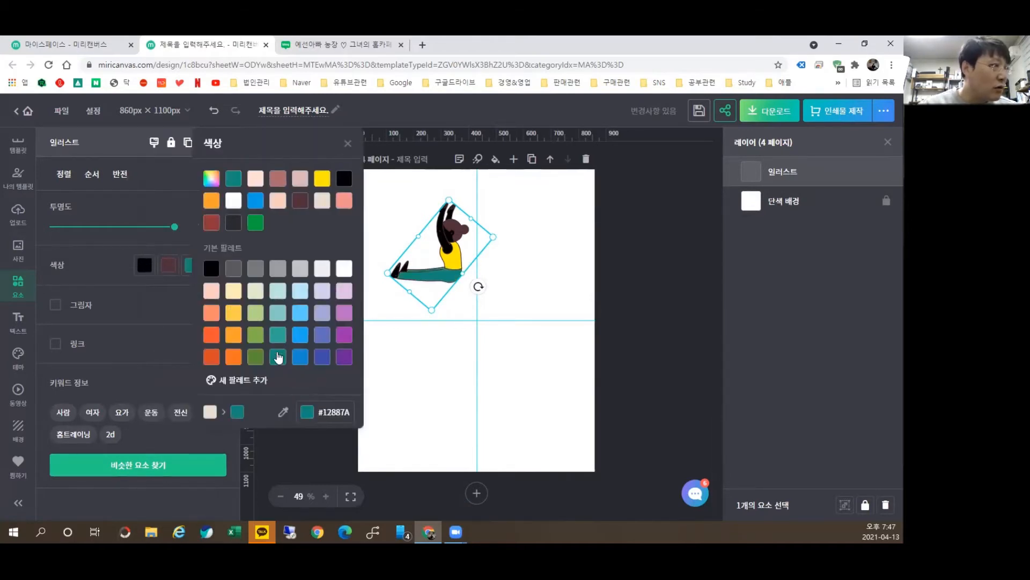
click(308, 478)
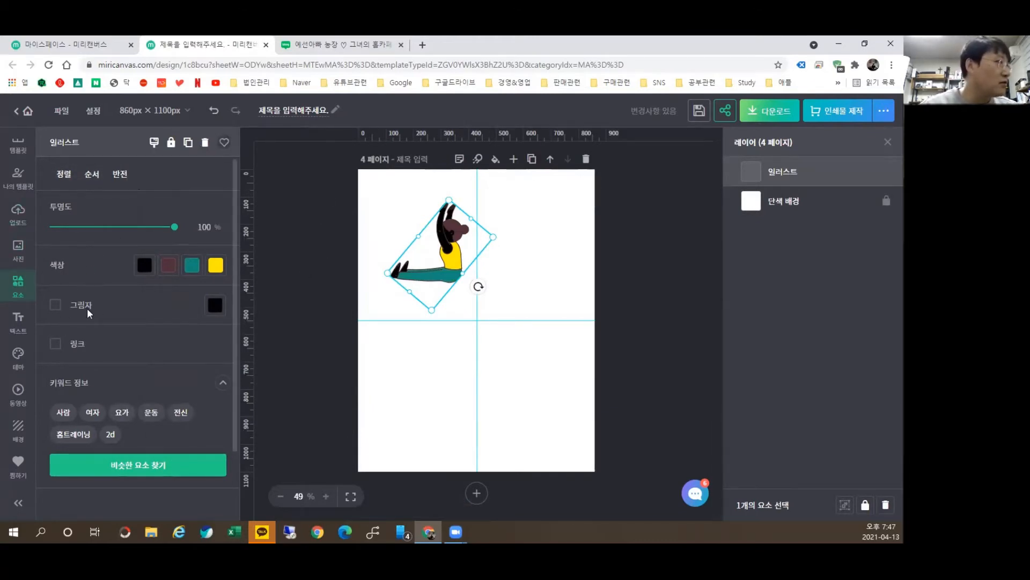
Step: Add the letter 'm' element from the letters set, shrunk and placed beside the yoga figure
click(284, 153)
scroll(107, 346, up, 2)
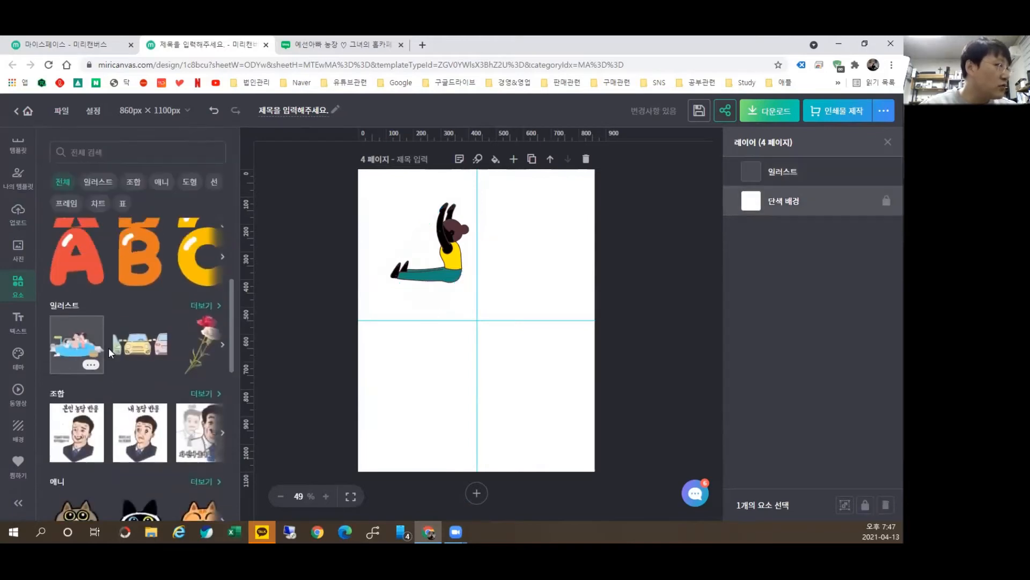
click(203, 295)
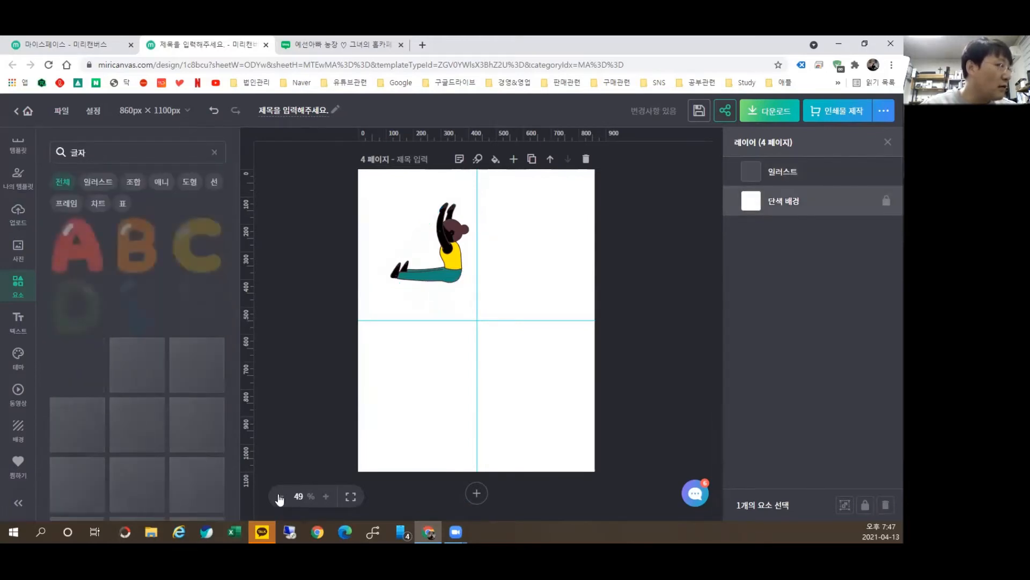
scroll(214, 431, down, 10)
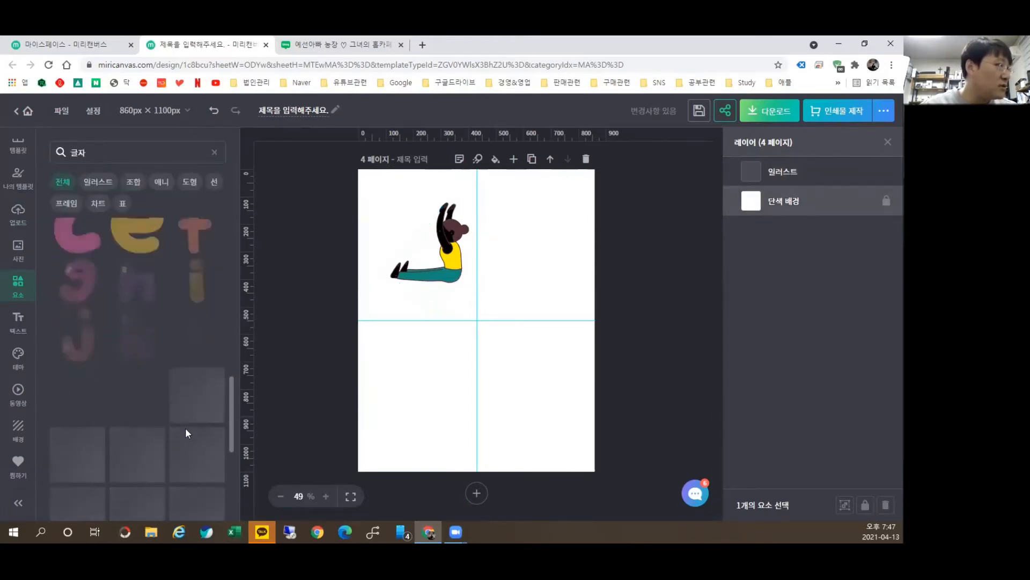
drag(143, 391, 520, 269)
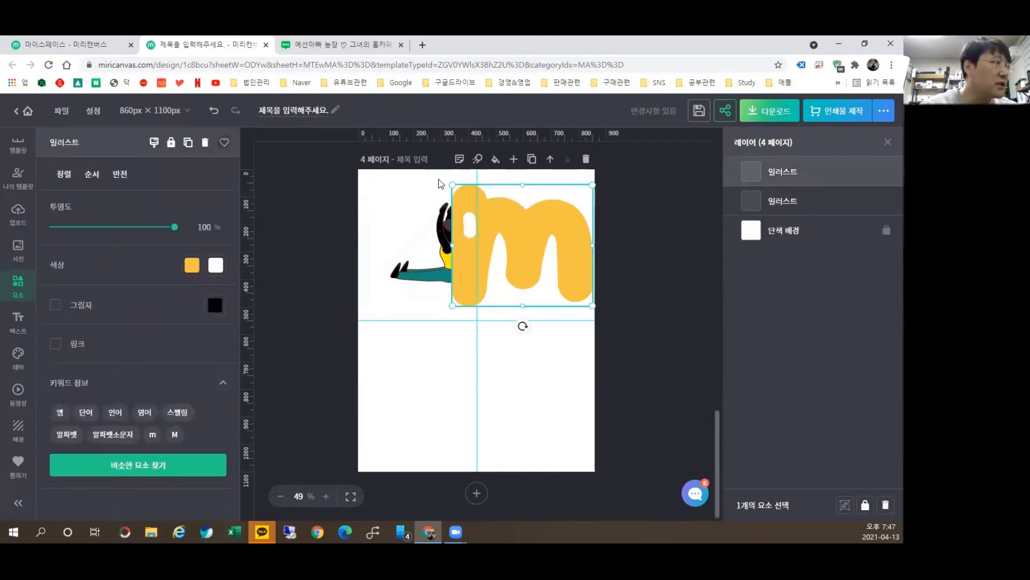
drag(450, 183, 520, 229)
Step: Recolour the letter 'm' from yellow to green
click(192, 264)
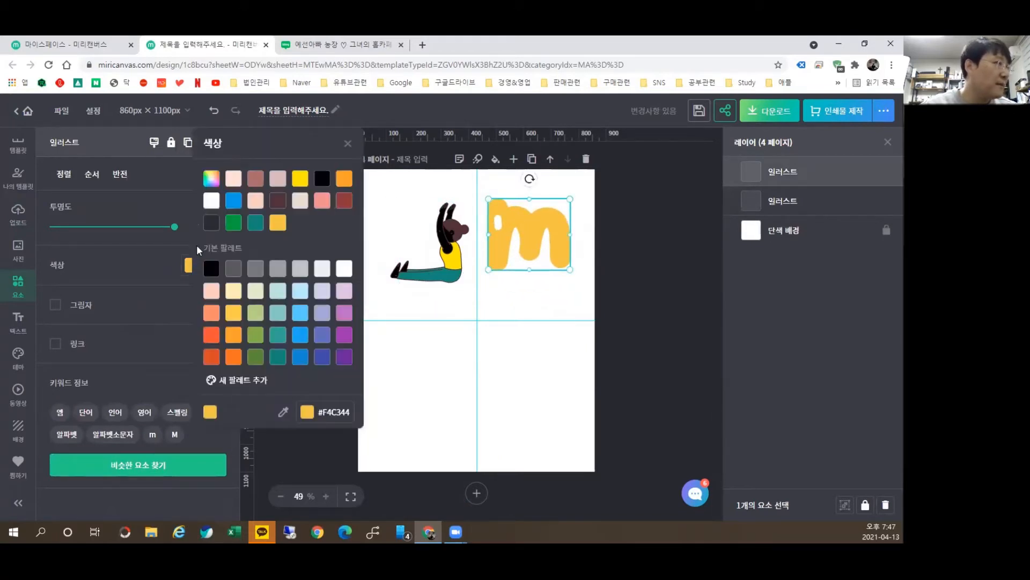
click(234, 223)
click(314, 455)
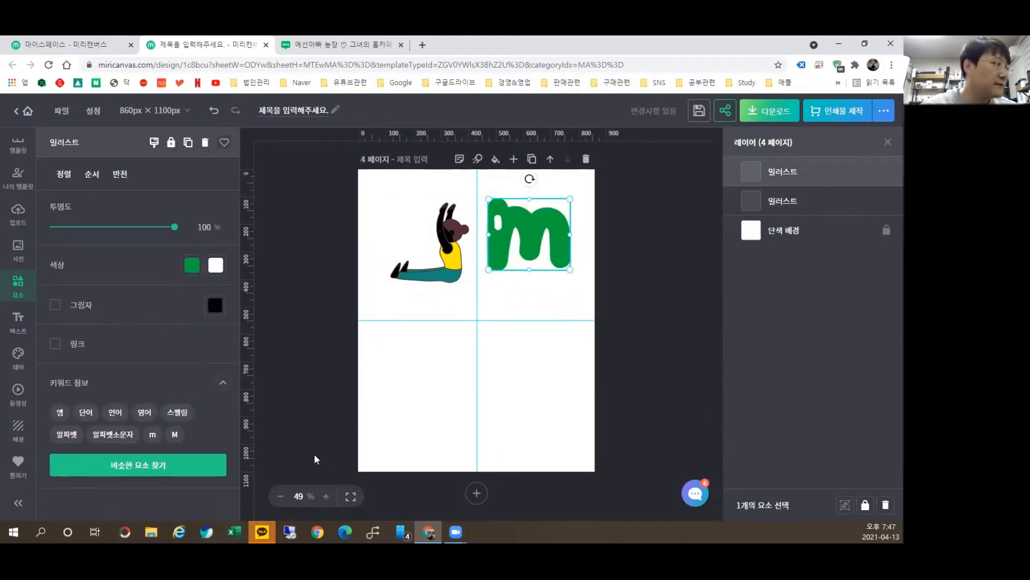
click(329, 230)
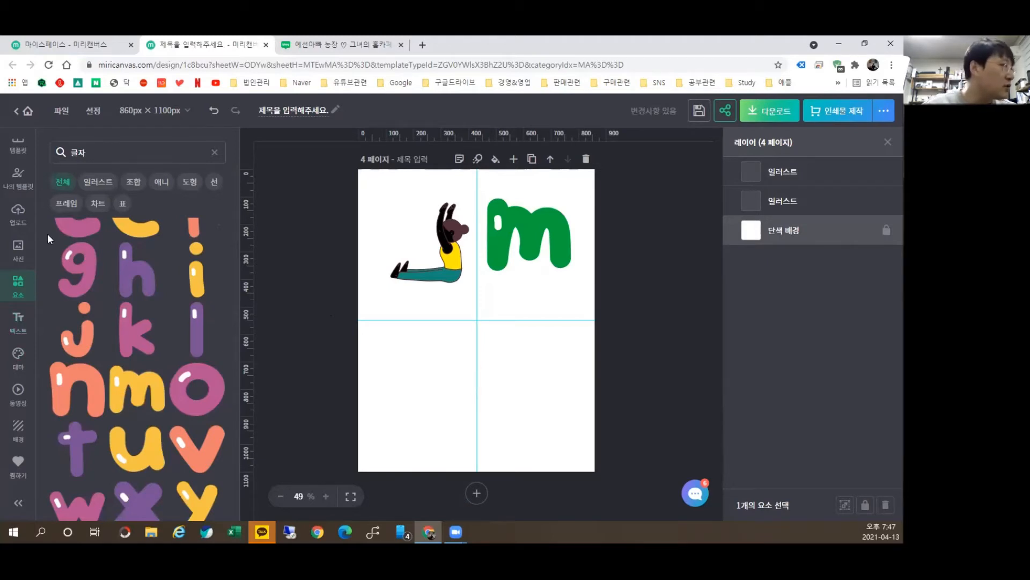
Step: Add the boy-at-desk student illustration from the illustrations list and move it to the lower right
click(61, 185)
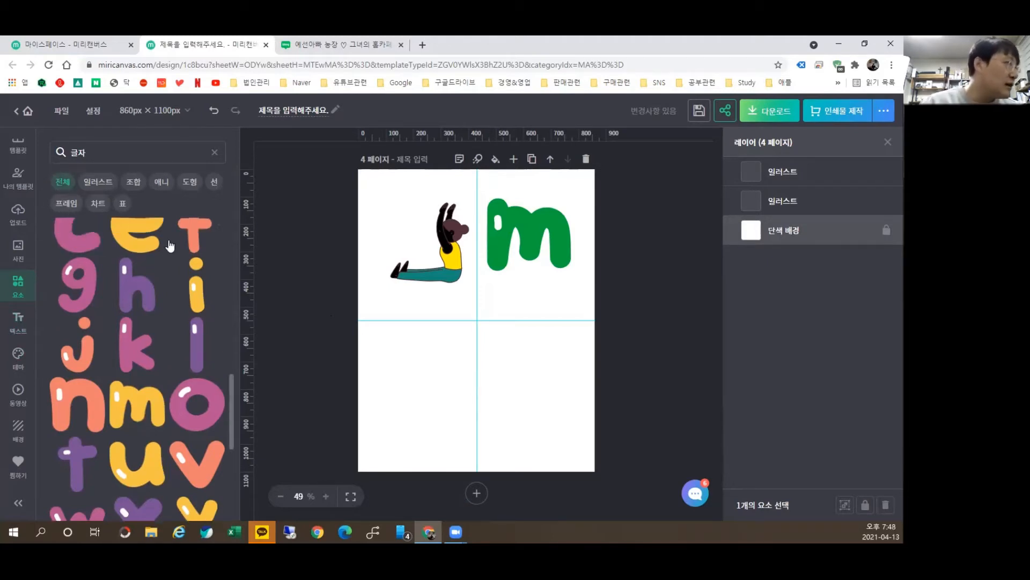
click(216, 151)
scroll(101, 350, down, 3)
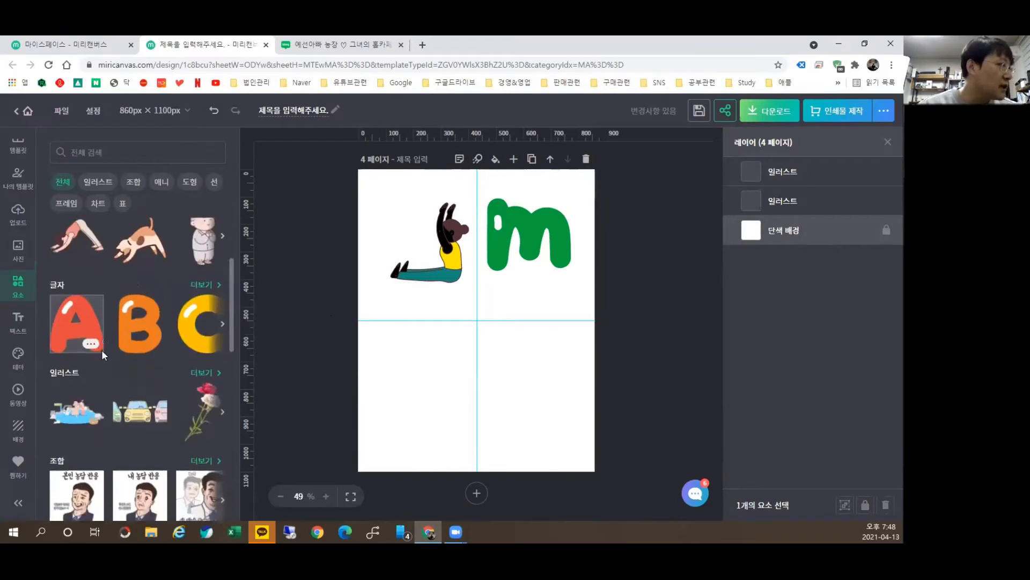
scroll(173, 377, up, 2)
scroll(173, 376, up, 1)
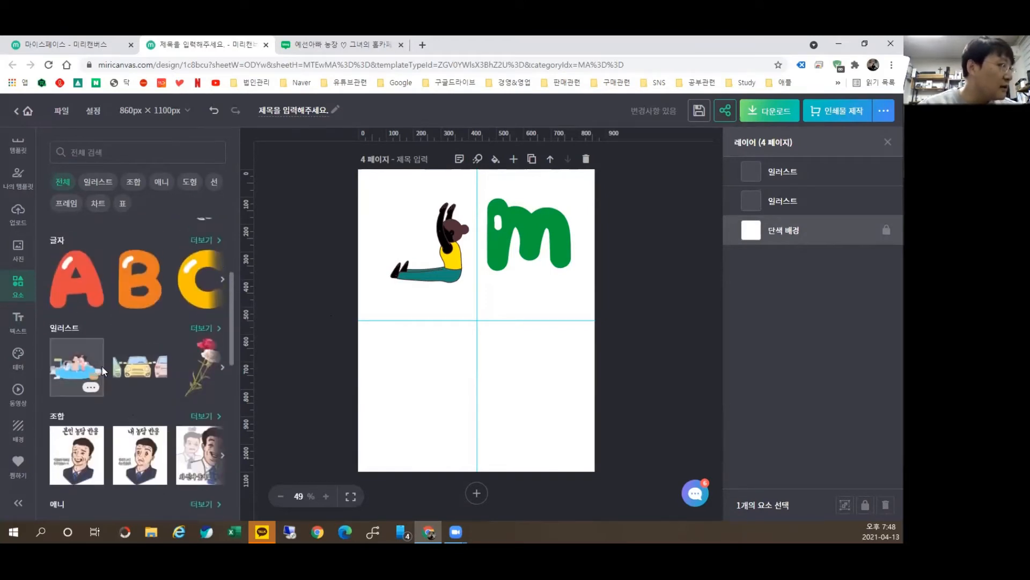
click(206, 327)
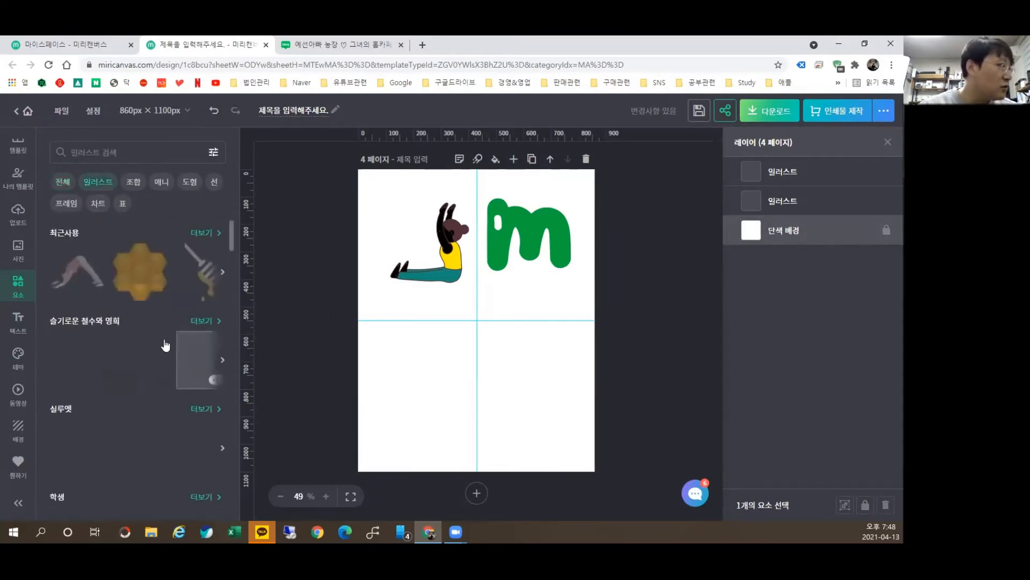
scroll(134, 338, down, 1)
scroll(136, 349, down, 3)
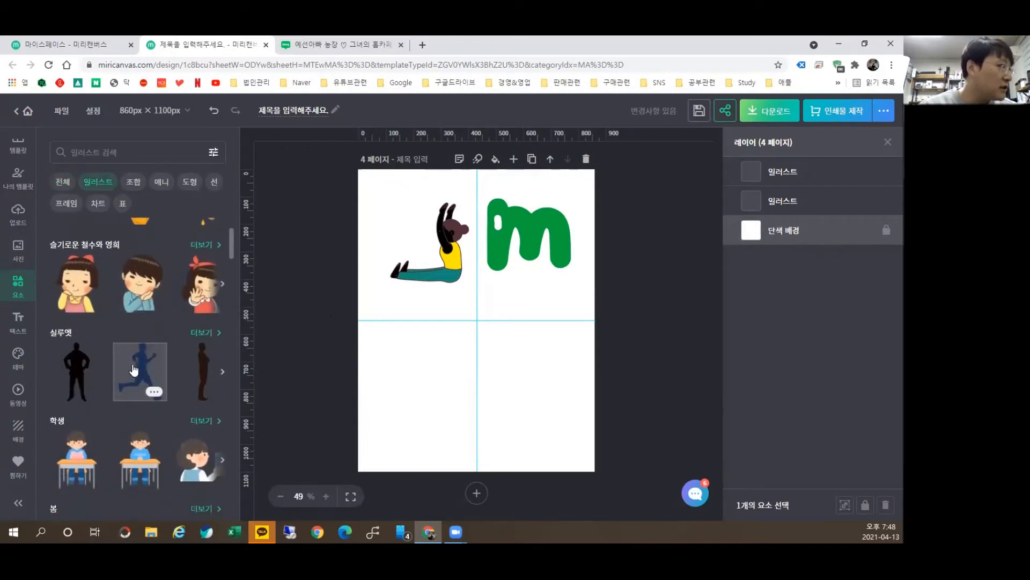
scroll(108, 420, down, 1)
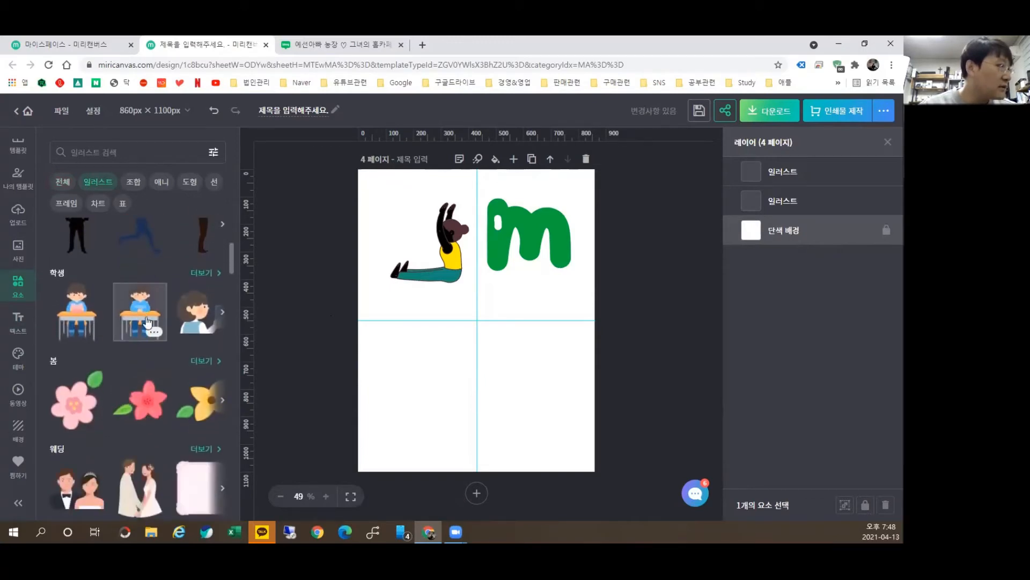
click(139, 314)
drag(467, 323, 513, 396)
scroll(157, 341, down, 5)
scroll(157, 342, up, 4)
scroll(606, 439, up, 1)
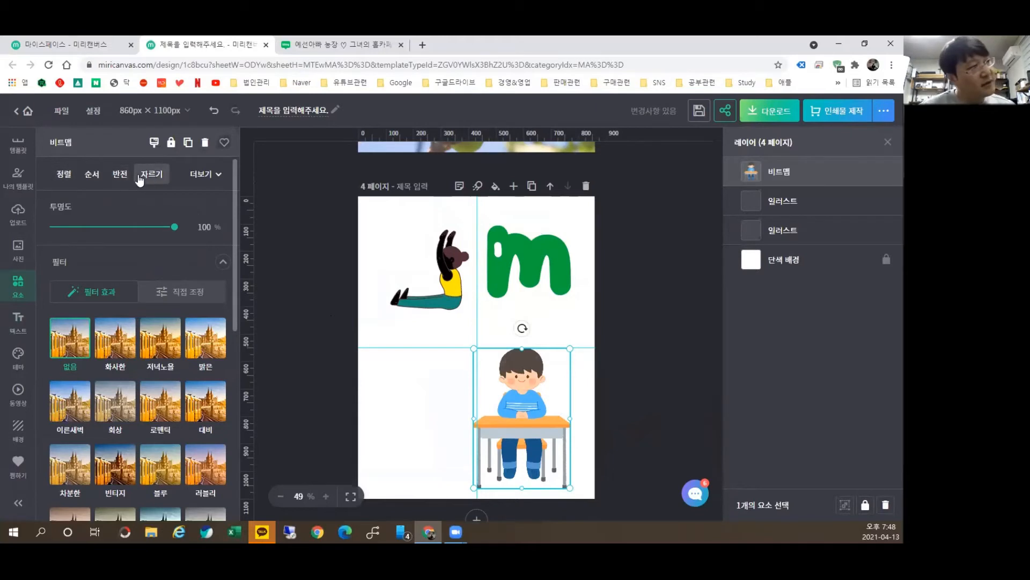
Step: Apply the 회상 filter to the boy image, leaving it without a drop shadow
mouse_move(175, 227)
mouse_down()
mouse_move(107, 227)
mouse_move(174, 227)
mouse_up()
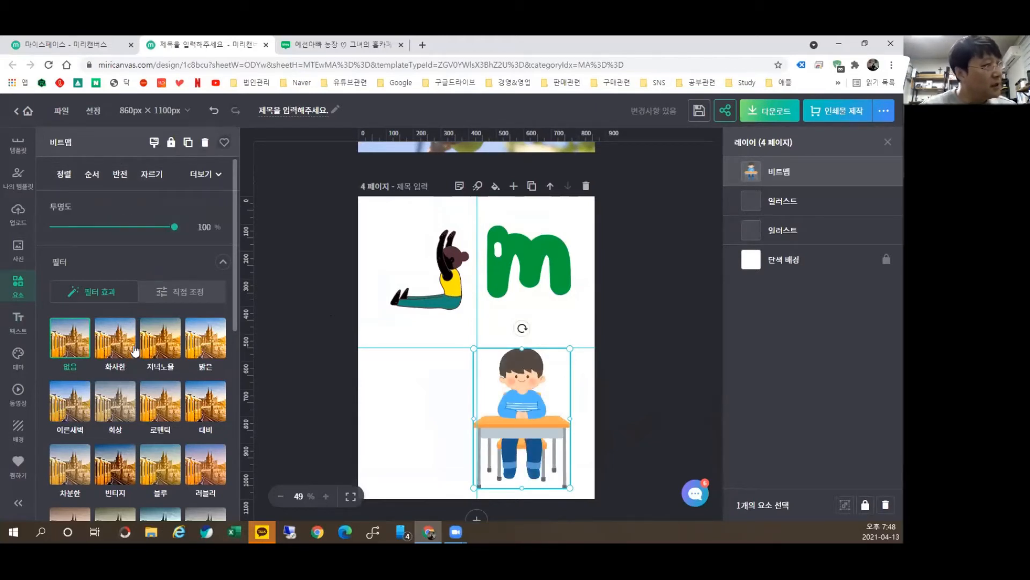
click(166, 356)
click(205, 351)
click(115, 402)
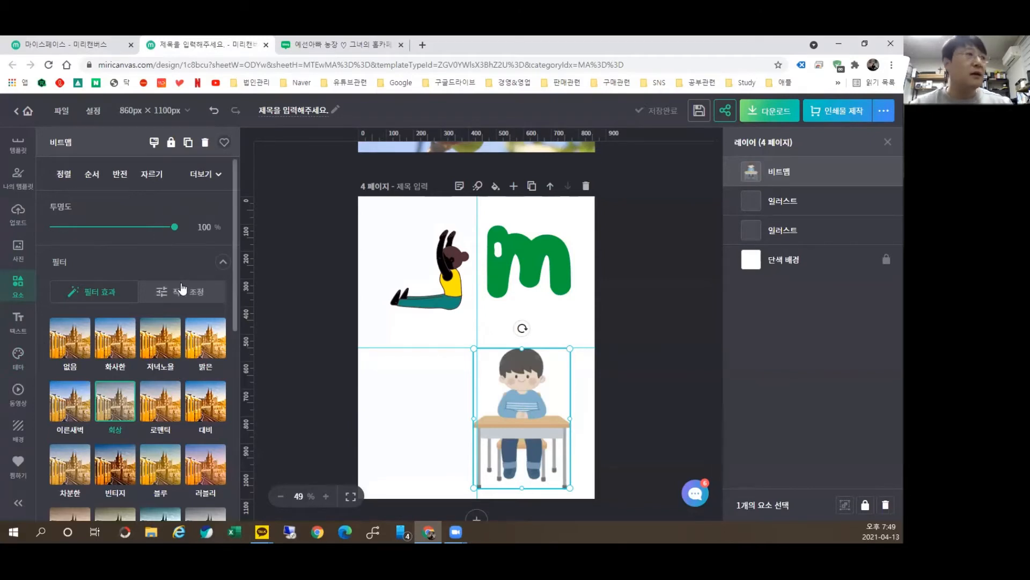
scroll(161, 322, down, 6)
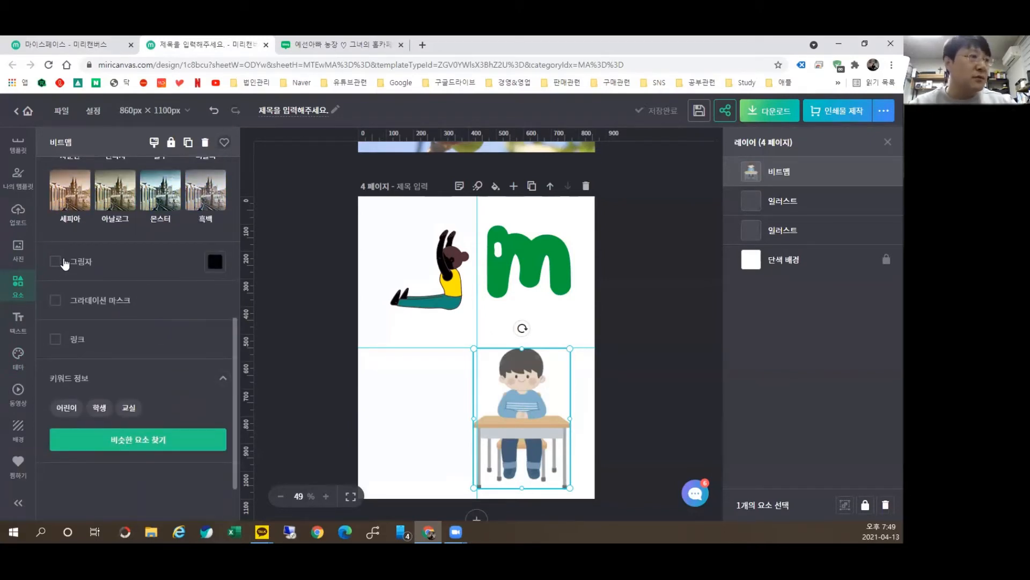
click(56, 261)
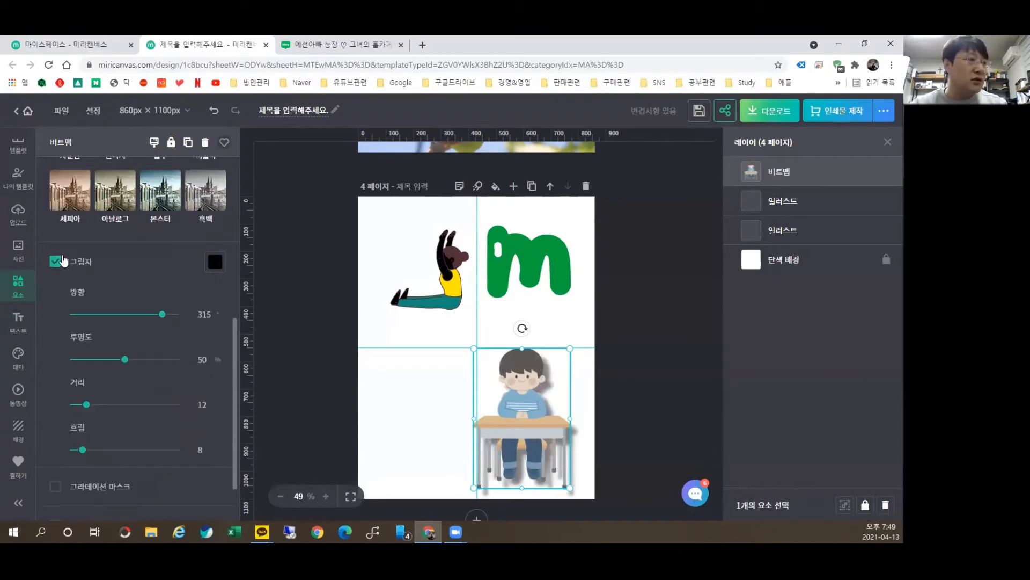
click(56, 261)
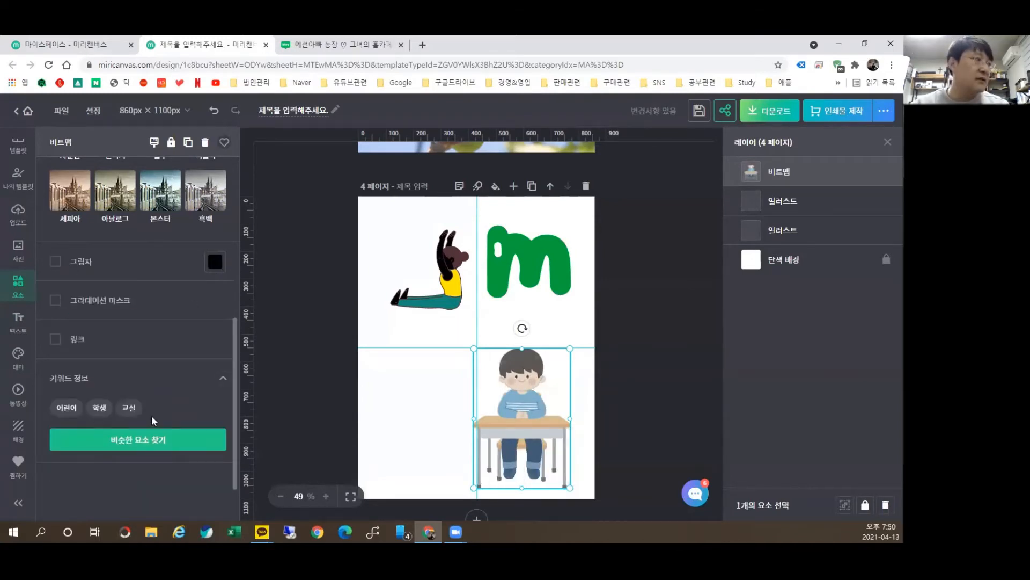
scroll(154, 420, up, 8)
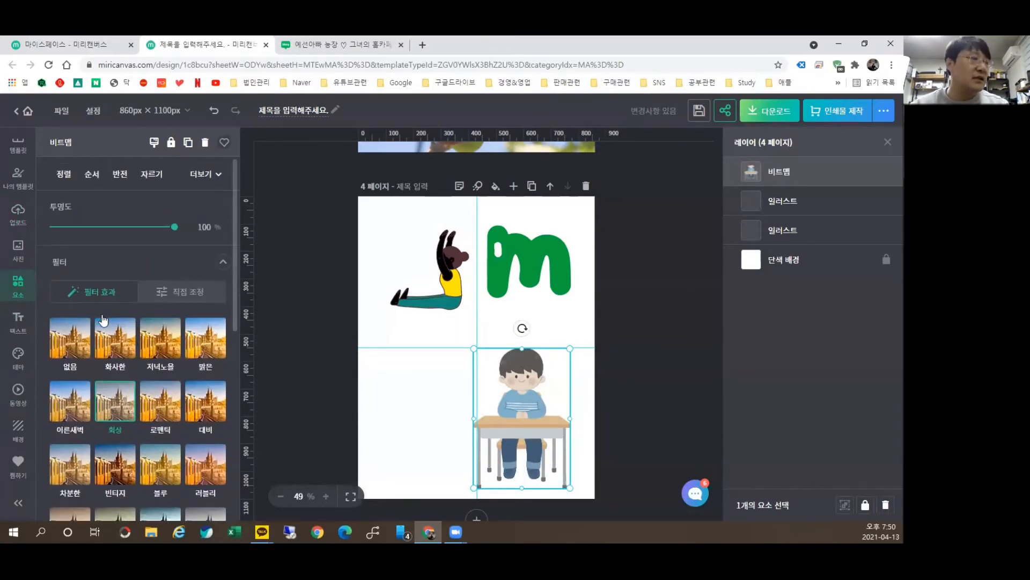
click(307, 288)
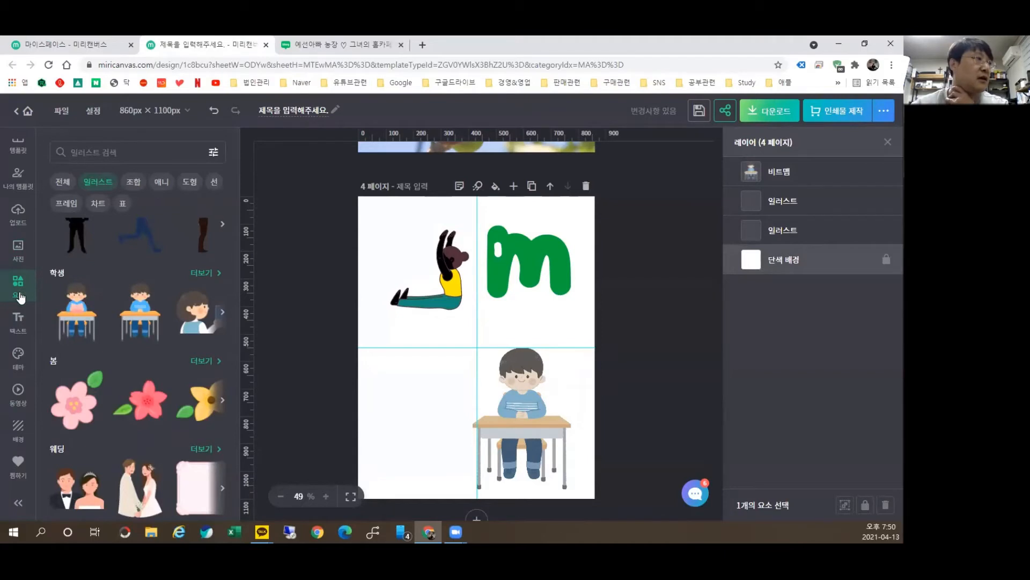
Step: Show the 전체 elements overview and scroll down through frames, charts and tables
click(67, 187)
scroll(124, 315, down, 5)
scroll(138, 282, down, 2)
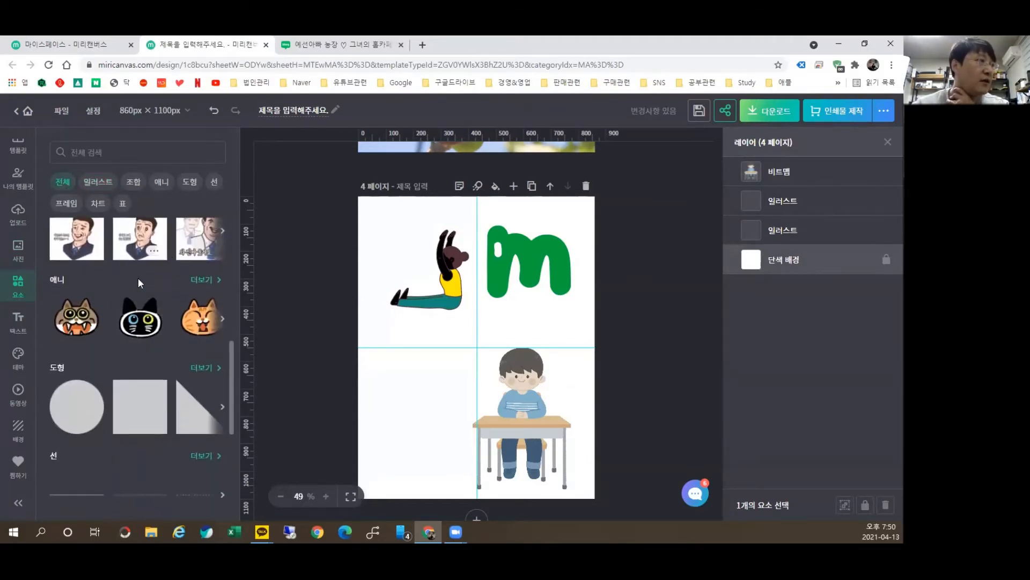
scroll(158, 389, up, 4)
scroll(139, 365, down, 3)
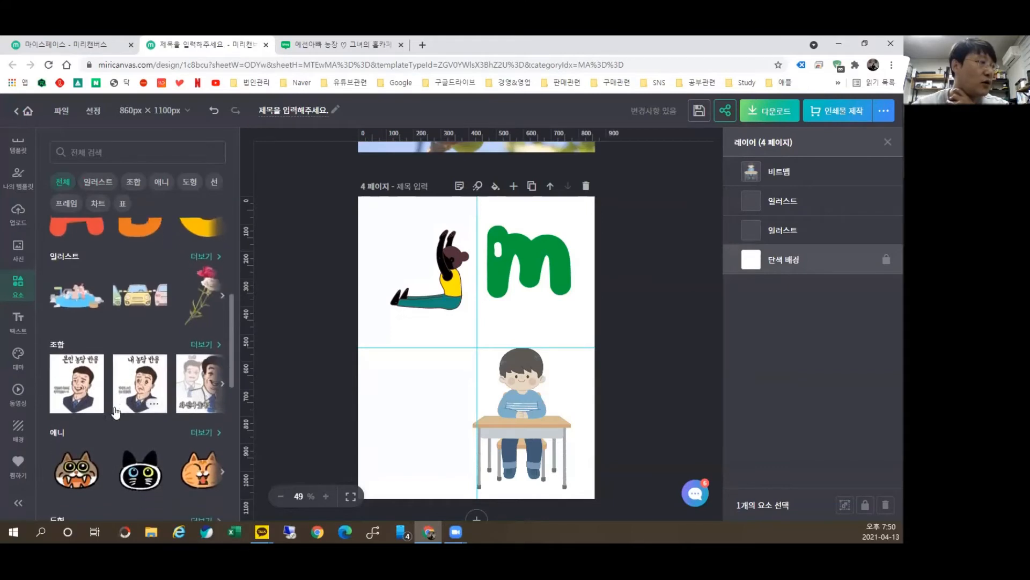
scroll(117, 332, down, 4)
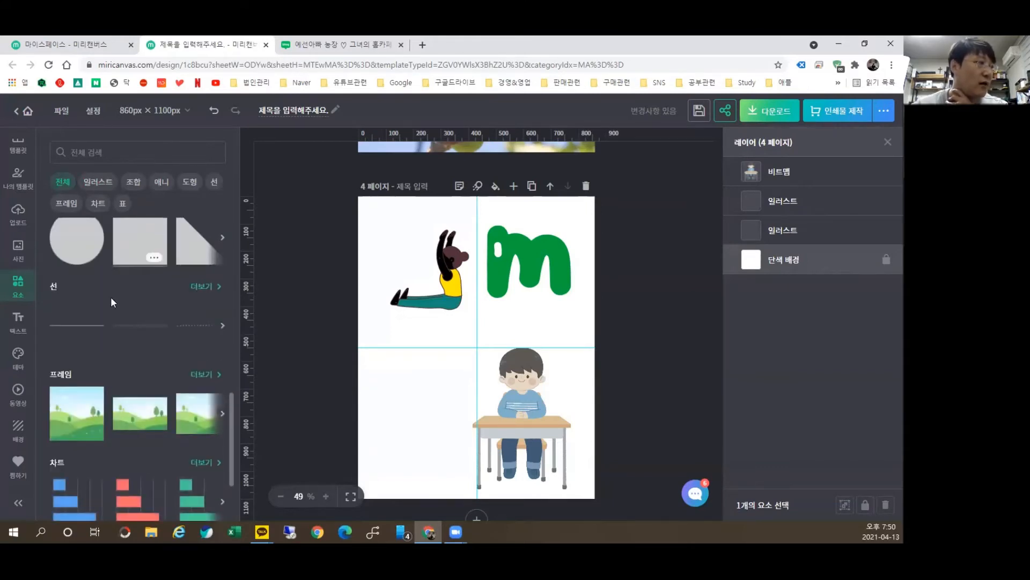
scroll(161, 378, down, 1)
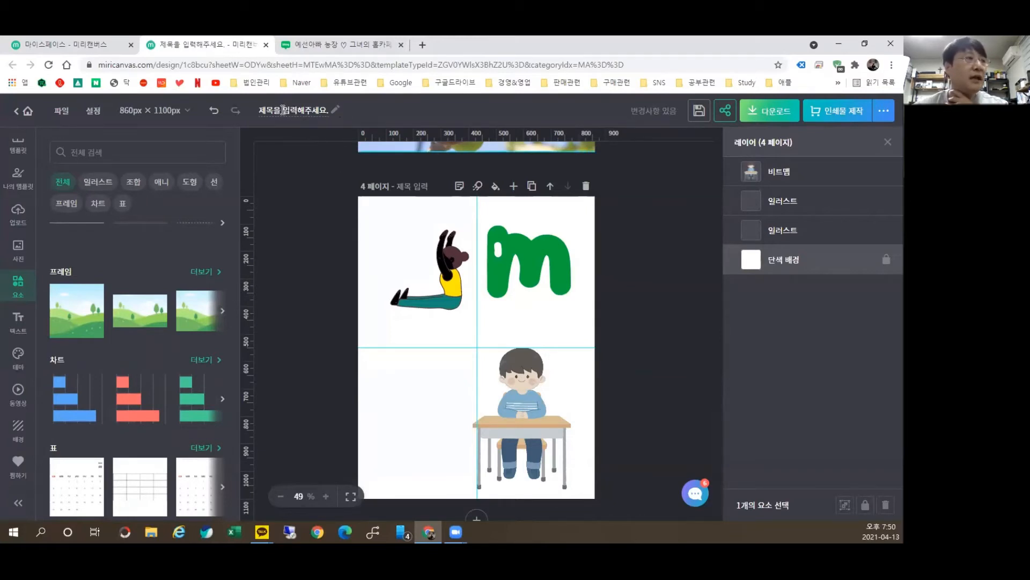
Step: Retitle the design '미리캔버스 강의', clearing the leftover placeholder text, and save it
click(277, 110)
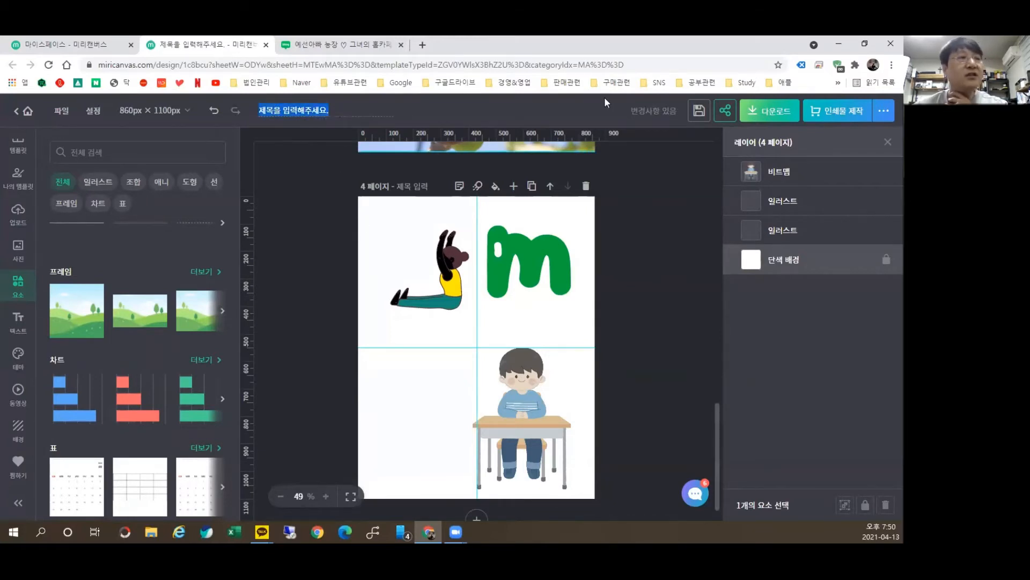
text(미리캔버스 강)
text(의)
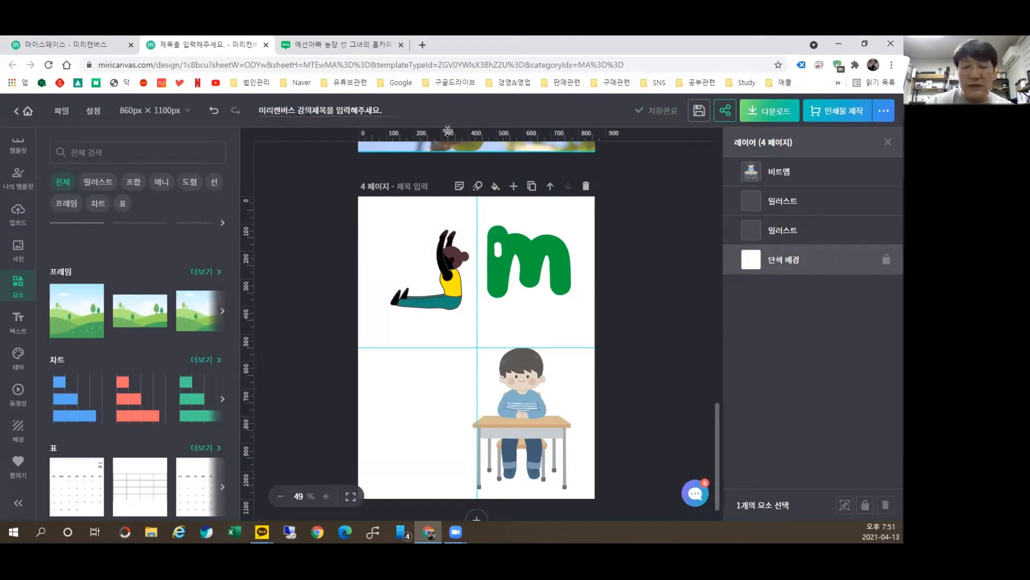
key(shift+End)
key(Delete)
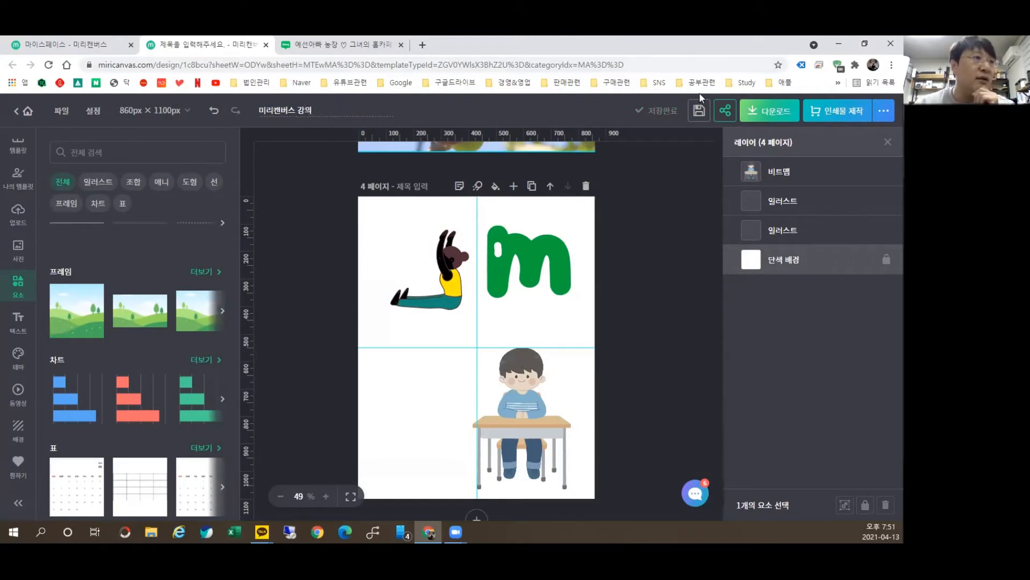
click(710, 113)
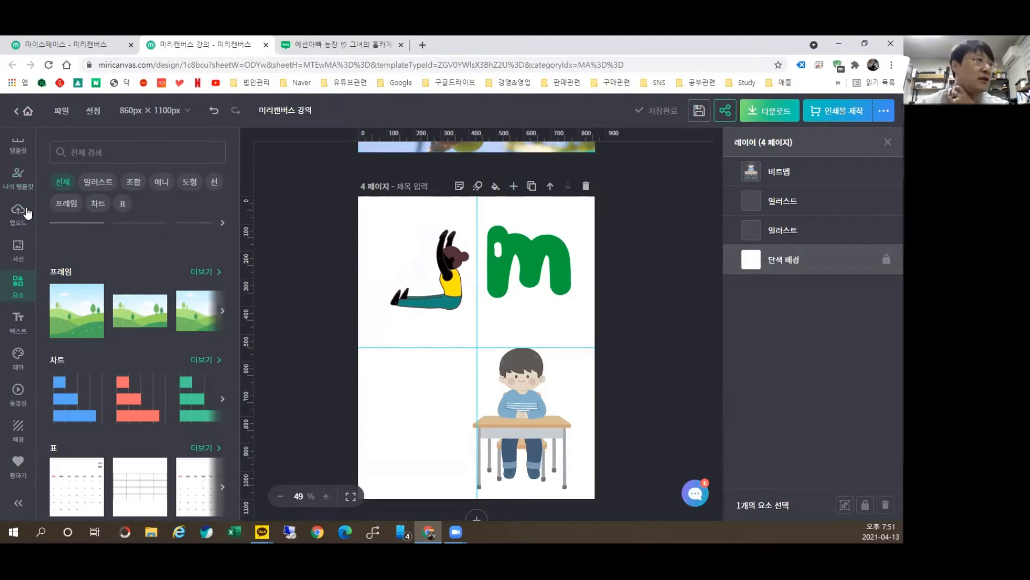
Step: Check the saved designs list, return to Elements, and bring up the Text panel options
click(18, 185)
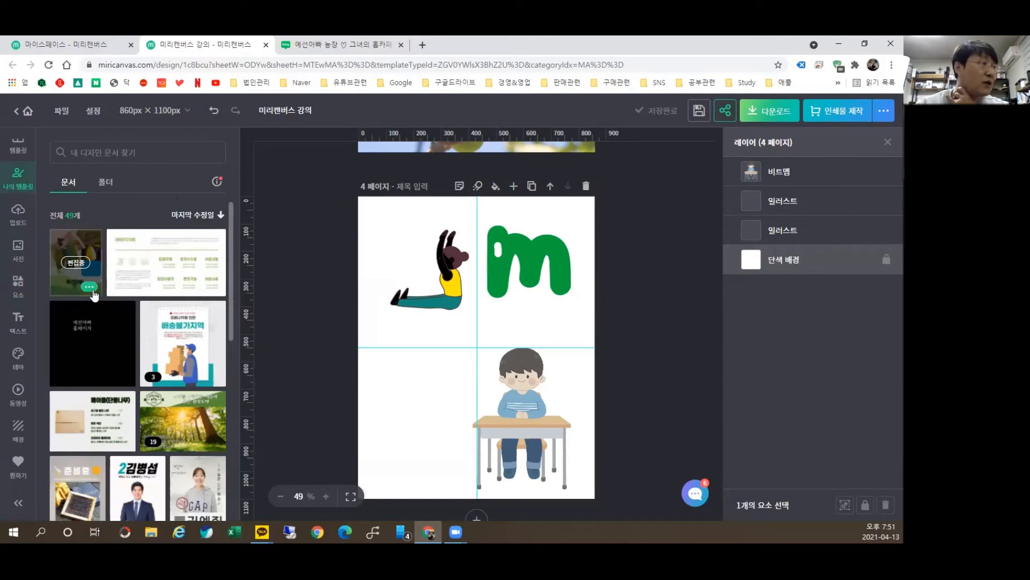
click(18, 285)
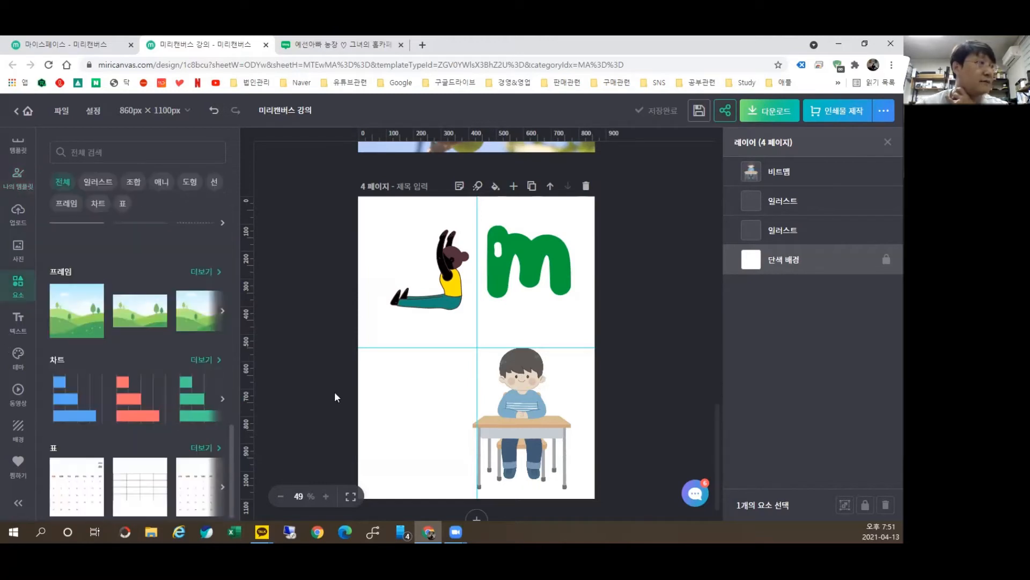
scroll(97, 302, up, 10)
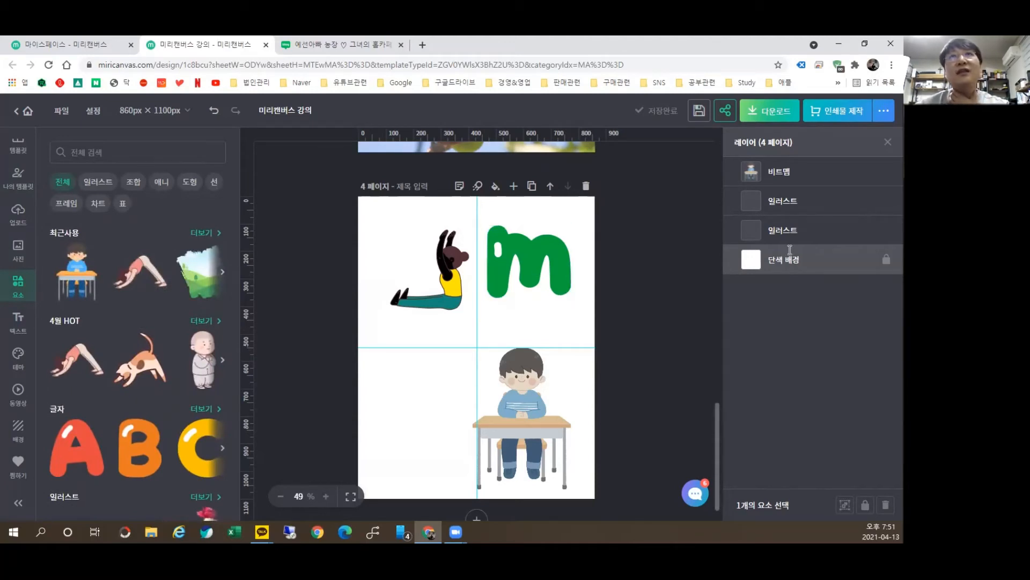
key(alt+Tab)
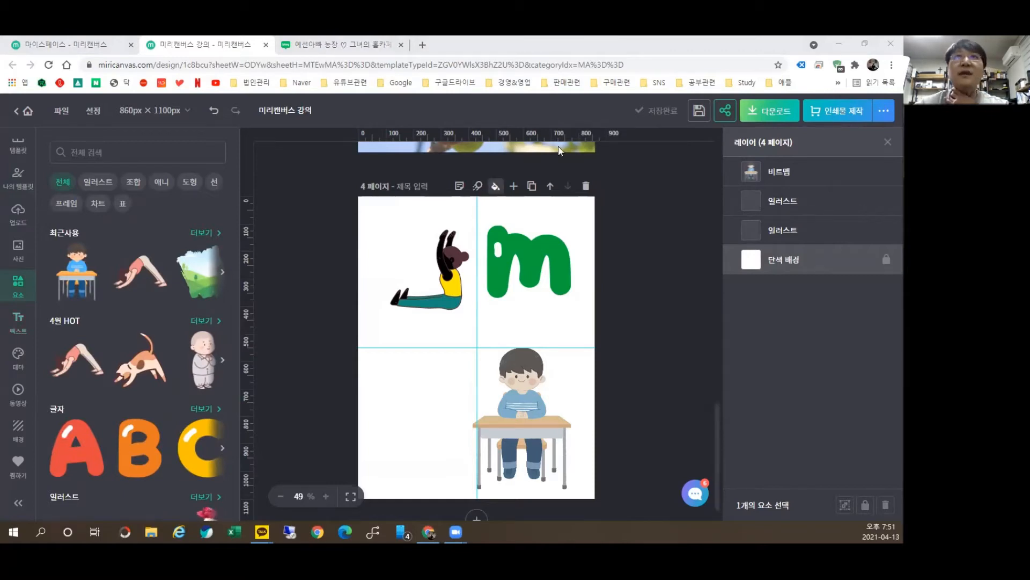
click(13, 322)
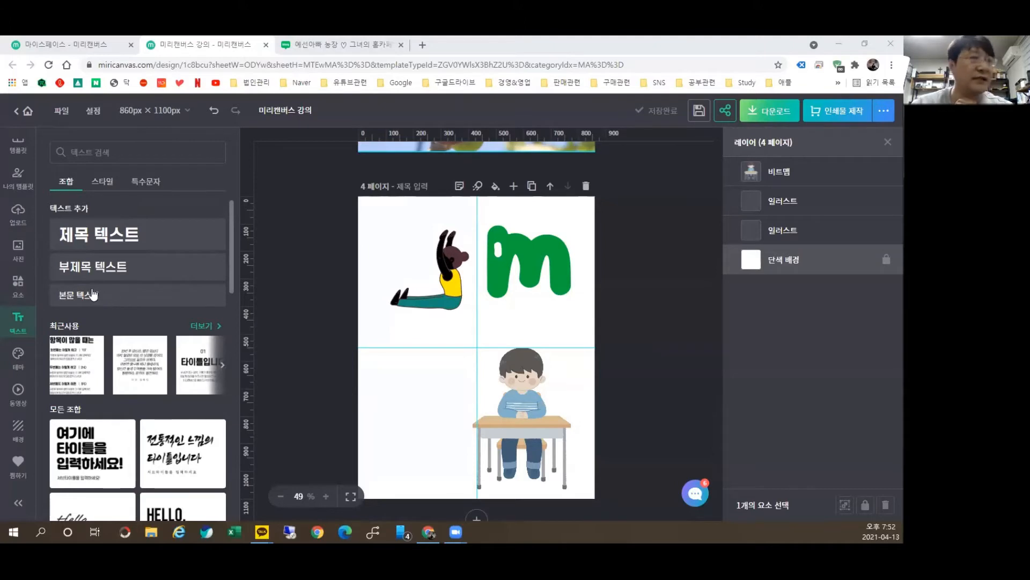
Step: Add a title text box on page 4 containing the person's name
click(115, 236)
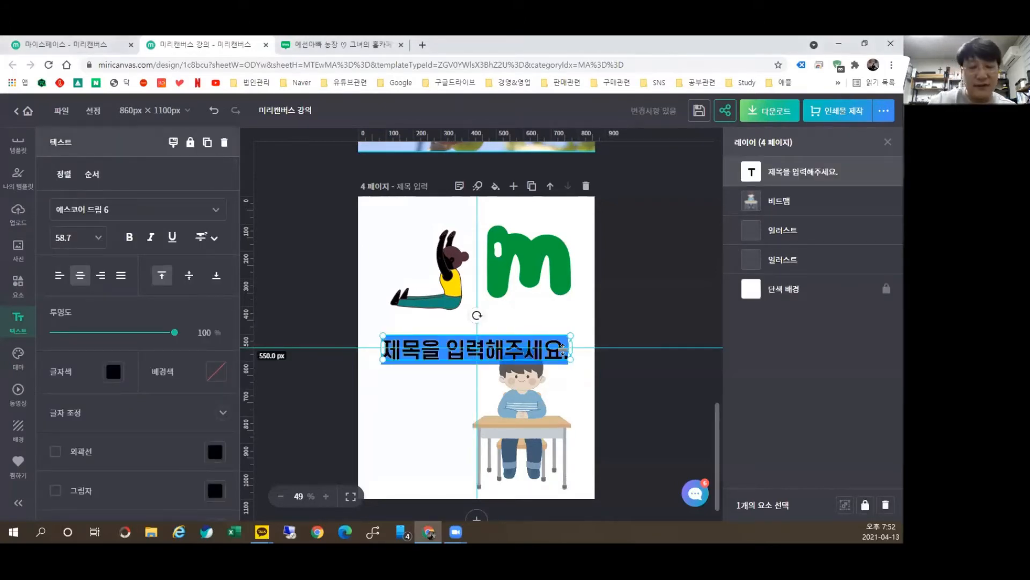
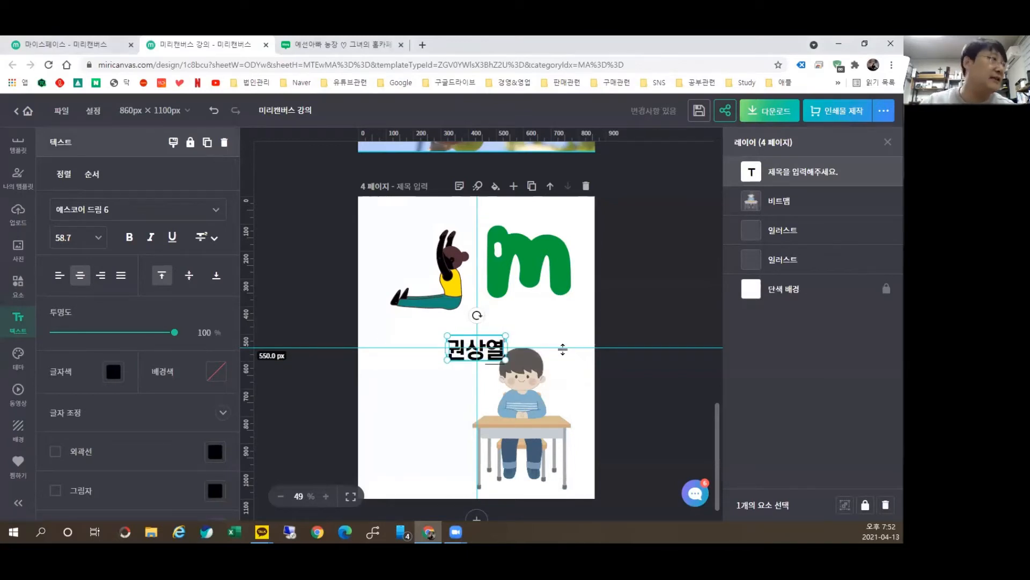
click(298, 295)
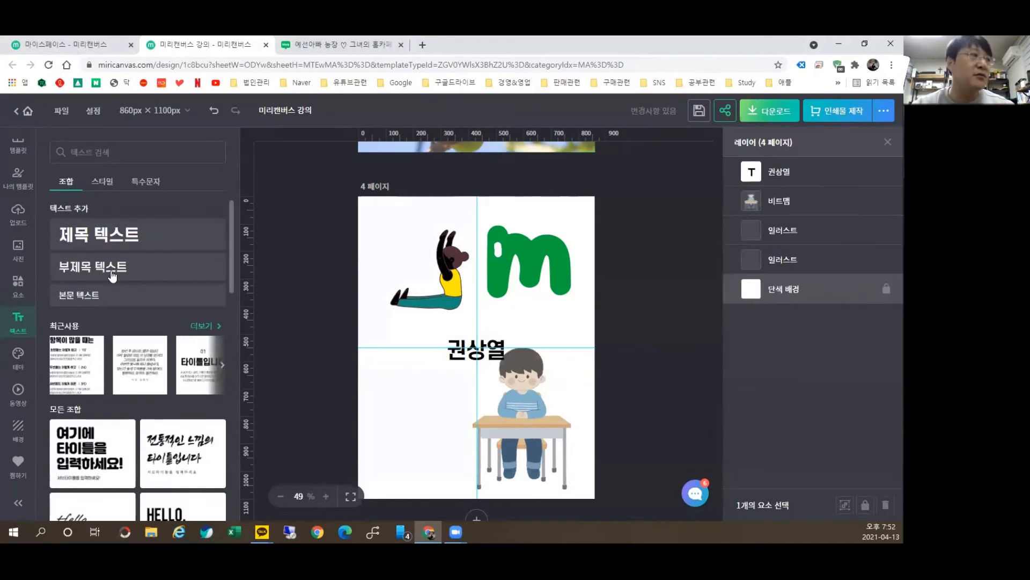
Step: Add a subtitle reading 예선아빠농장, placed below and left of the name
click(111, 275)
double_click(428, 352)
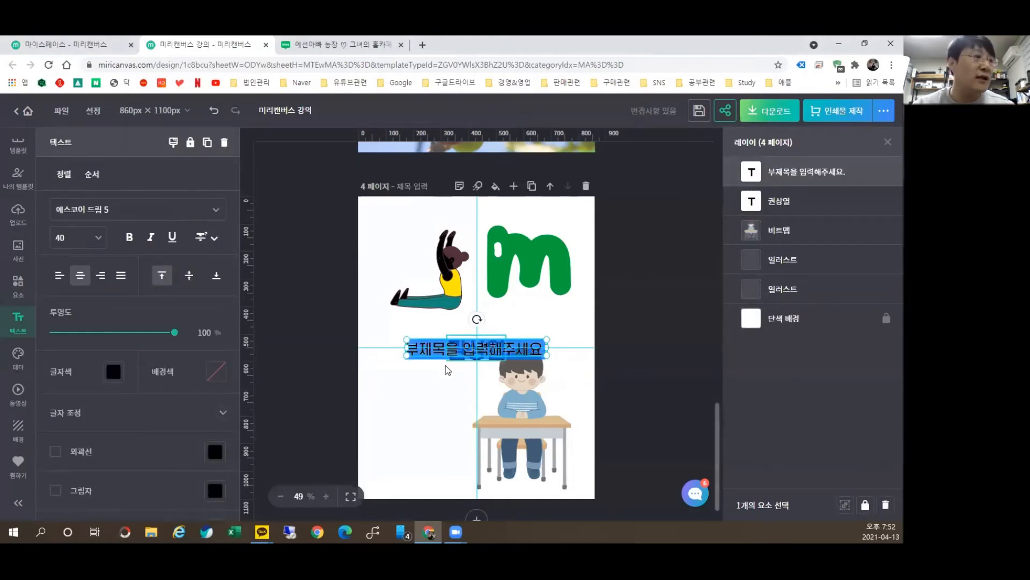
drag(428, 351, 492, 417)
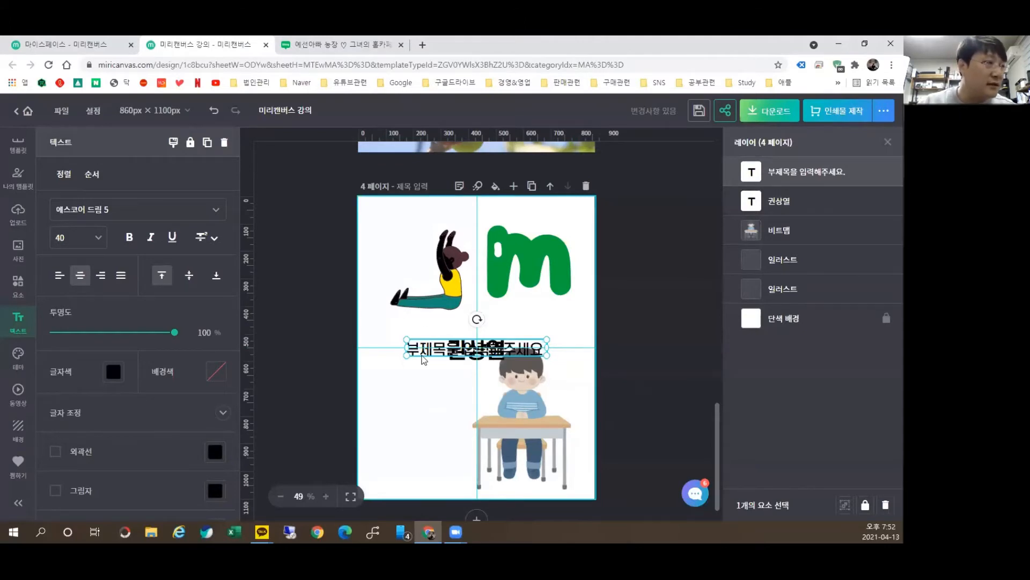
drag(441, 354, 405, 419)
double_click(405, 419)
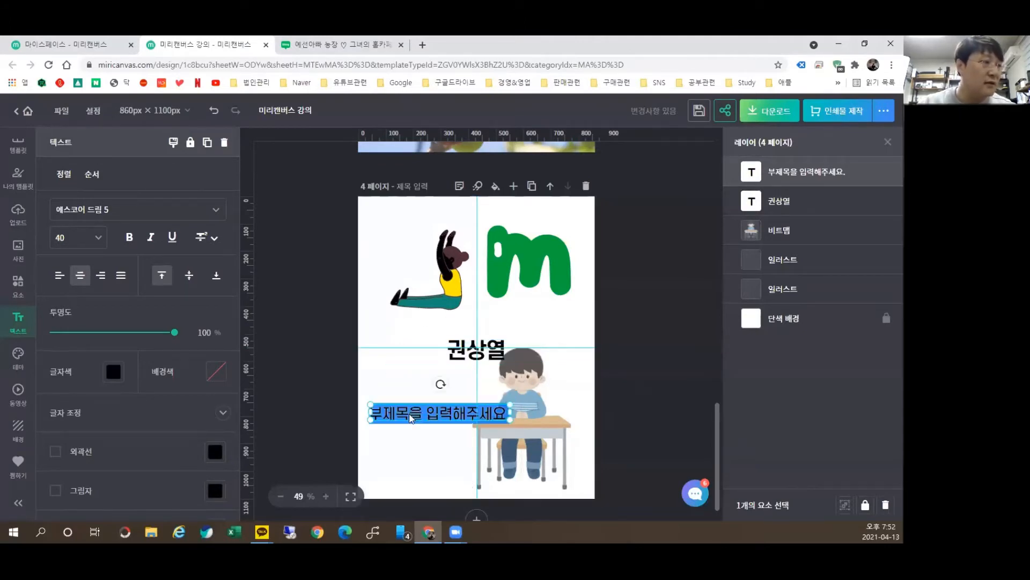
text(예선)
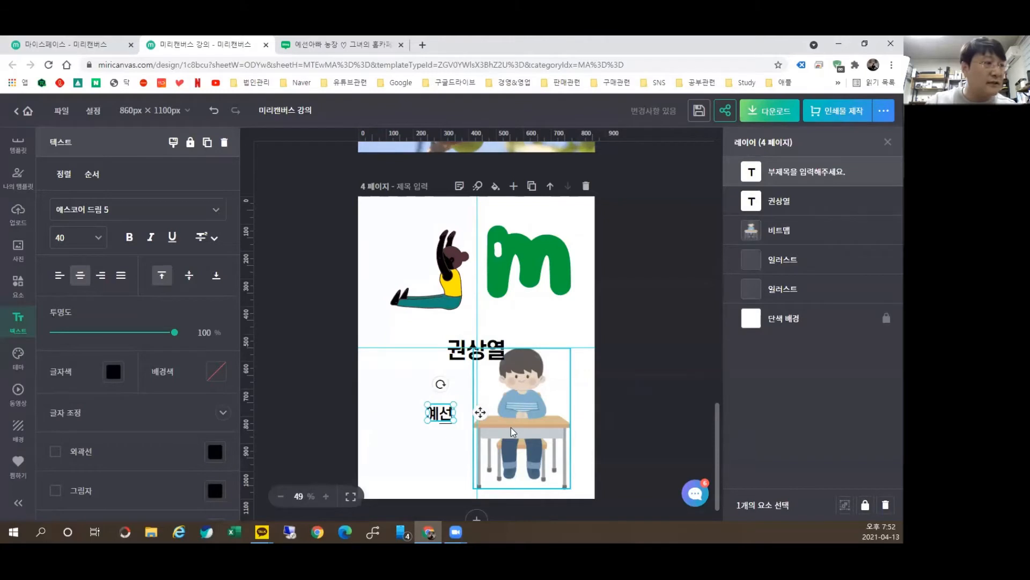
text(아빠농장)
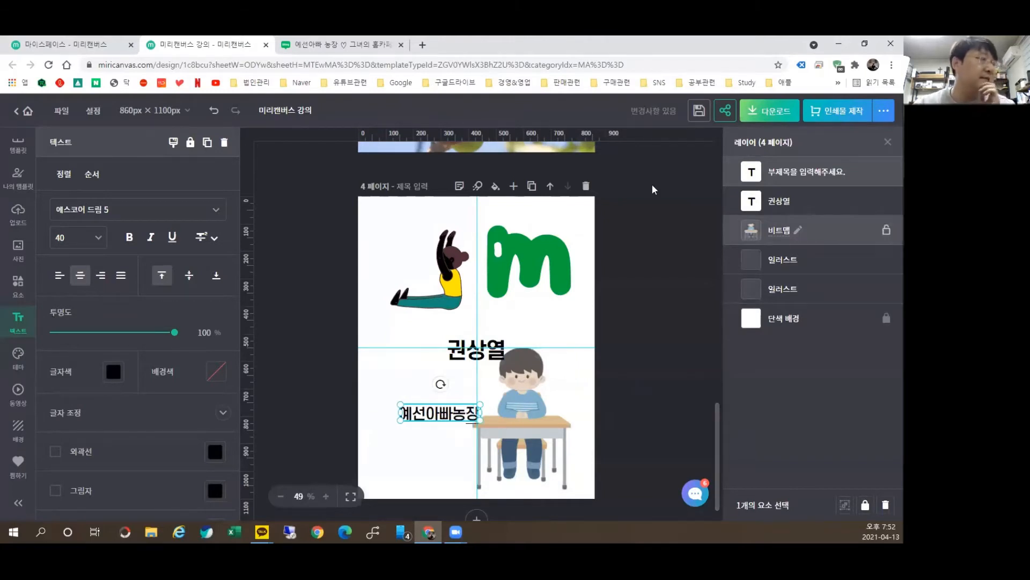
click(317, 265)
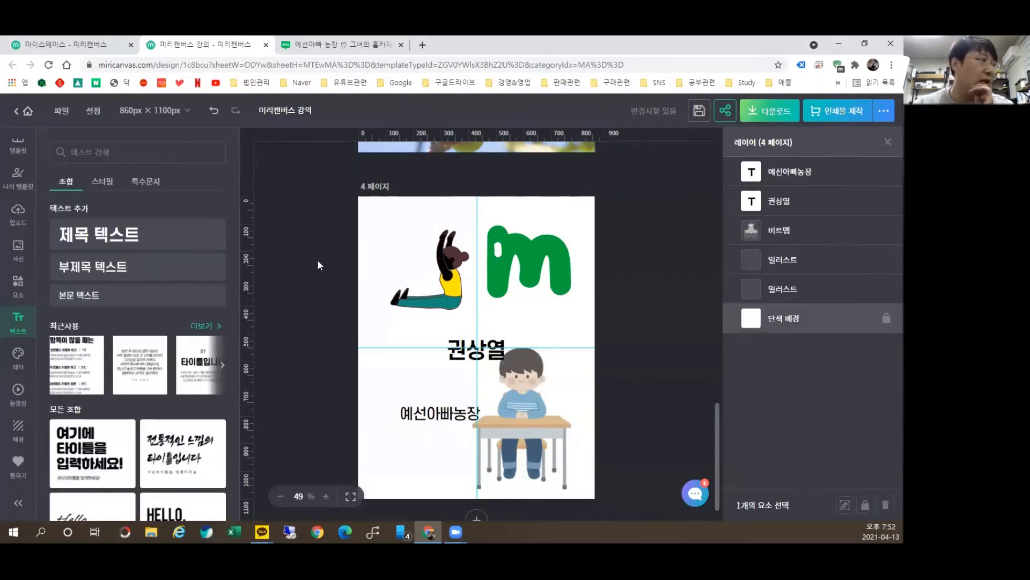
Step: Add a body text placeholder box to page 4
click(111, 293)
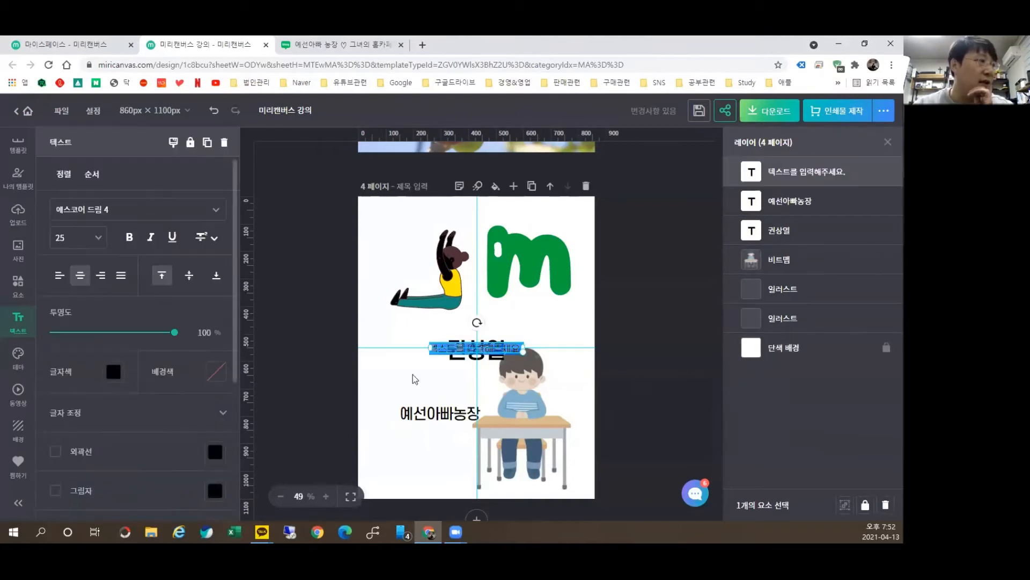
drag(473, 345, 427, 221)
click(310, 287)
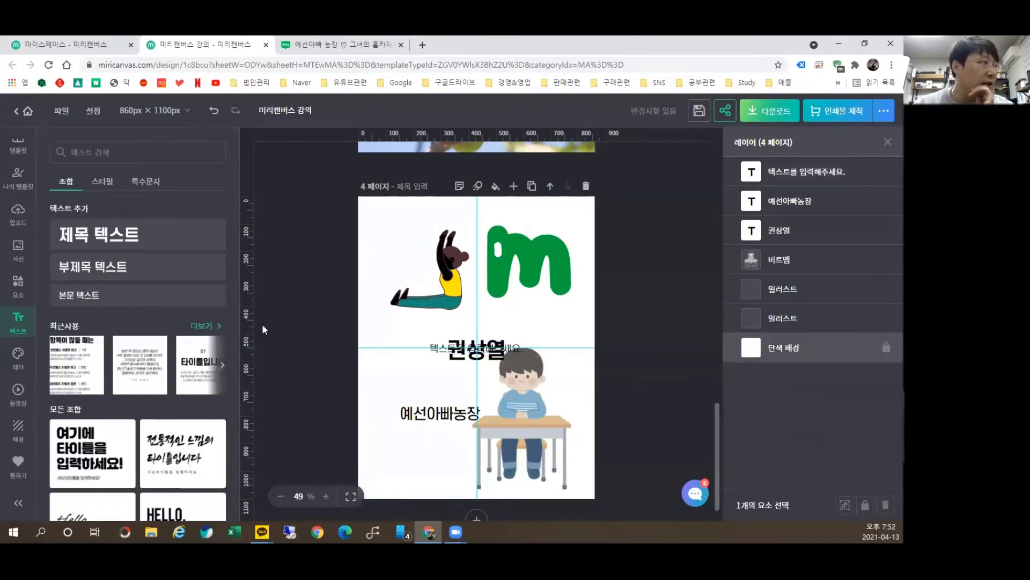
scroll(160, 331, down, 2)
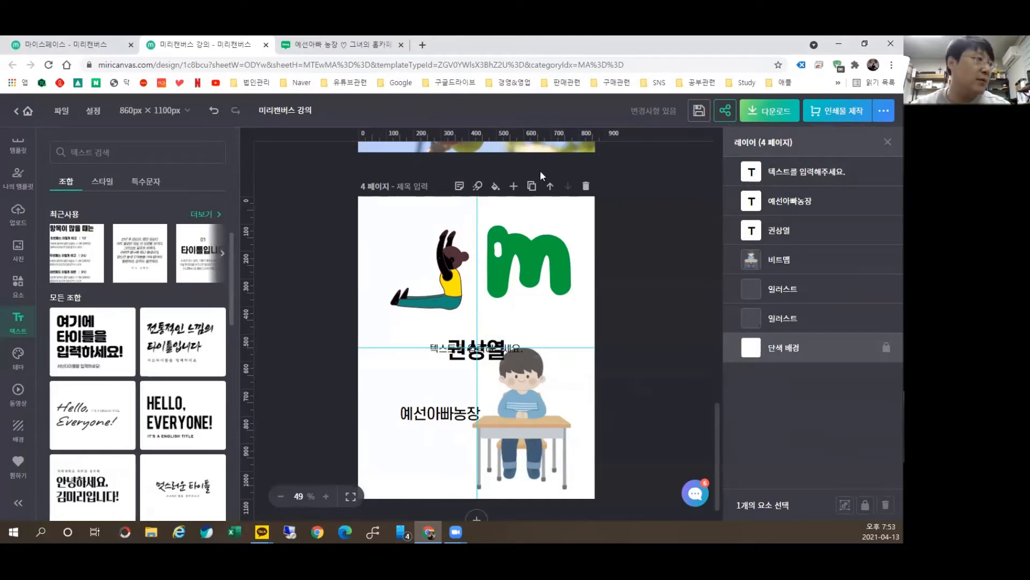
Step: Add page 5 with a bold title text set and retitle it 예선아빠농장
click(513, 186)
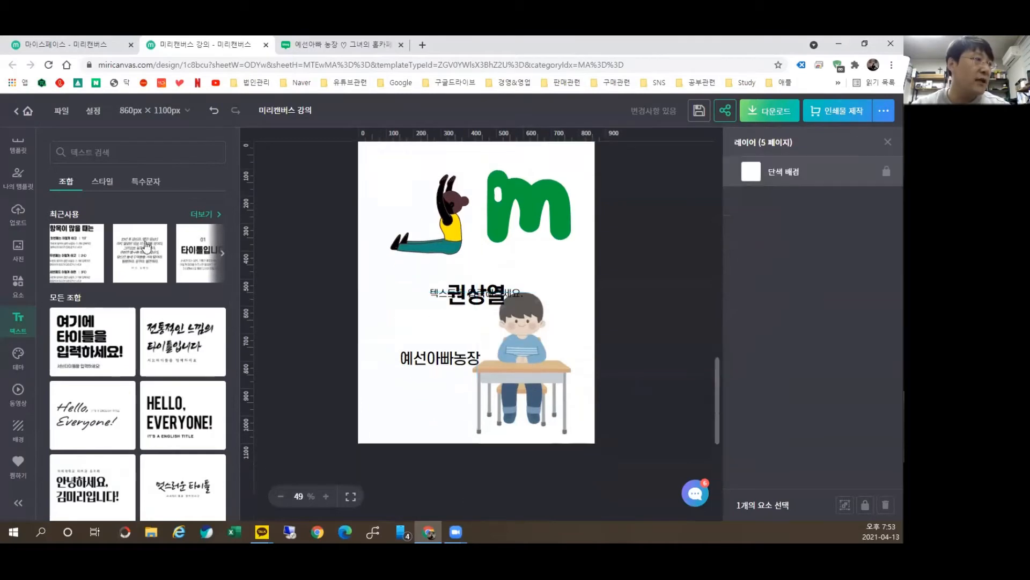
click(89, 348)
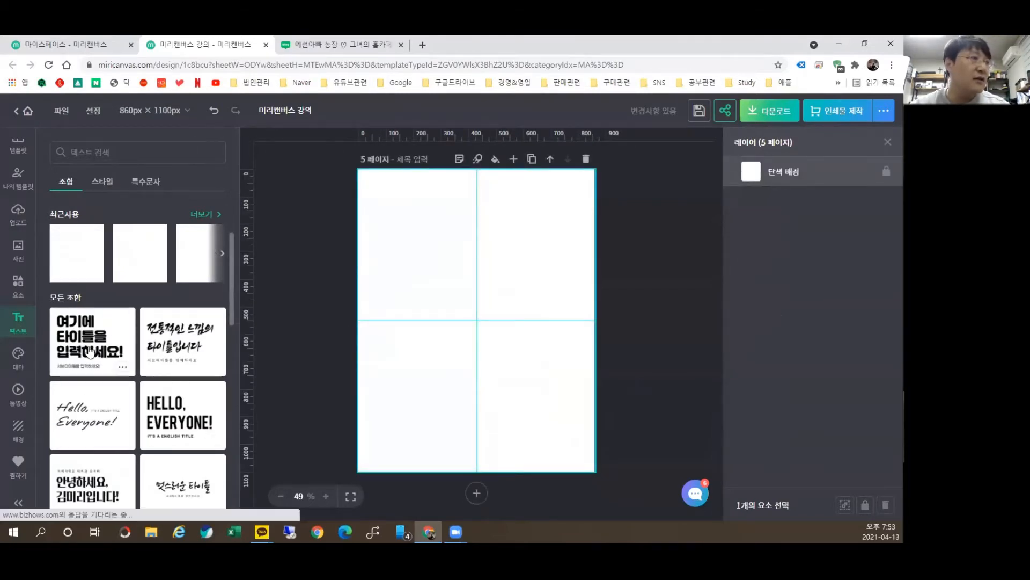
drag(469, 327, 431, 224)
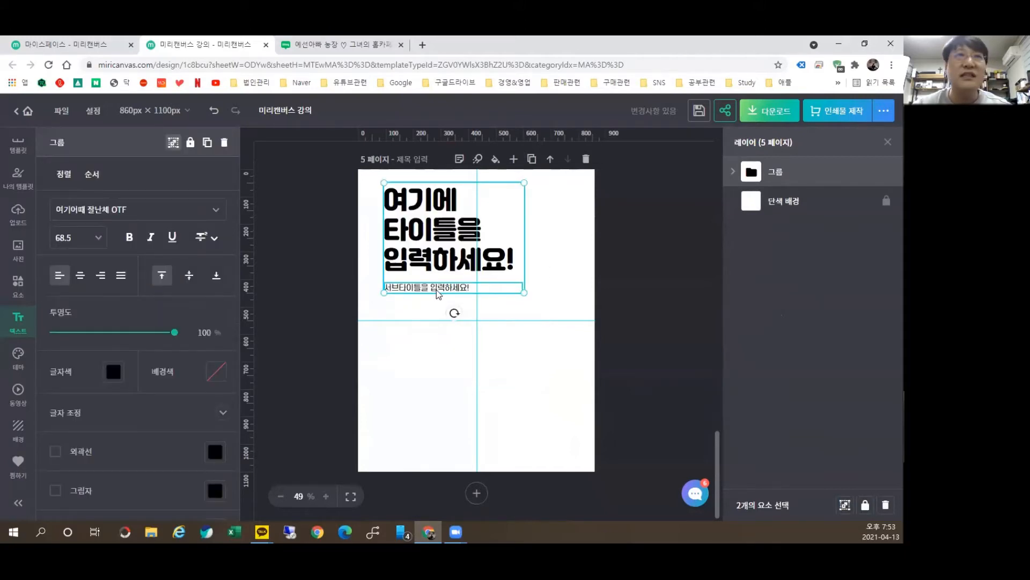
double_click(444, 225)
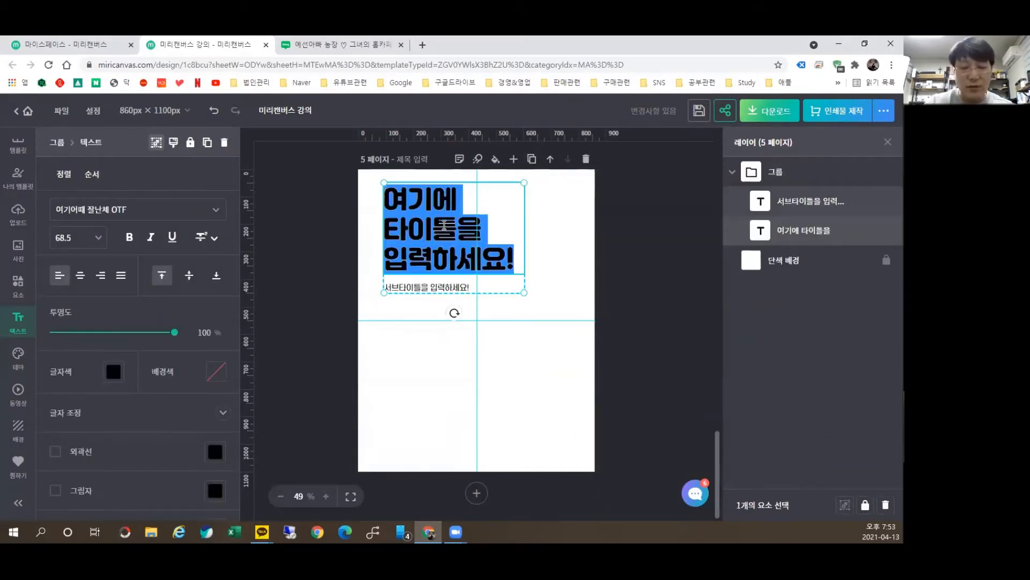
text(예선아빠)
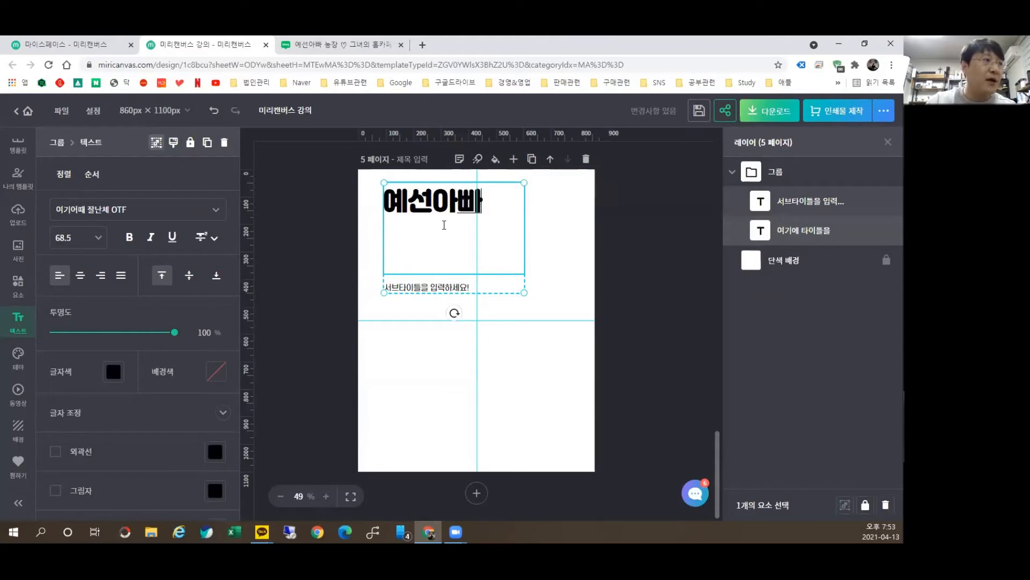
text(농ㅈㅏㅇ)
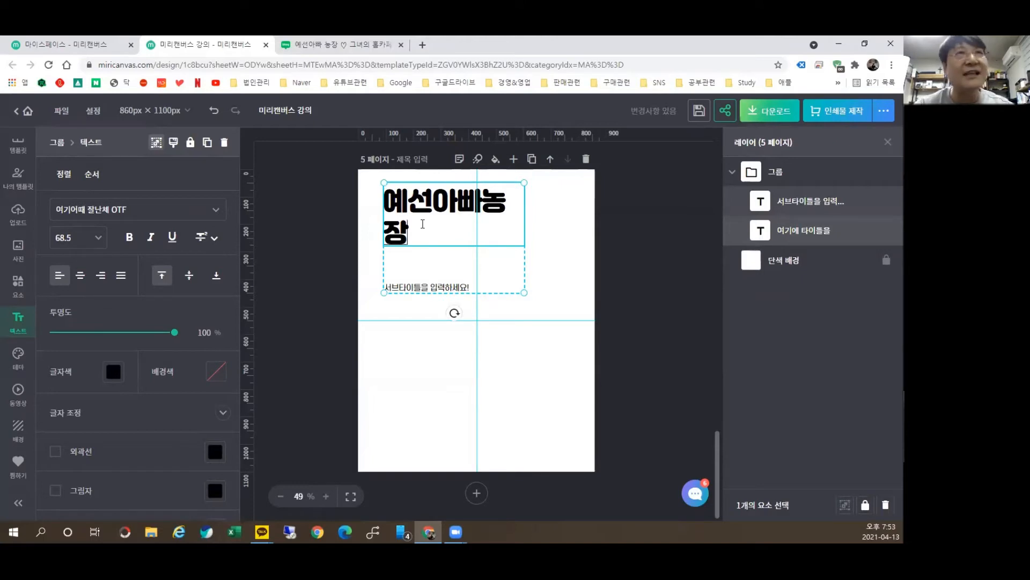
click(779, 171)
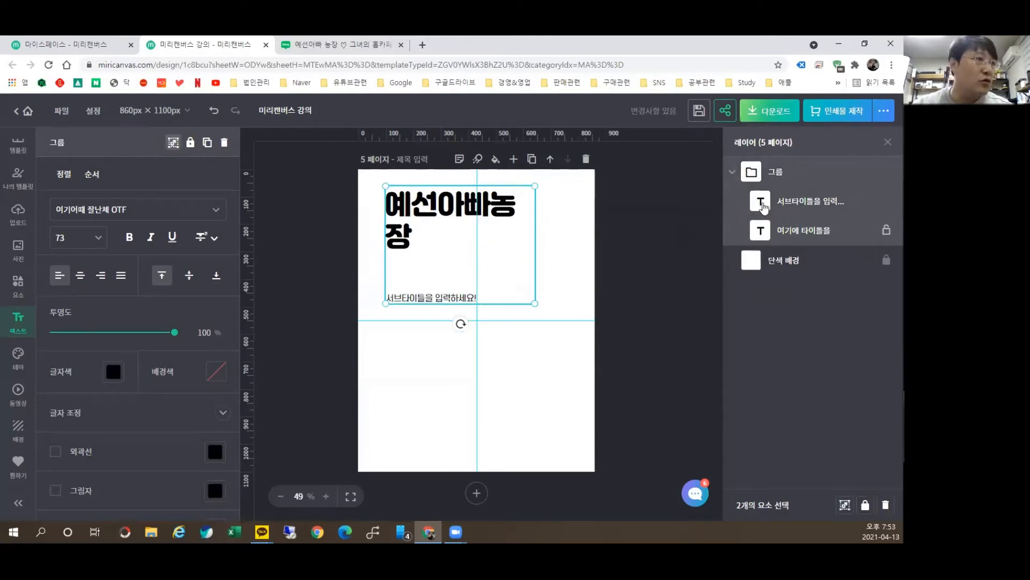
Step: Ungroup the set, widen 예선아빠농장 onto one line, and move the subtitle up beneath it
right_click(492, 206)
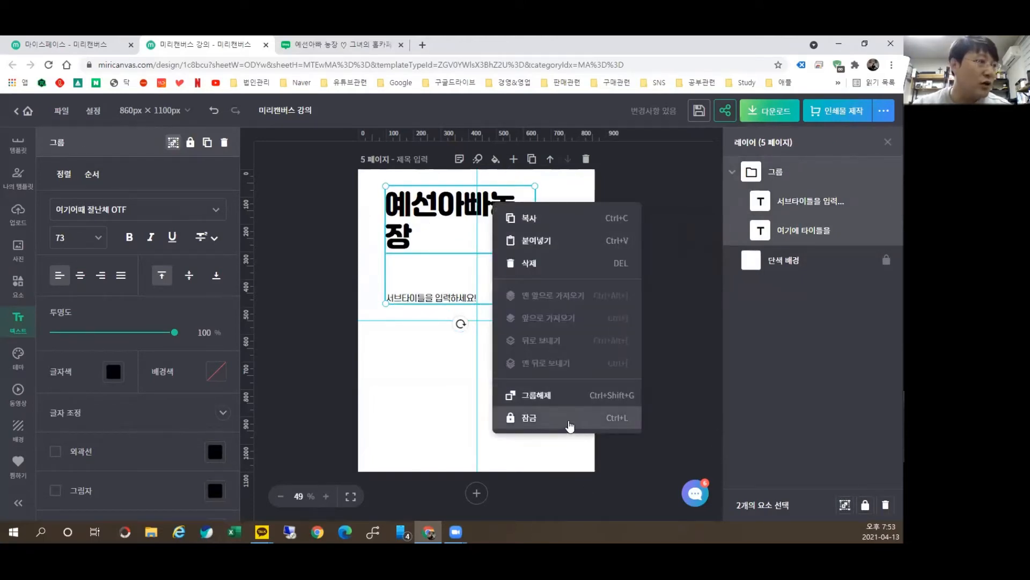
click(574, 395)
click(526, 225)
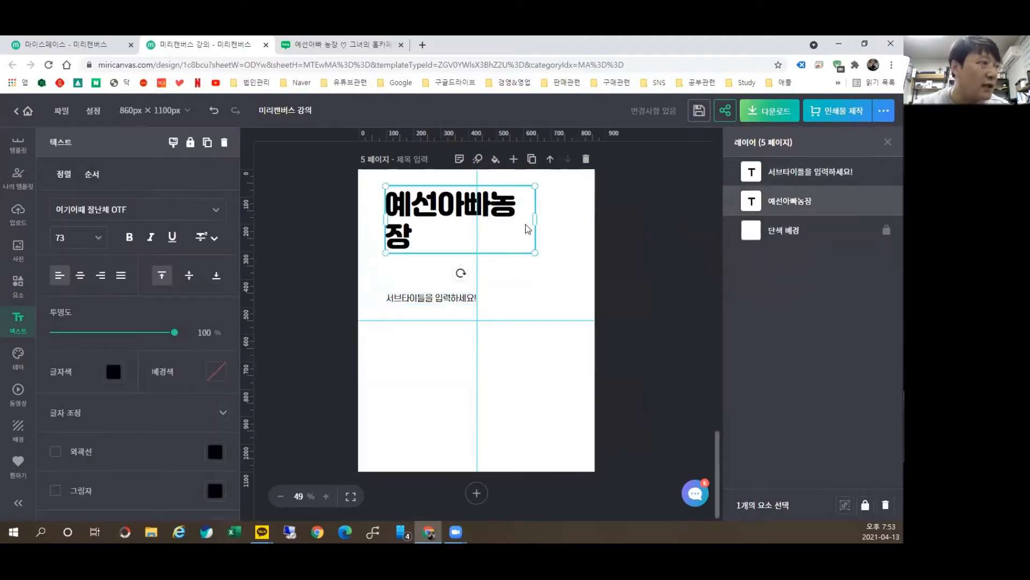
drag(538, 217, 556, 232)
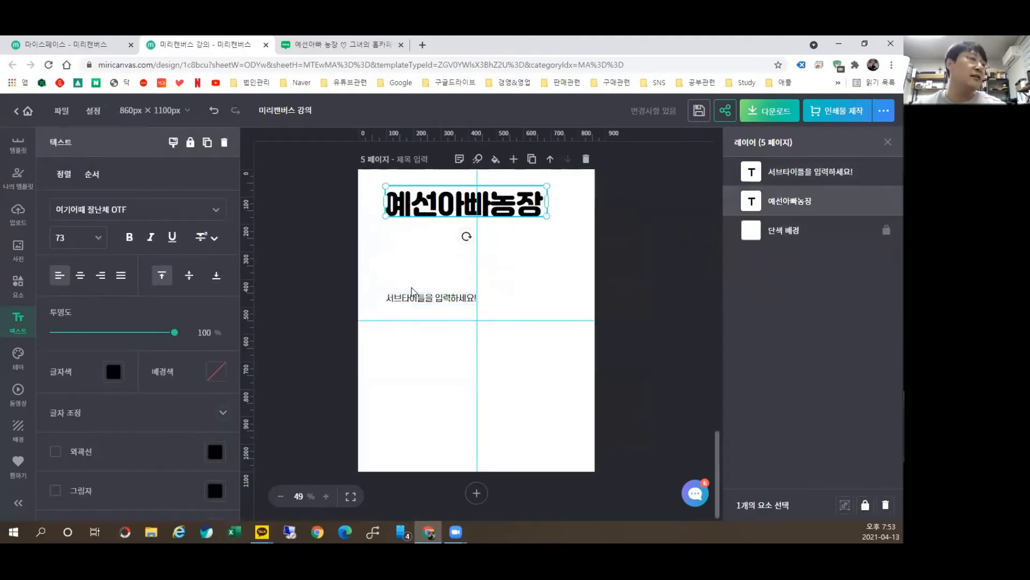
click(422, 299)
drag(422, 302, 420, 243)
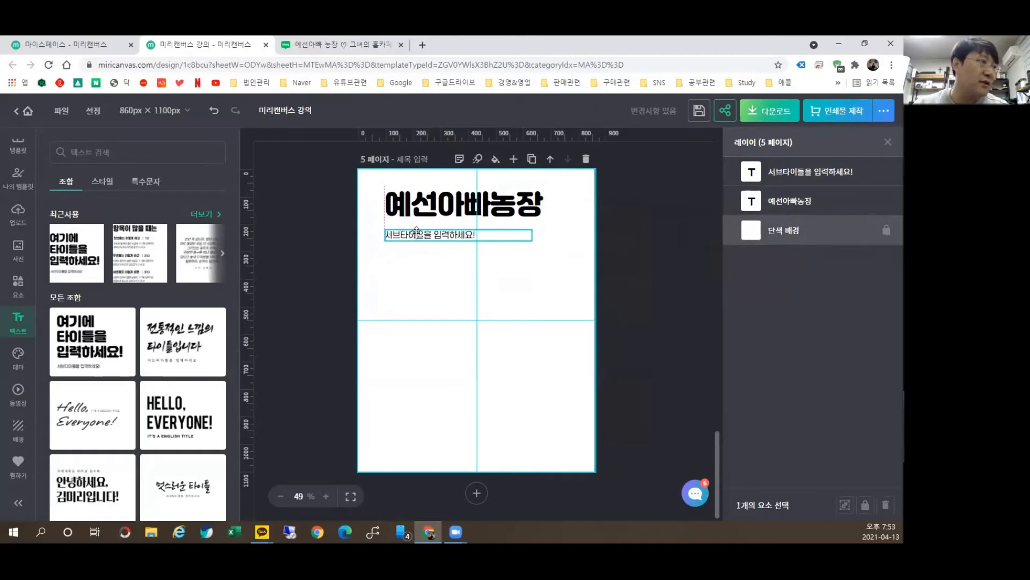
Step: Add a brush-style text set under the farm name, aligned to its left edge and enlarged
click(515, 389)
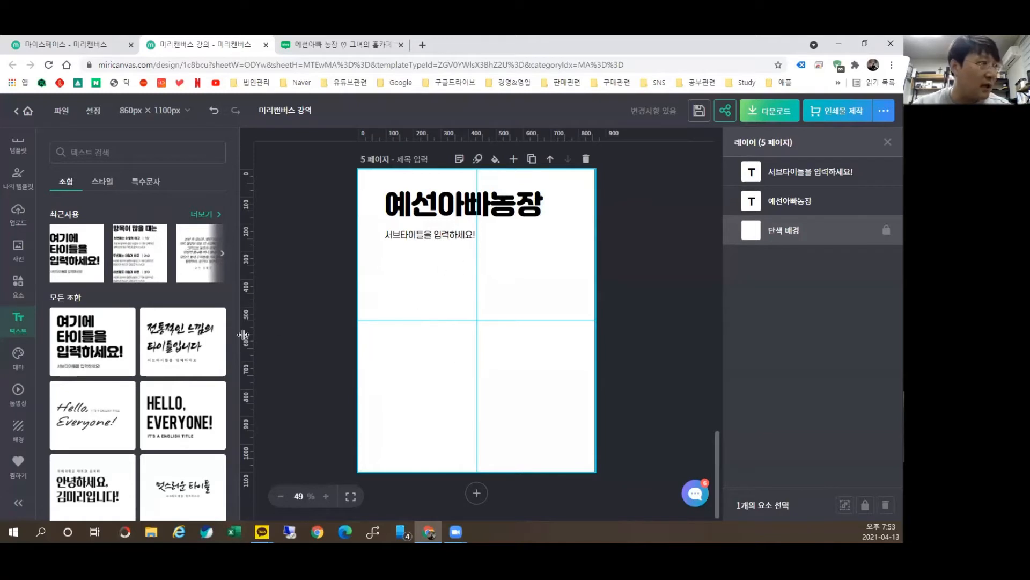
drag(183, 342, 545, 339)
drag(490, 294, 449, 291)
drag(525, 352, 566, 391)
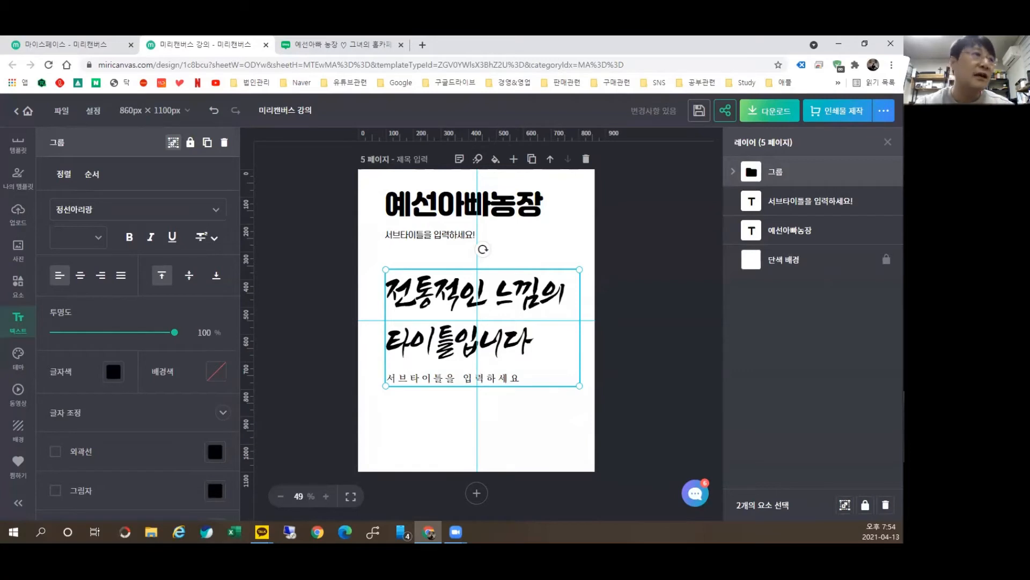
Step: Change its lines to 안동시정보화농업인회 and 2021년 4월 13일 온라인 강의
double_click(449, 288)
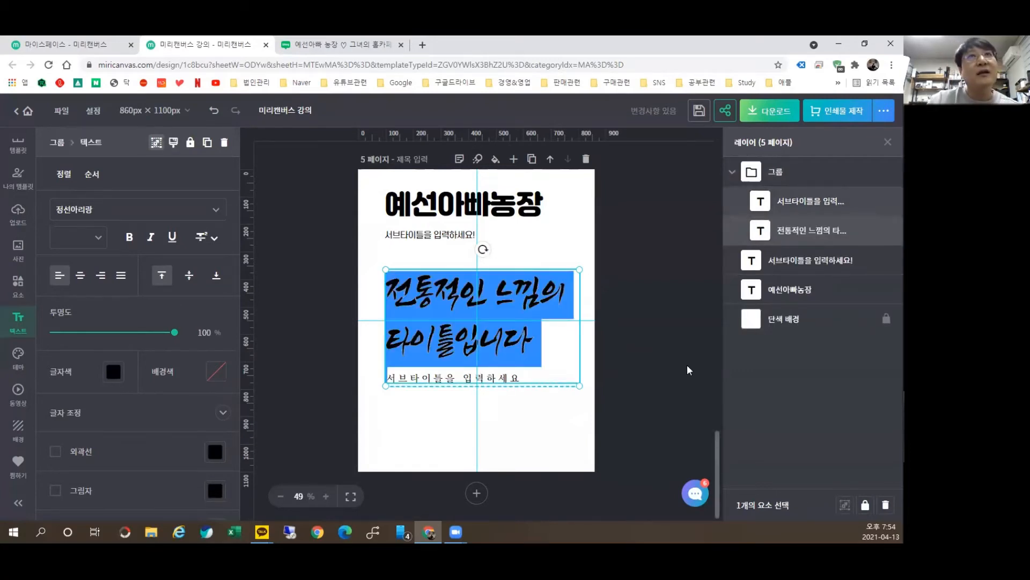
text(안동)
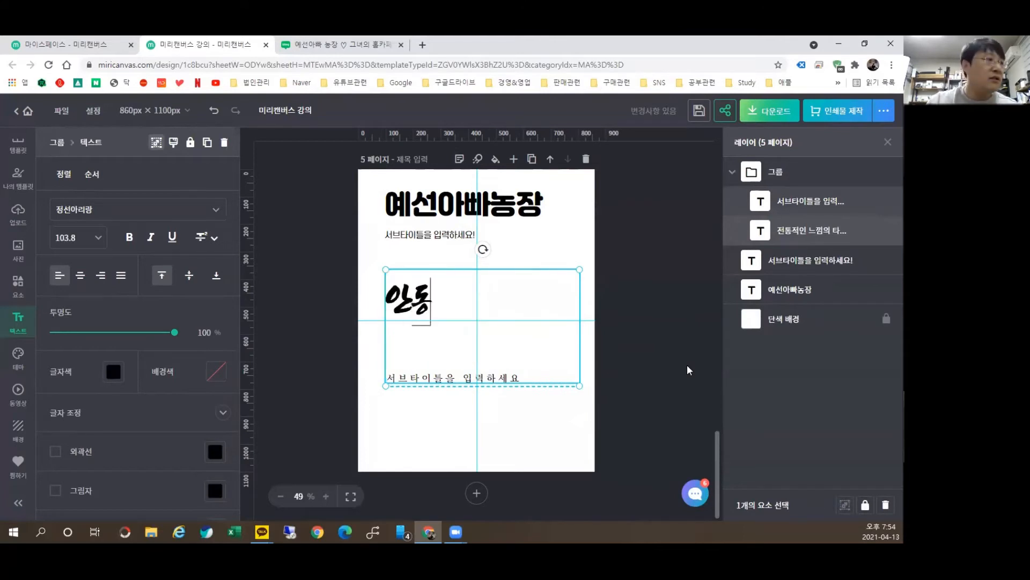
text(시정보화농업인회)
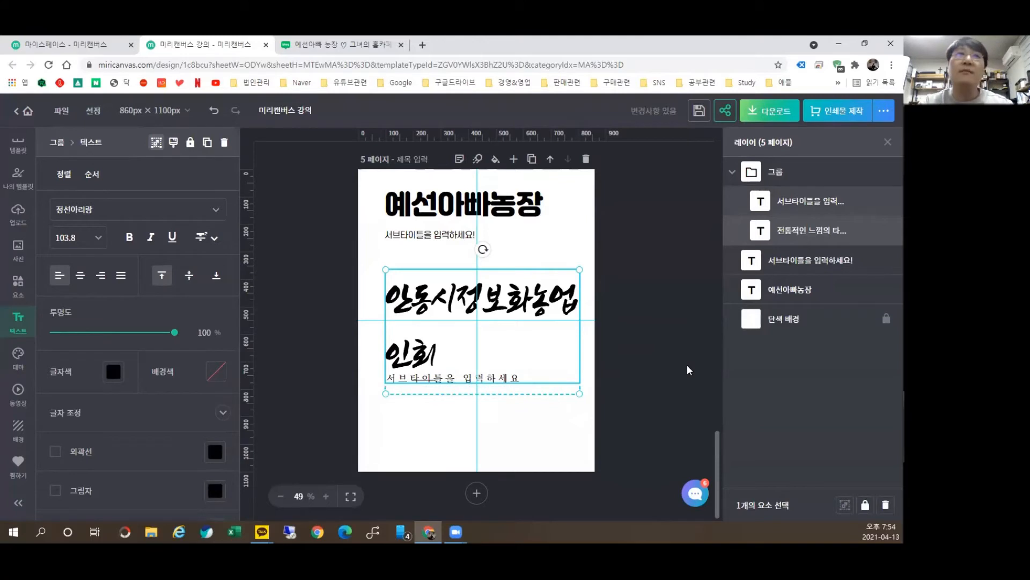
click(509, 389)
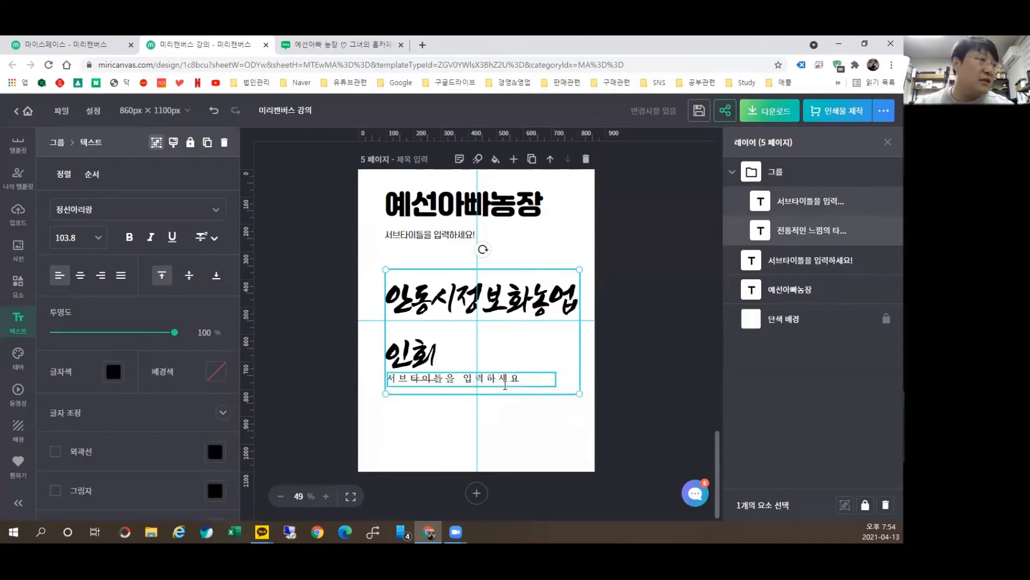
double_click(506, 388)
text(2)
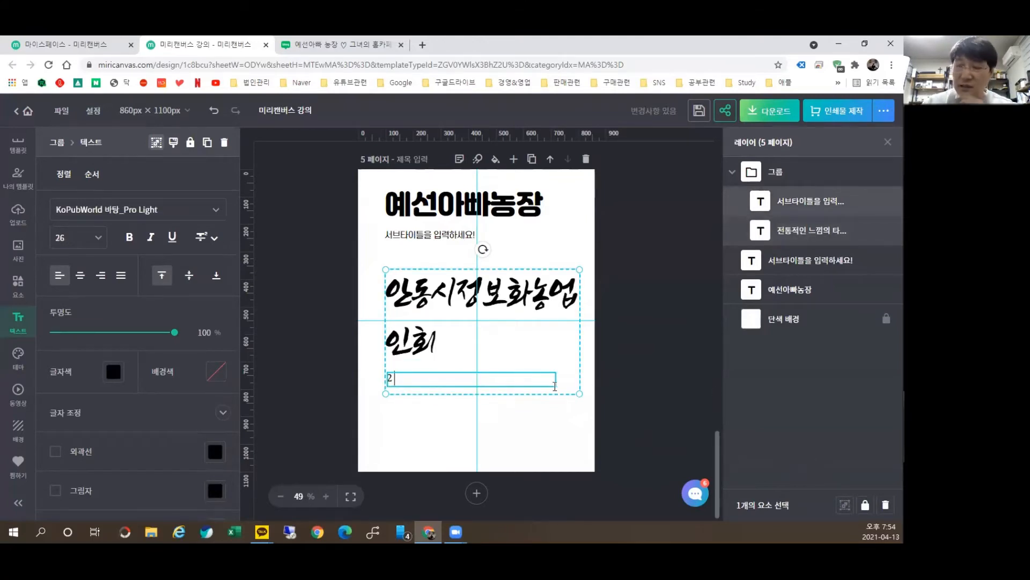
text(021년 4우러 1)
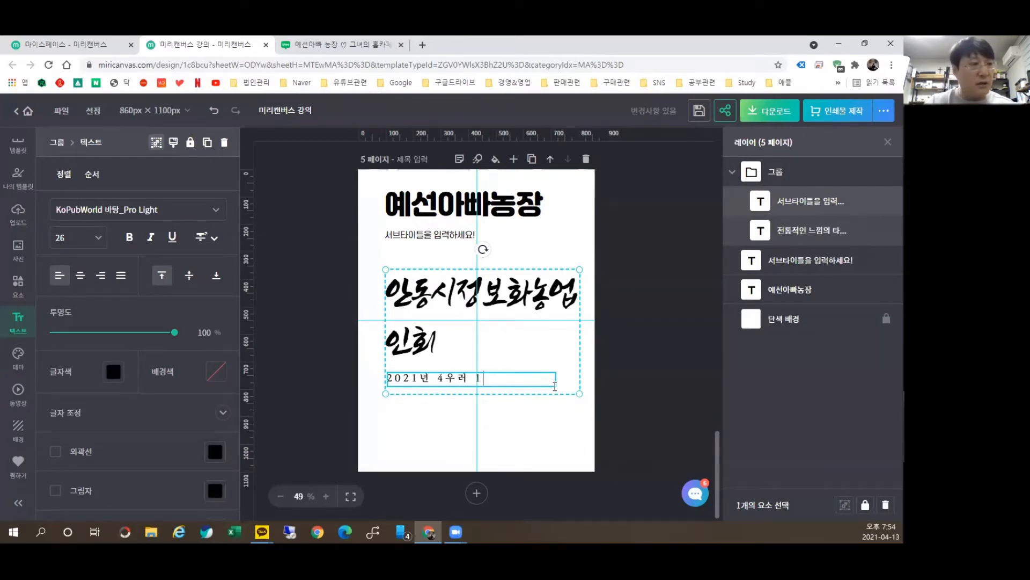
key(BackSpace)
key(BackSpace)
key(BackSpace)
key(BackSpace)
text(월 13일 온)
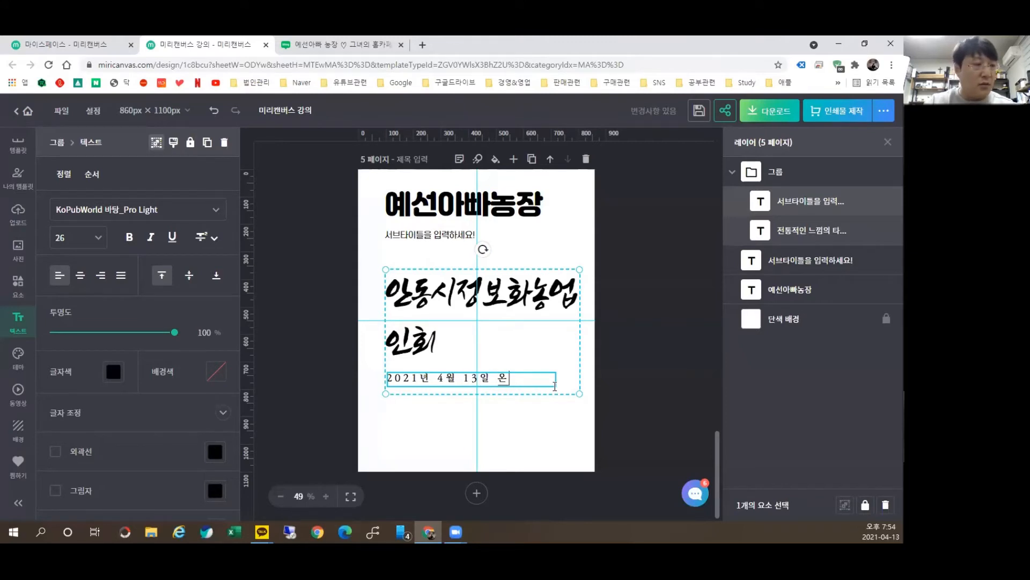
text(라인 ㄱㅏㅇ으)
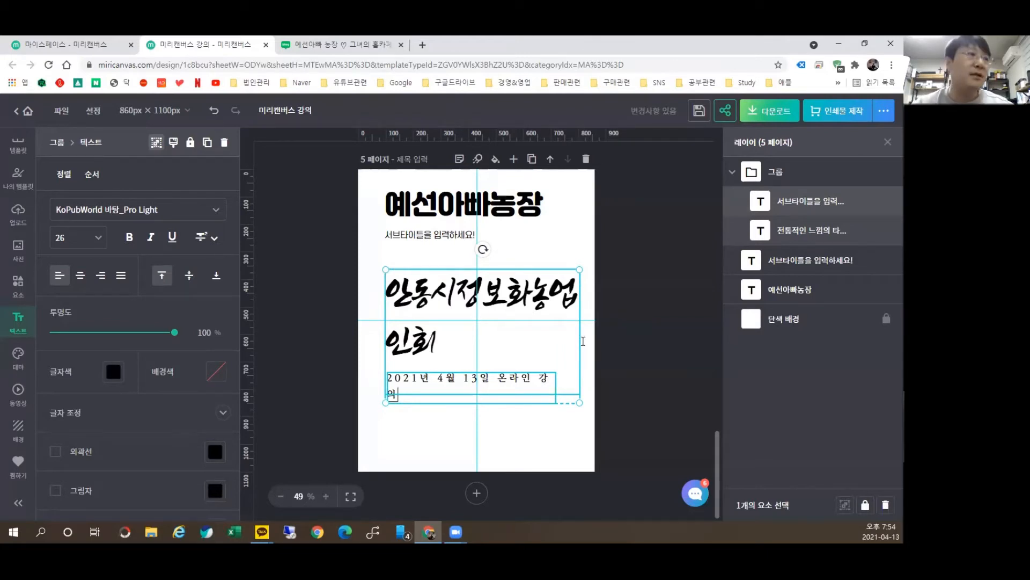
click(632, 288)
Step: Ungroup the event title and date, and widen the date onto one line
click(556, 298)
right_click(556, 298)
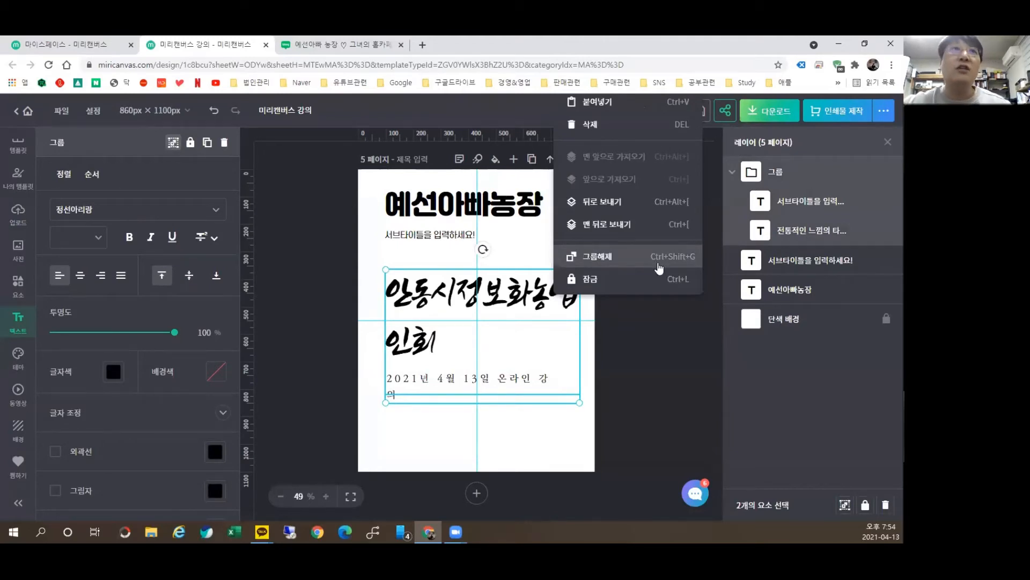
click(662, 269)
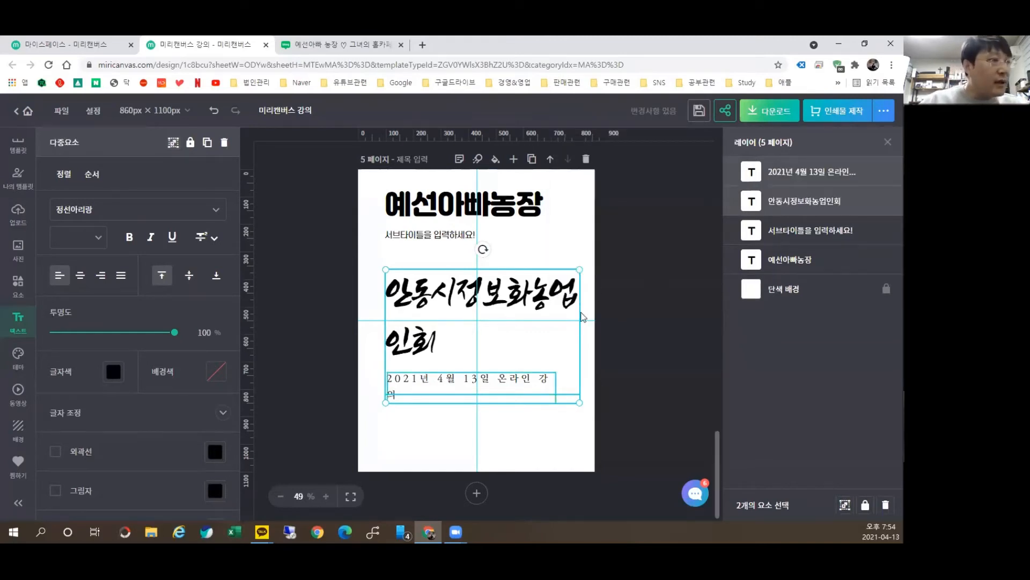
drag(505, 312, 495, 308)
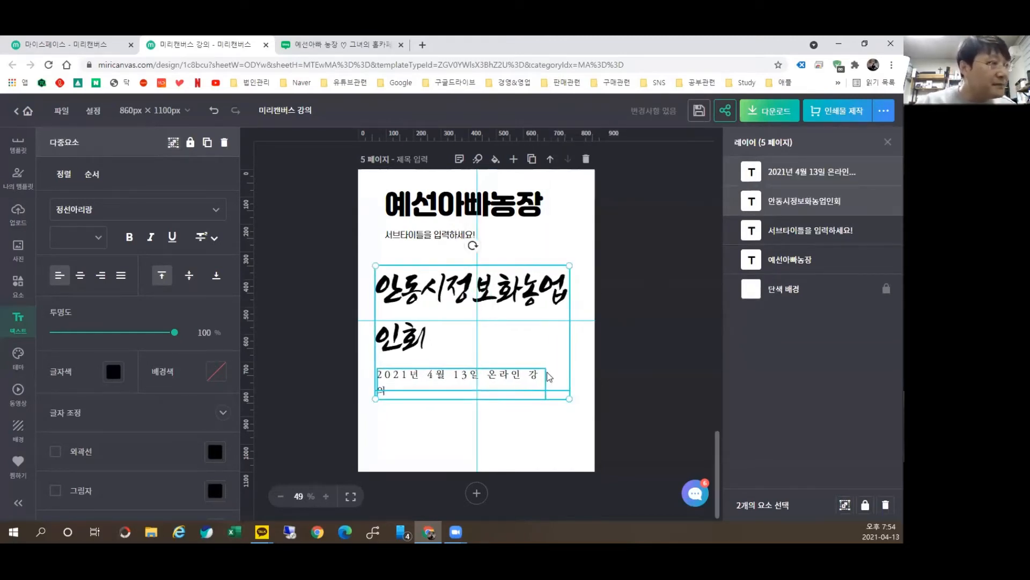
click(546, 396)
click(531, 380)
drag(545, 383, 566, 383)
Step: Widen 안동시정보화농업인회 so it shows fully and set its font size to 72
click(555, 304)
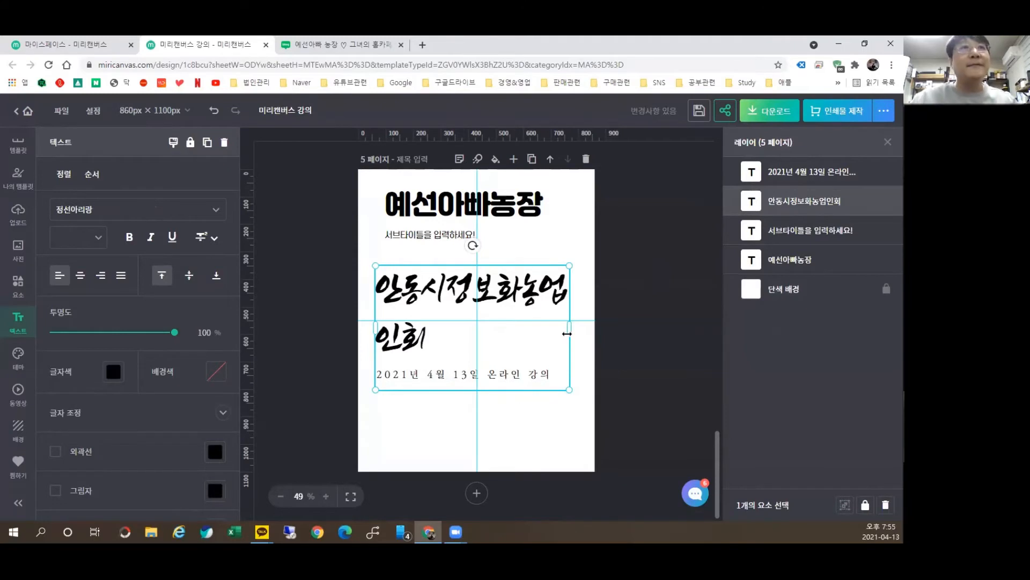
drag(567, 333, 620, 330)
drag(559, 293, 543, 299)
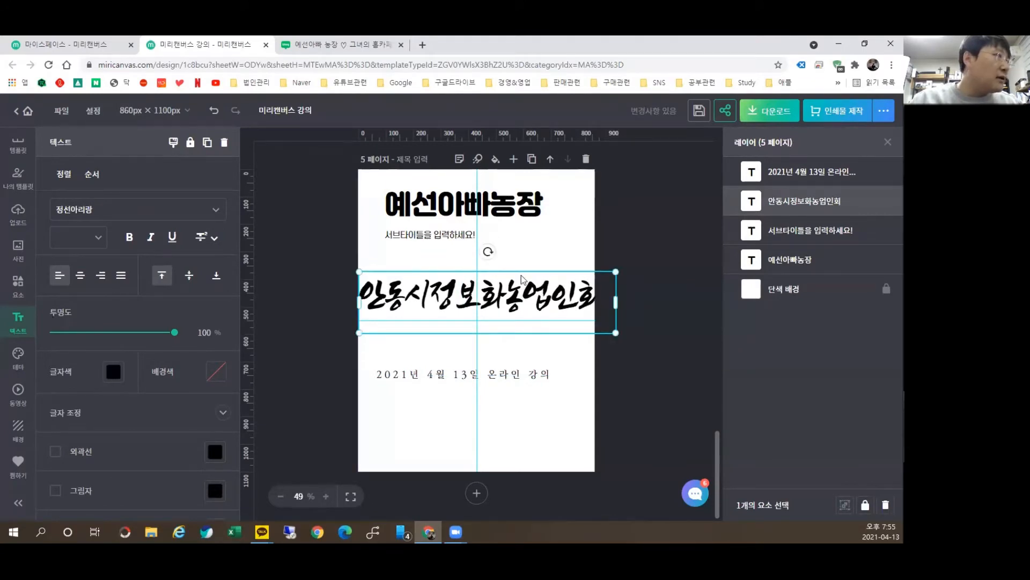
click(80, 237)
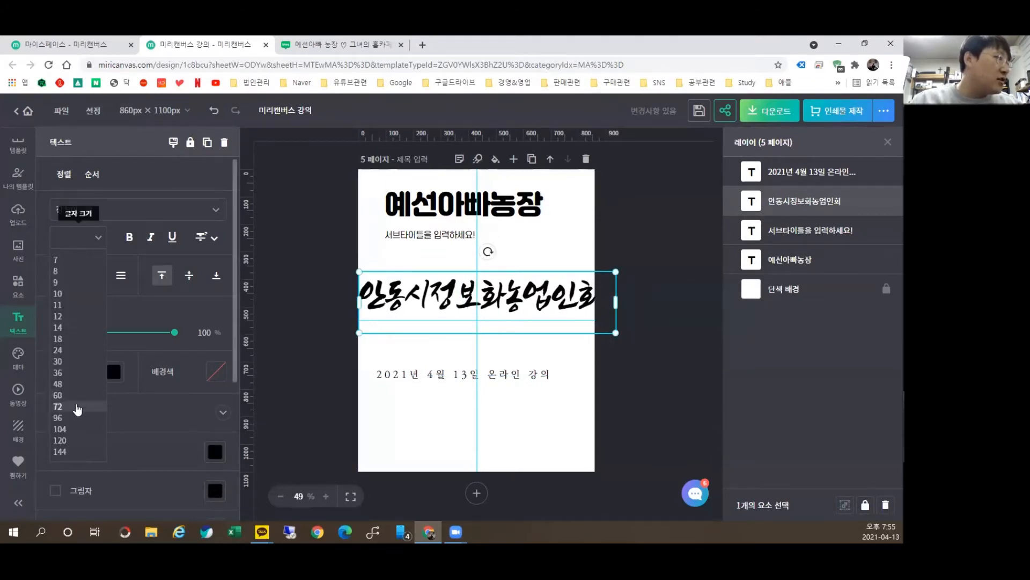
click(63, 395)
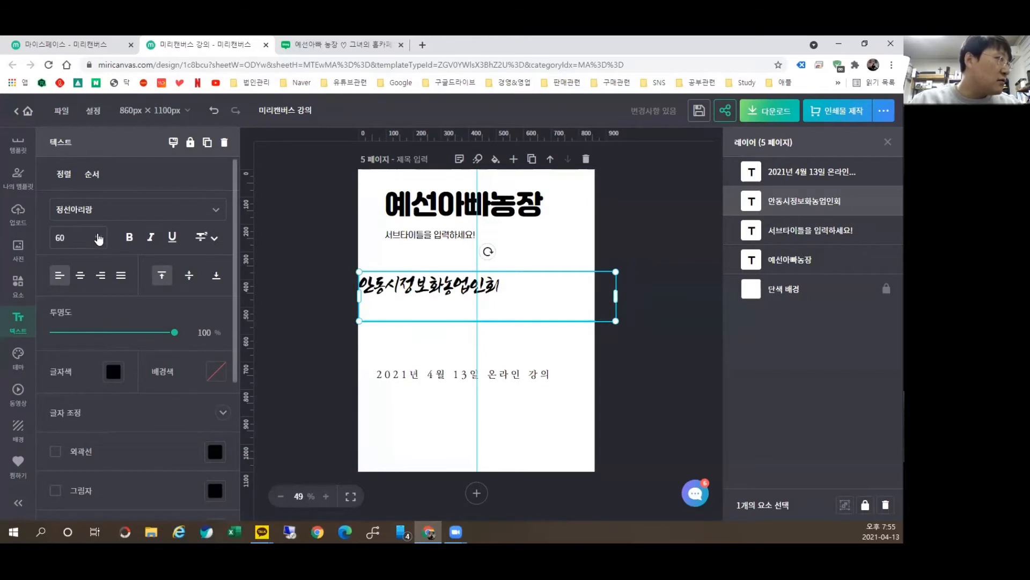
click(98, 238)
click(73, 410)
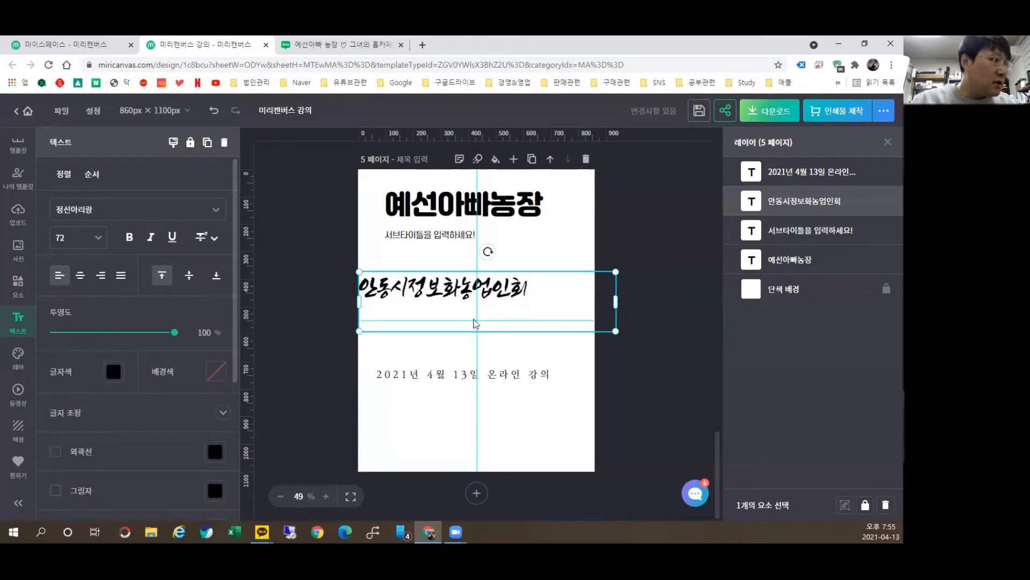
Step: Position the event title directly above the date, just under the farm name
drag(513, 294, 539, 324)
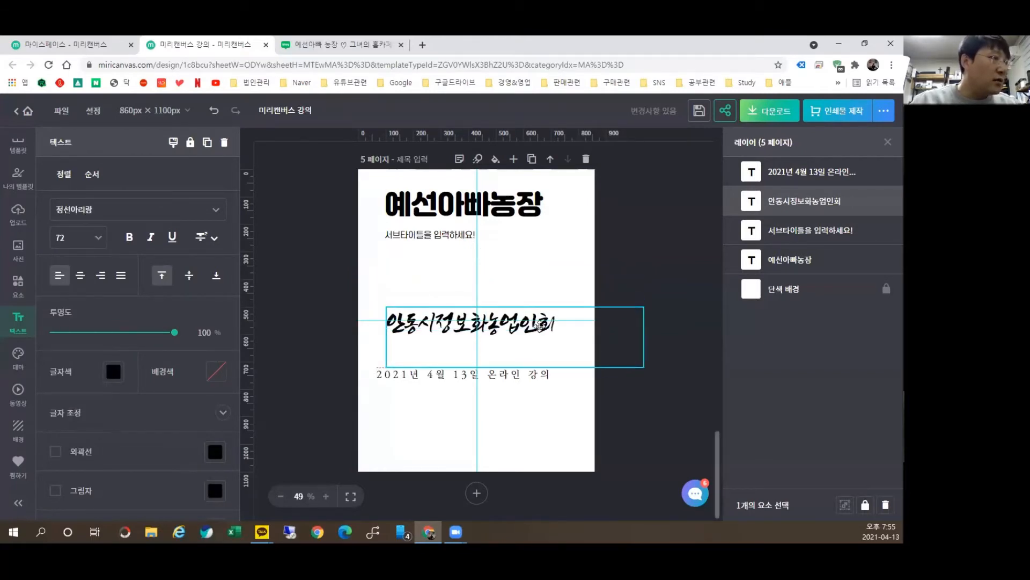
click(517, 421)
click(489, 379)
drag(490, 379, 498, 358)
click(523, 413)
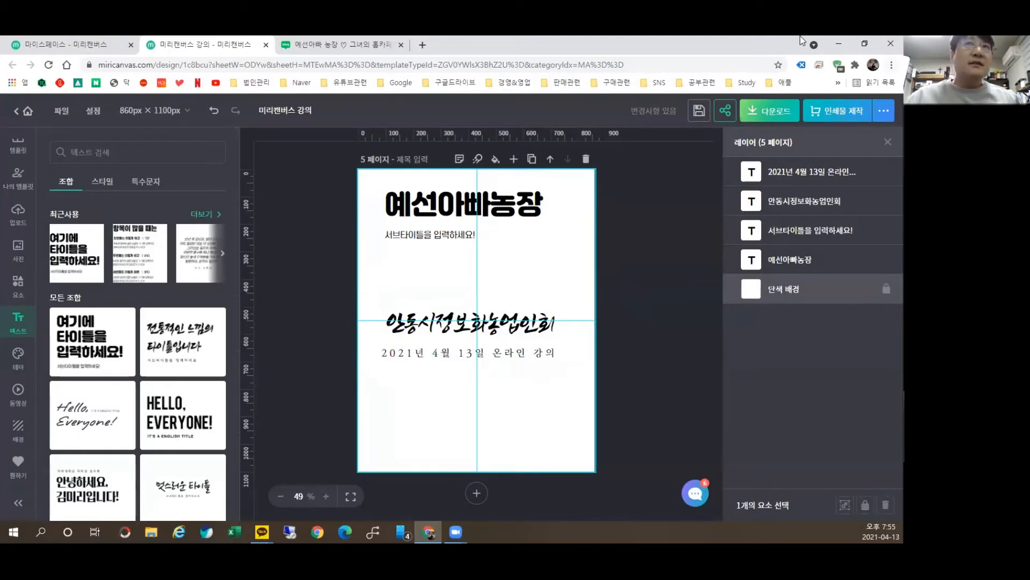
scroll(83, 216, down, 5)
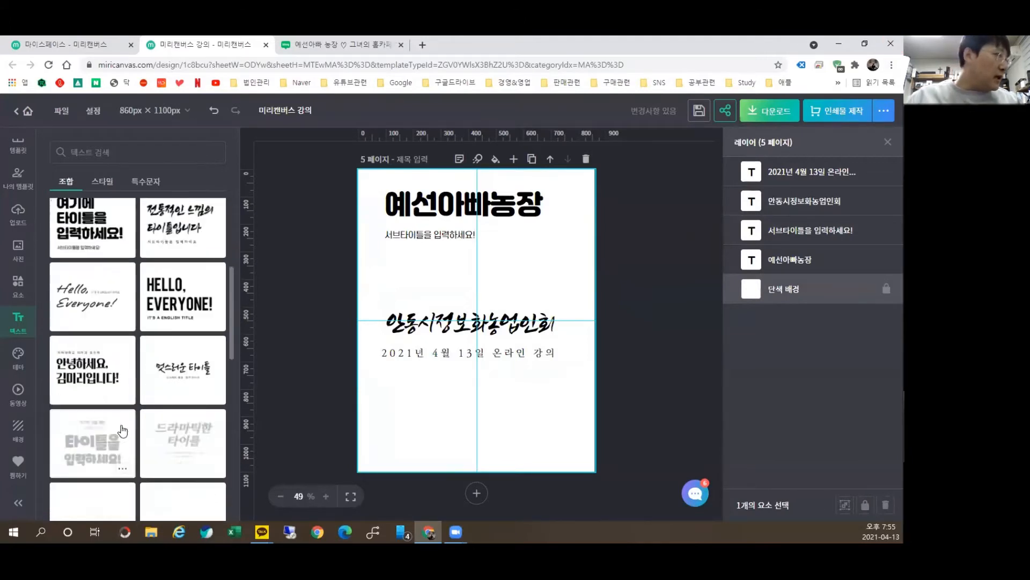
scroll(97, 301, down, 8)
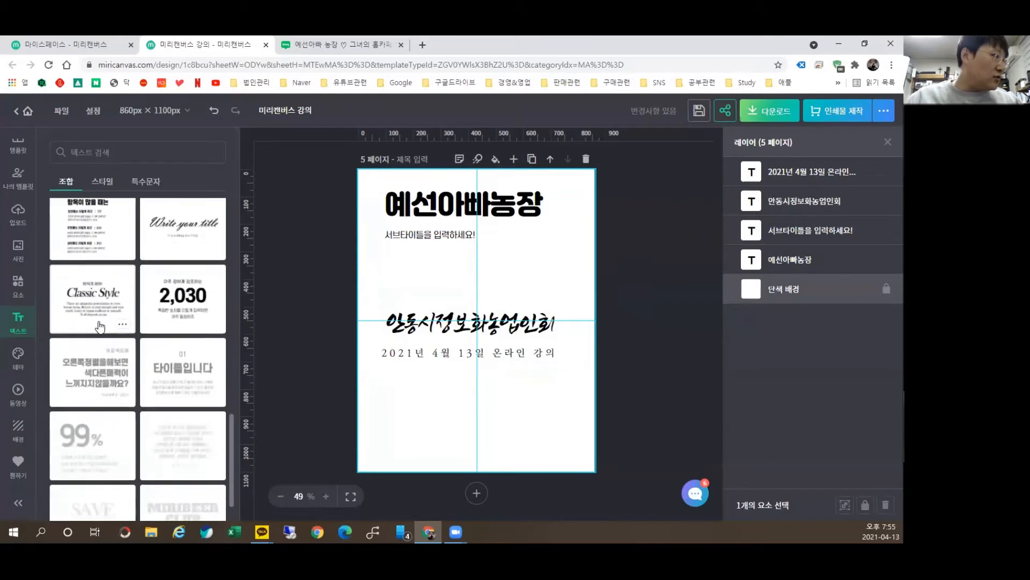
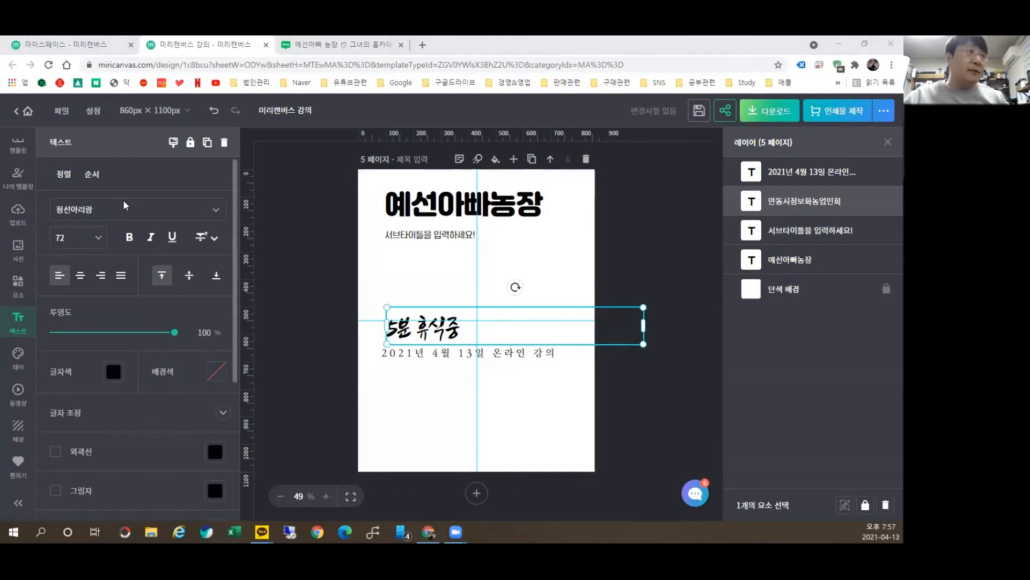
Step: Change the 5분 휴식중 text on page 5 to the 카페24 단정해 font
click(218, 214)
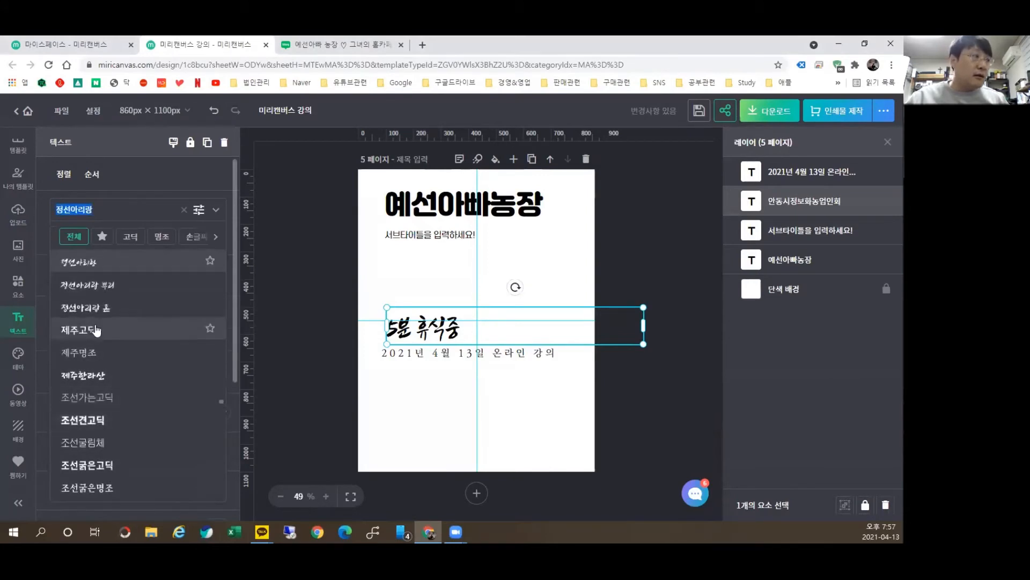
scroll(99, 349, down, 3)
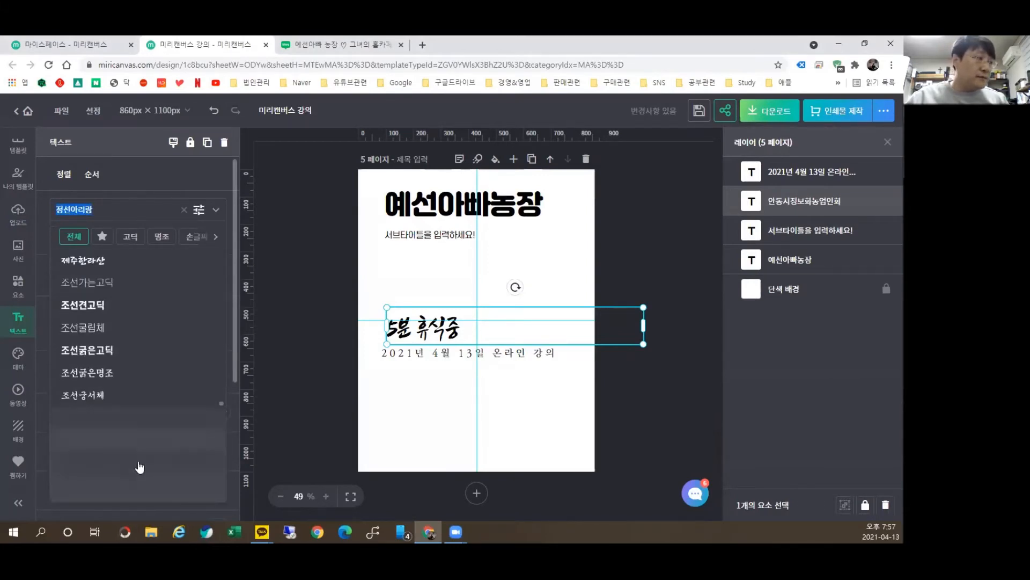
click(139, 477)
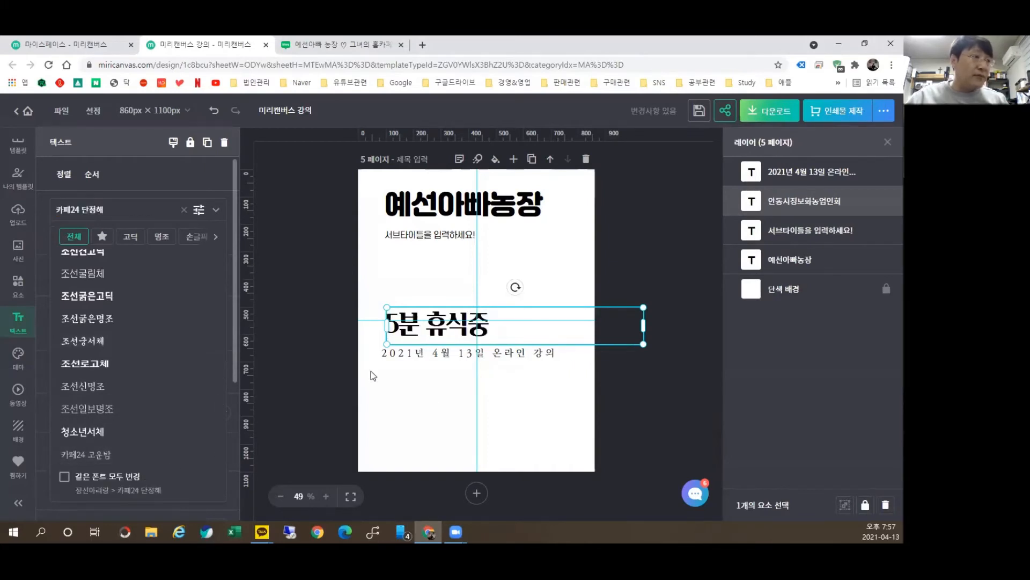
click(457, 372)
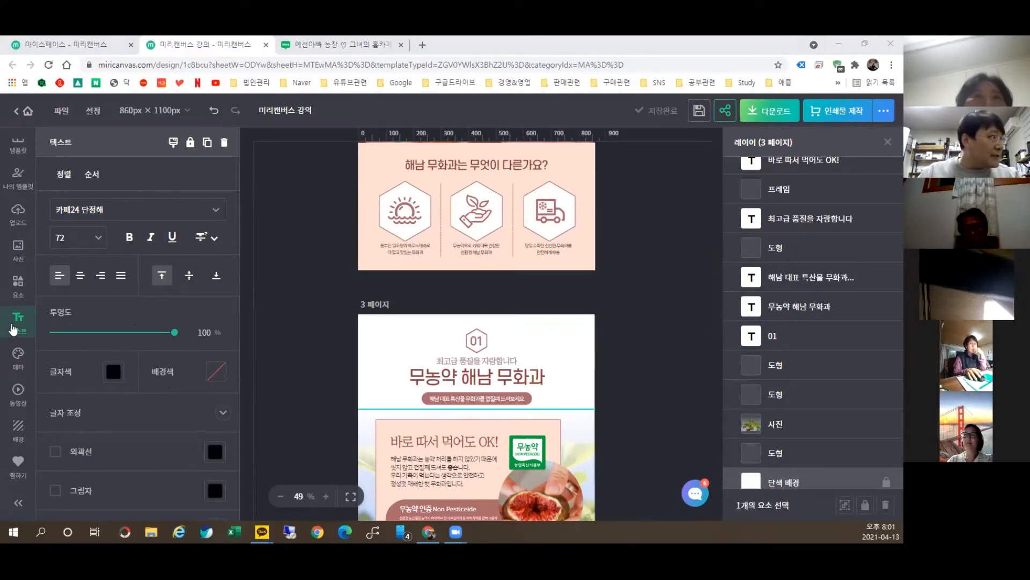
Step: Browse the Text panel's styled templates and the special-character shape and arrow symbols
click(294, 284)
scroll(87, 284, up, 5)
scroll(88, 285, up, 10)
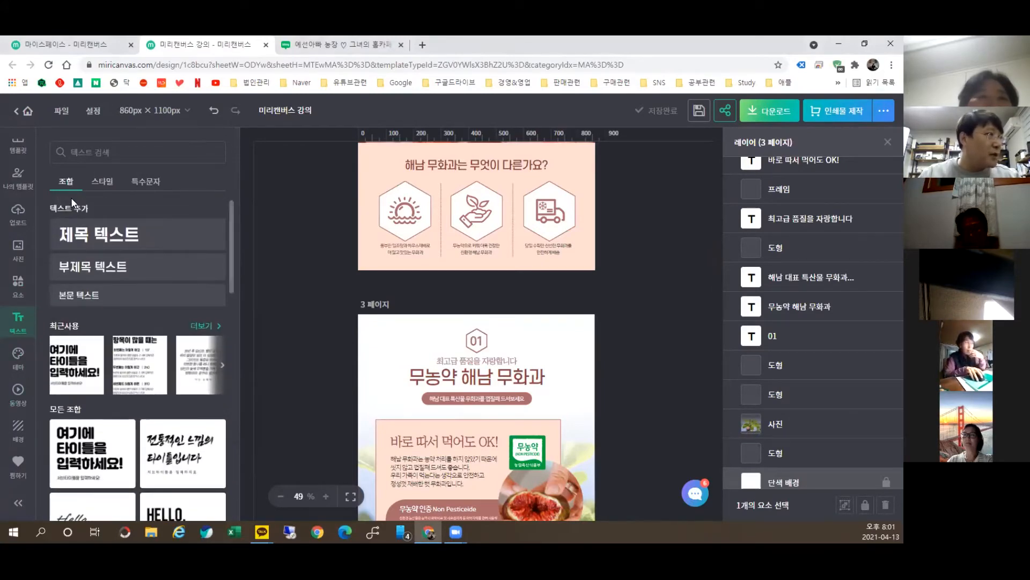
click(102, 181)
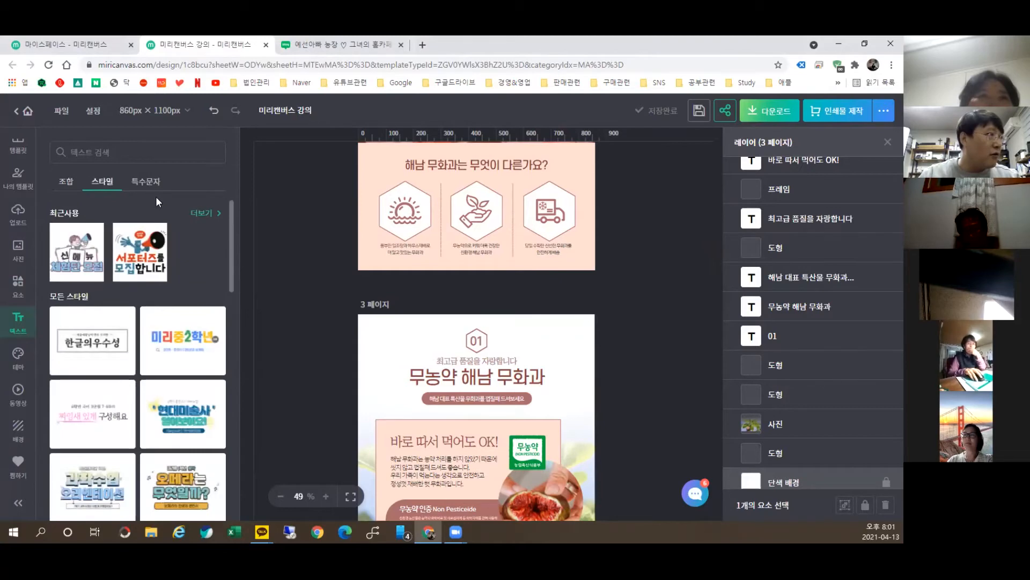
click(145, 182)
scroll(113, 416, down, 15)
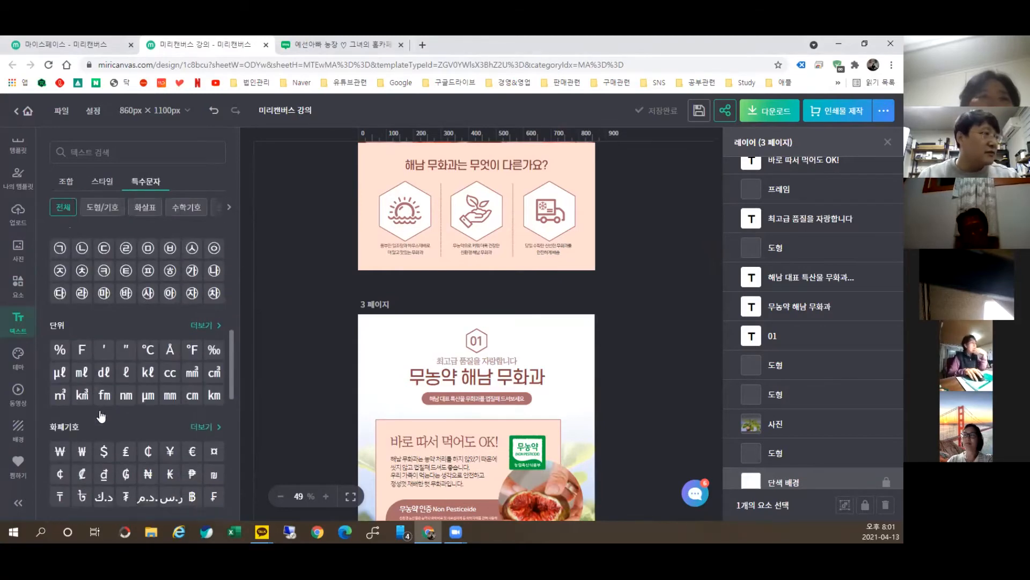
click(113, 208)
click(145, 208)
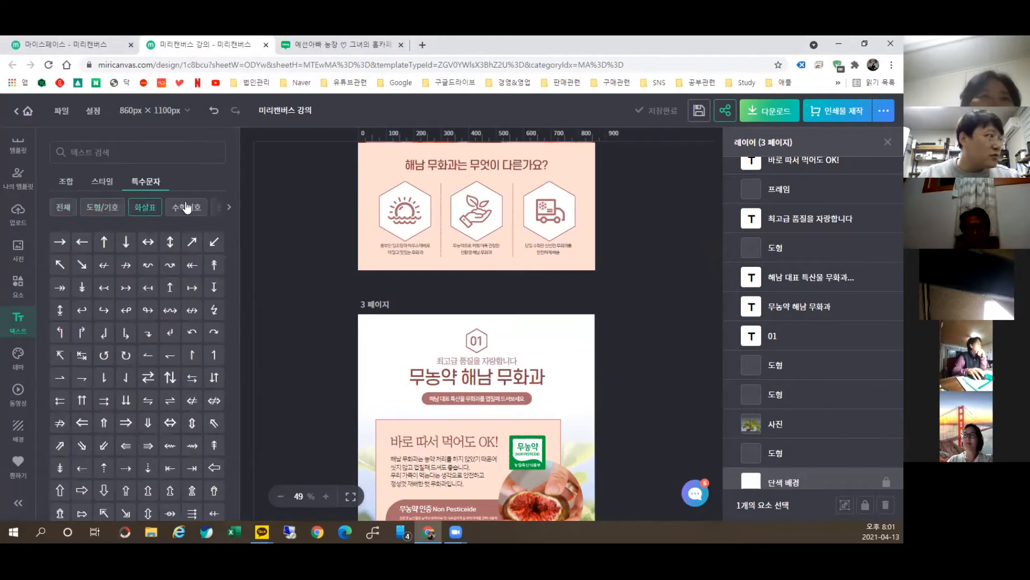
Step: Go back to the 스타일 text templates and scroll through them alongside page 5
click(105, 182)
scroll(194, 394, down, 1)
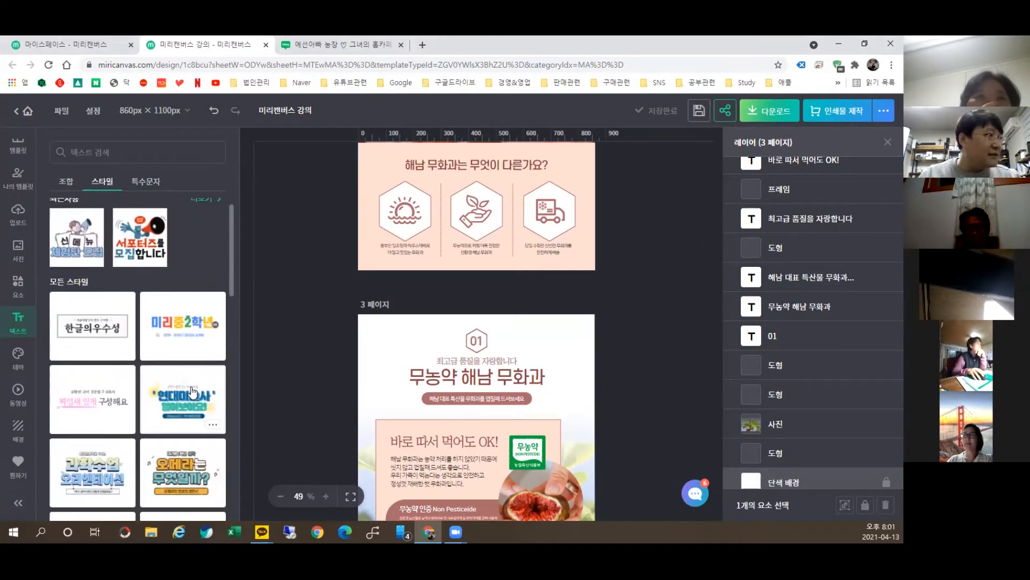
scroll(193, 393, down, 8)
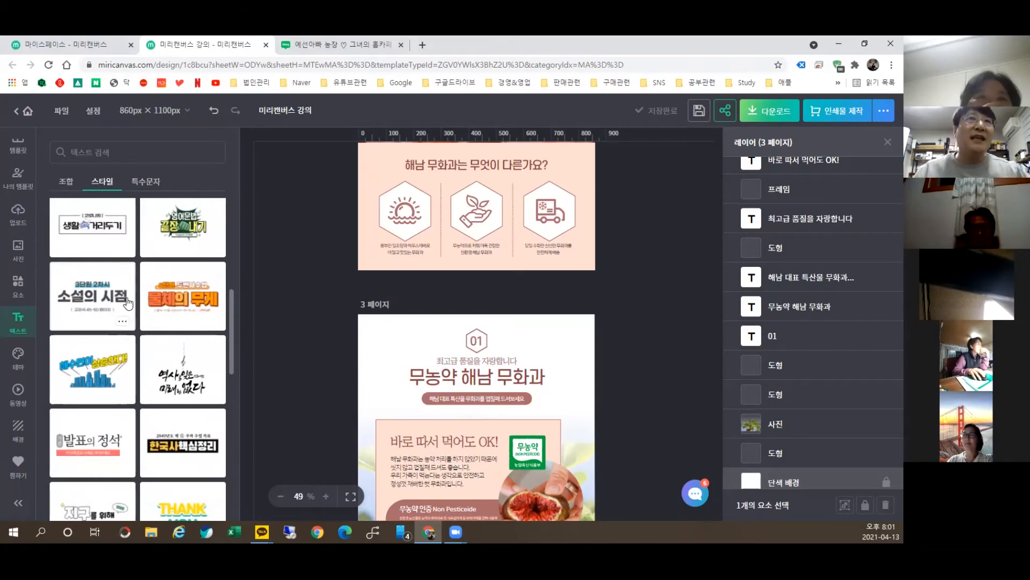
scroll(128, 303, down, 3)
scroll(499, 370, down, 10)
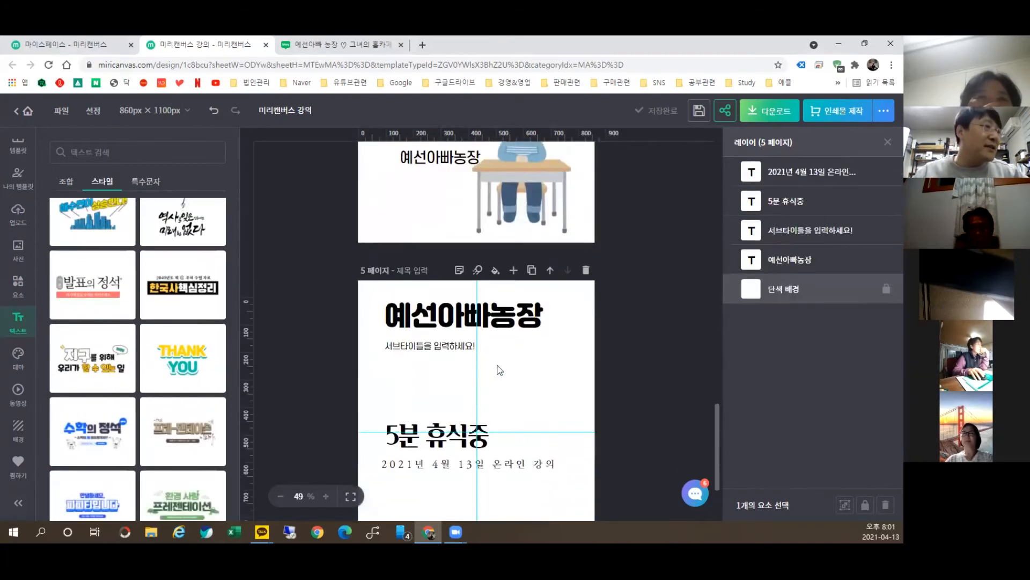
scroll(499, 370, down, 3)
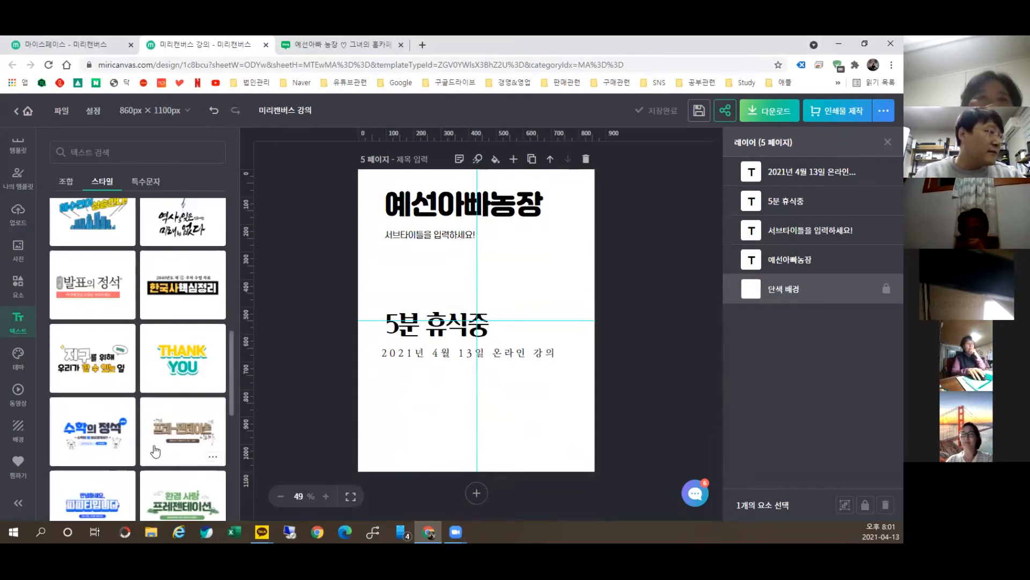
scroll(156, 434, down, 8)
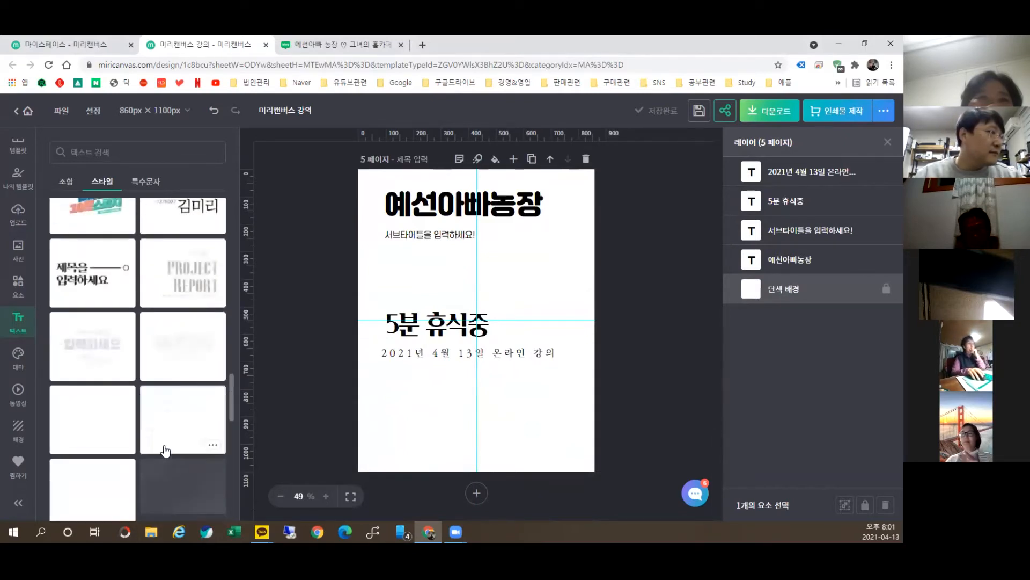
scroll(148, 374, down, 2)
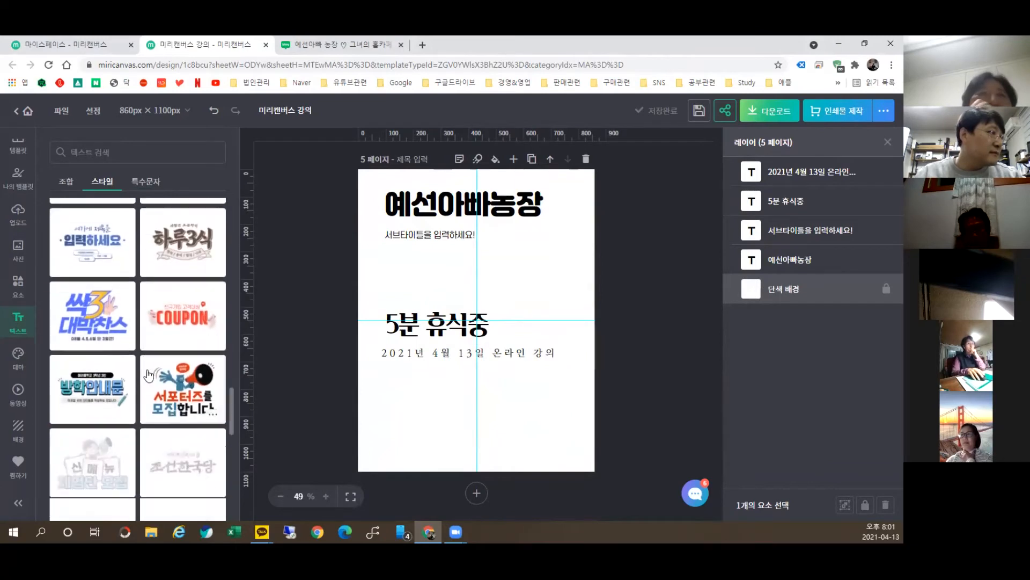
Step: Add the 싹3 대박찬스 text style below the date line and caption it 예선아빠농장
click(85, 311)
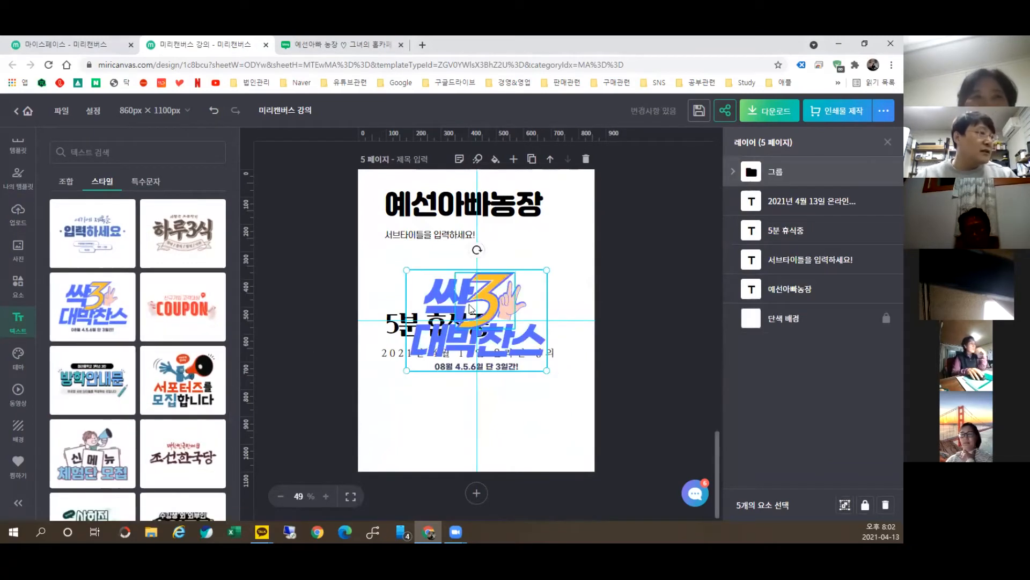
drag(471, 307, 447, 423)
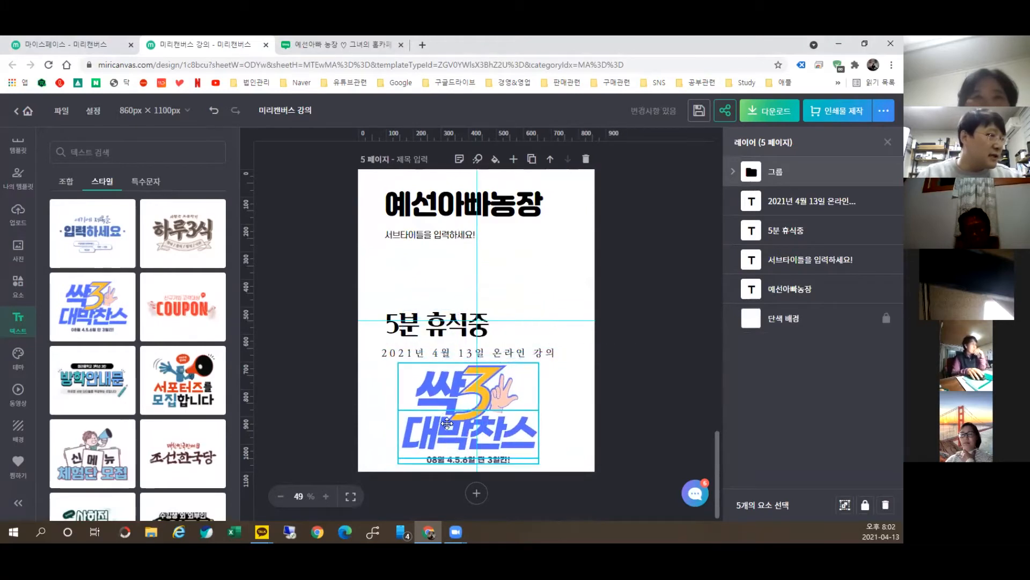
double_click(476, 460)
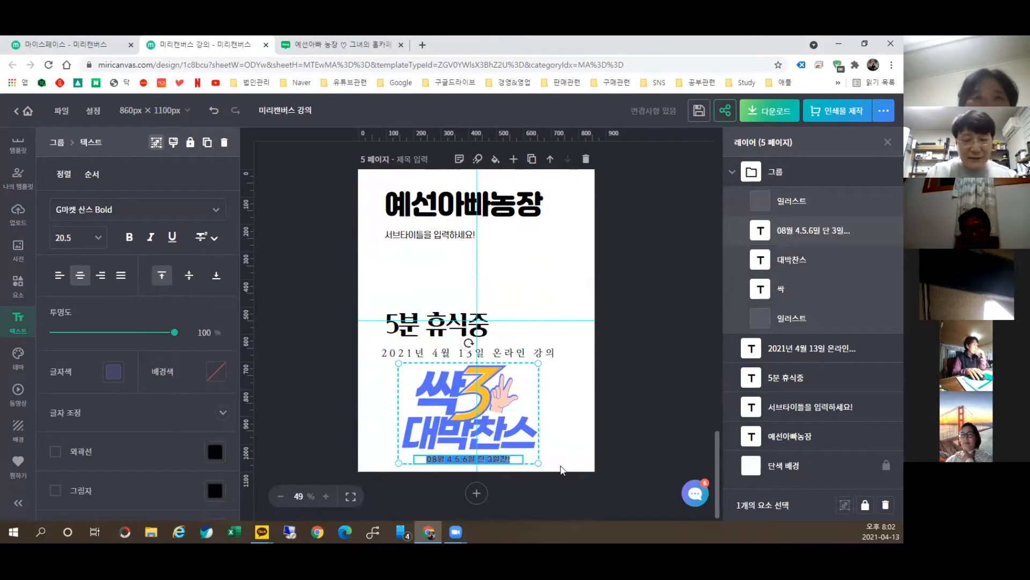
key(BackSpace)
text(예선아빠농장)
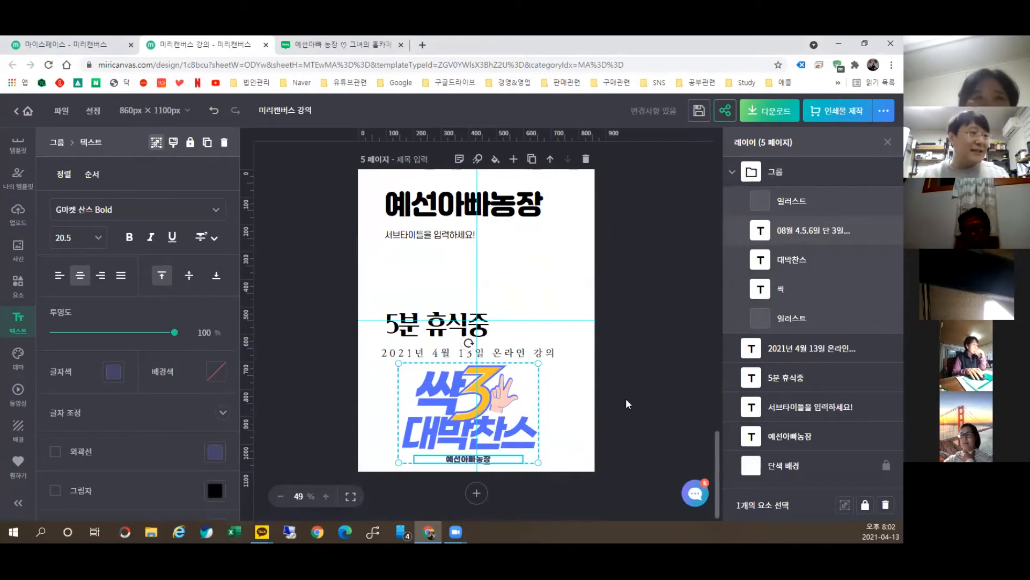
Step: Recolor the style's yellow 3 to green
click(494, 398)
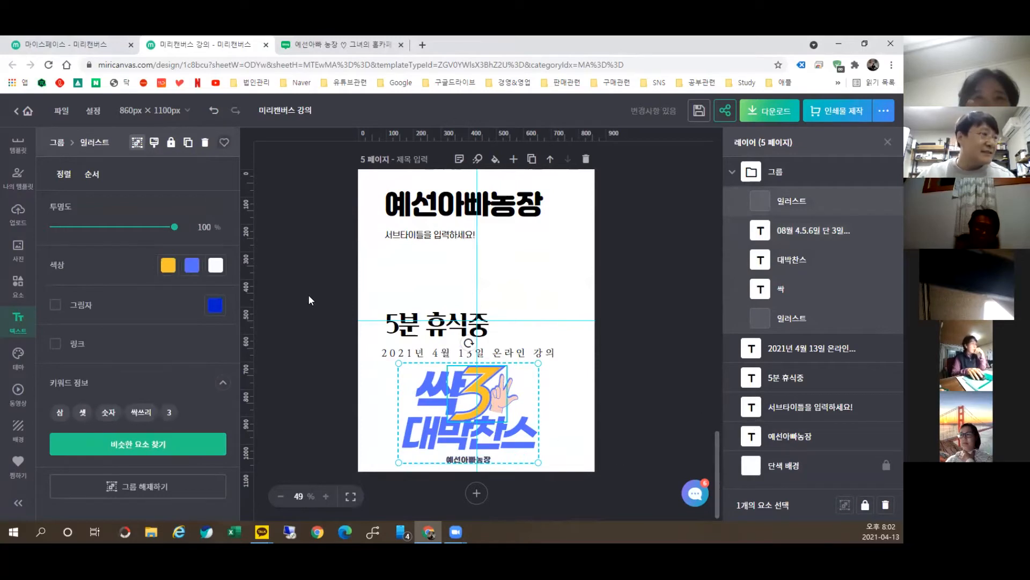
click(168, 265)
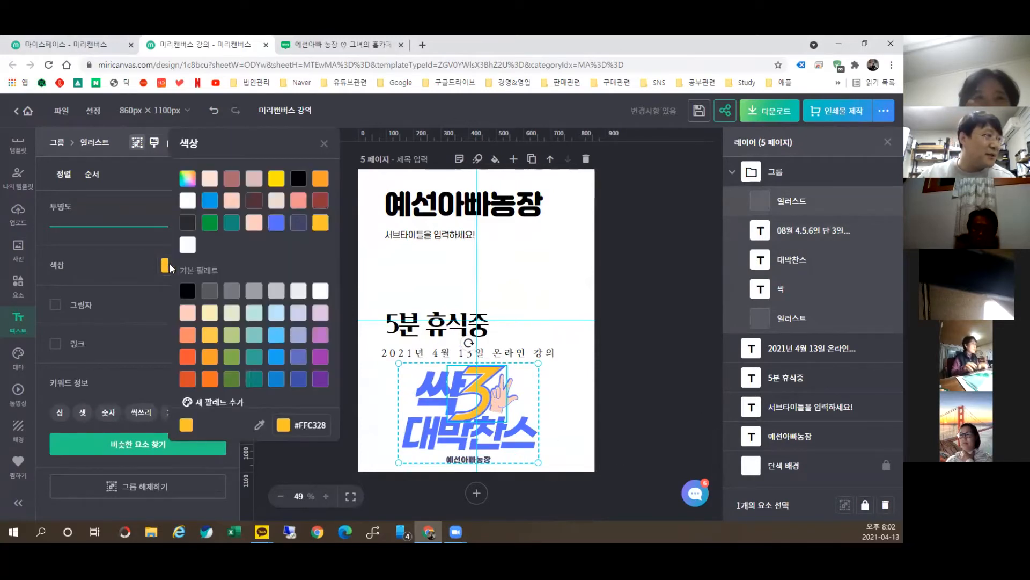
click(232, 356)
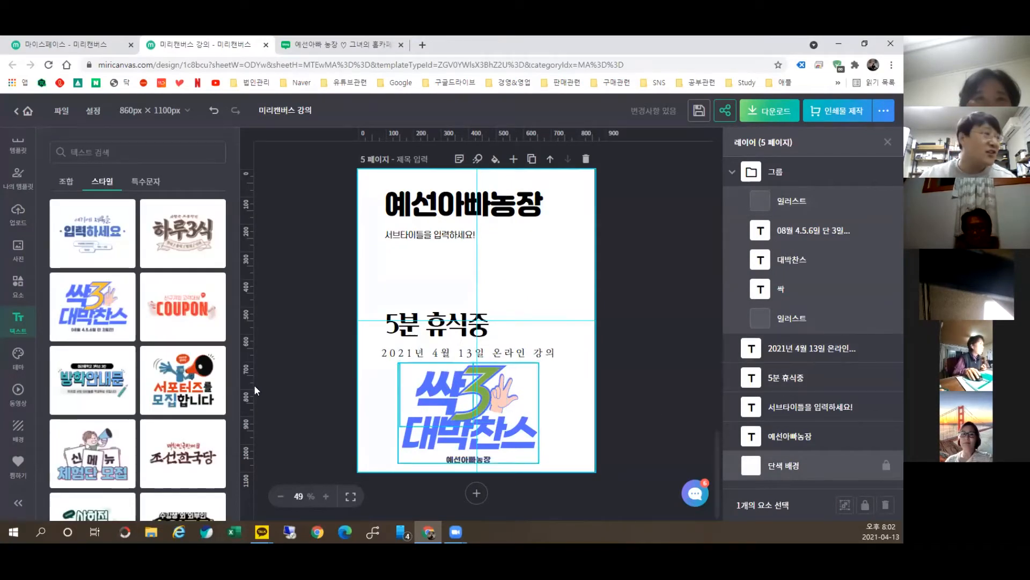
click(78, 182)
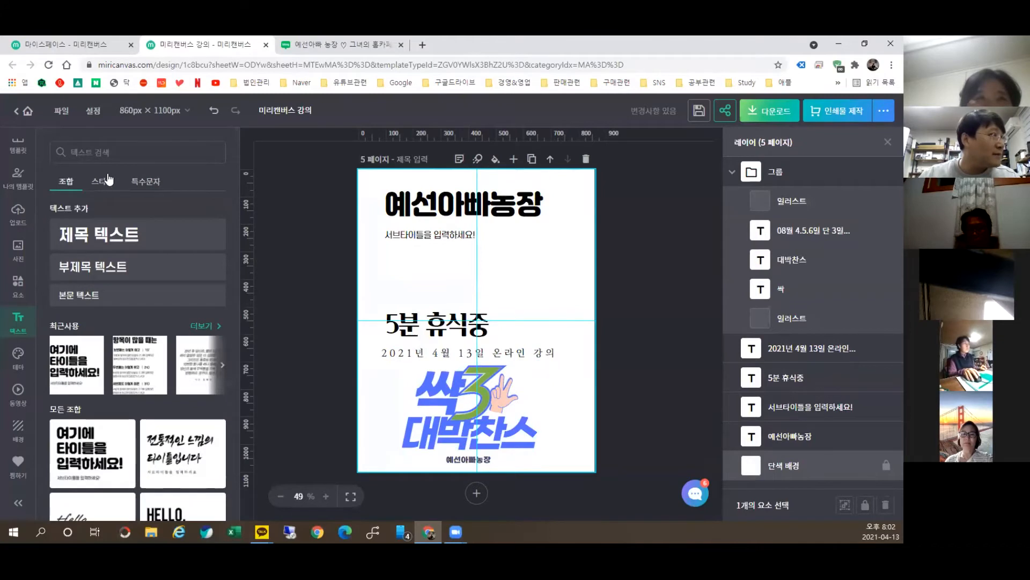
click(102, 181)
click(146, 181)
click(57, 183)
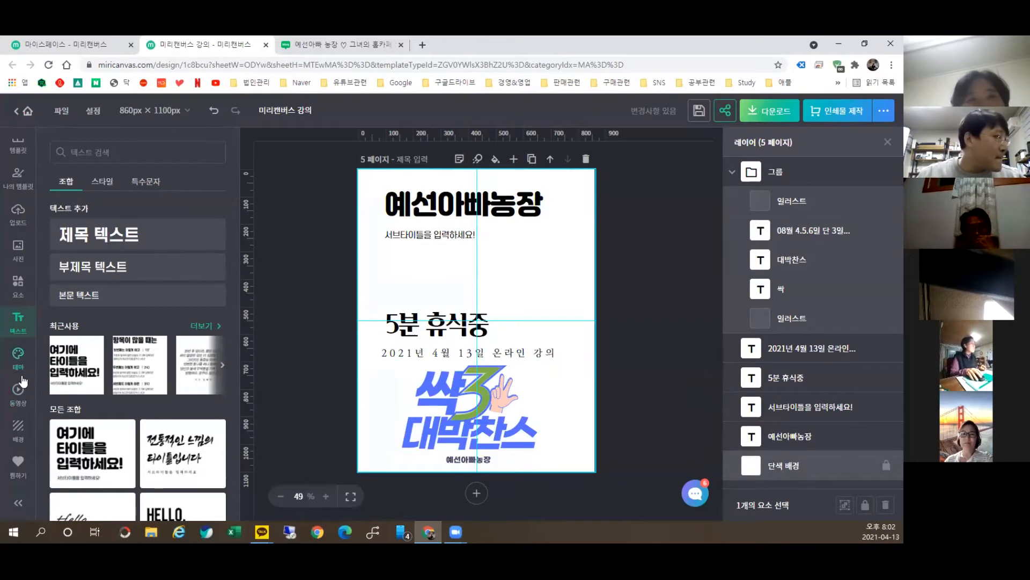
click(10, 361)
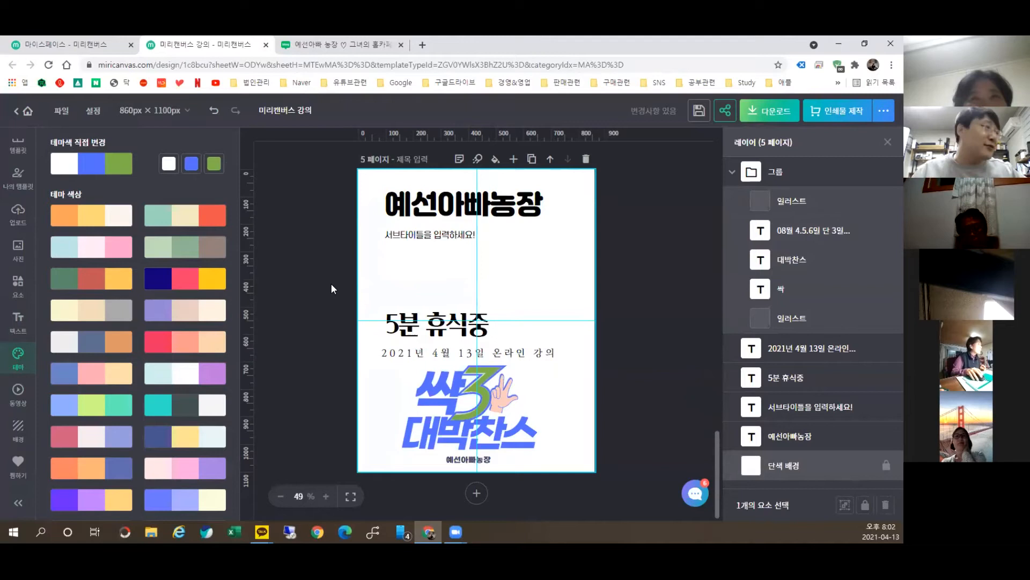
click(18, 392)
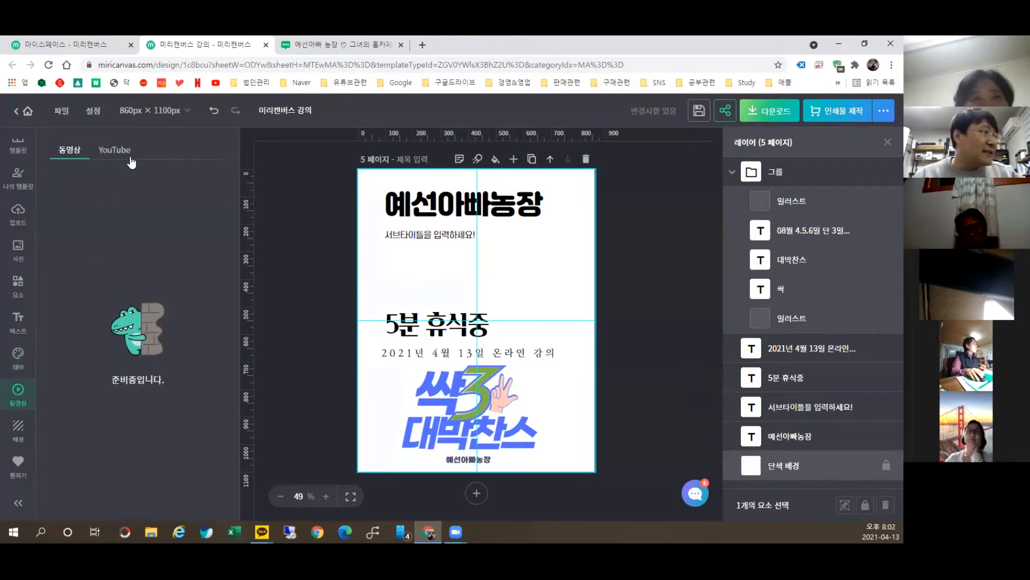
click(17, 430)
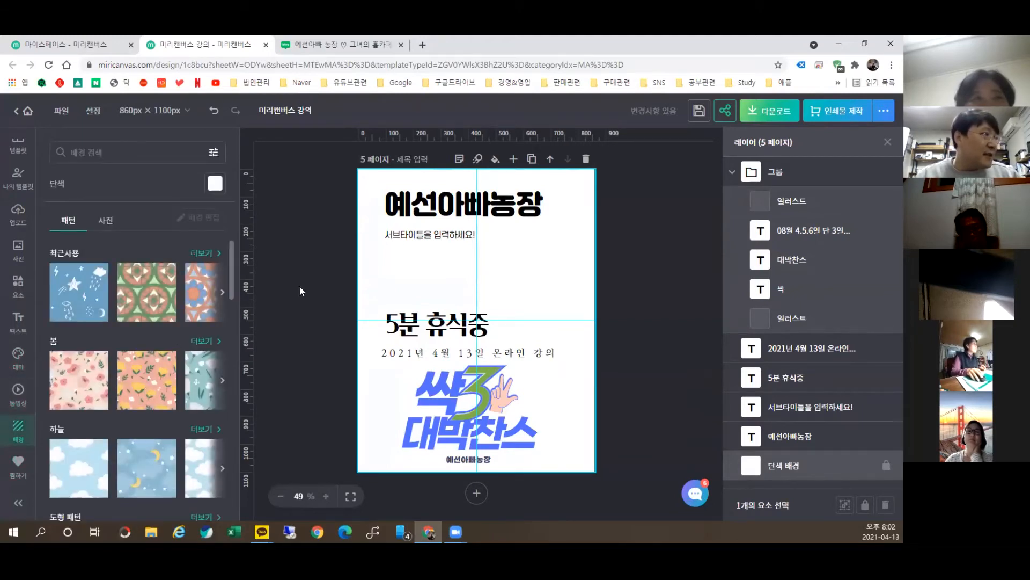
scroll(105, 357, down, 5)
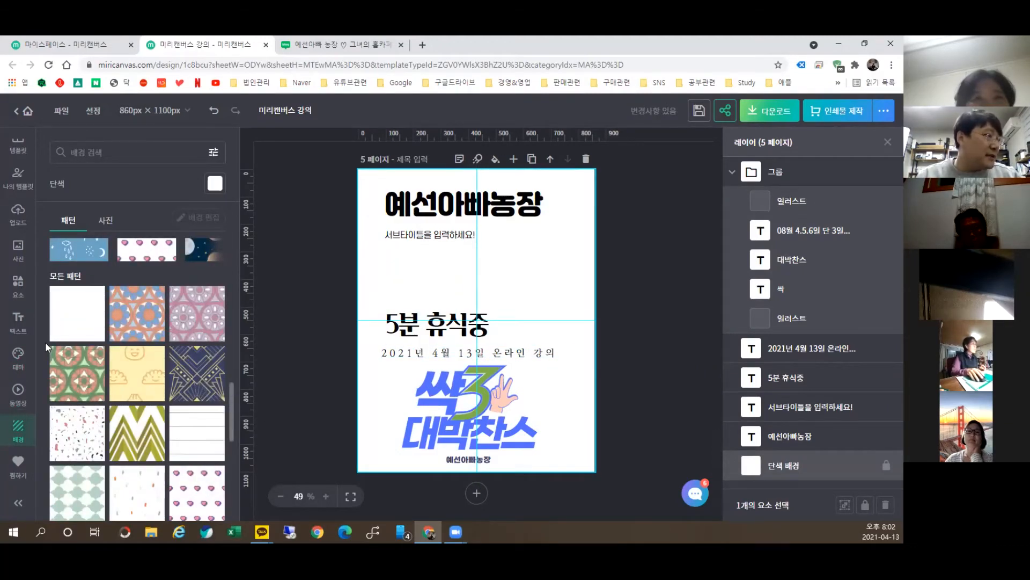
scroll(21, 462, up, 1)
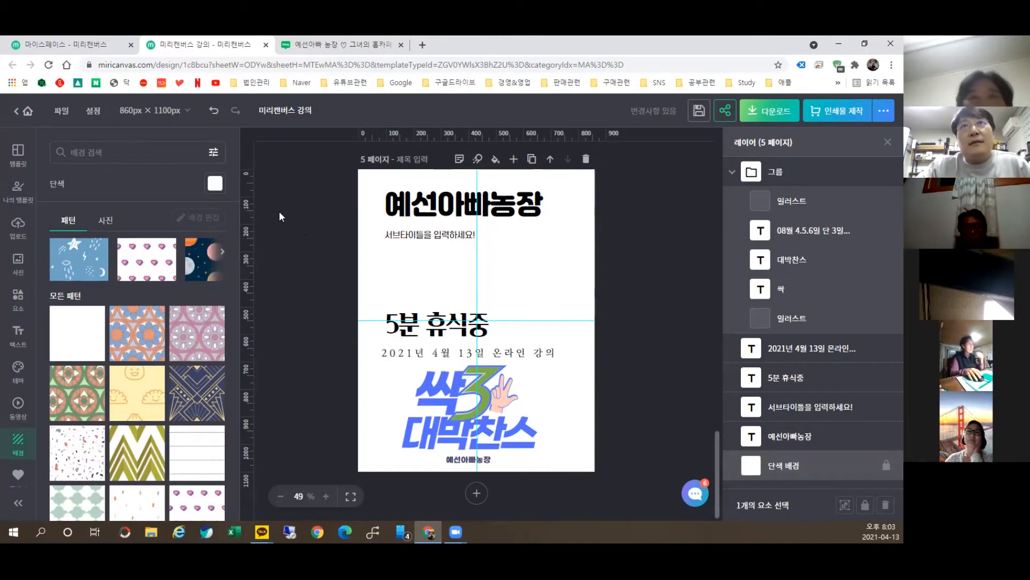
click(18, 263)
click(19, 300)
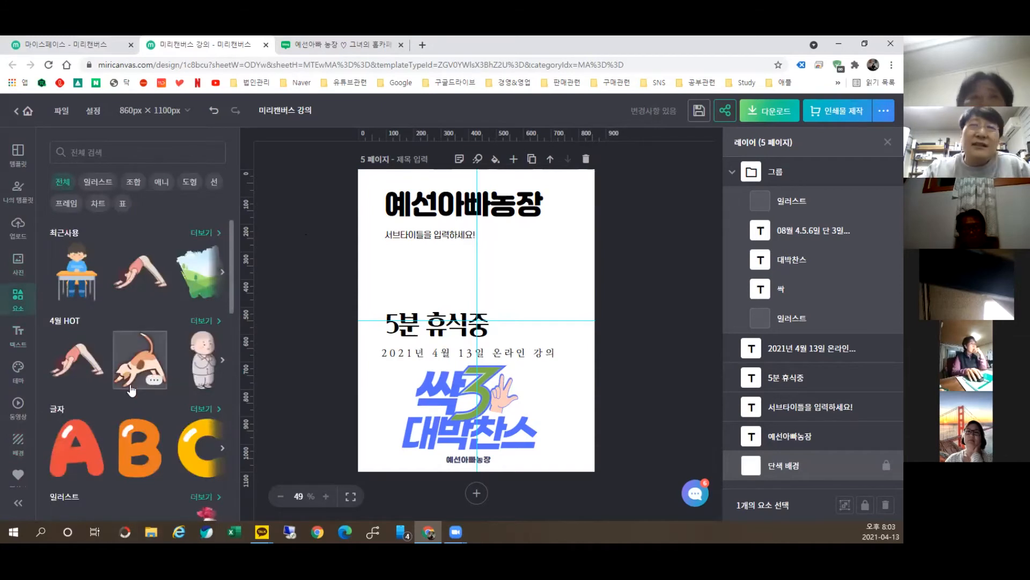
mouse_move(166, 357)
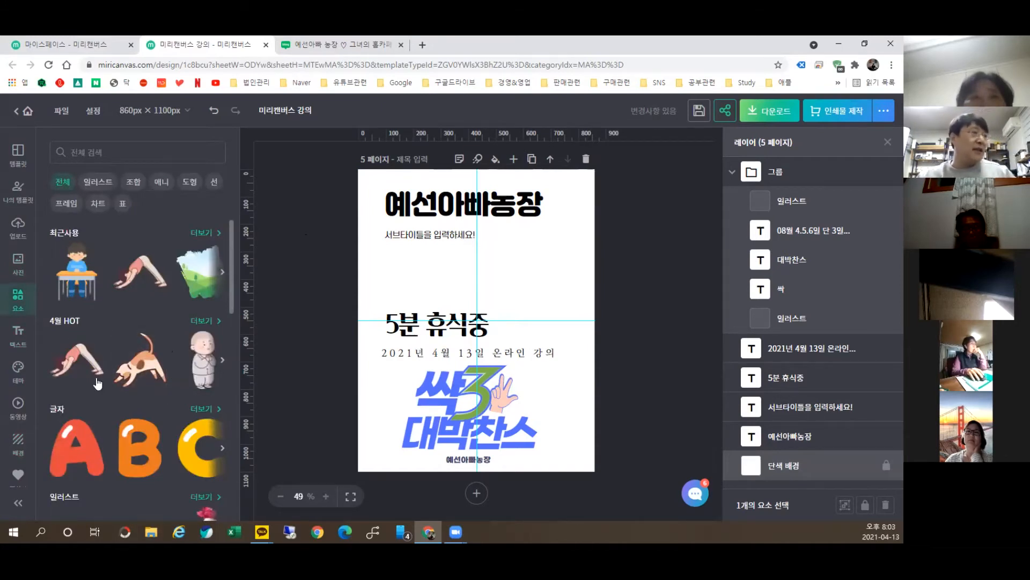
scroll(99, 395, down, 3)
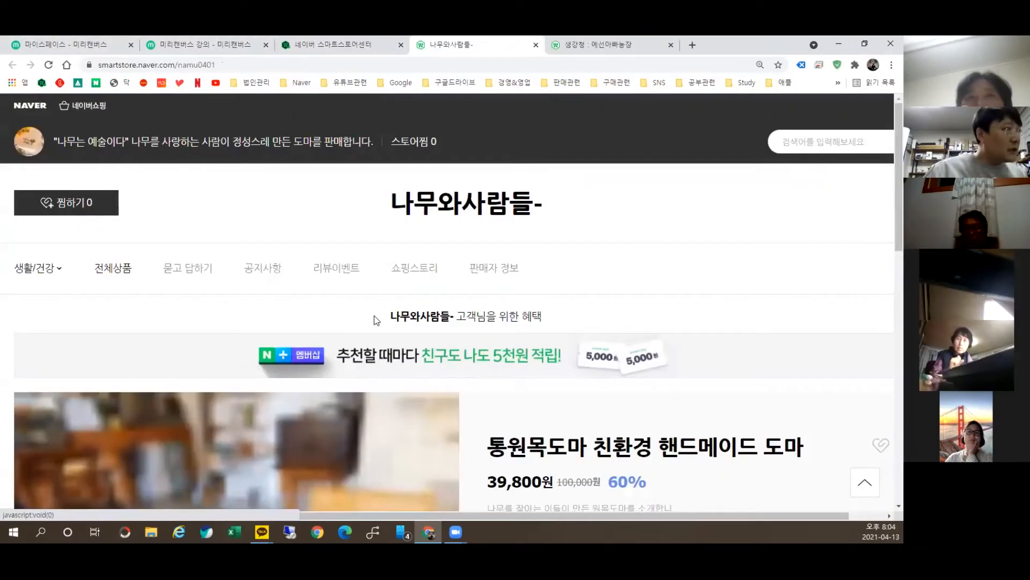
Step: Review the handmade cutting-board listing's 상세정보 images, then return to the Miricanvas design
click(387, 429)
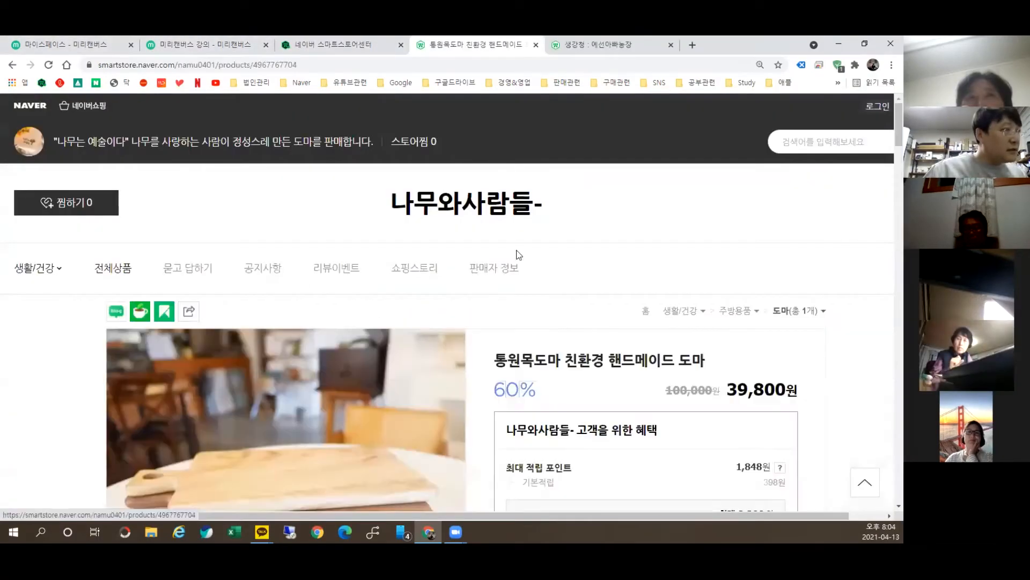
scroll(521, 293, down, 13)
scroll(458, 336, down, 12)
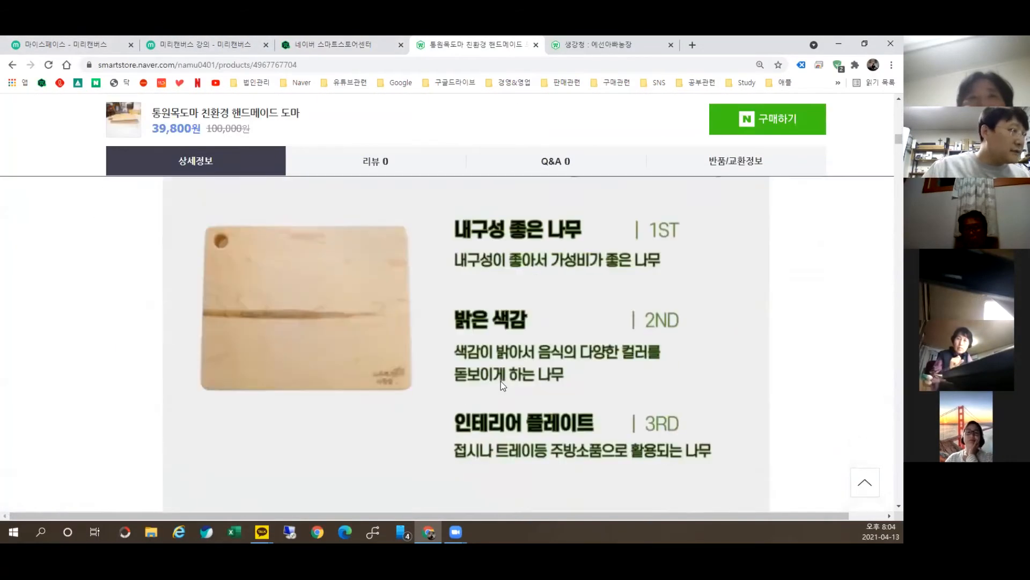
scroll(501, 381, up, 5)
scroll(487, 460, up, 2)
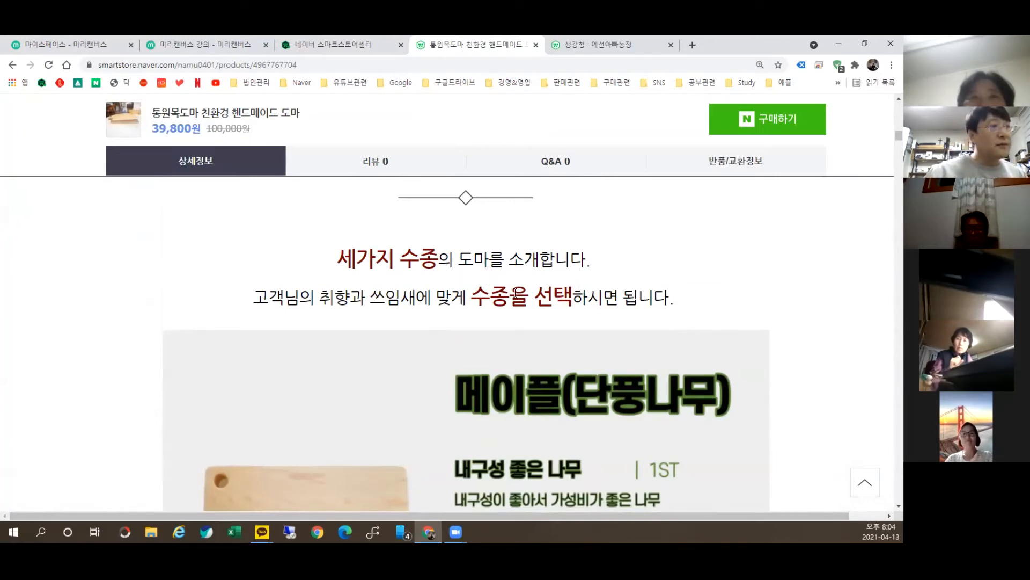
scroll(466, 282, down, 4)
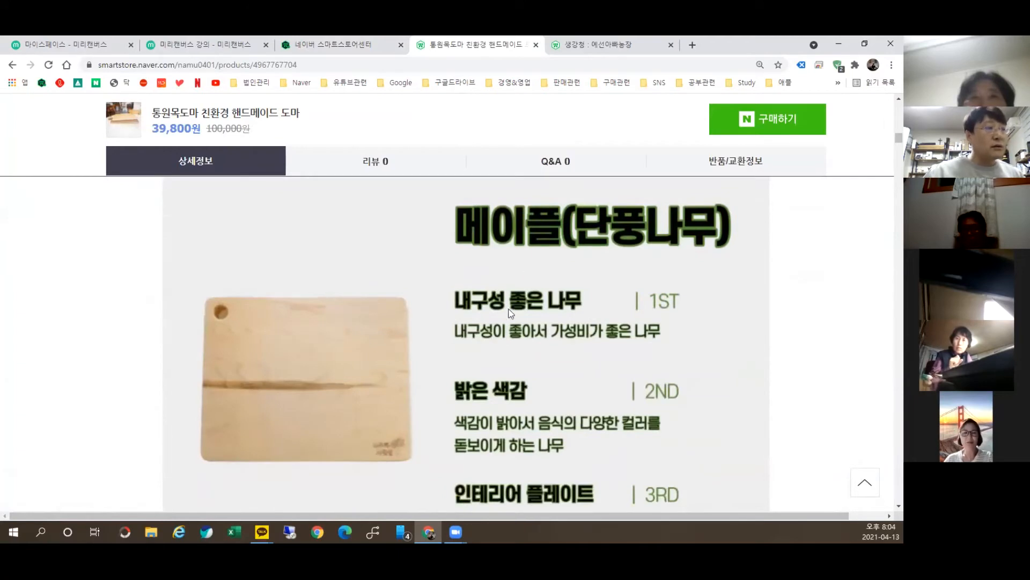
scroll(373, 364, down, 4)
scroll(513, 307, up, 1)
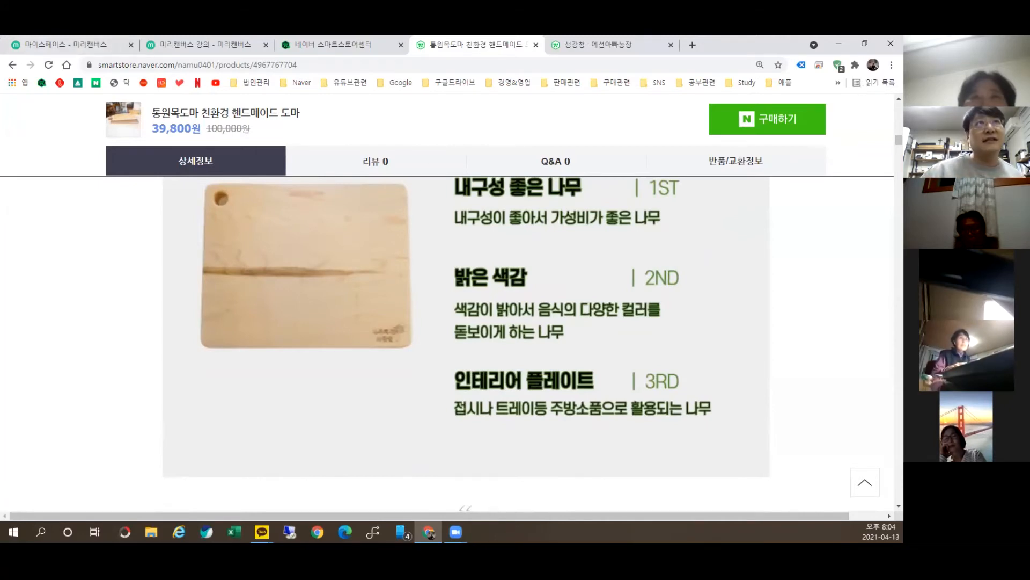
scroll(344, 383, down, 15)
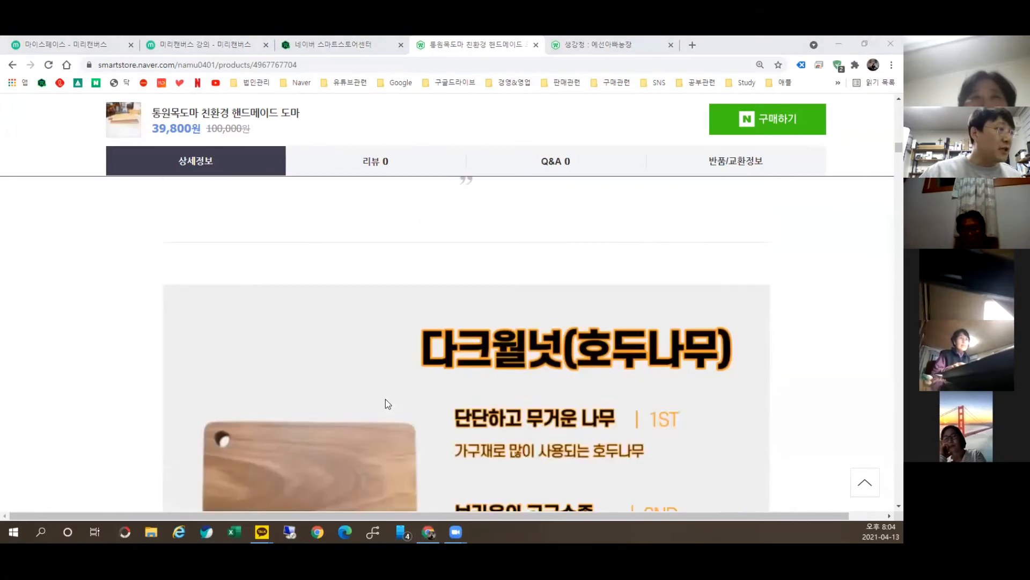
scroll(415, 386, down, 10)
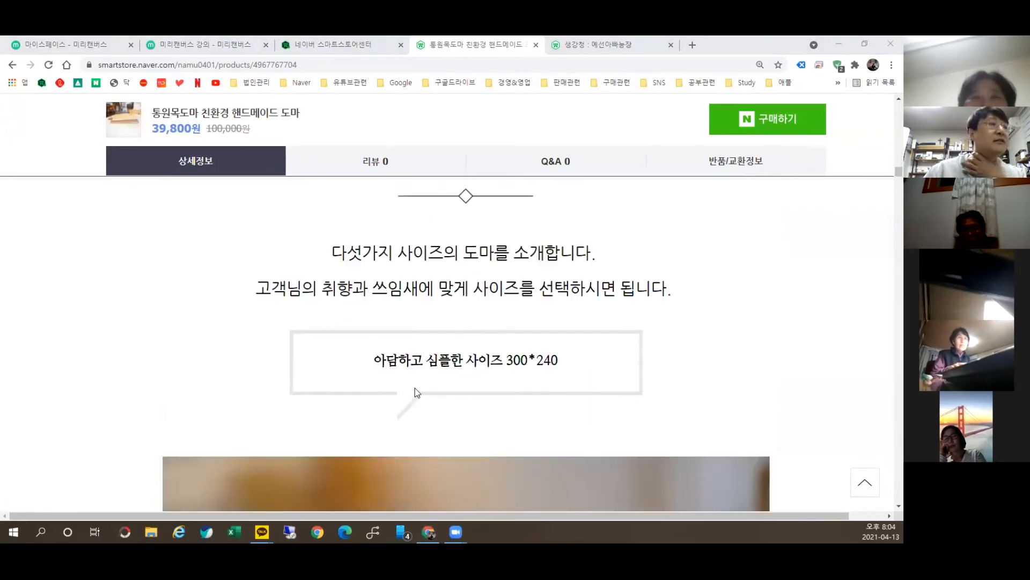
scroll(559, 430, down, 6)
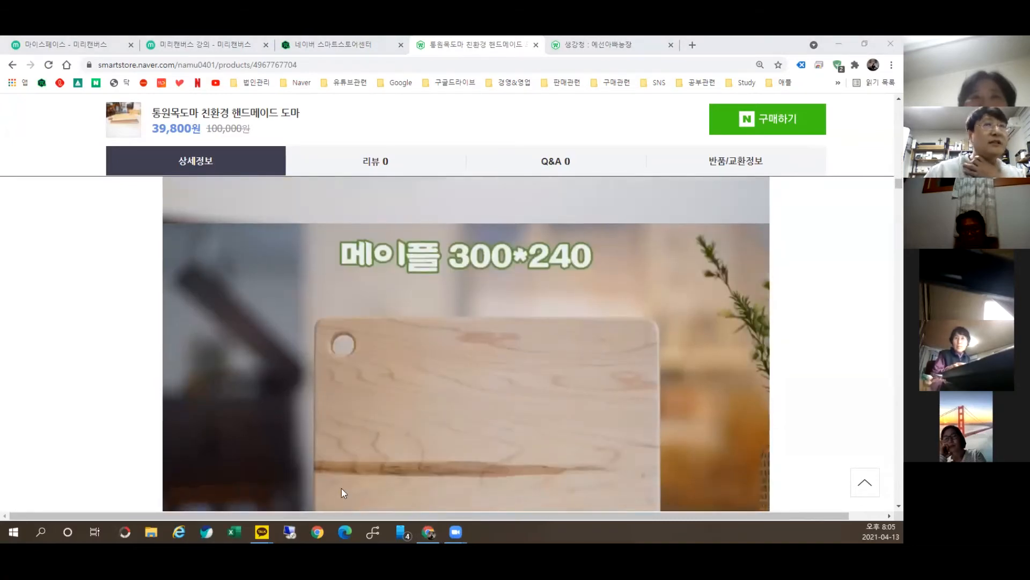
scroll(459, 288, up, 5)
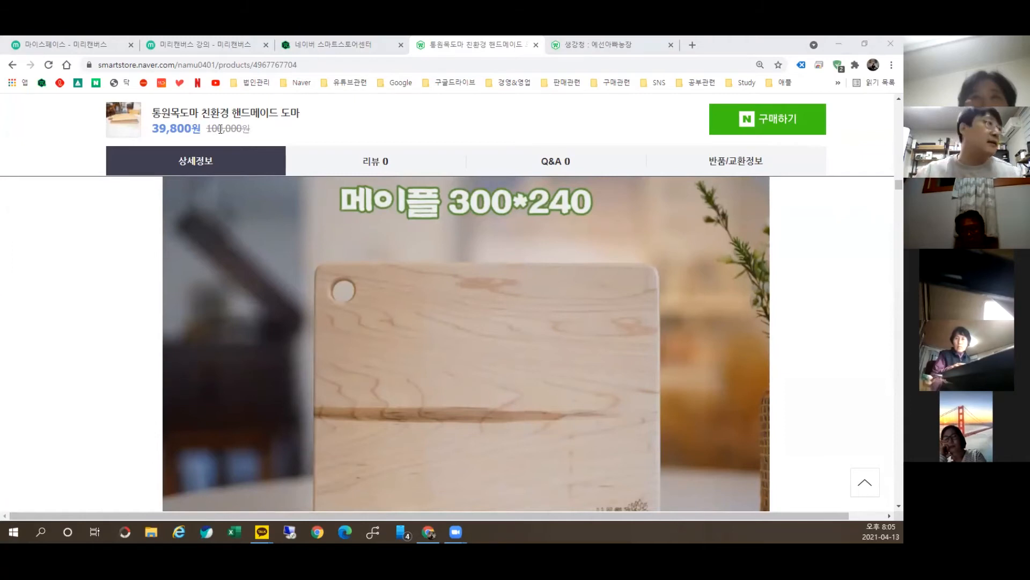
click(204, 44)
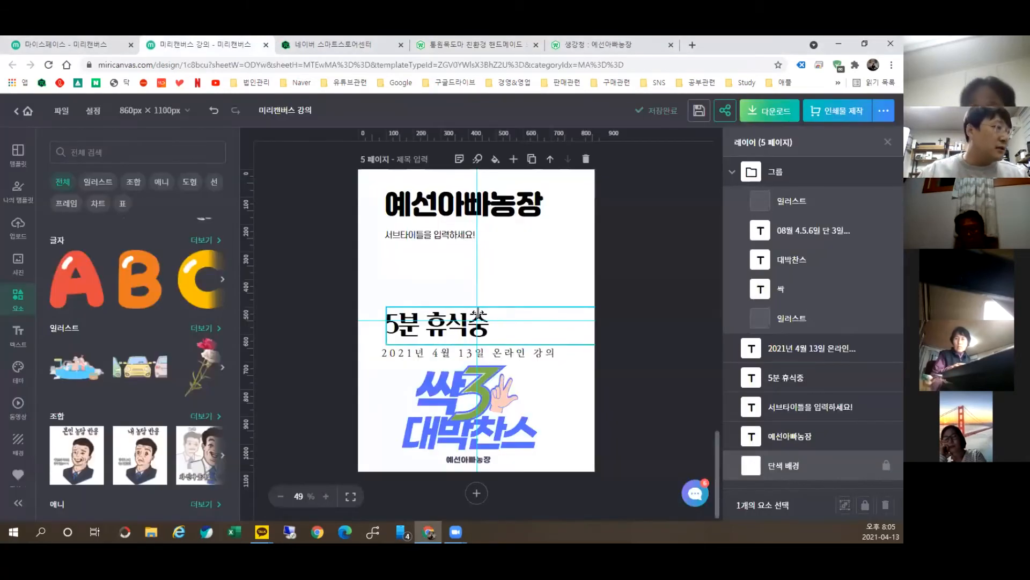
Step: Move the 5분 휴식중 text higher and rewrite it as two lines: jpg and png
drag(440, 315, 442, 259)
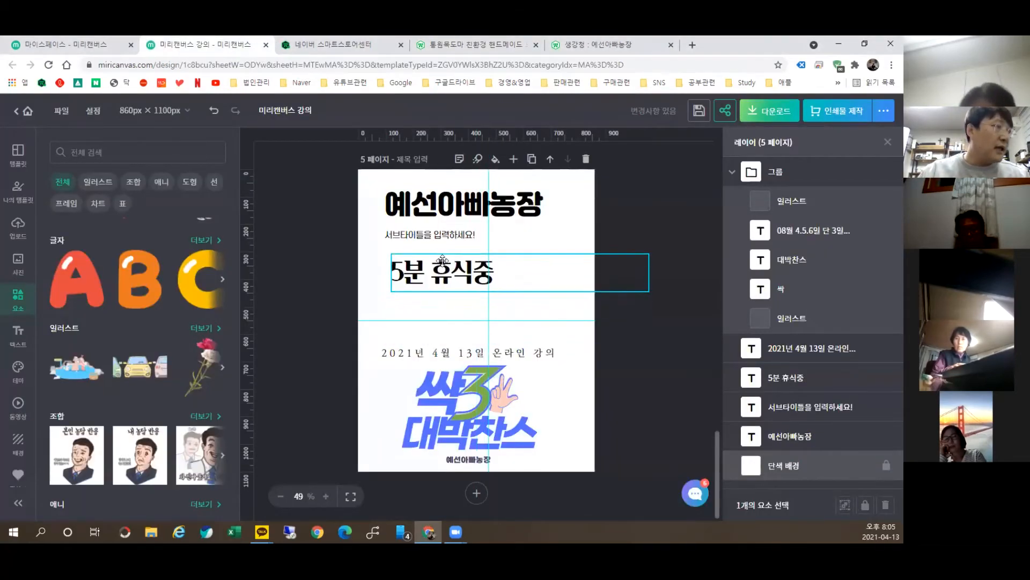
double_click(443, 272)
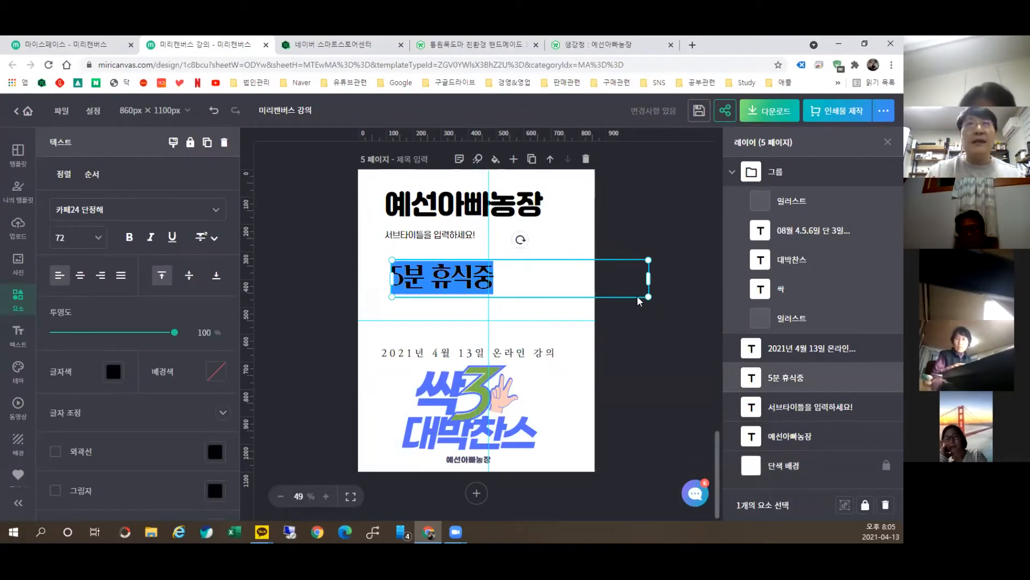
text(ㅓ)
key(BackSpace)
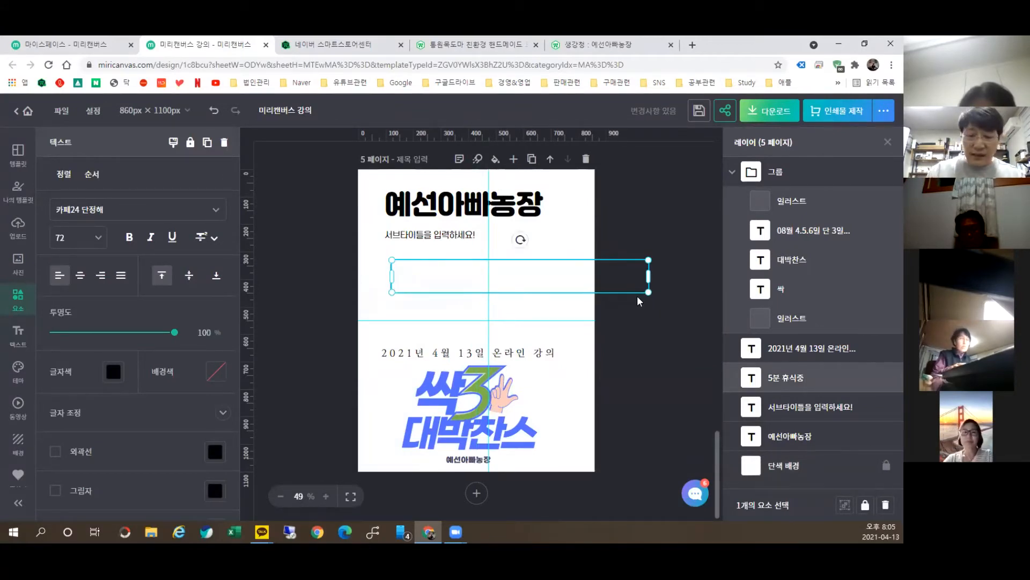
text(jpg)
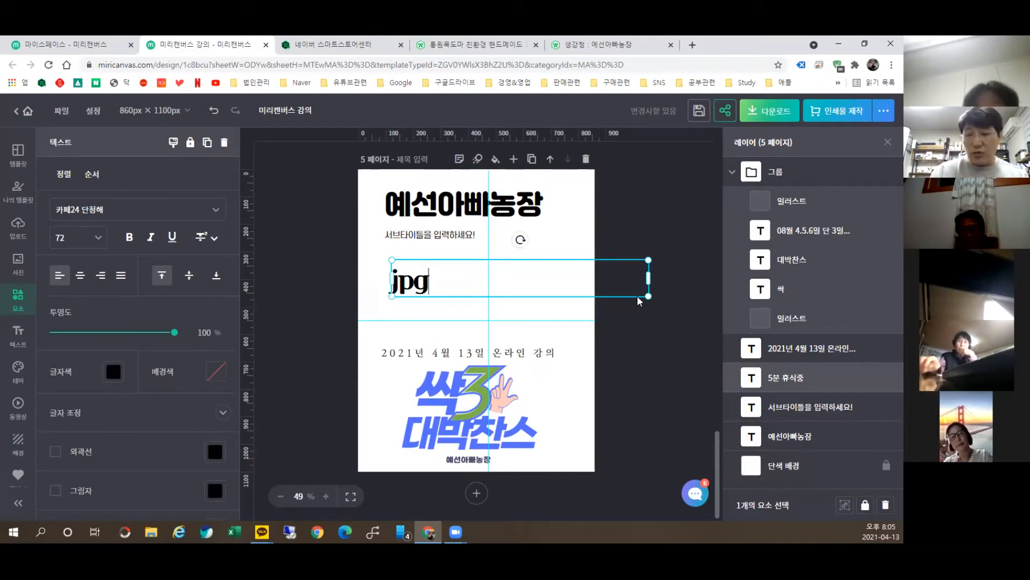
key(Return)
text(png)
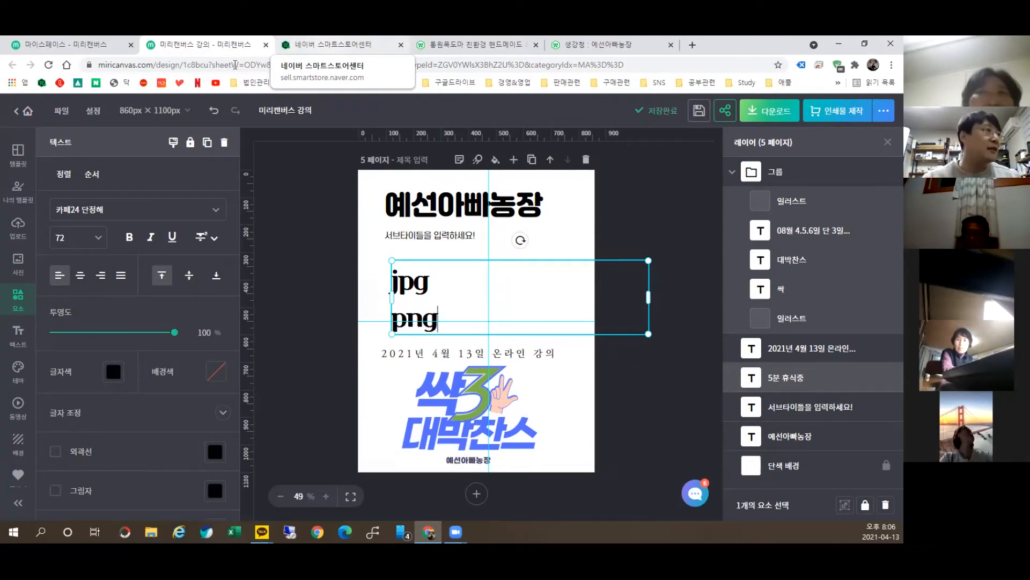
click(186, 69)
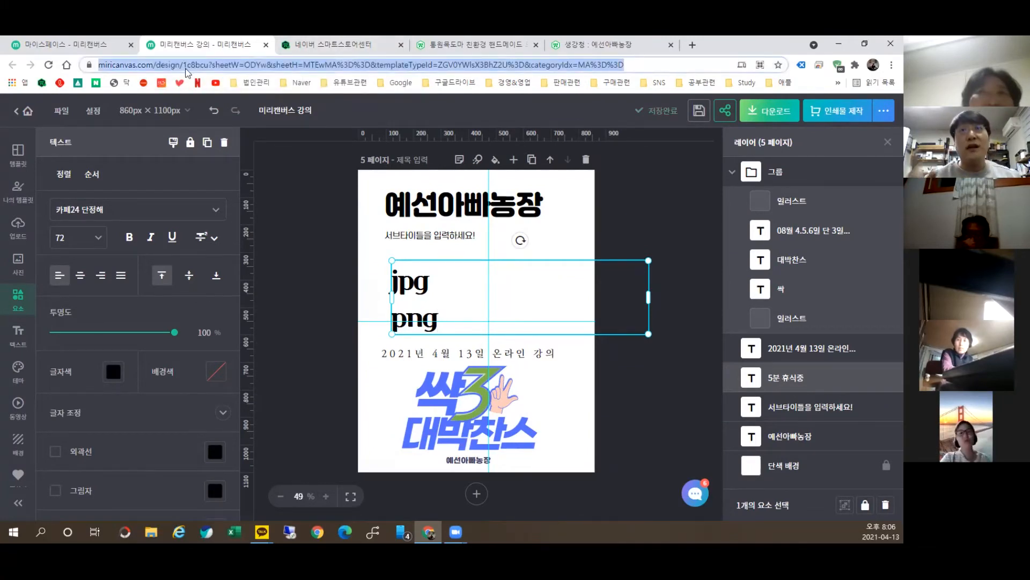
Step: Search Google for 리무브비지 from the address bar
key(BackSpace)
text(리무브)
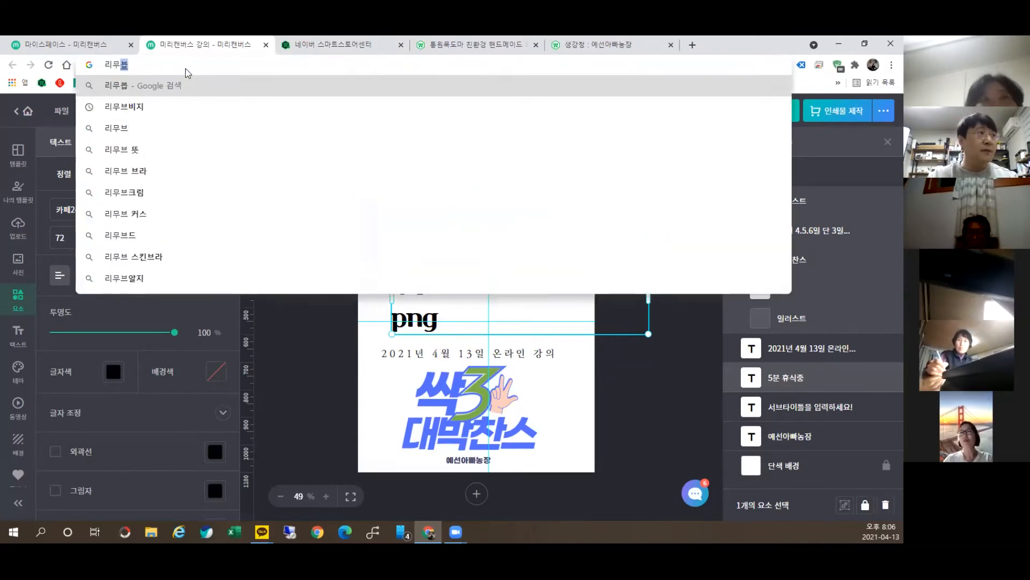
text(비지)
key(Return)
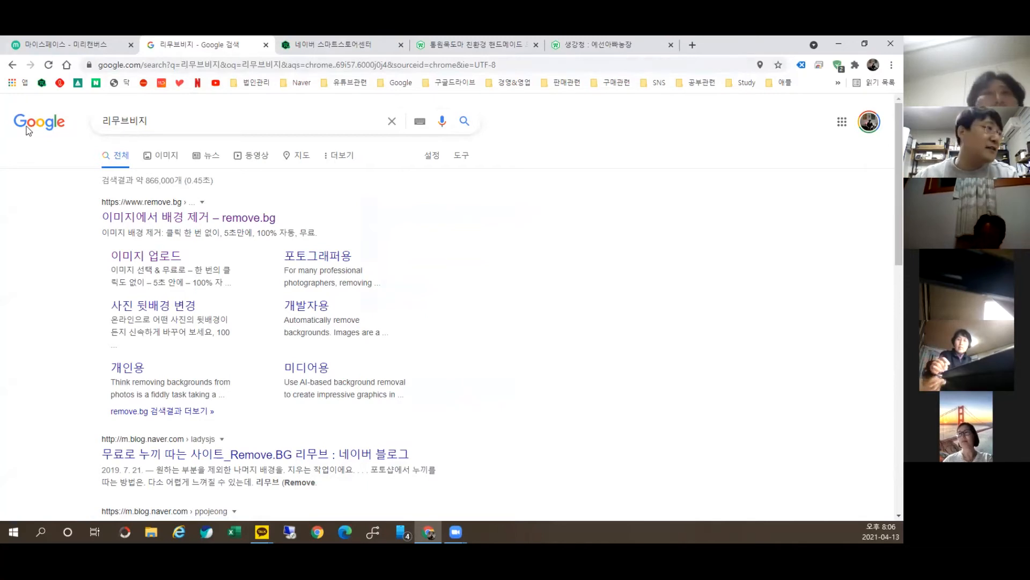
Step: Open the remove.bg site from the 리무브비지 search results
click(150, 225)
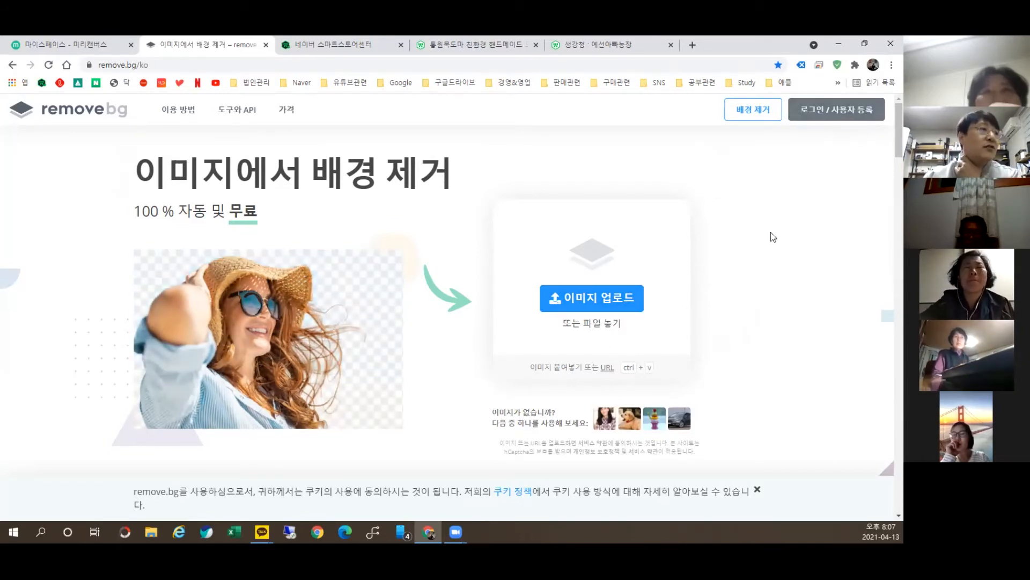
Step: Upload the 20200202_150753 group photo to remove.bg for background removal
click(589, 306)
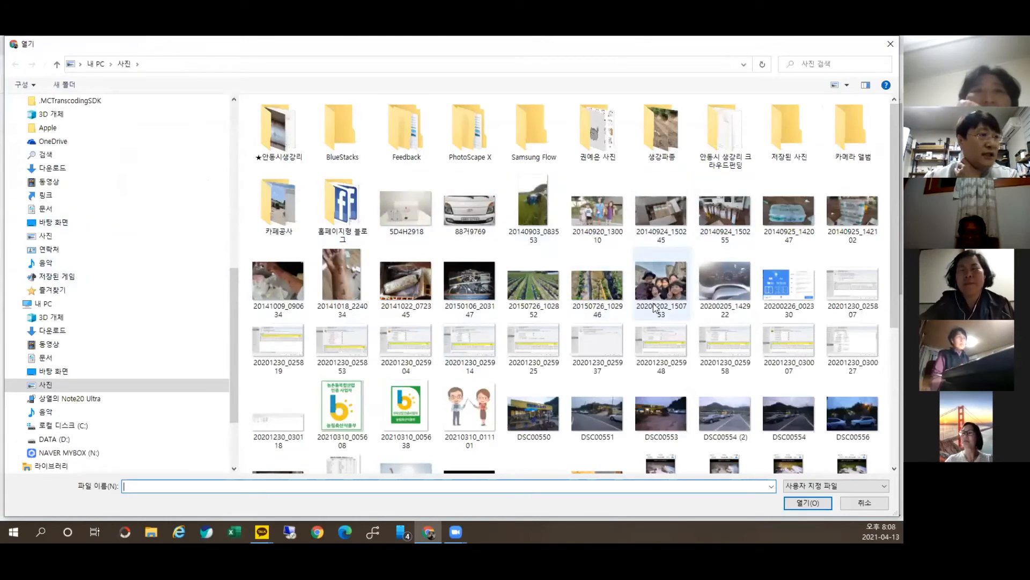
double_click(665, 287)
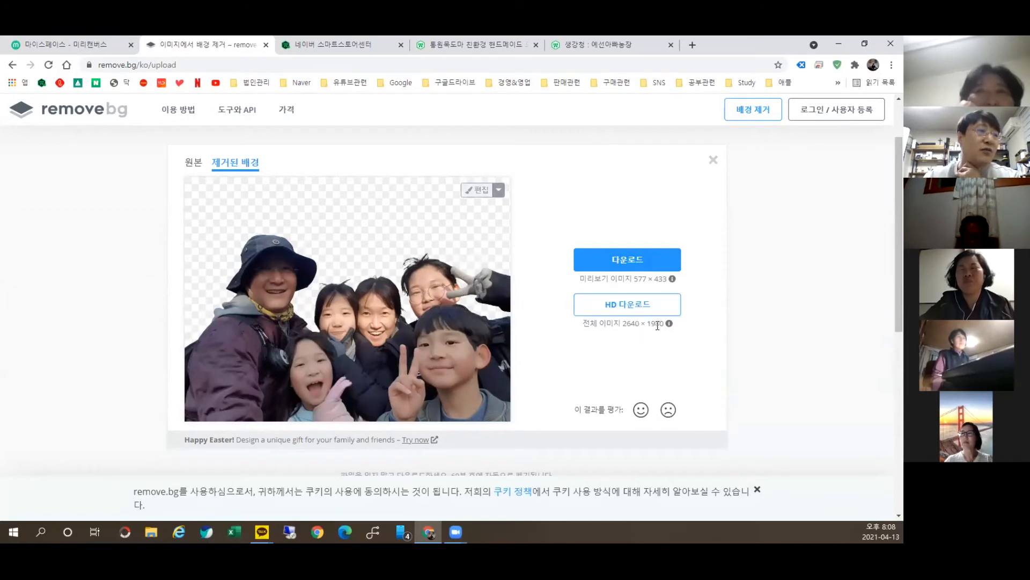
Step: Download the free background-removed preview as a PNG into the Downloads folder
click(664, 304)
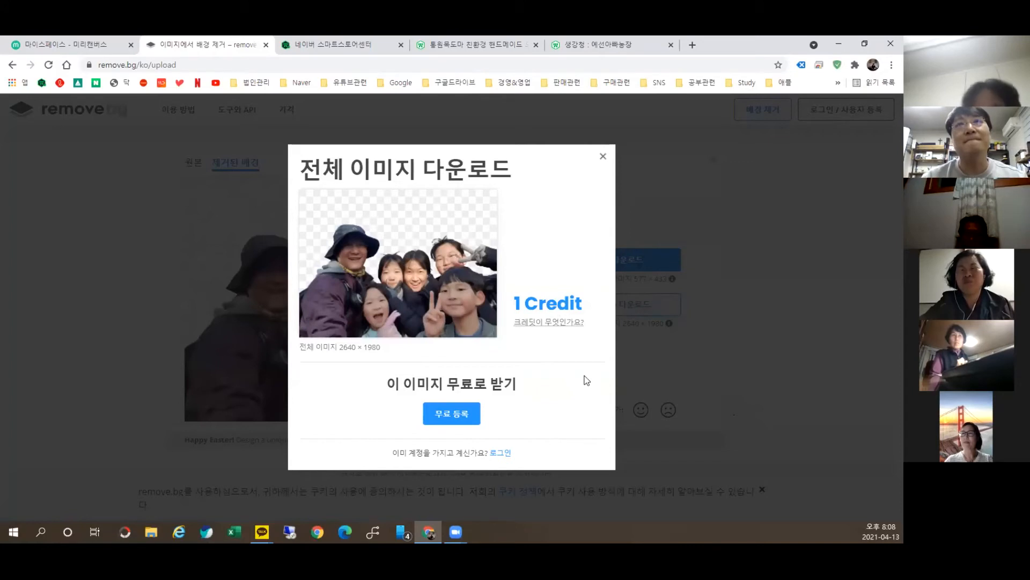
click(603, 157)
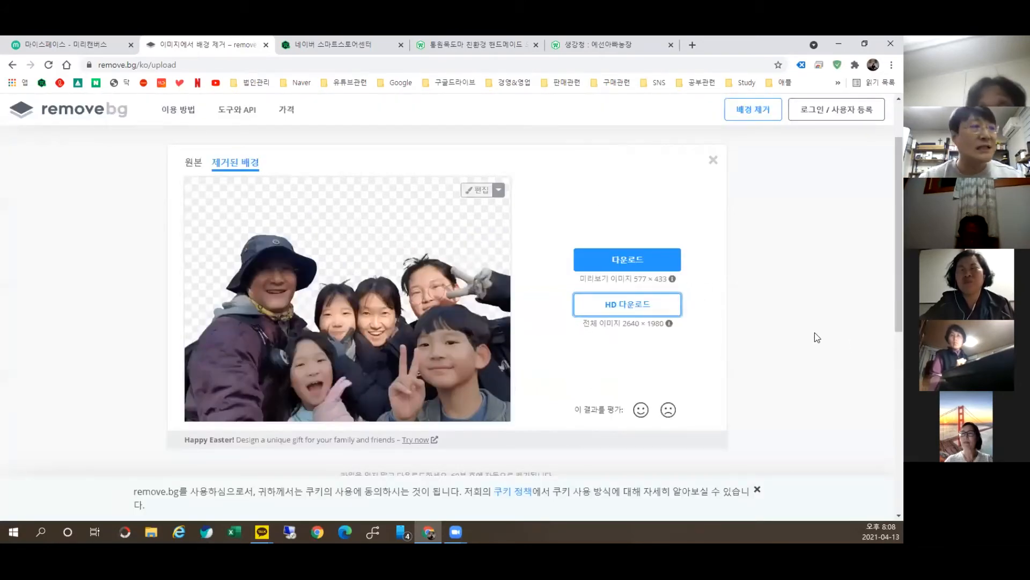
click(639, 258)
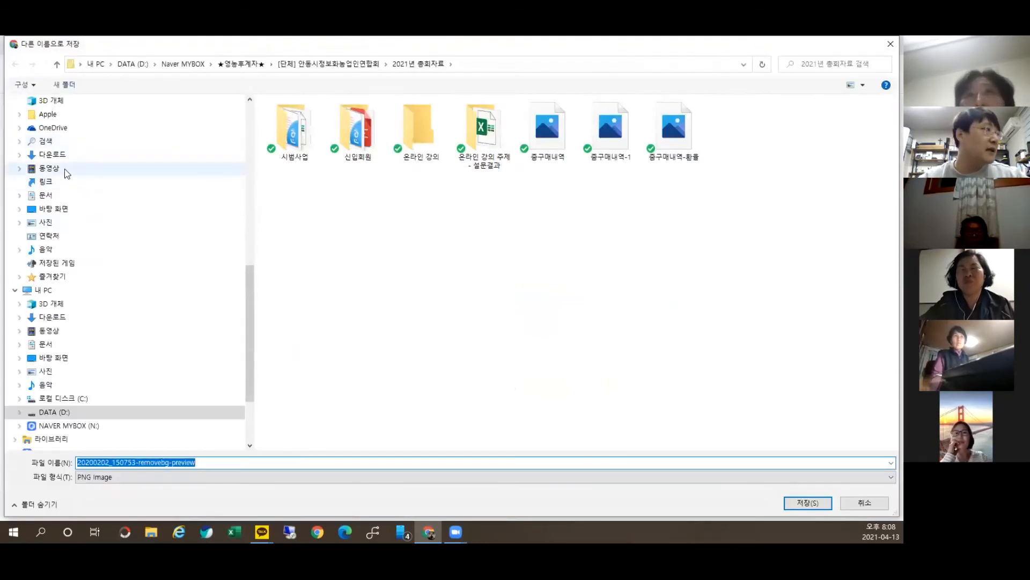
click(53, 155)
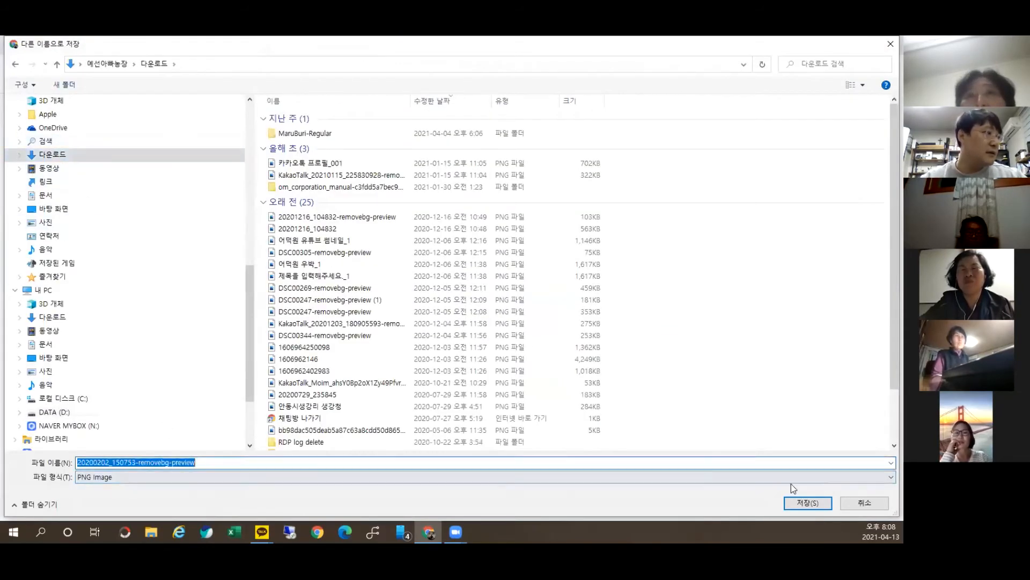
click(139, 462)
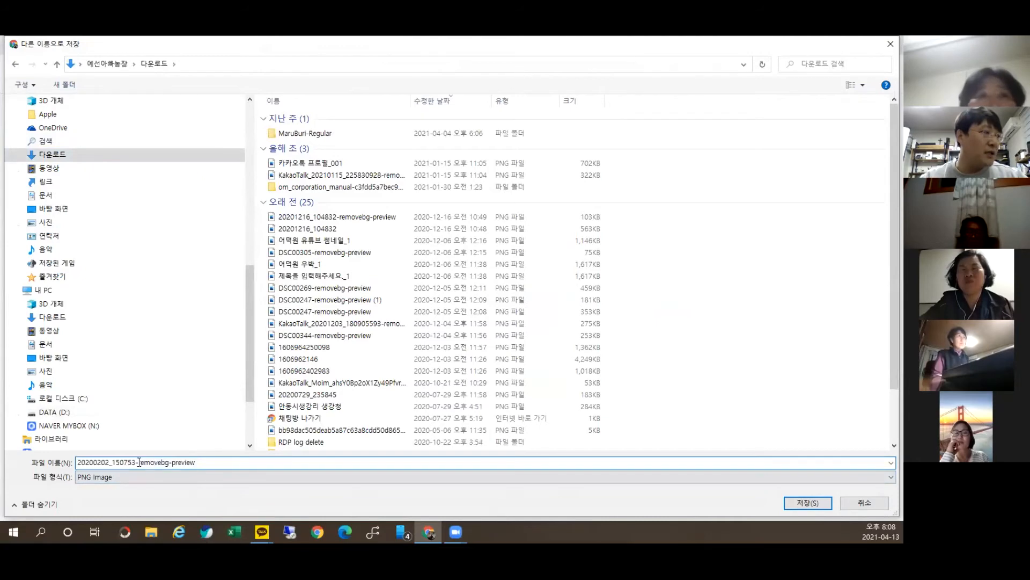
drag(168, 470, 203, 479)
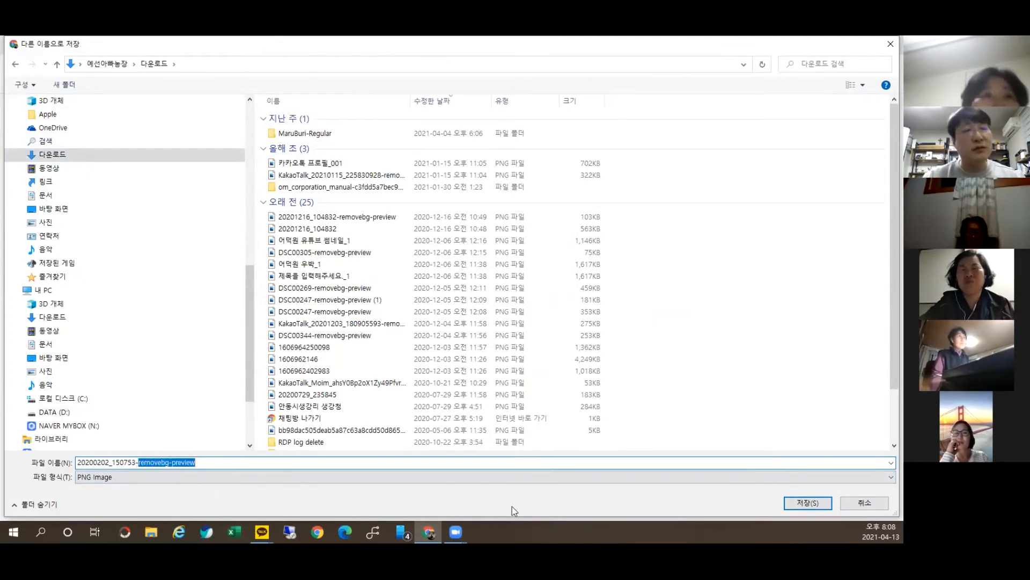
click(805, 503)
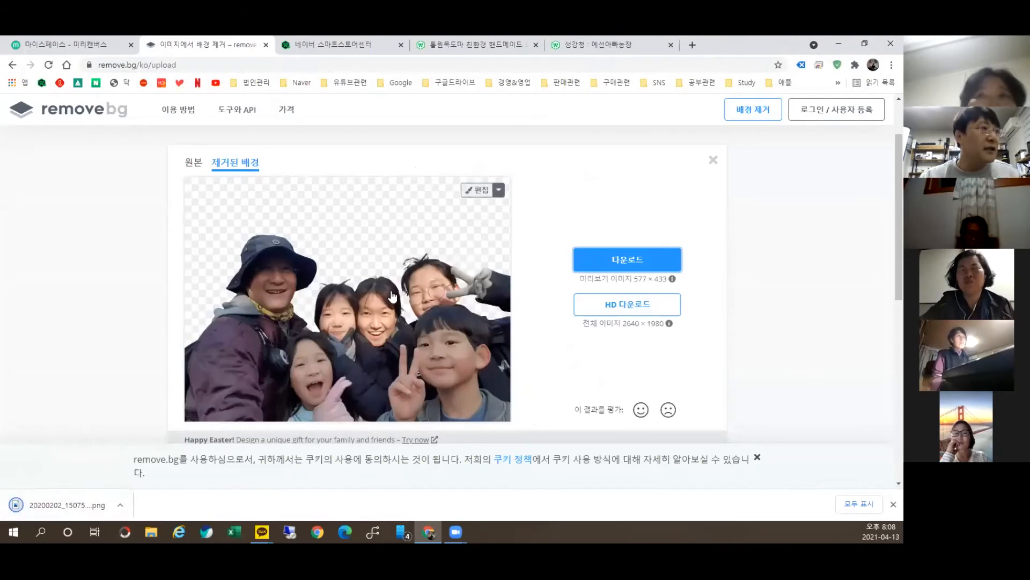
Step: Upload the removebg-preview family photo from Downloads into Miricanvas
click(68, 43)
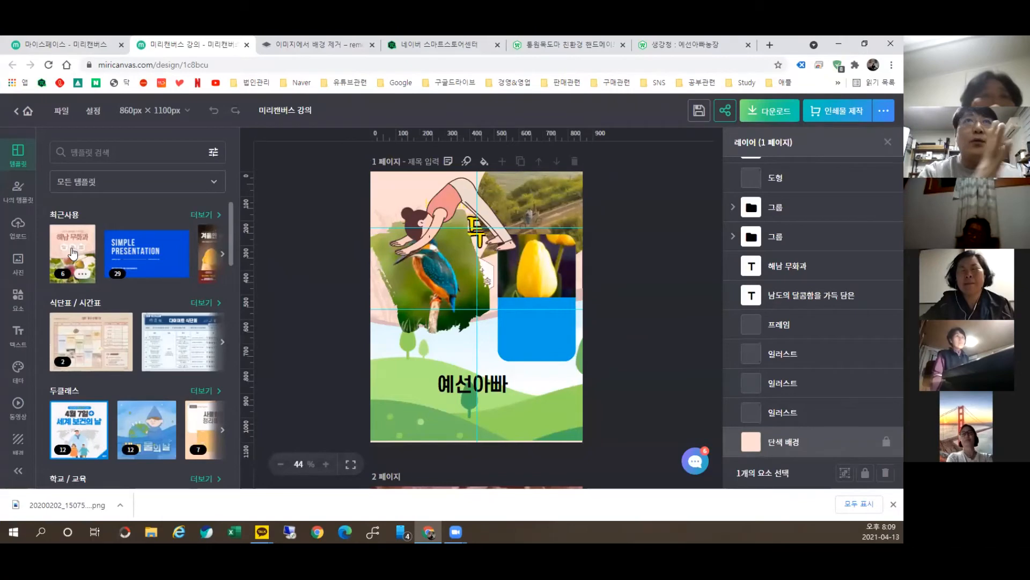
click(17, 225)
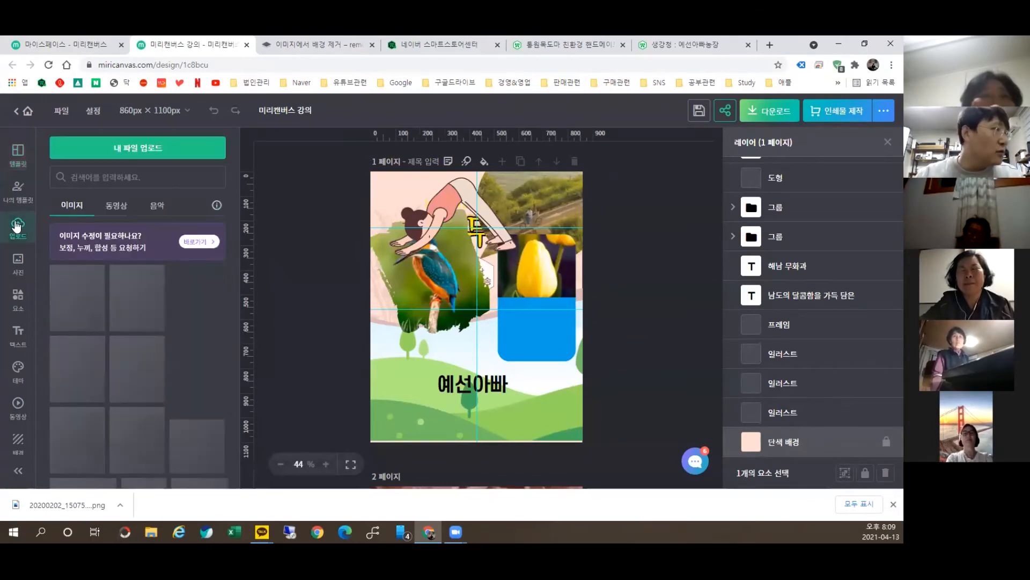
click(127, 153)
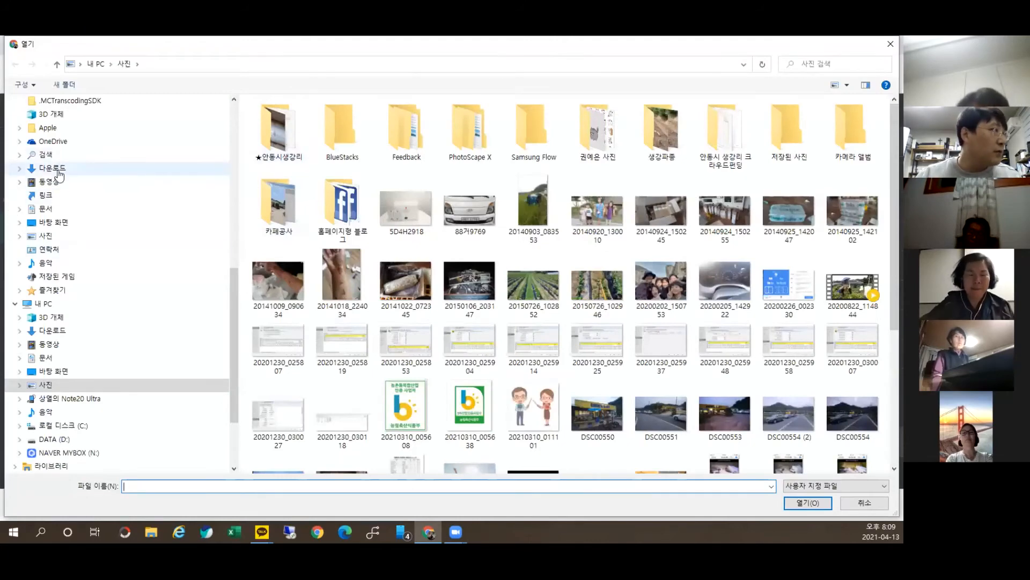
click(83, 167)
double_click(300, 133)
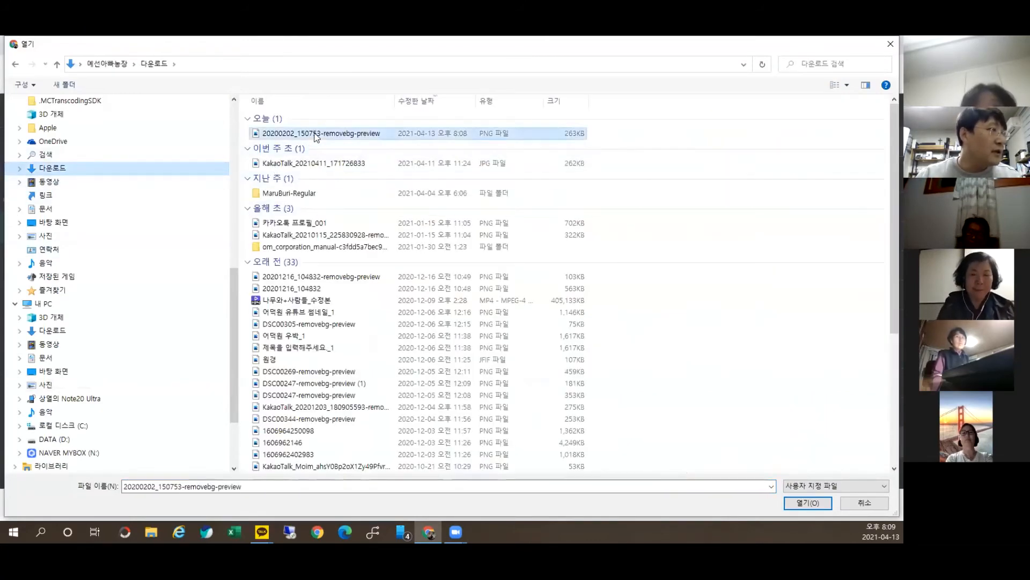
Step: Place the original family photo in page 6's upper half and the cut-out version below it
scroll(168, 357, down, 9)
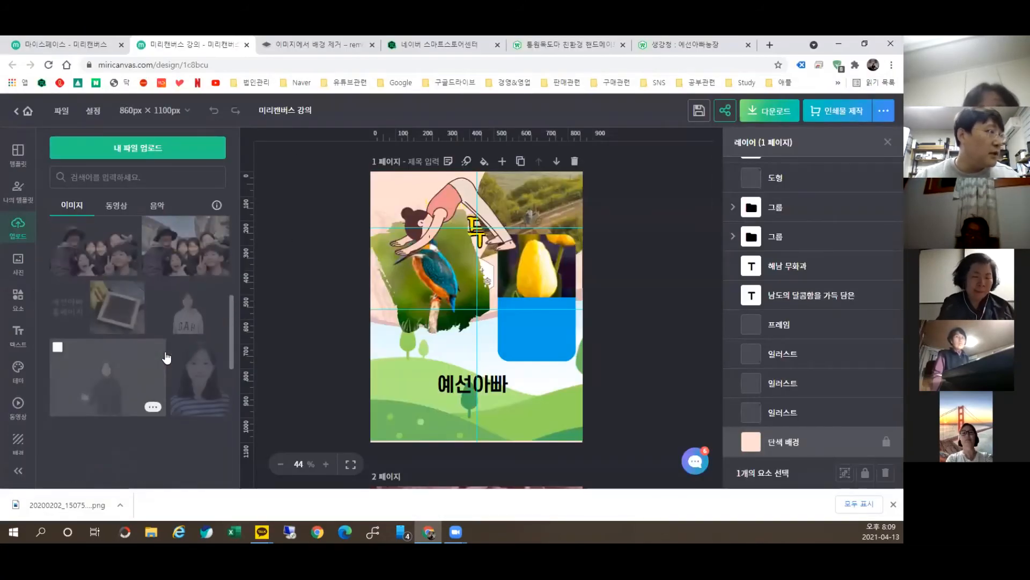
scroll(156, 400, up, 10)
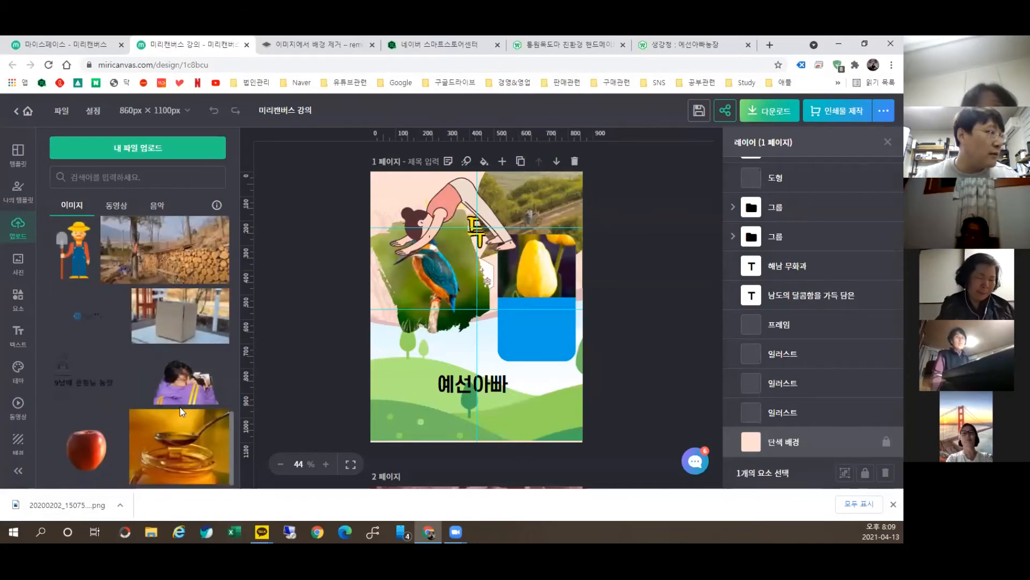
scroll(185, 314, down, 4)
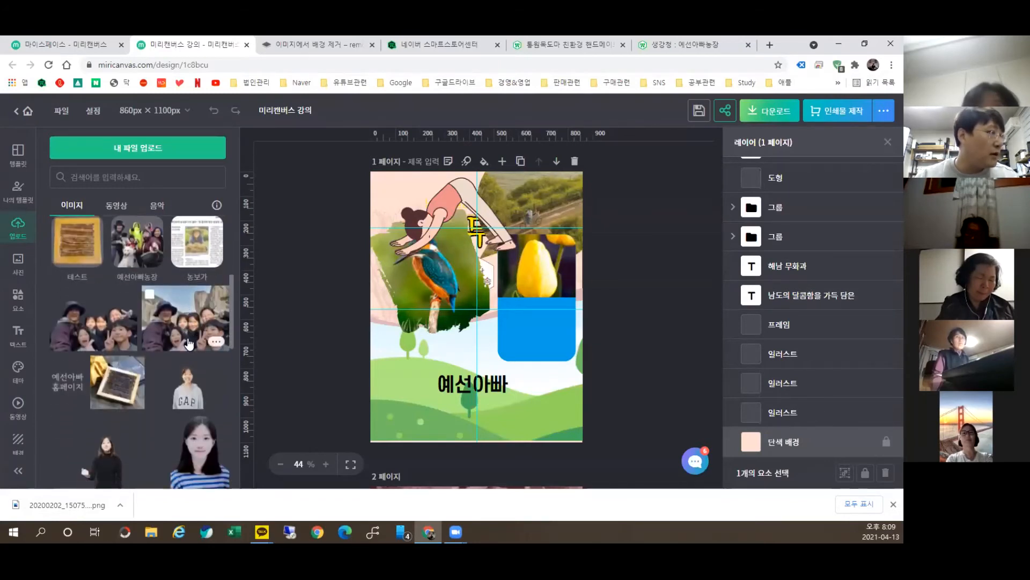
drag(109, 305, 485, 213)
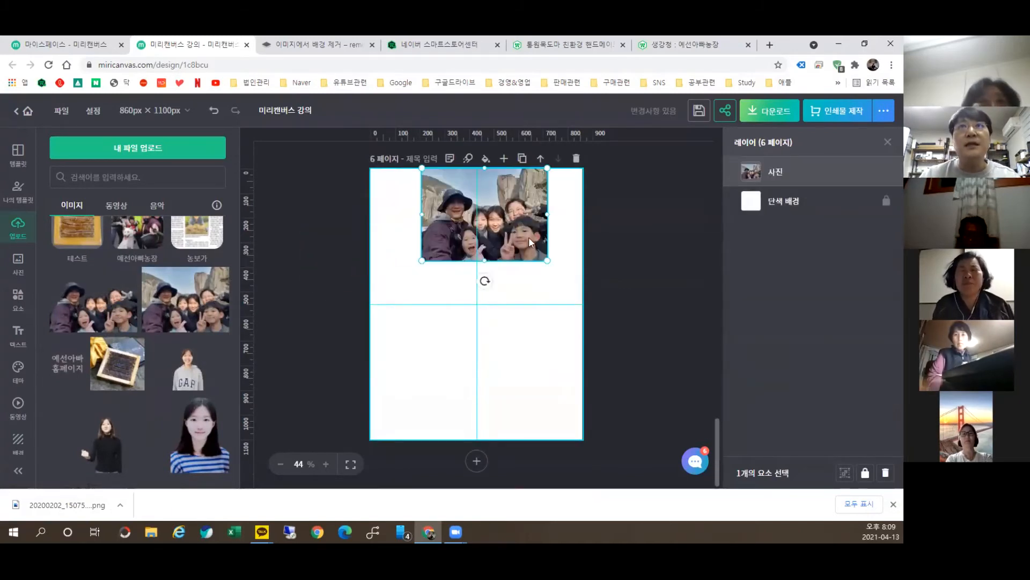
drag(490, 219, 480, 250)
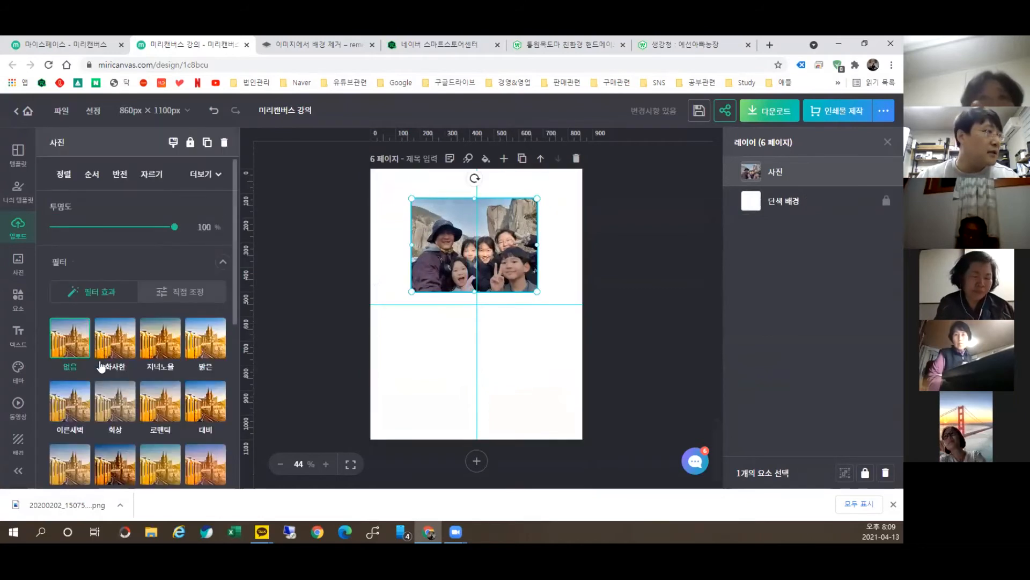
click(314, 282)
drag(77, 314, 497, 383)
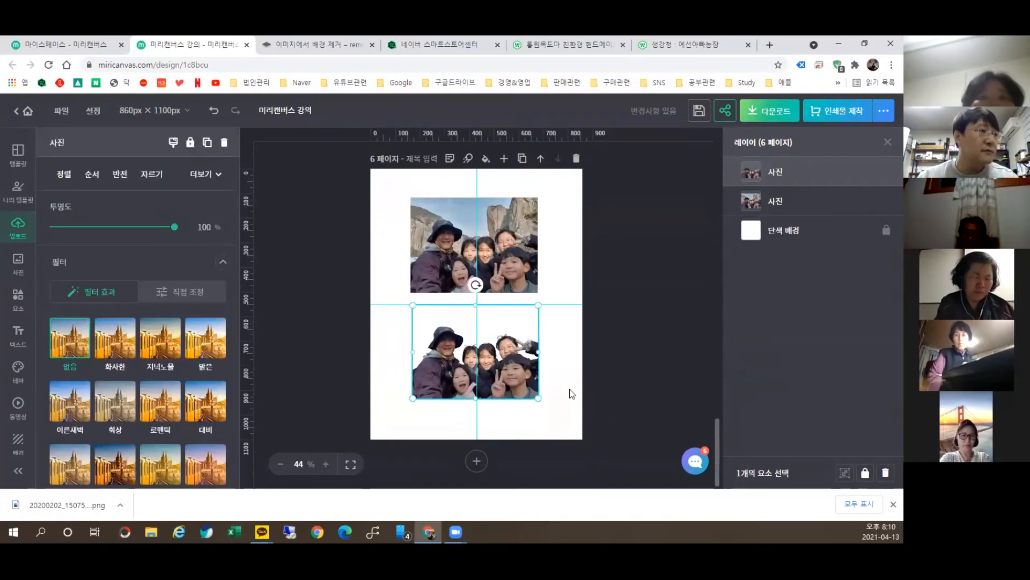
click(490, 429)
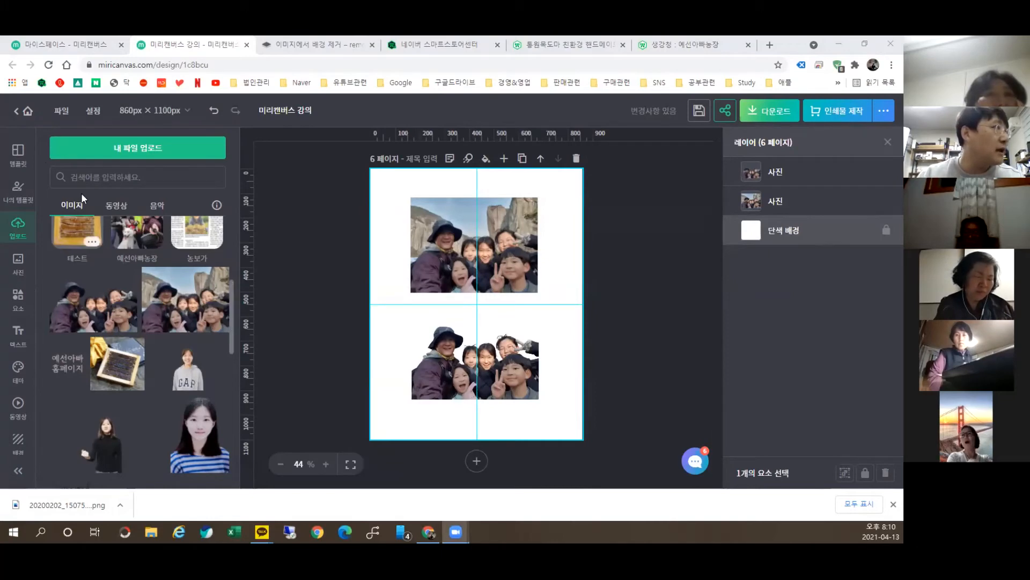
key(ctrl+Tab)
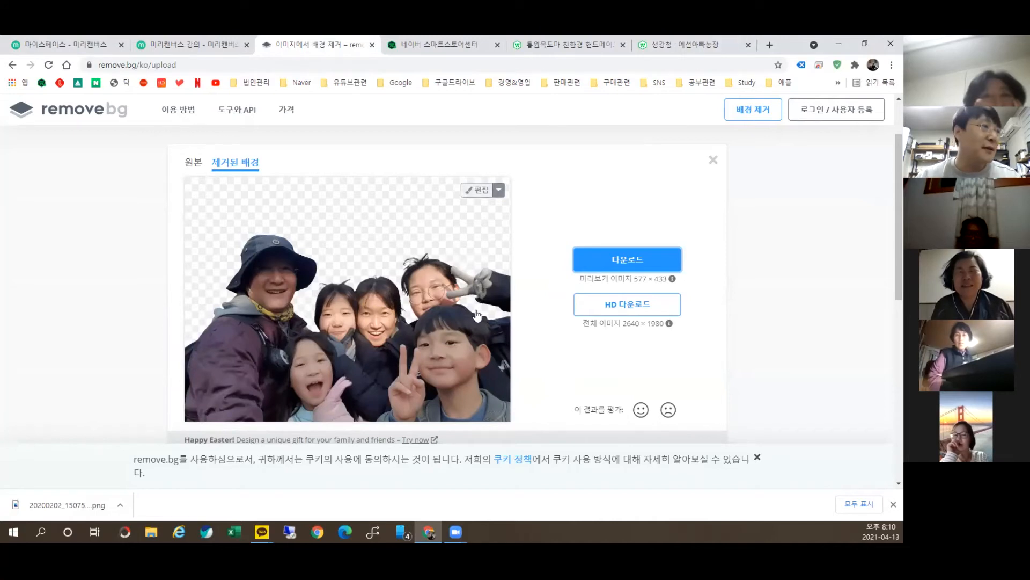
Step: Open the remove.bg editor and try a strongly blurred cliff background
click(500, 190)
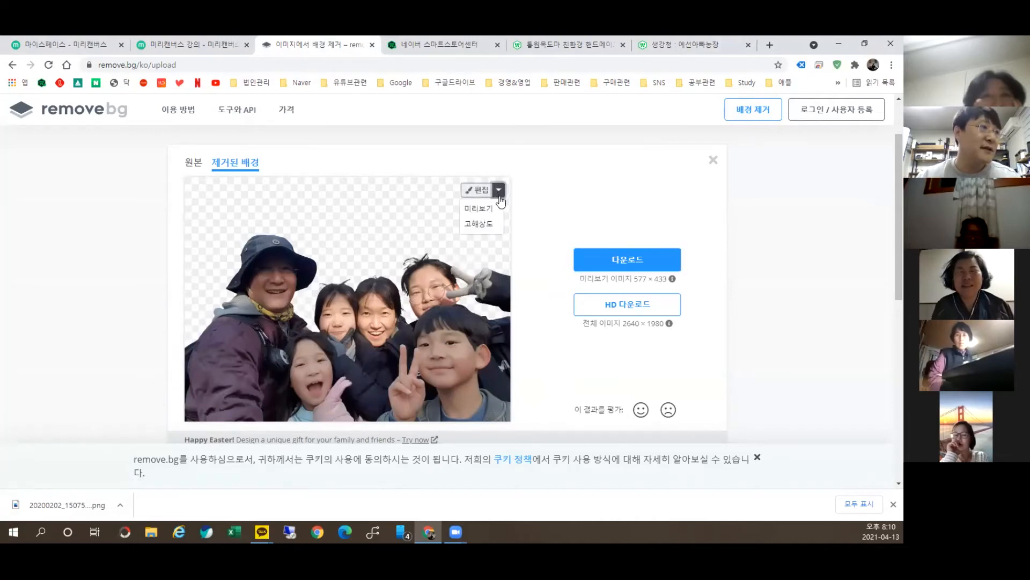
click(480, 190)
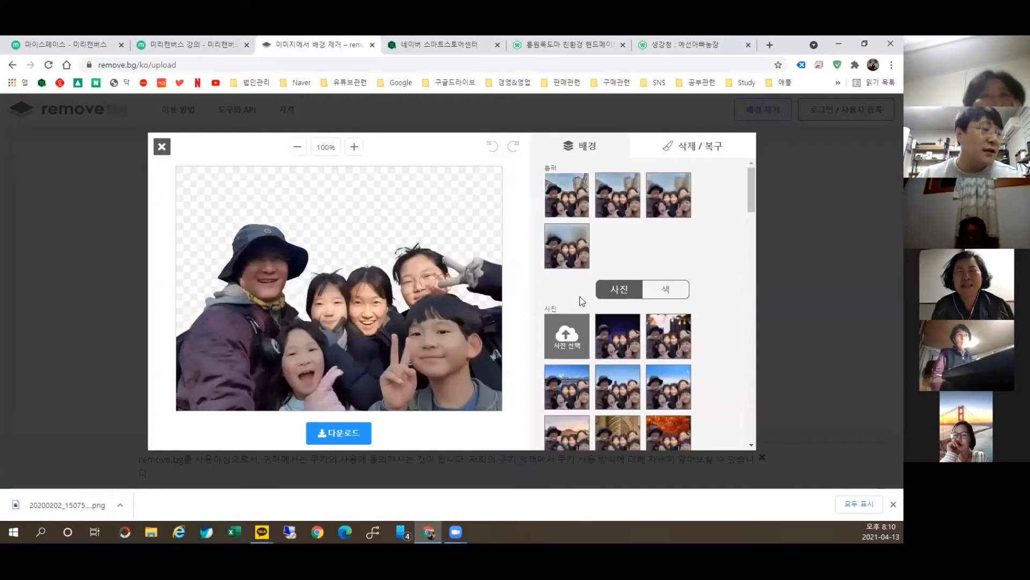
click(613, 203)
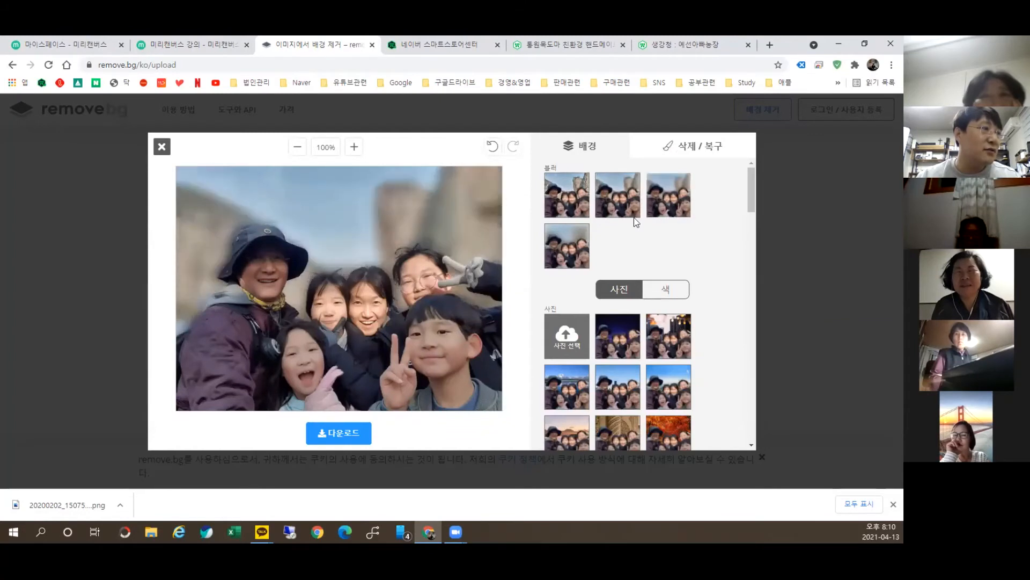
click(564, 256)
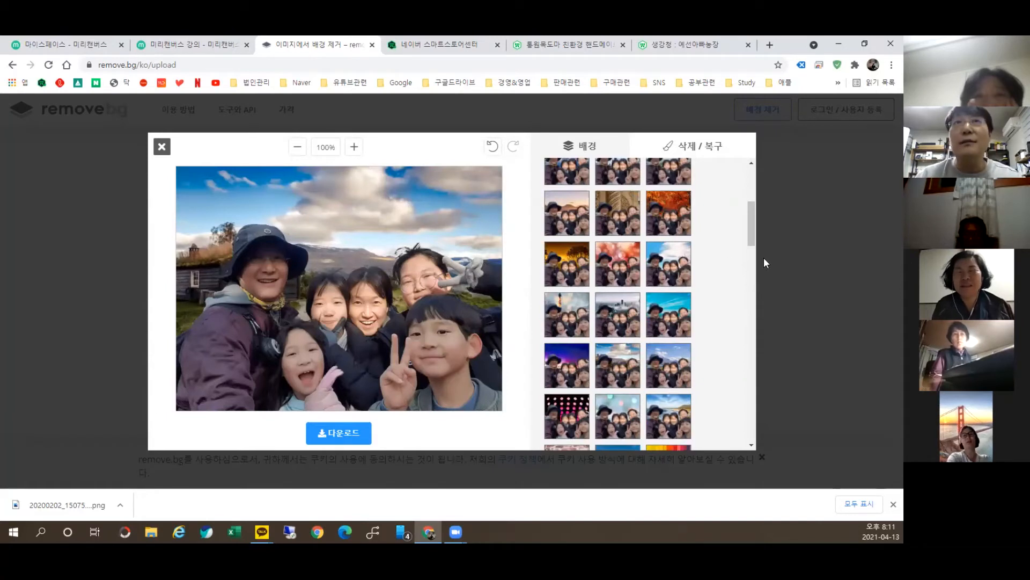
Step: Try pink-dot, forest, striped, blue-lights, green and city-at-night background photos
scroll(556, 187, down, 4)
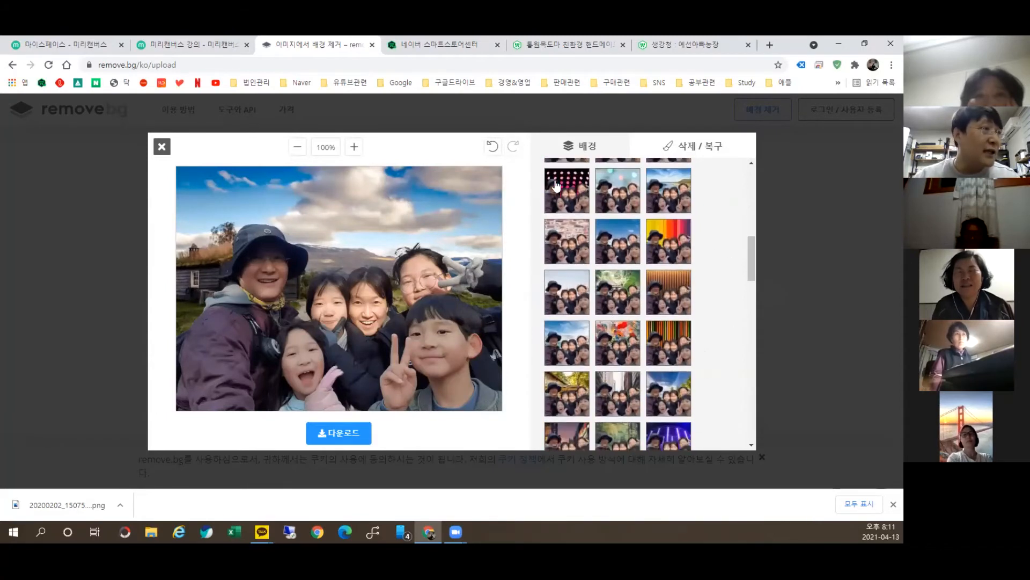
click(556, 186)
click(614, 288)
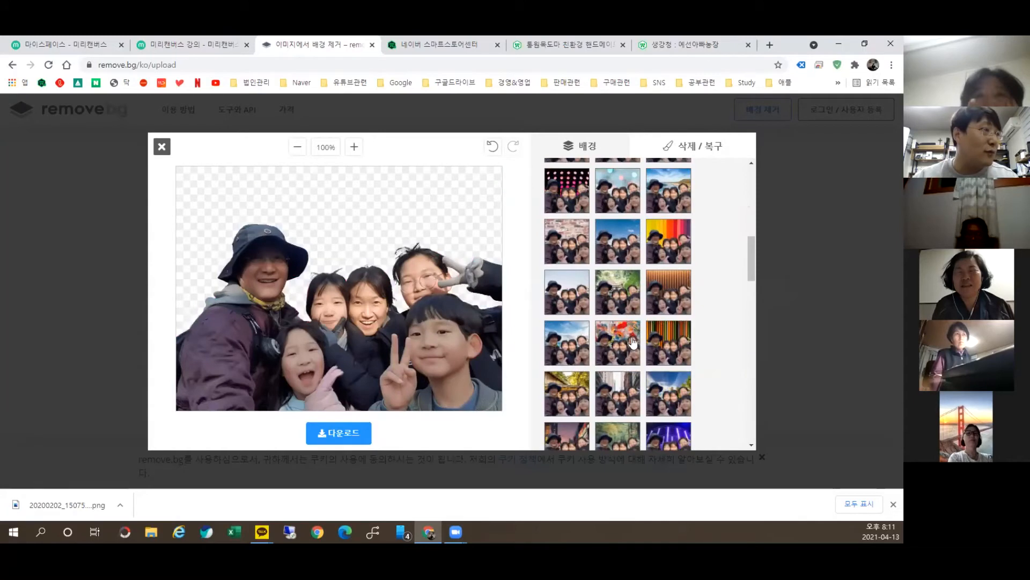
click(671, 347)
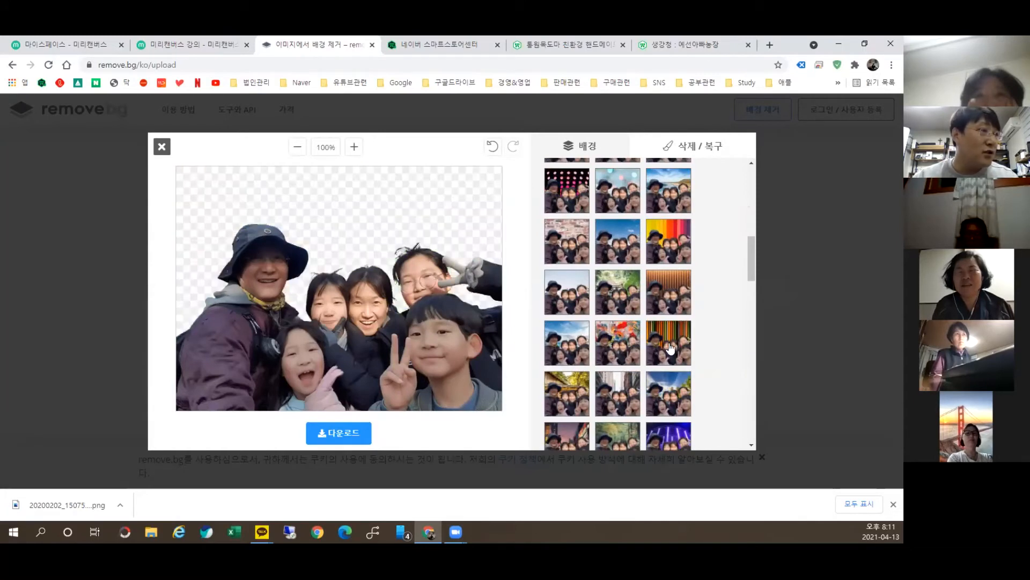
click(665, 435)
click(624, 440)
click(581, 437)
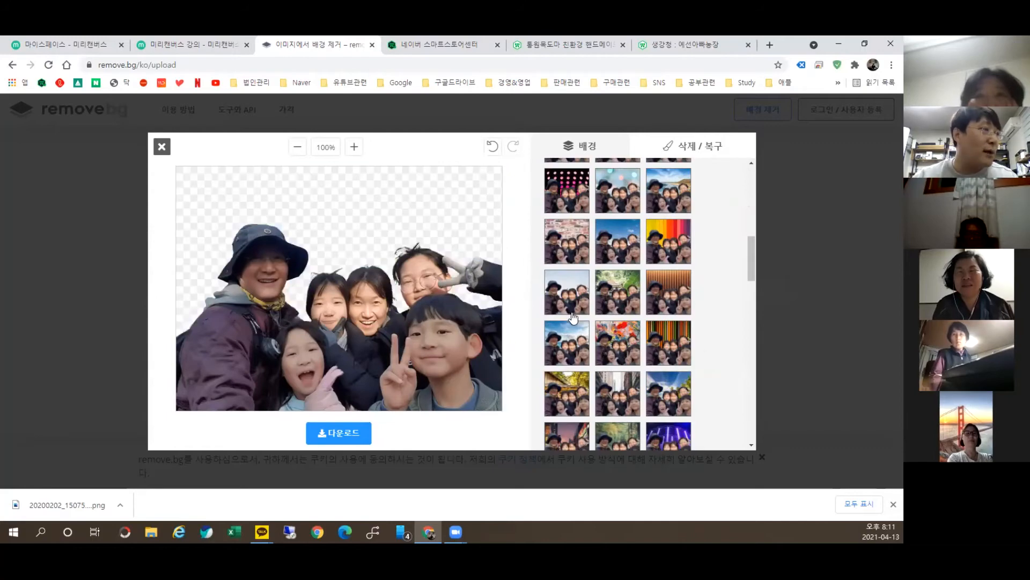
Step: Settle on the blue-sky-with-white-clouds photo as the background
scroll(605, 338, down, 3)
scroll(605, 339, down, 3)
click(658, 379)
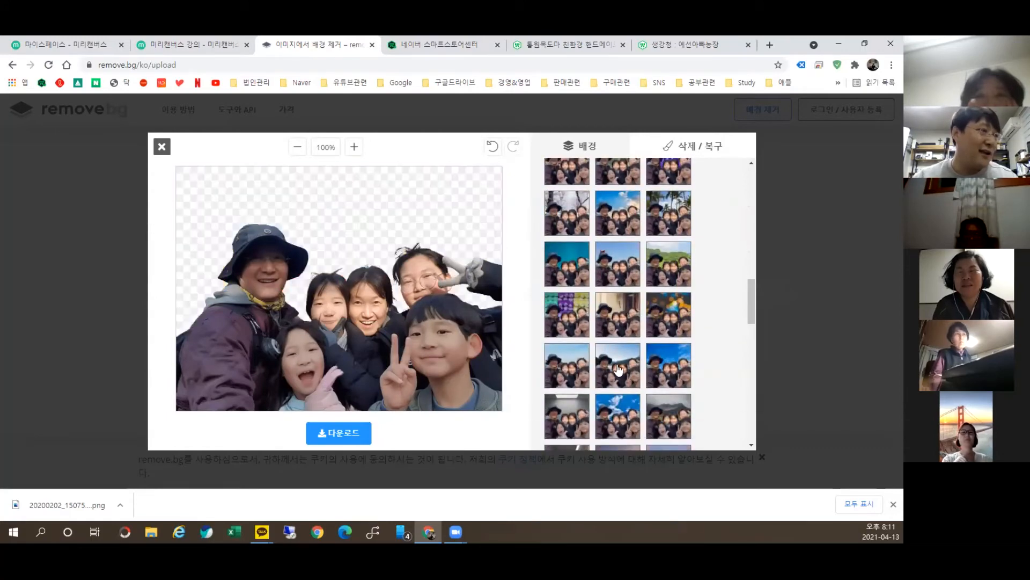
click(621, 421)
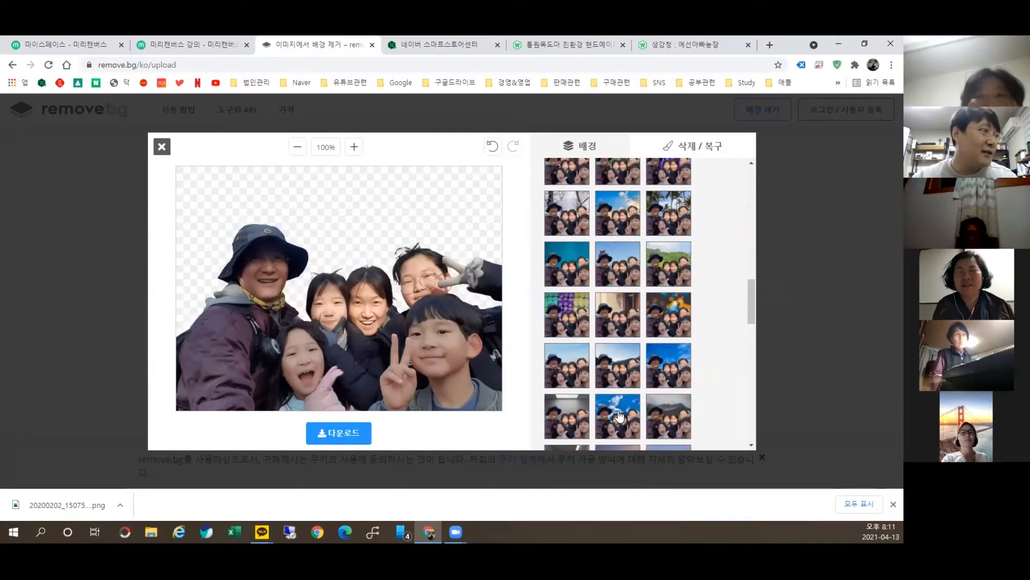
Step: Test light to maximum blur on the sky, then return to sharp clouds
scroll(622, 384, down, 3)
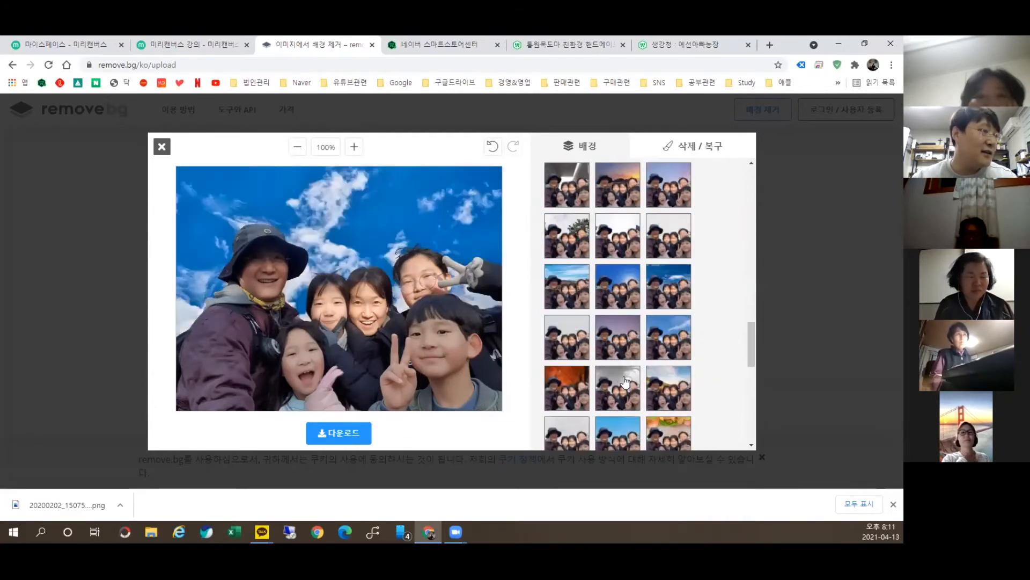
scroll(638, 365, down, 5)
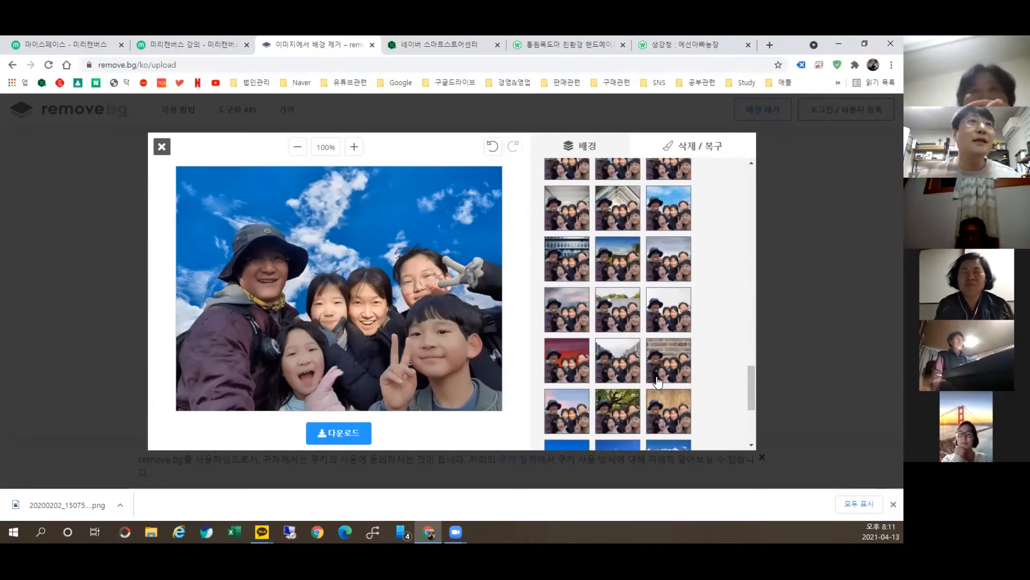
scroll(652, 311, up, 10)
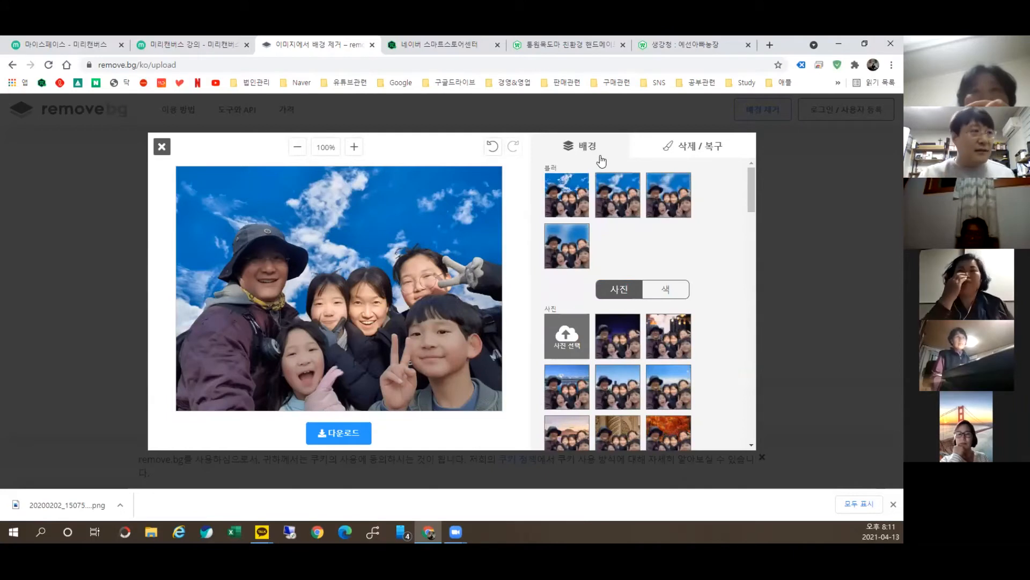
click(627, 208)
click(673, 202)
click(583, 239)
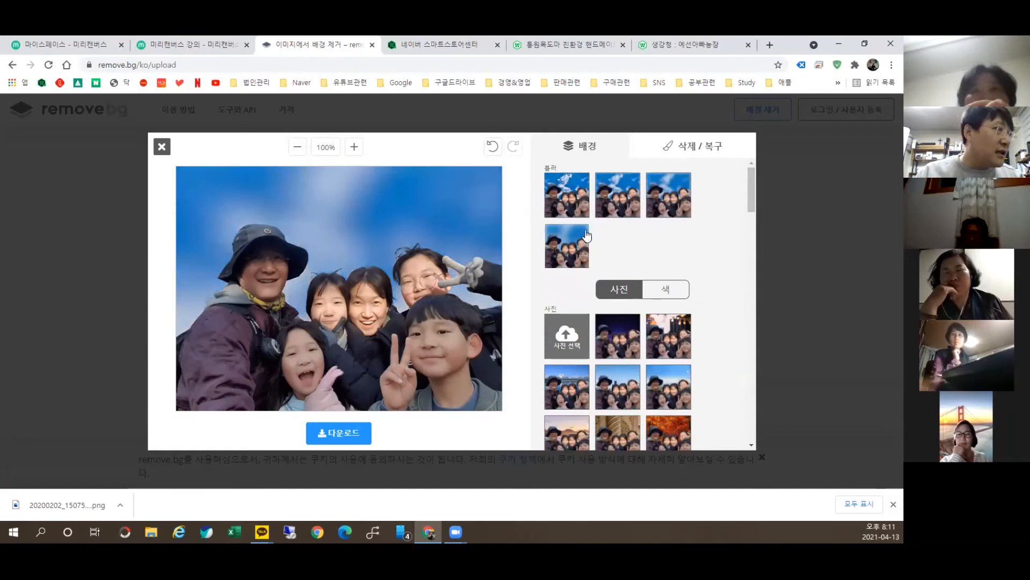
click(578, 206)
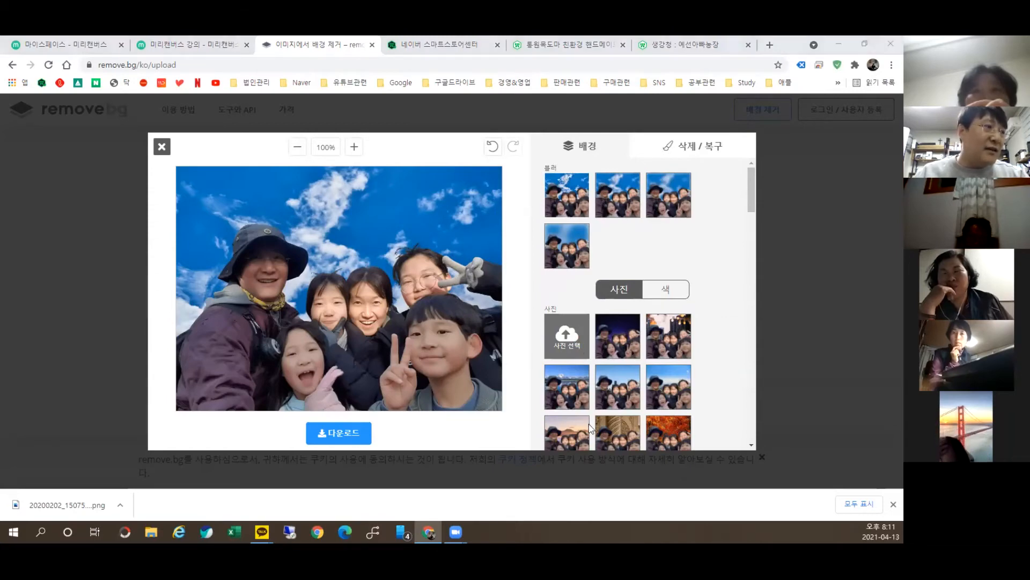
Step: Upload and use the apple photo as a custom background
click(572, 349)
scroll(394, 250, down, 10)
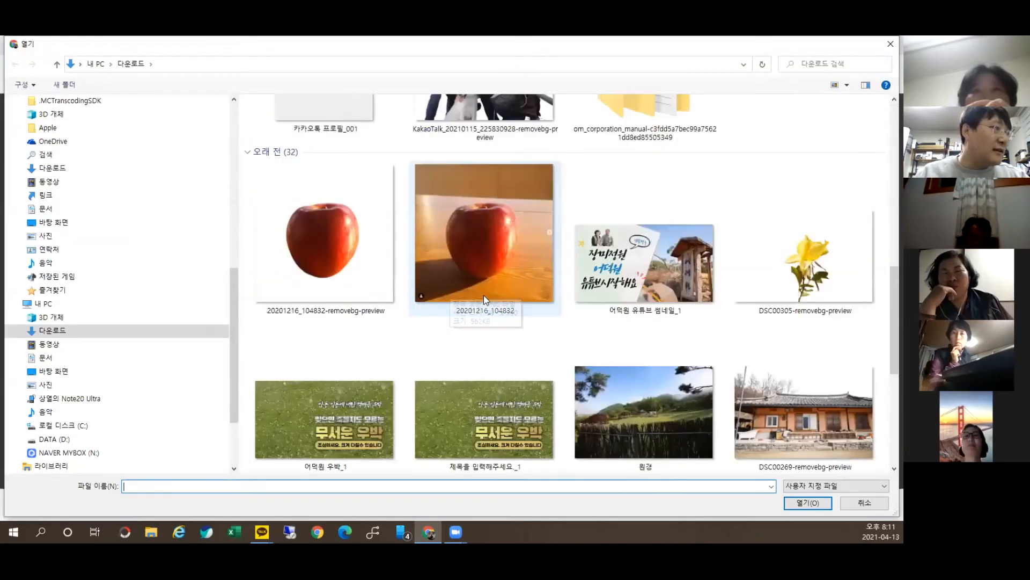
double_click(477, 278)
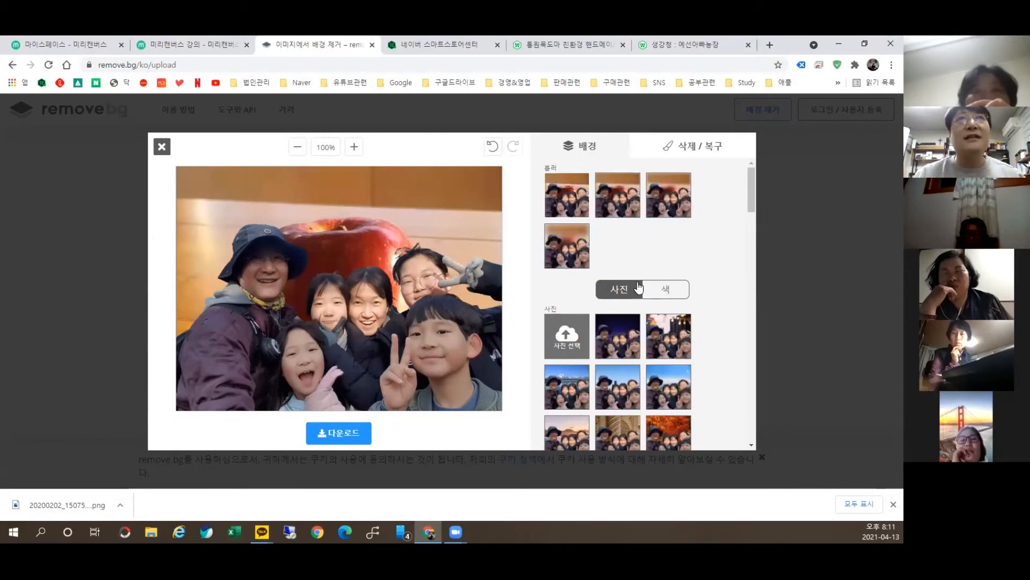
Step: Shrink the erase brush and erase the girl's raised grey-gloved hand
click(695, 151)
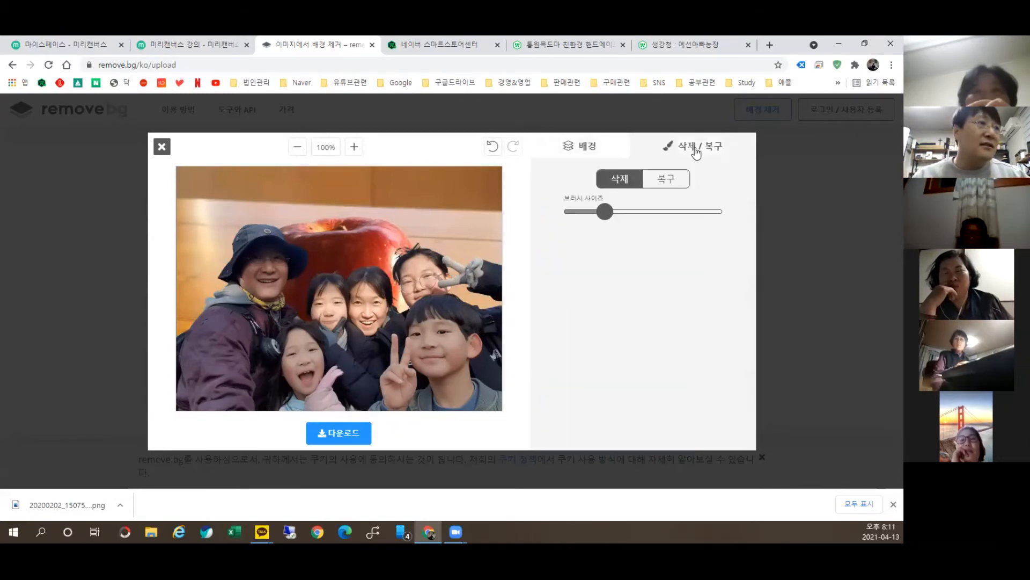
mouse_move(607, 212)
mouse_down()
mouse_move(641, 218)
mouse_move(656, 237)
mouse_up()
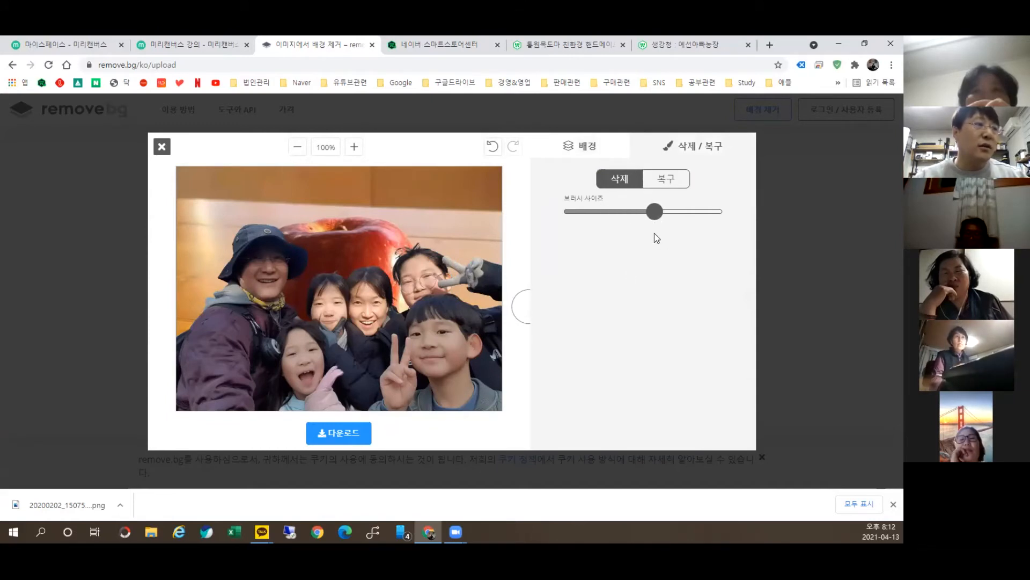
mouse_move(655, 215)
mouse_down()
mouse_move(682, 217)
mouse_move(593, 227)
mouse_move(628, 233)
mouse_up()
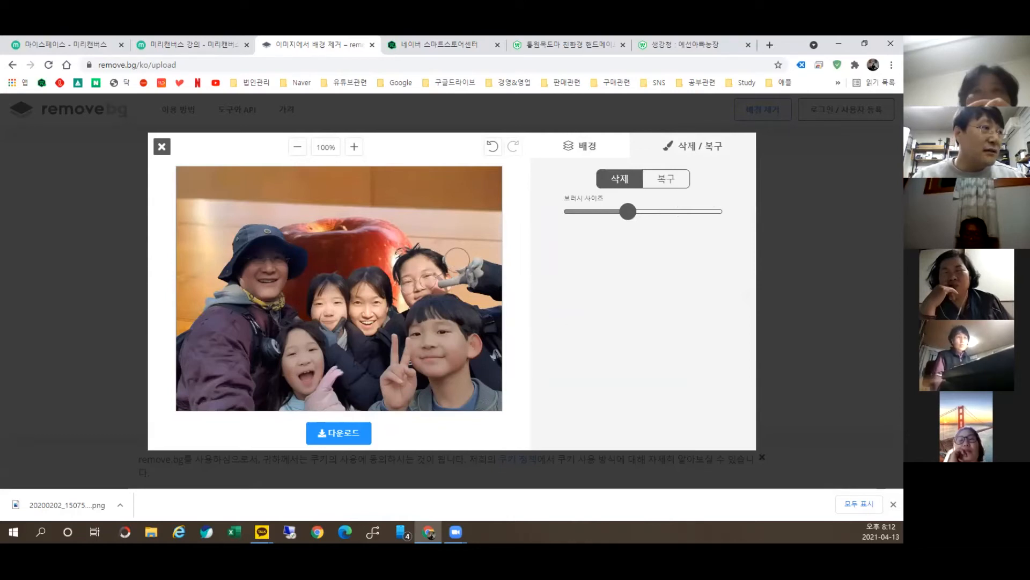
mouse_move(456, 260)
mouse_down()
mouse_move(480, 279)
mouse_move(484, 262)
mouse_move(483, 294)
mouse_move(503, 265)
mouse_move(501, 288)
mouse_up()
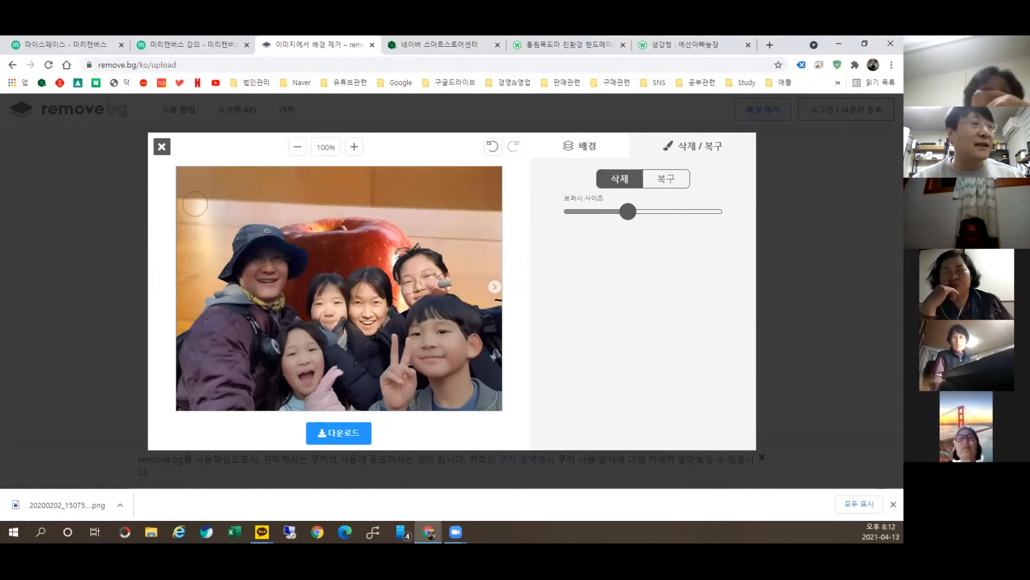
Step: Use the restore brush to paint back the hand and original rocky background
click(669, 182)
mouse_move(499, 272)
mouse_down()
mouse_move(455, 271)
mouse_move(455, 250)
mouse_move(470, 174)
mouse_move(475, 257)
mouse_move(508, 159)
mouse_move(491, 296)
mouse_up()
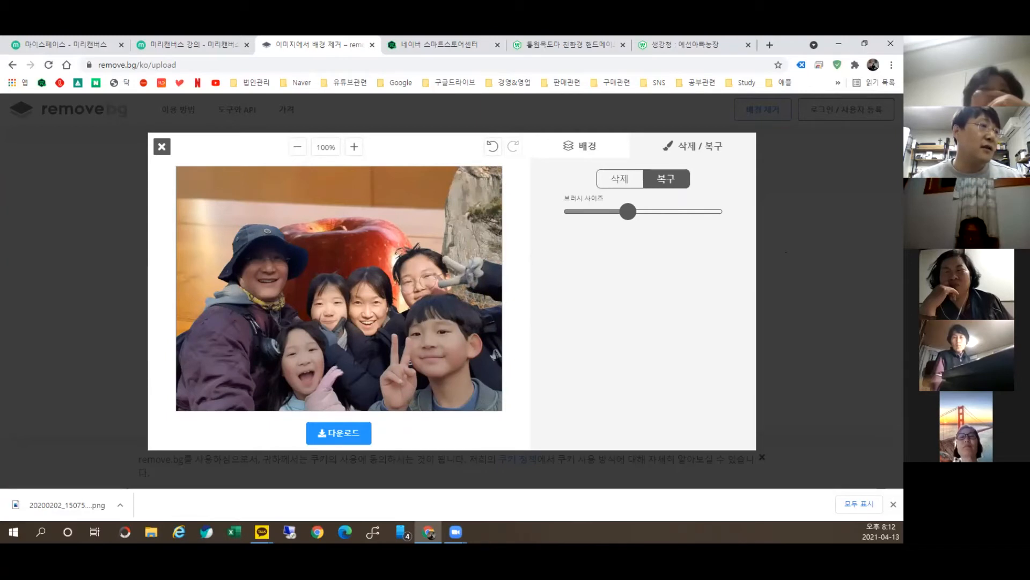
mouse_move(440, 242)
mouse_down()
mouse_move(441, 205)
mouse_move(467, 160)
mouse_move(422, 273)
mouse_move(436, 161)
mouse_move(428, 150)
mouse_move(401, 231)
mouse_move(409, 165)
mouse_move(378, 221)
mouse_move(393, 185)
mouse_move(363, 205)
mouse_move(328, 258)
mouse_move(347, 249)
mouse_move(314, 257)
mouse_move(318, 212)
mouse_move(371, 160)
mouse_move(345, 164)
mouse_move(335, 196)
mouse_move(277, 200)
mouse_move(309, 210)
mouse_move(270, 216)
mouse_move(329, 196)
mouse_move(280, 198)
mouse_move(292, 166)
mouse_move(245, 180)
mouse_move(187, 167)
mouse_move(179, 338)
mouse_move(206, 188)
mouse_move(249, 201)
mouse_move(296, 193)
mouse_move(325, 211)
mouse_up()
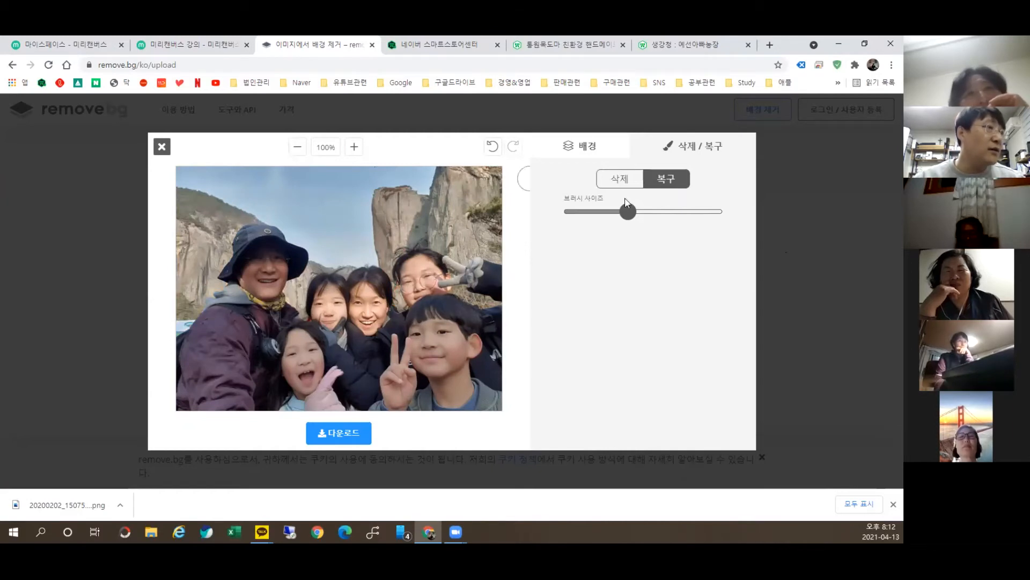
Step: Erase a patch of rock at the upper right to reveal the apple again
click(611, 181)
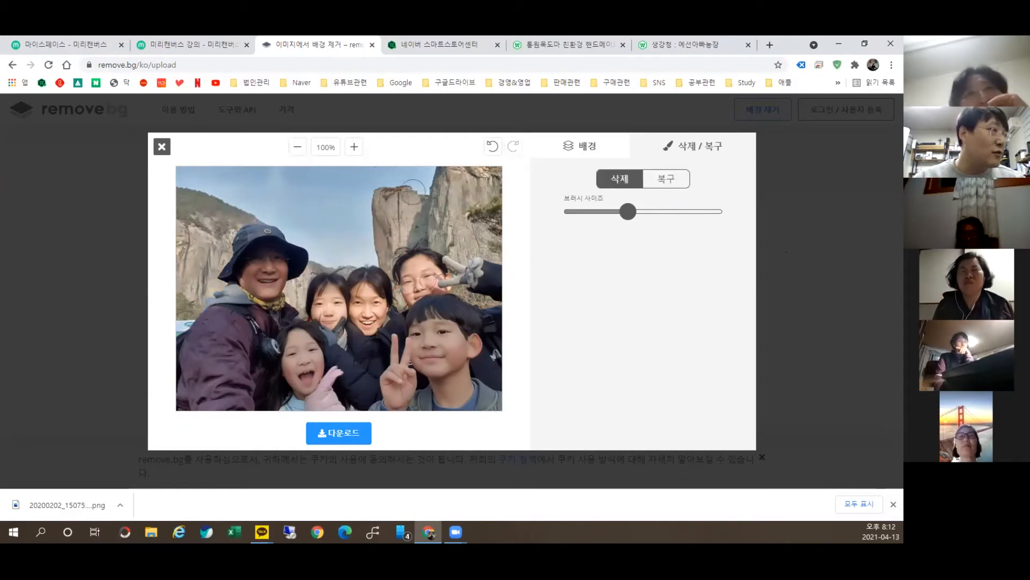
mouse_move(416, 194)
mouse_down()
mouse_move(408, 235)
mouse_move(378, 248)
mouse_move(383, 189)
mouse_move(388, 212)
mouse_move(427, 171)
mouse_up()
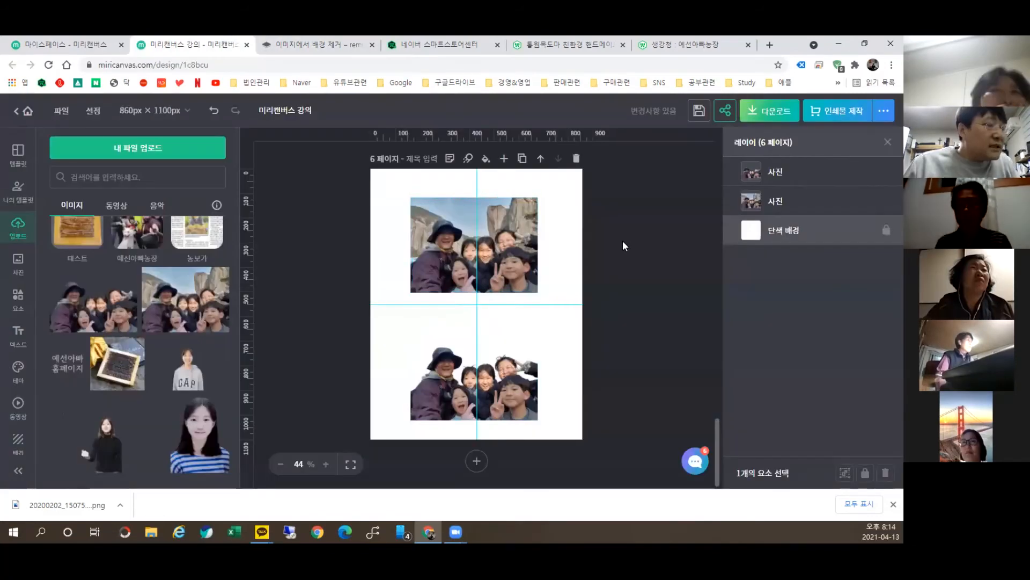
scroll(591, 257, up, 1)
scroll(590, 260, up, 20)
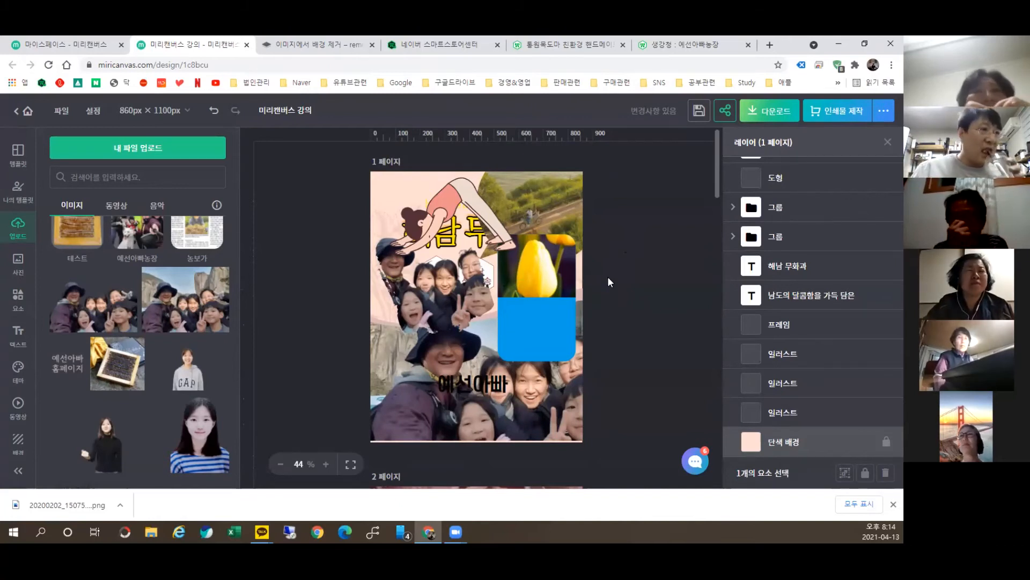
Step: Open the 다운로드 panel at the top right of the Miricanvas editor
click(774, 113)
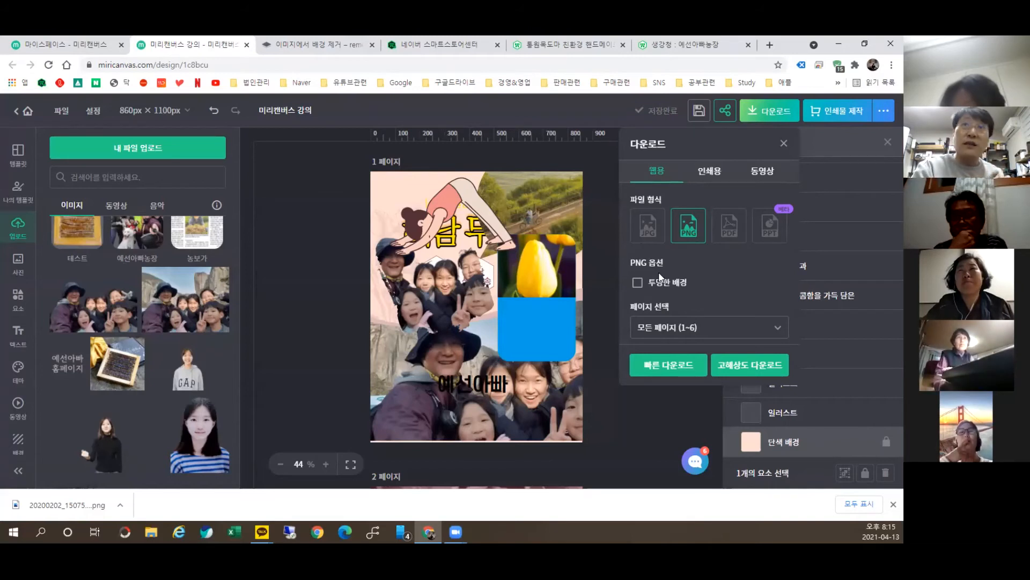
Step: Choose JPG, all pages, merge into one image, and start the high-resolution download
click(647, 225)
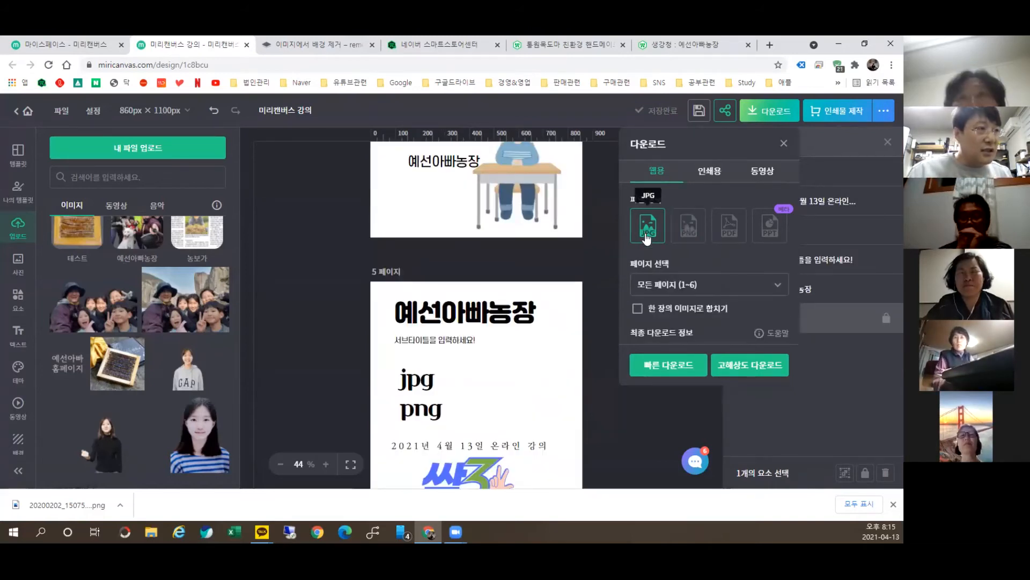
click(657, 287)
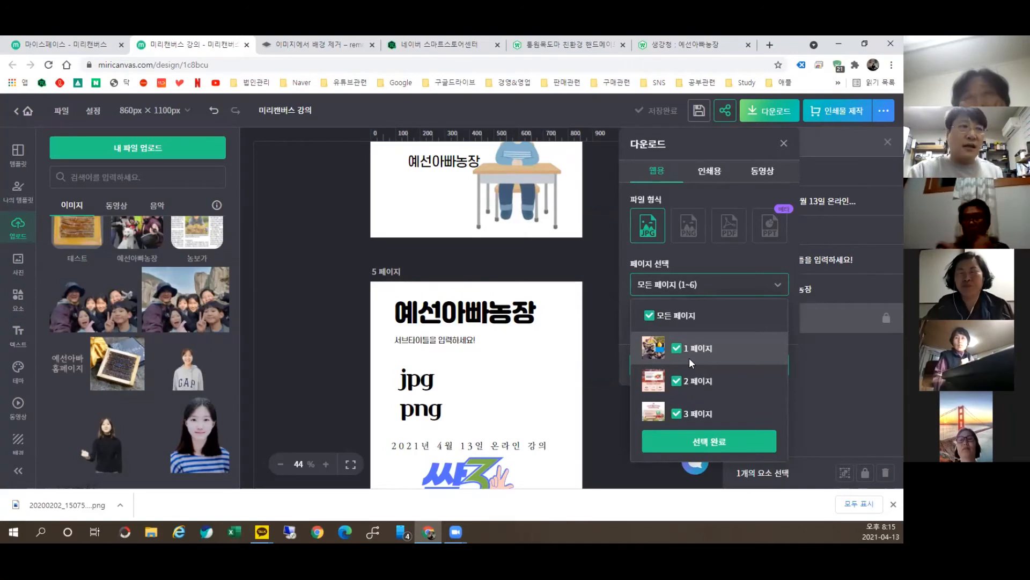
click(743, 449)
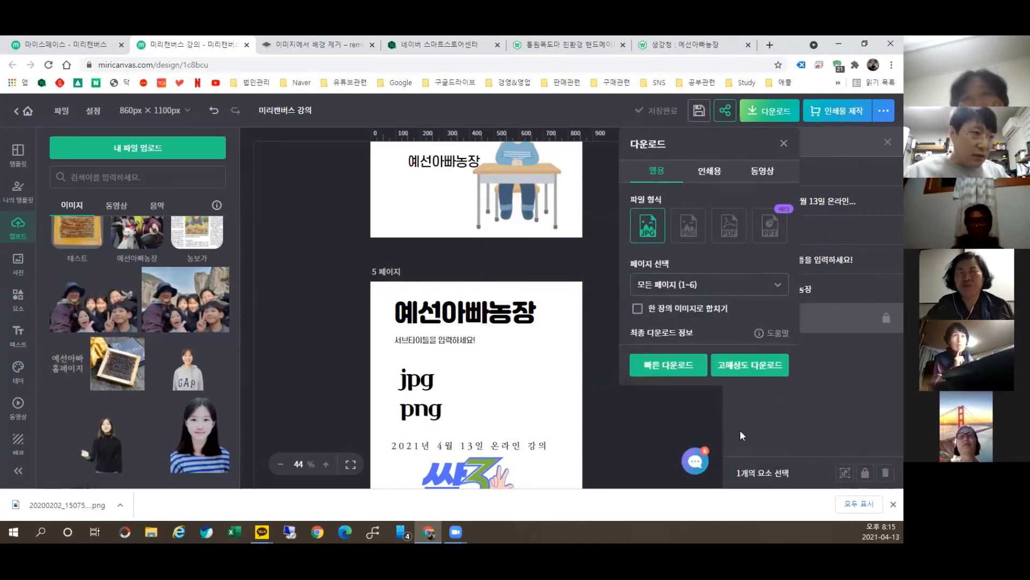
click(679, 311)
click(749, 369)
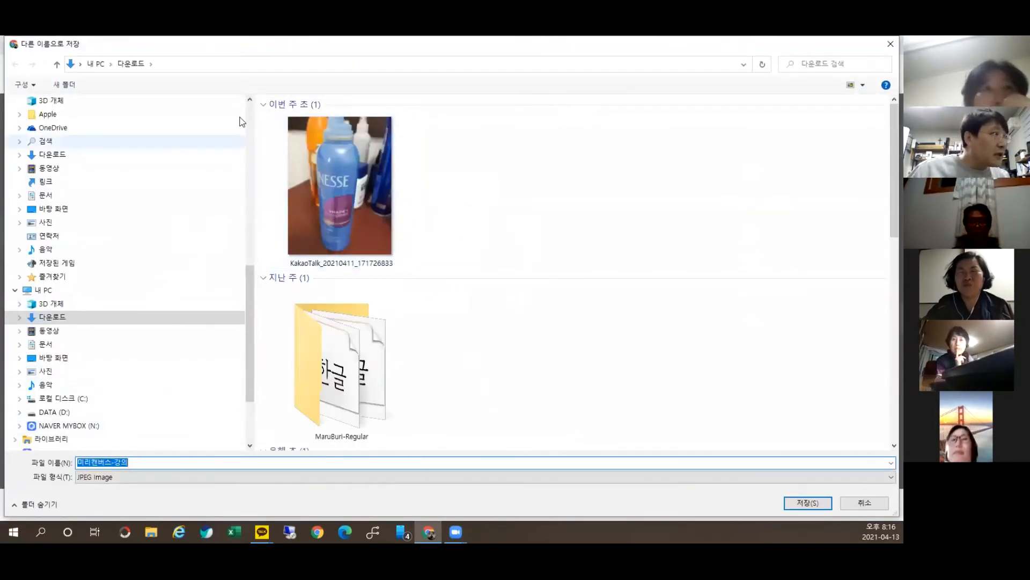
Step: Save 미리캔버스-강의.jpg to Downloads and zoom into it in Photos
click(823, 511)
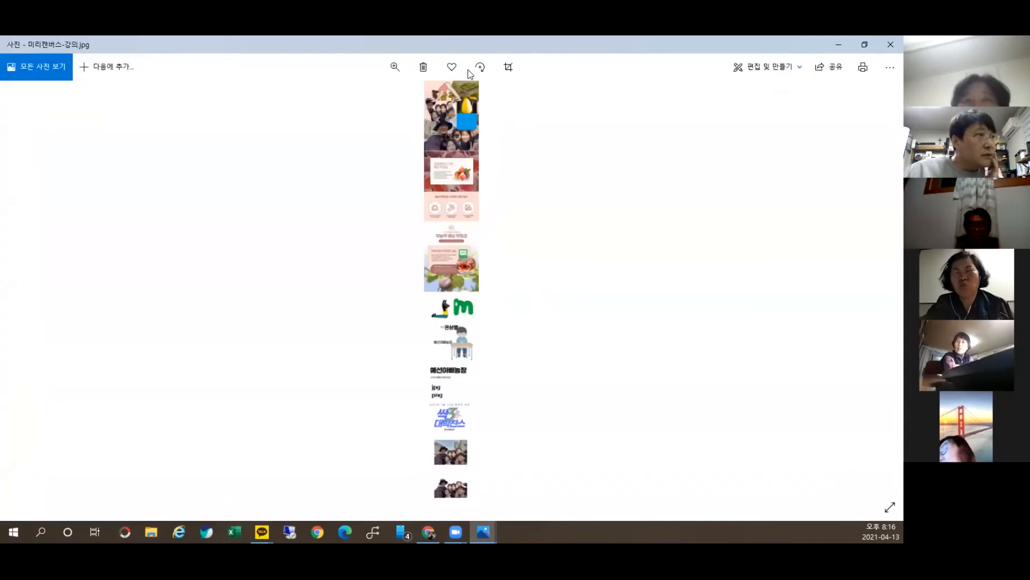
click(864, 44)
click(556, 106)
drag(502, 135, 527, 137)
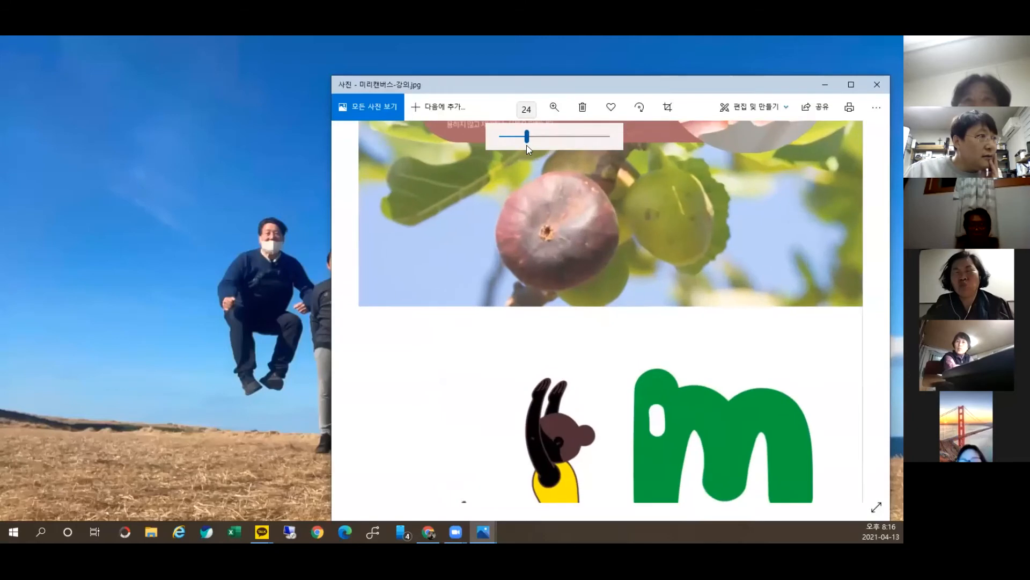
key(super+Up)
scroll(628, 281, up, 8)
Step: Pan through the fig ad, children's photo, family photo and hexagon section, then close Photos
drag(724, 281, 740, 493)
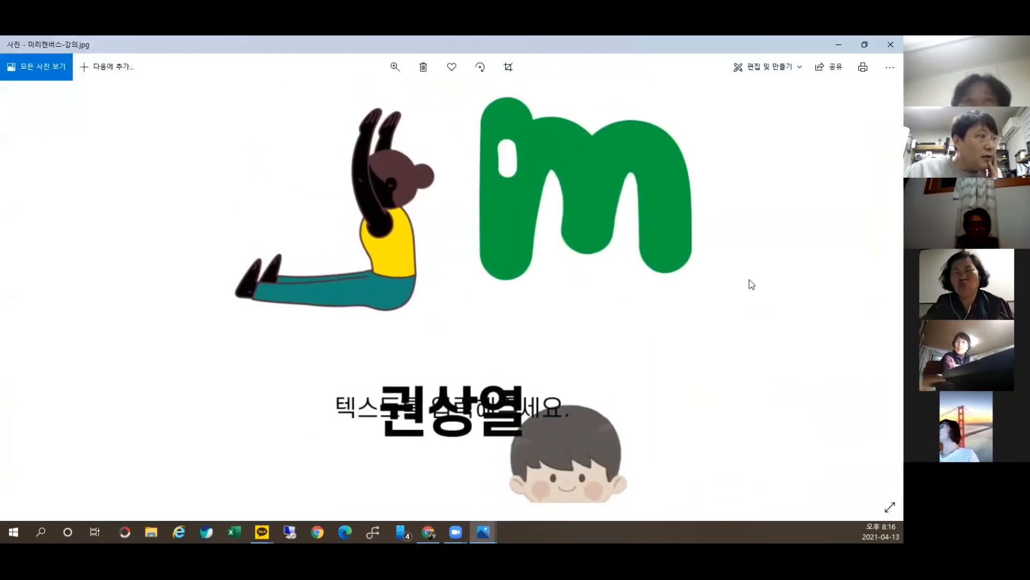
drag(750, 268, 735, 492)
drag(650, 215, 625, 449)
drag(601, 167, 589, 473)
drag(586, 110, 579, 437)
drag(561, 123, 550, 483)
drag(528, 121, 518, 472)
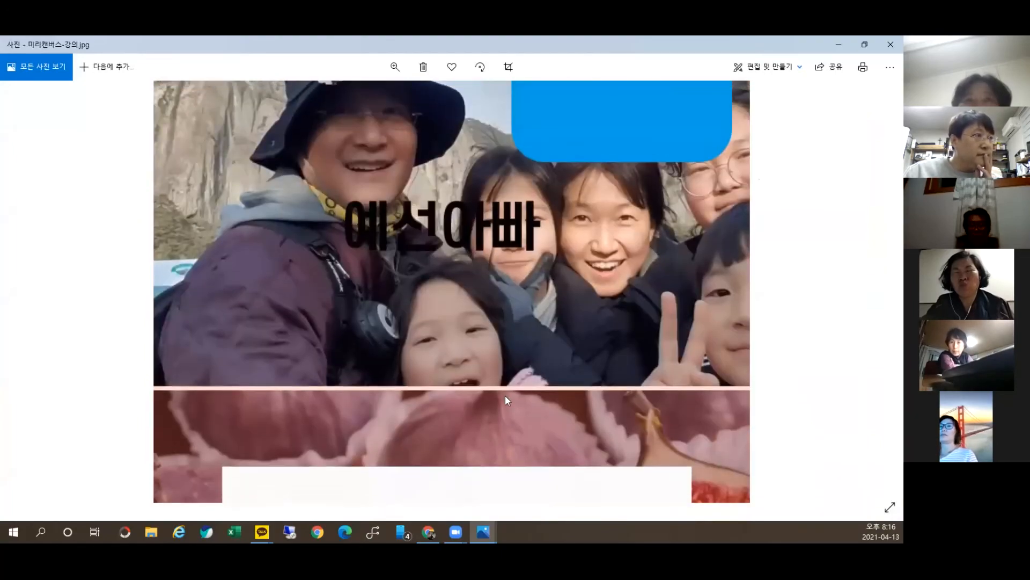
drag(514, 184, 513, 453)
drag(517, 327, 481, 146)
drag(482, 251, 487, 143)
drag(485, 408, 490, 100)
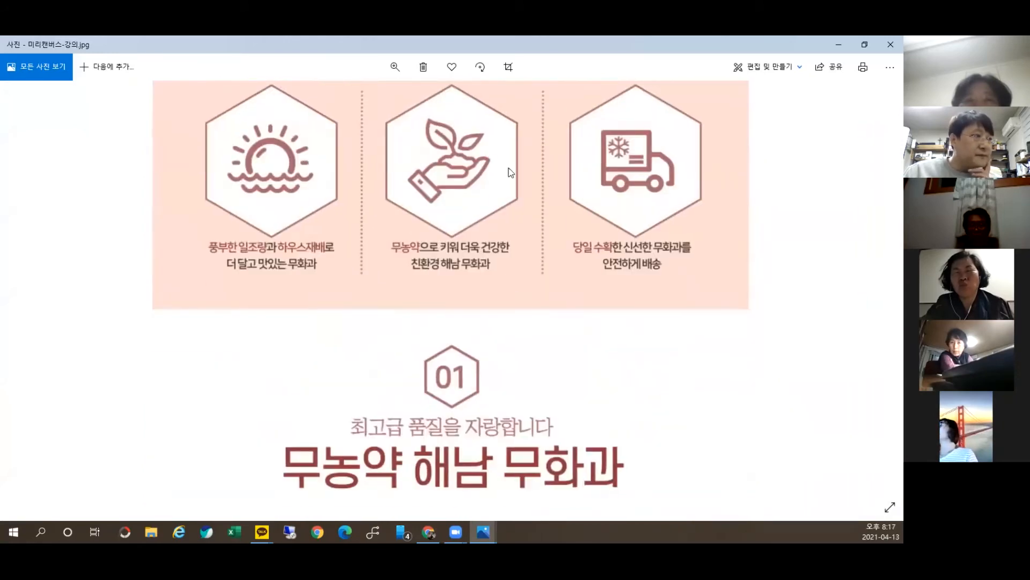
click(891, 45)
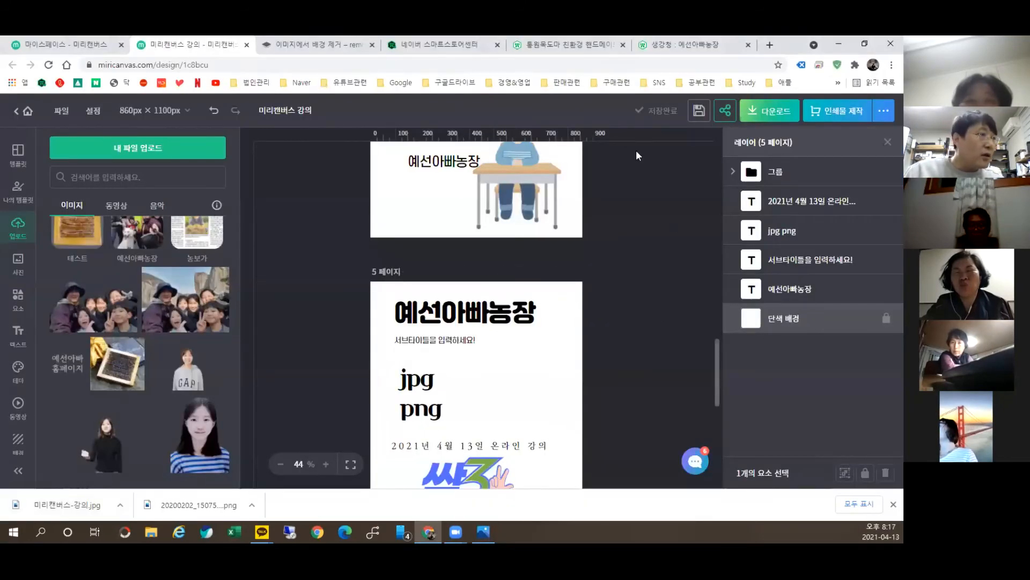
Step: Quick-download all pages unmerged and save 미리캔버스 강의.zip to Downloads
click(753, 119)
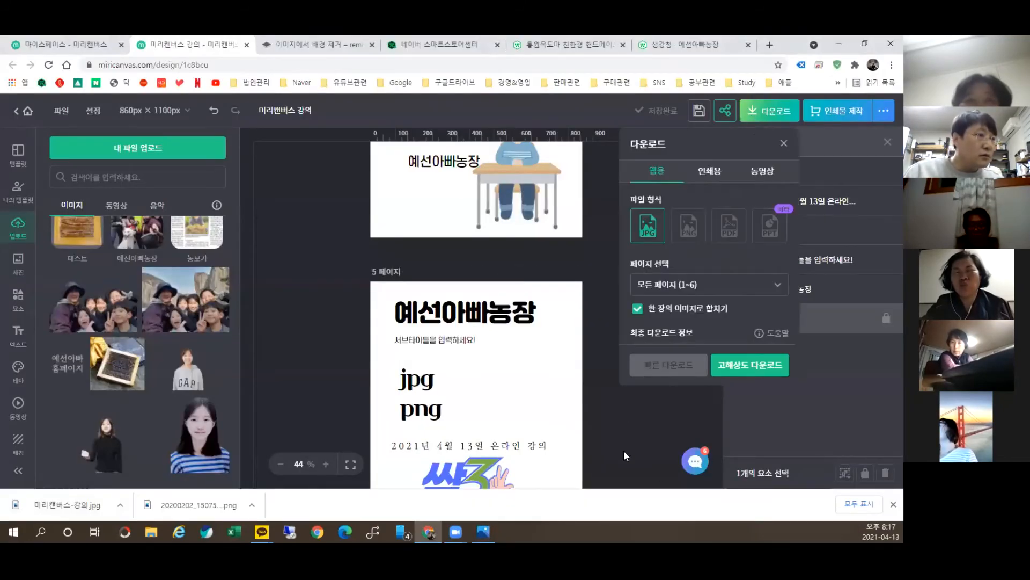
click(685, 309)
click(670, 365)
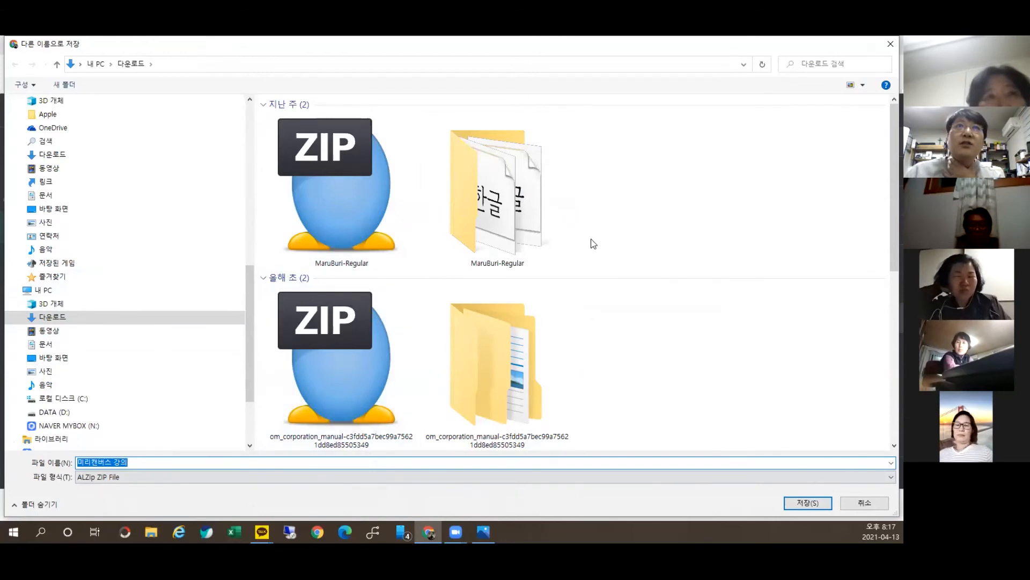
click(809, 503)
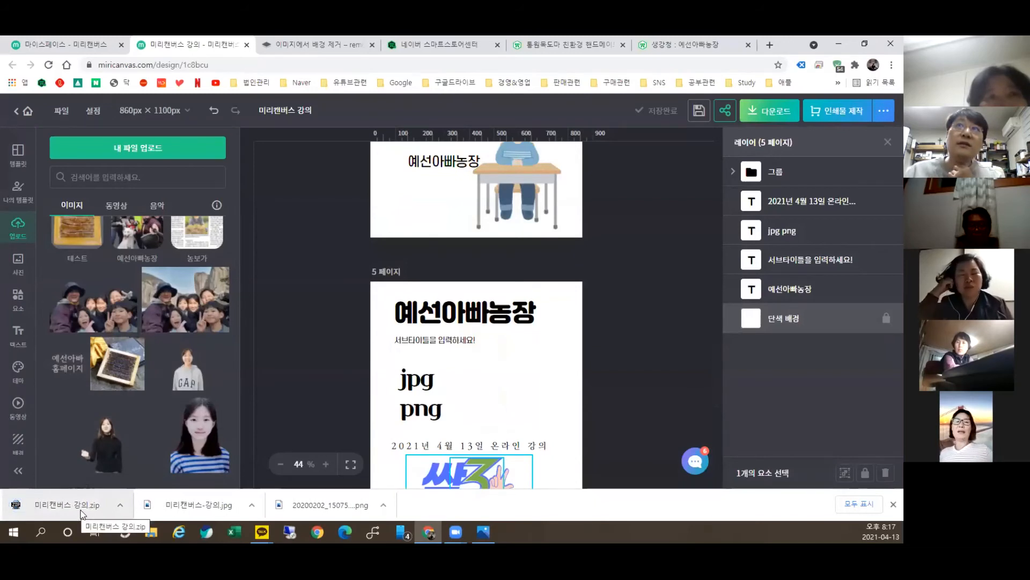
Step: Open 미리캔버스 강의.zip in ALZip, extract its images, and open the extracted folder
click(83, 510)
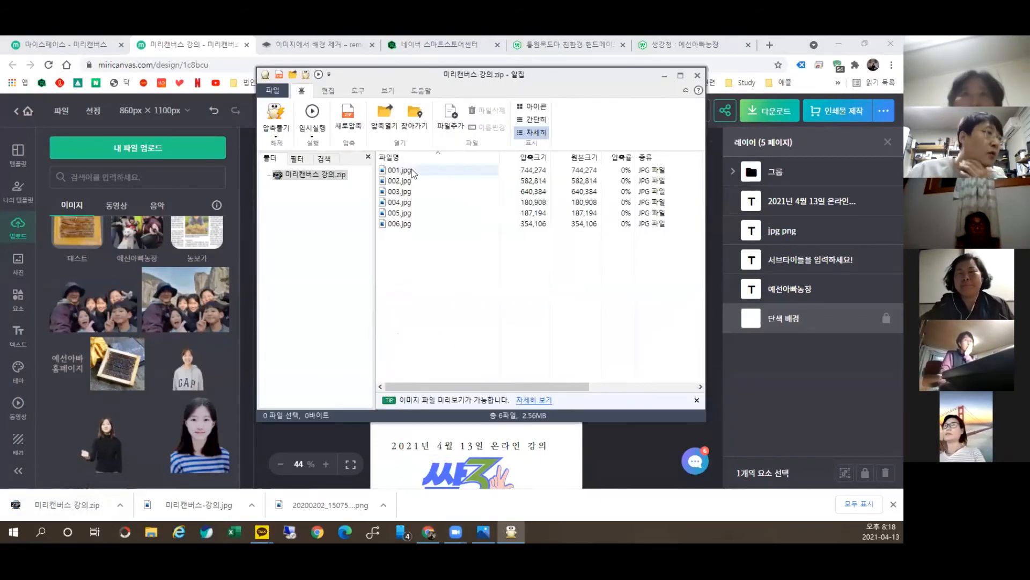
click(275, 129)
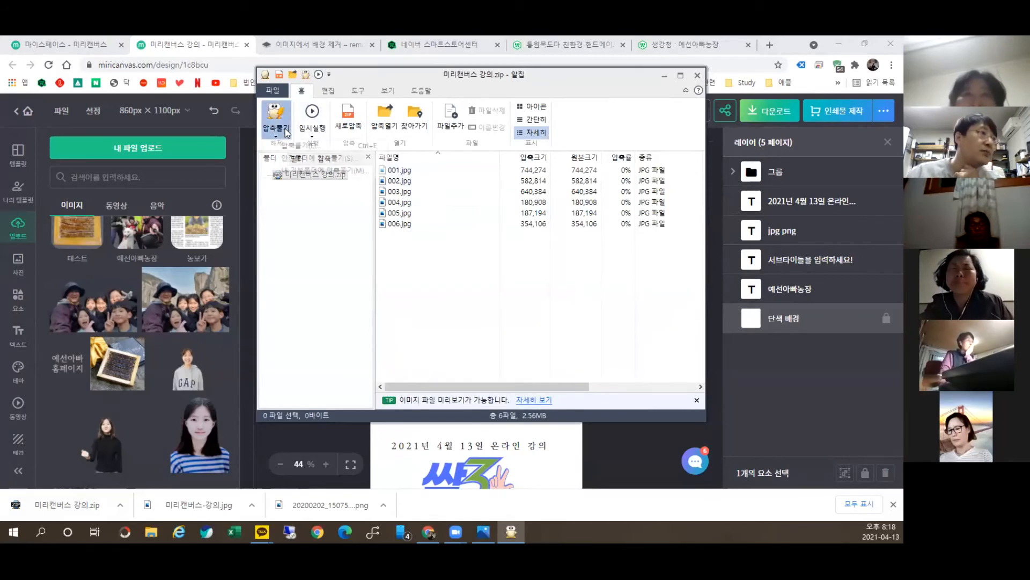
click(300, 146)
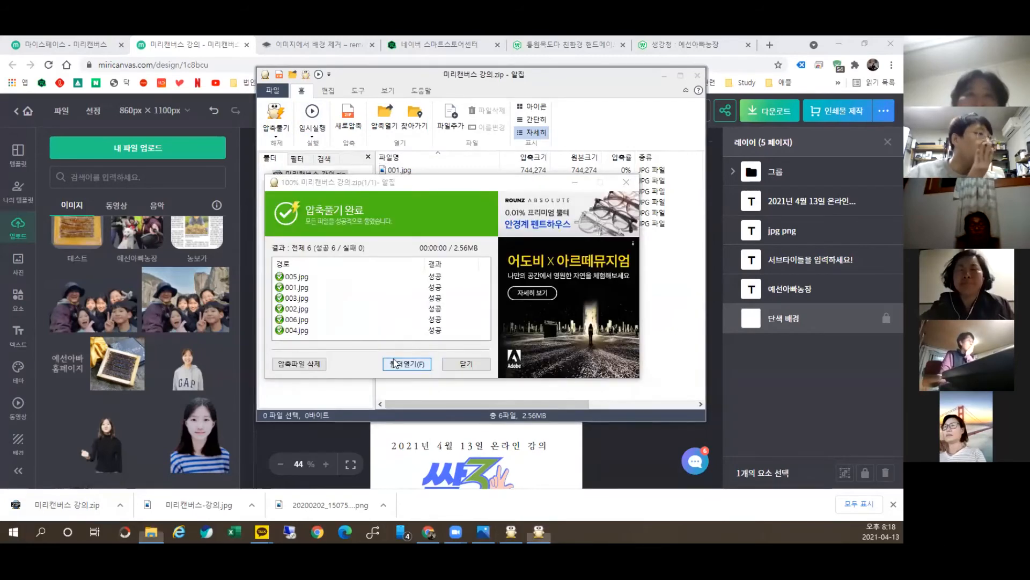
click(407, 363)
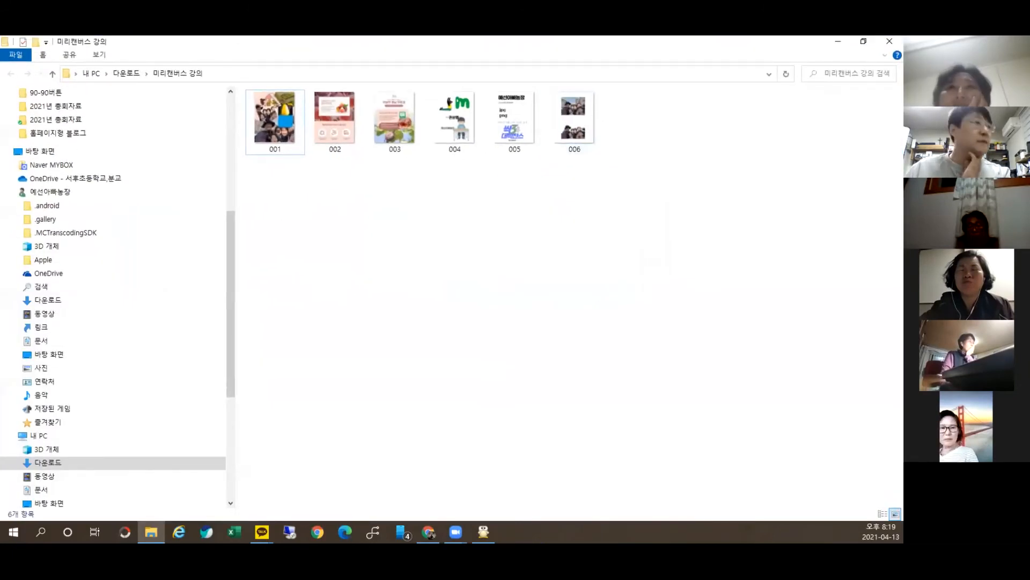
Step: Preview image 001 from the extracted folder, then close the viewer
double_click(282, 132)
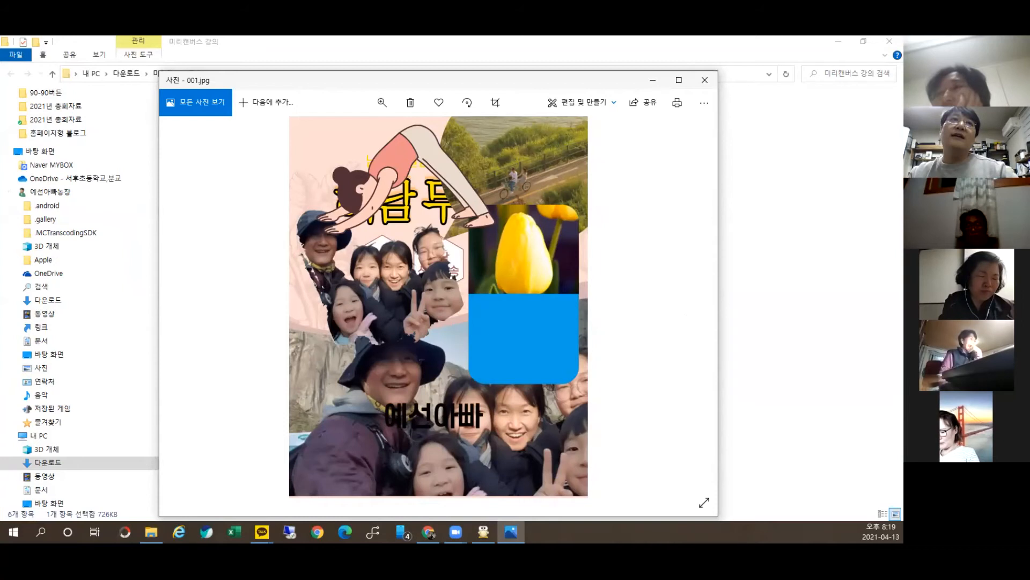
click(705, 80)
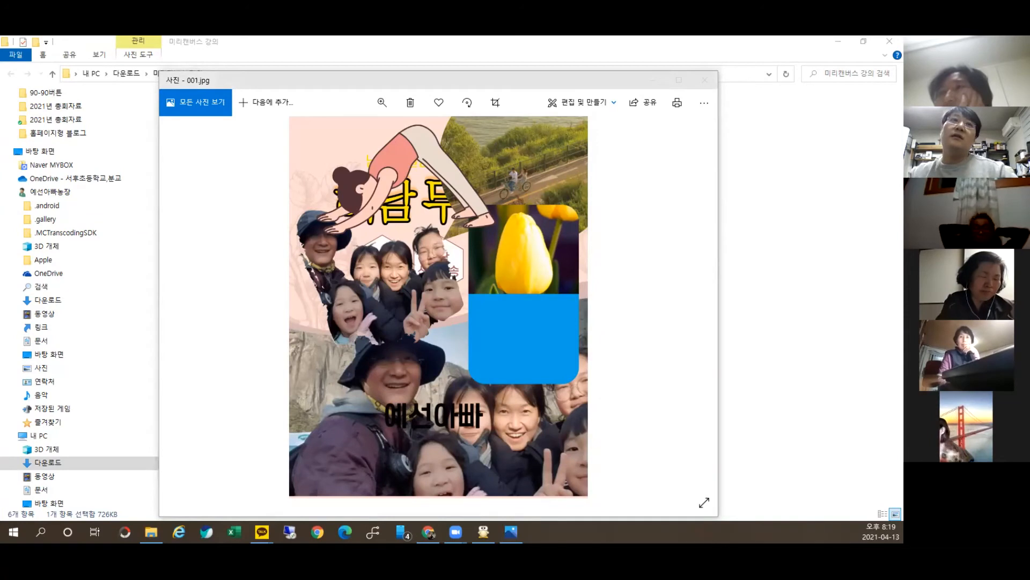
click(705, 80)
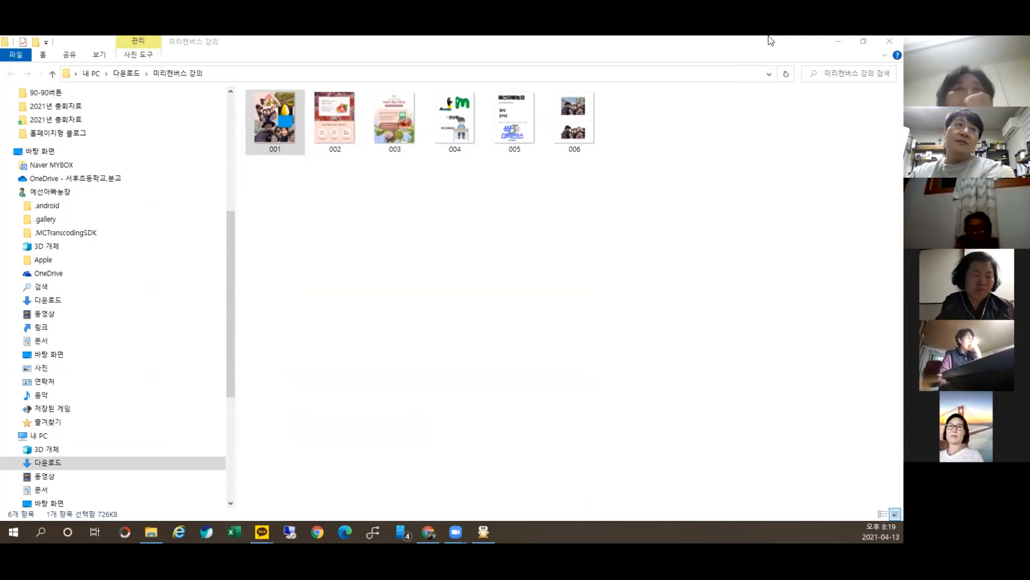
Step: Minimize the folder, close ALZip, and bring the Miricanvas browser window back
click(838, 41)
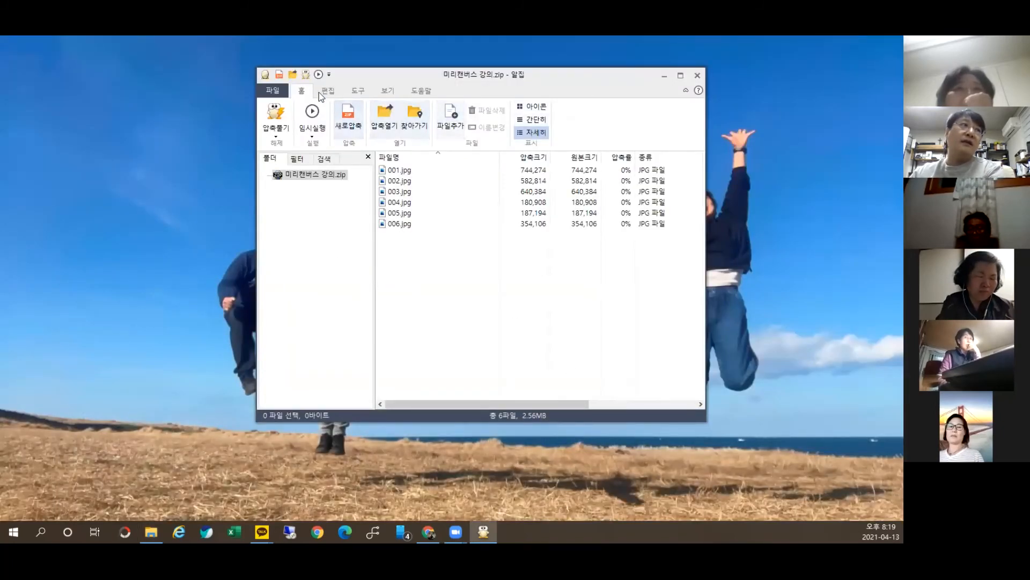
click(696, 75)
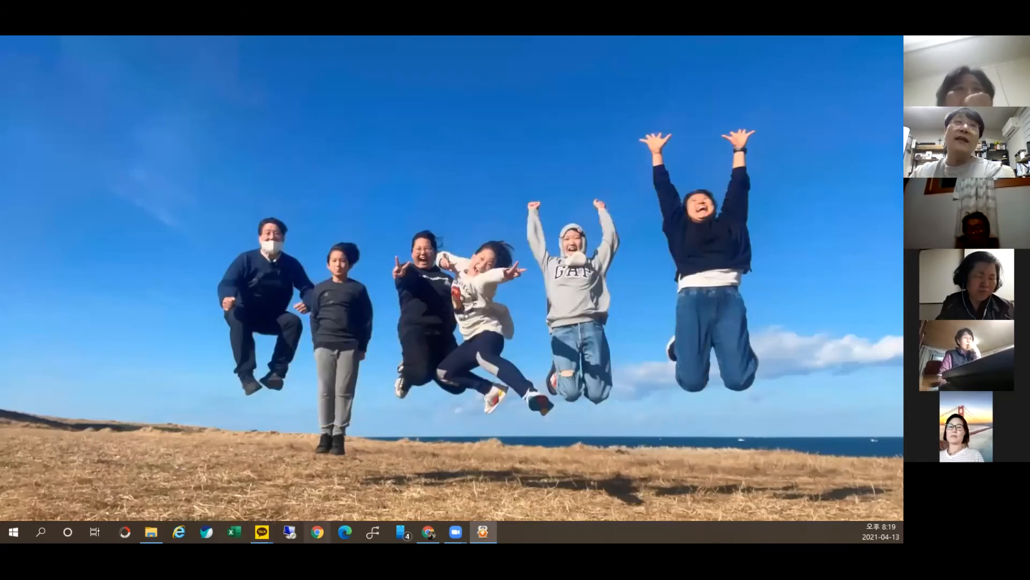
click(428, 532)
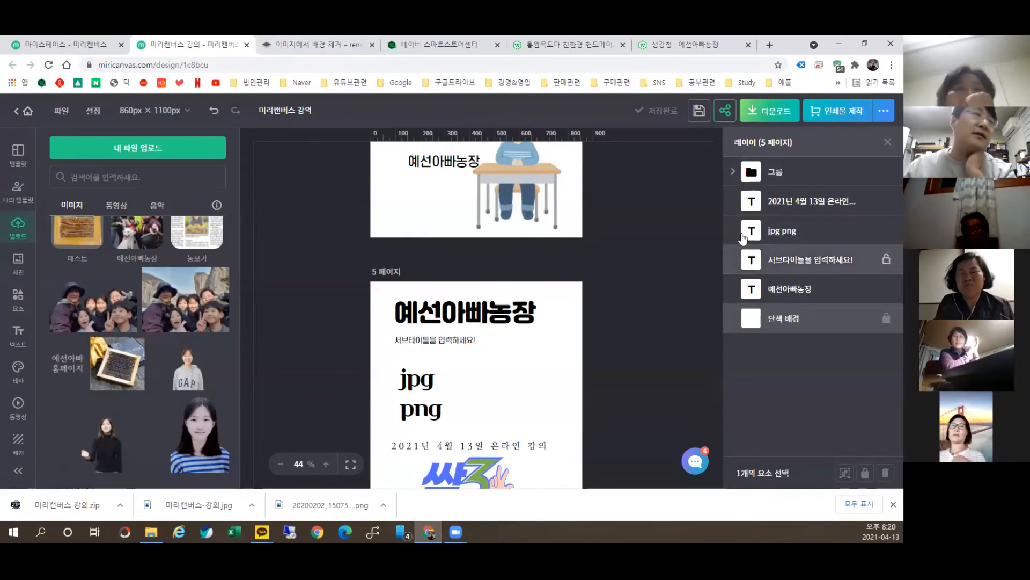
Step: Scroll through the 생강청 Smart Store listing, then return to Miricanvas's 내 디자인 문서 list
click(692, 44)
scroll(561, 223, up, 10)
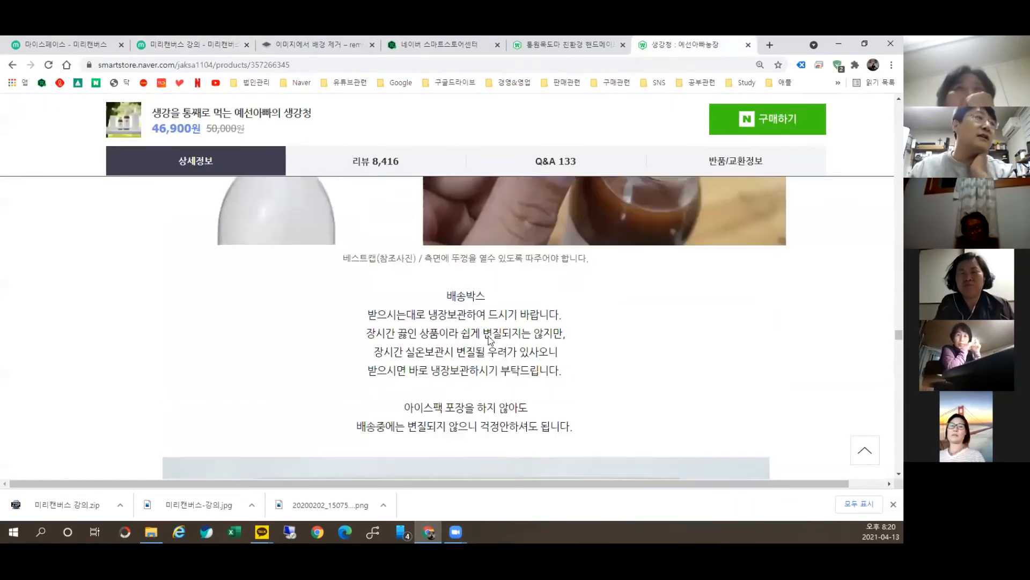
scroll(516, 380, up, 10)
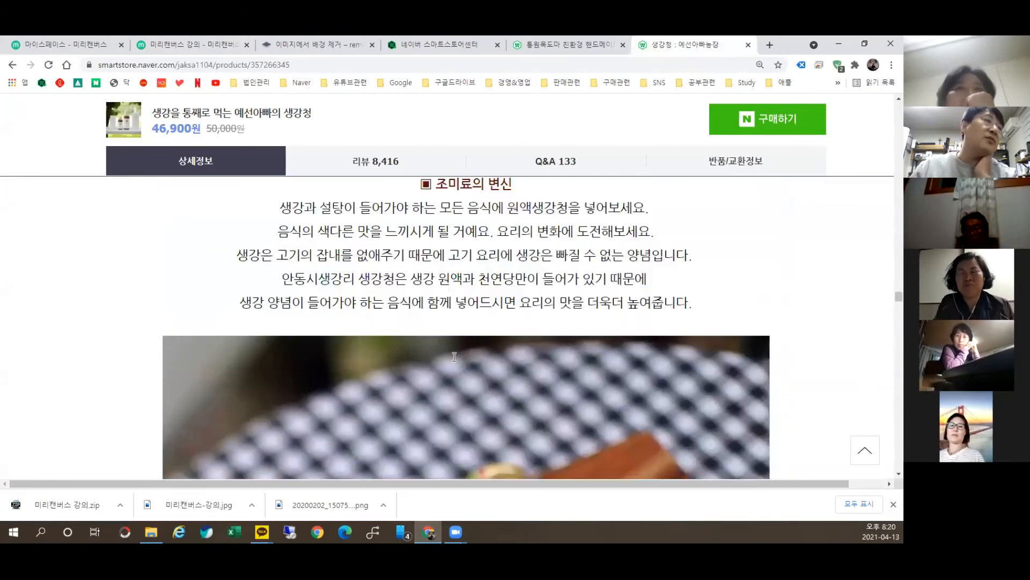
scroll(333, 273, up, 10)
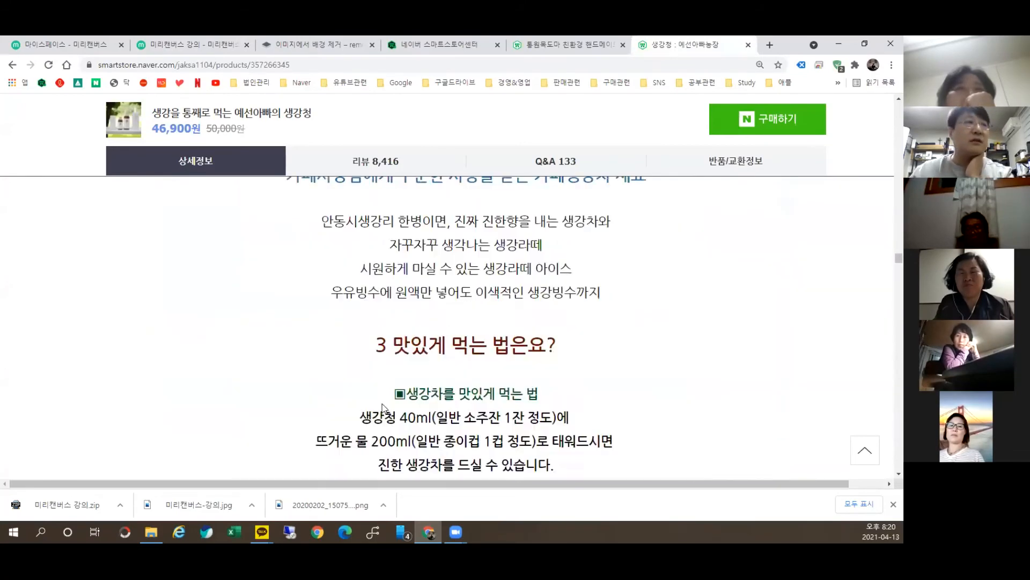
scroll(390, 344, up, 10)
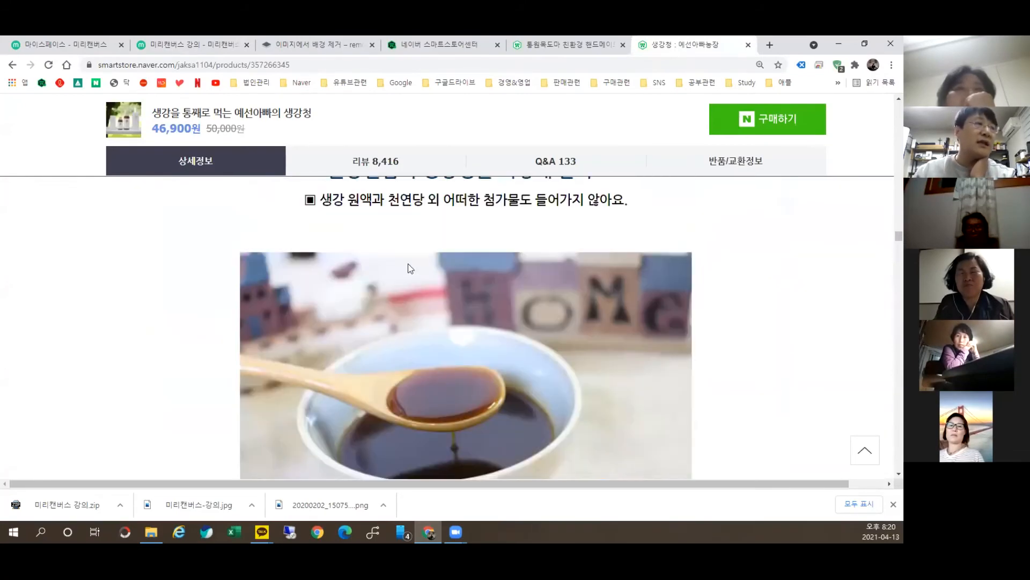
scroll(472, 322, up, 15)
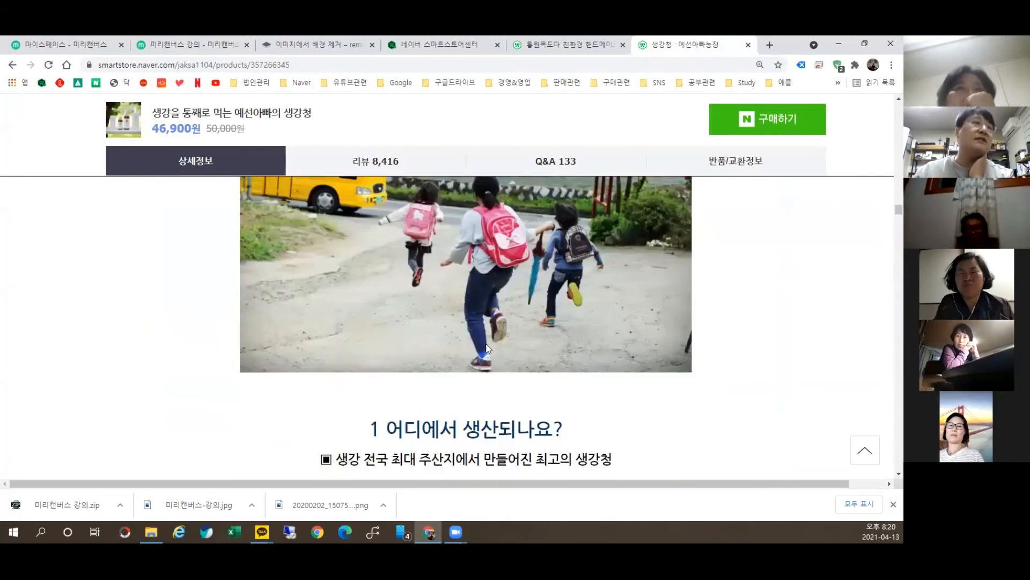
scroll(509, 269, up, 5)
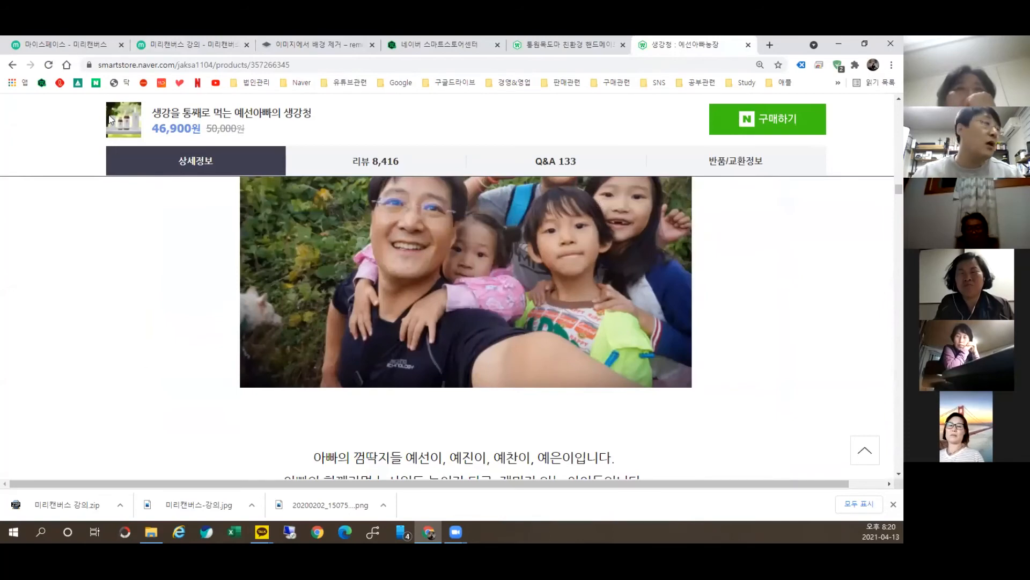
click(172, 47)
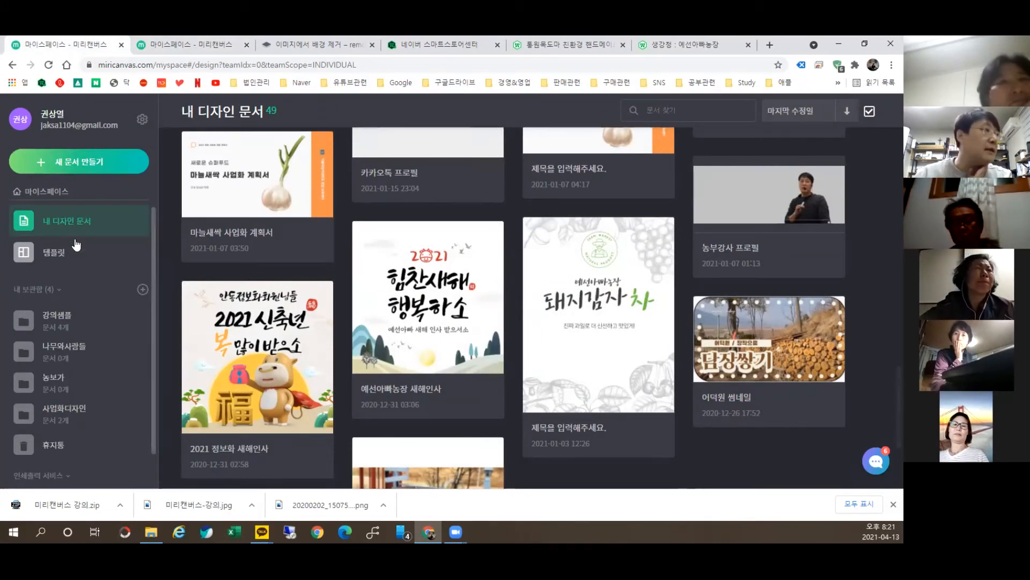
Step: Create a new 500 mm × 90 mm 가로 현수막형 banner document from the template gallery
click(49, 263)
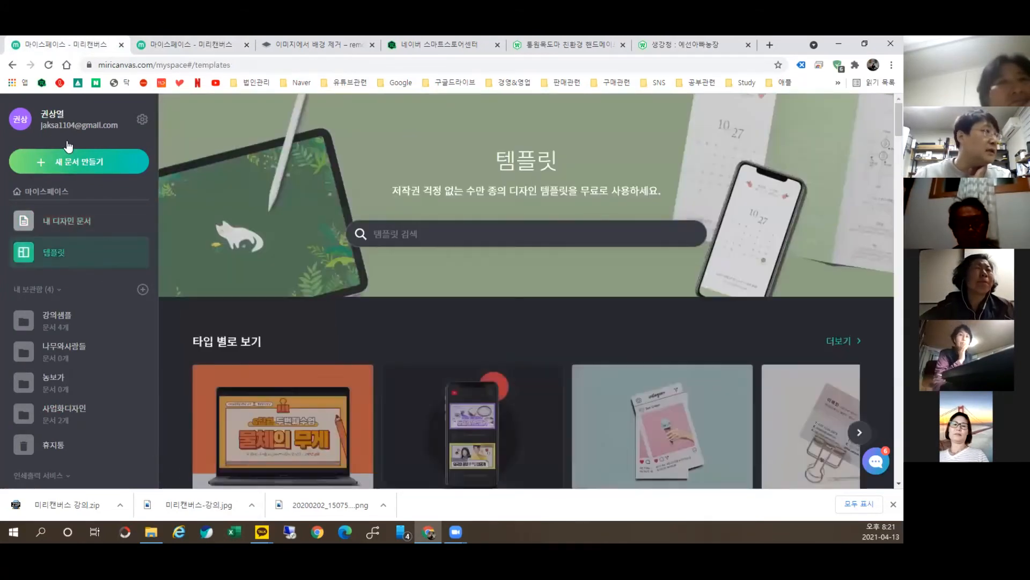
click(66, 163)
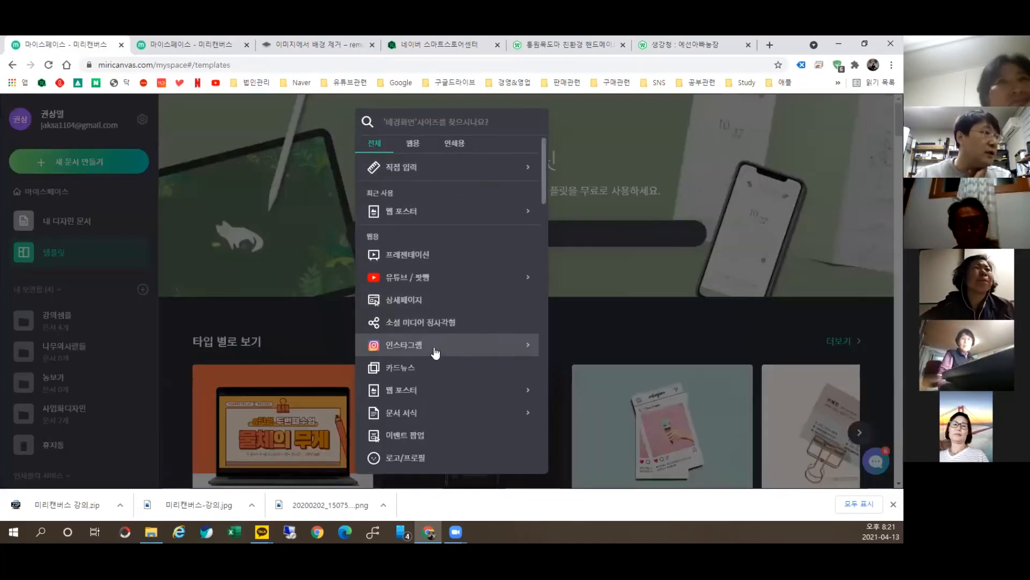
scroll(439, 365, down, 10)
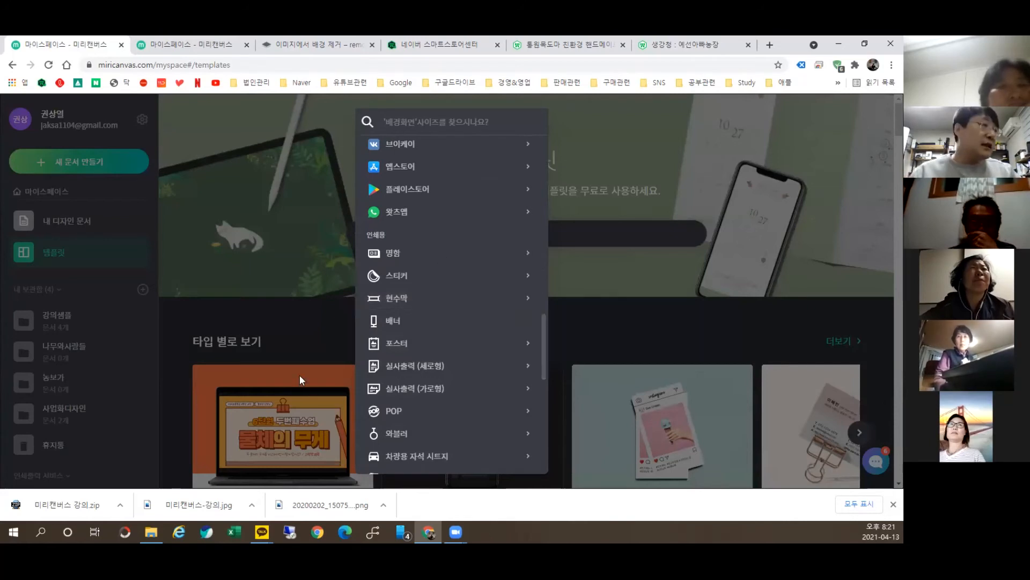
click(418, 297)
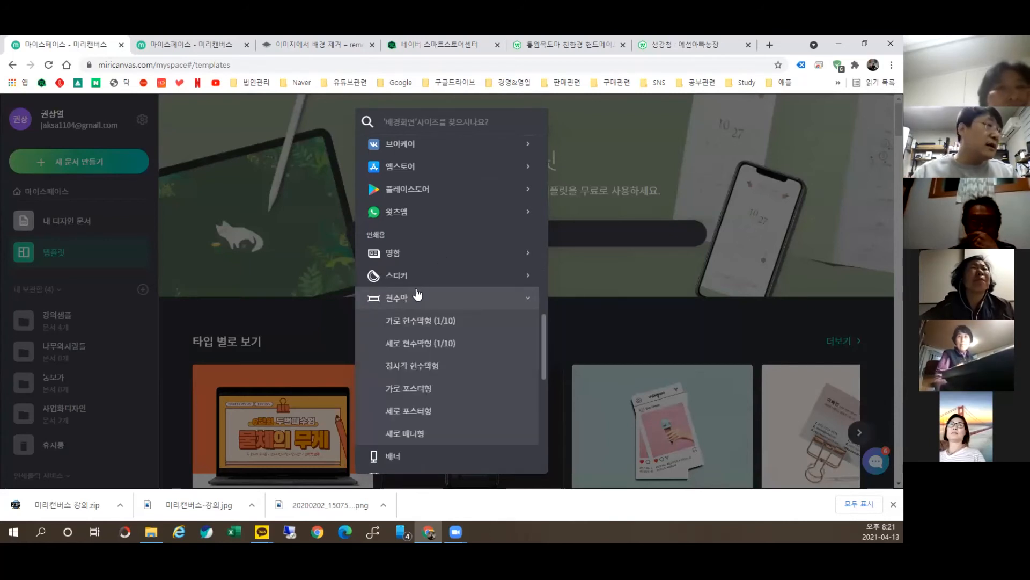
click(425, 345)
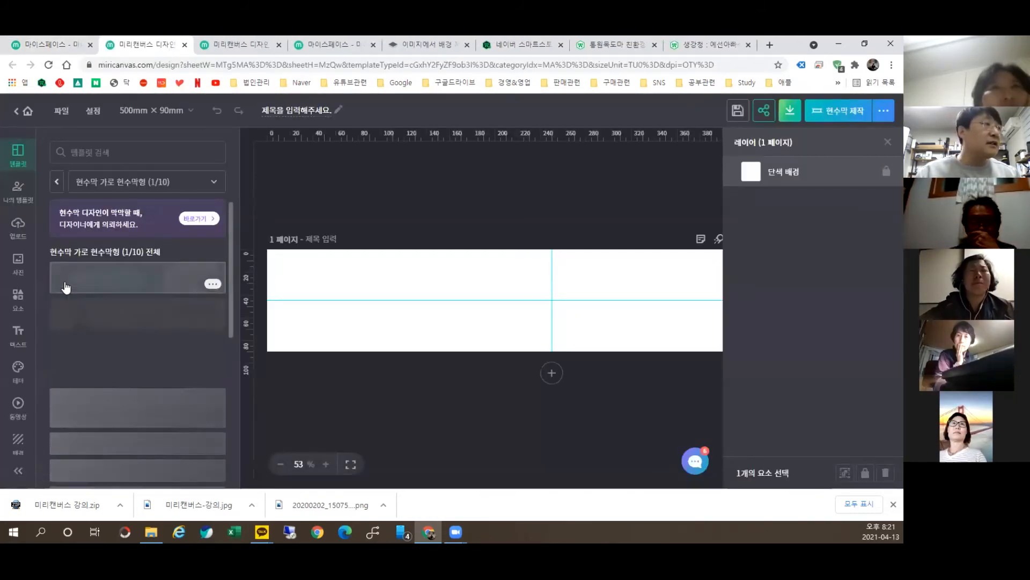
Step: Apply the 인생은 60부터 template to the banner
scroll(129, 327, down, 10)
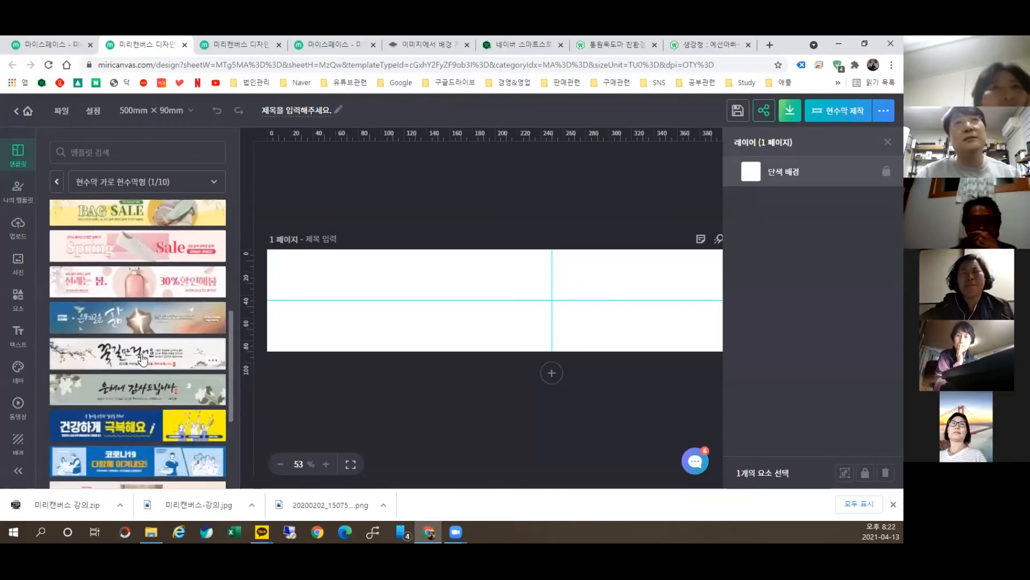
scroll(149, 357, down, 5)
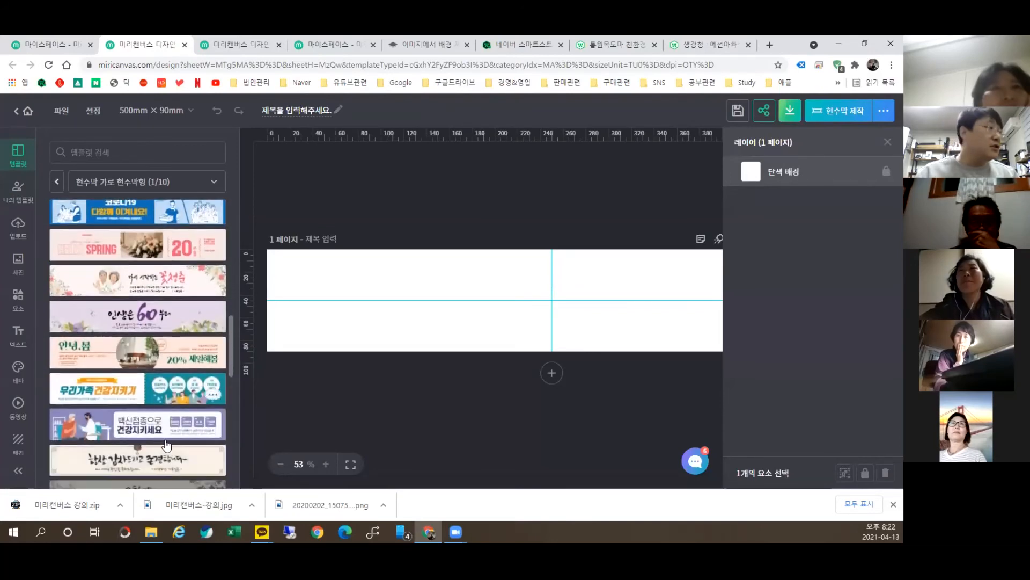
click(166, 313)
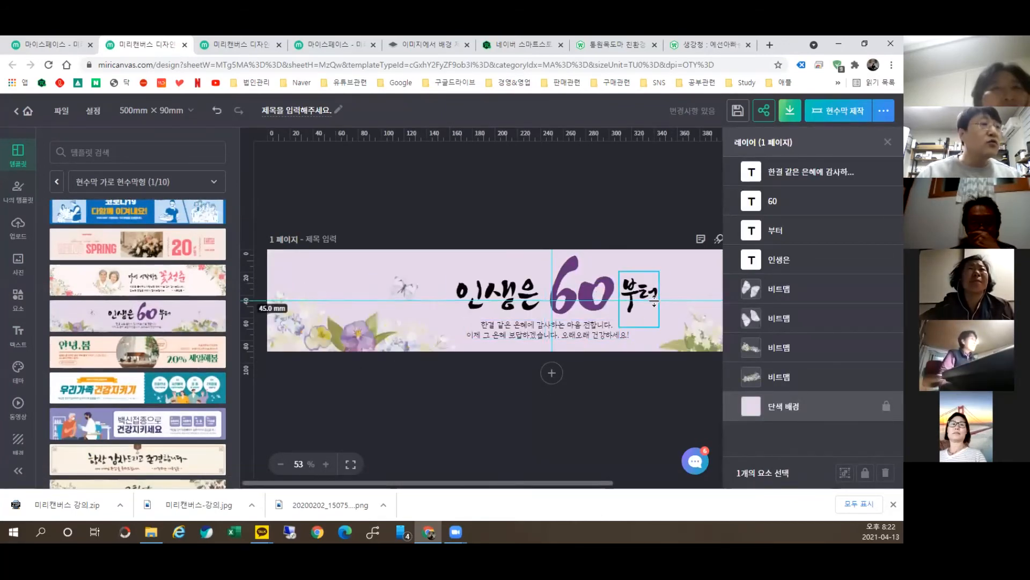
Step: Go back to the saved designs and create another blank horizontal banner design
click(27, 110)
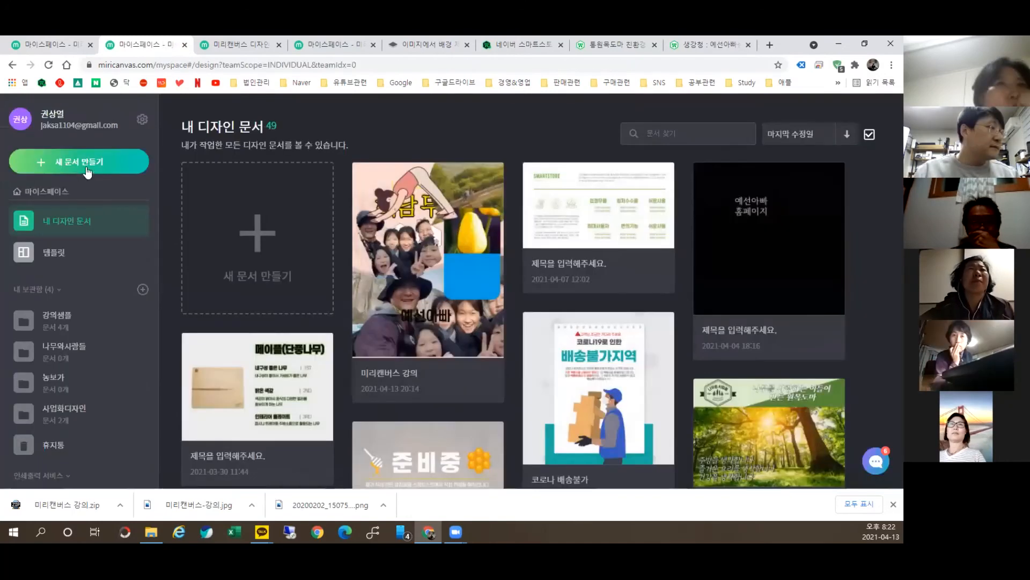
click(102, 162)
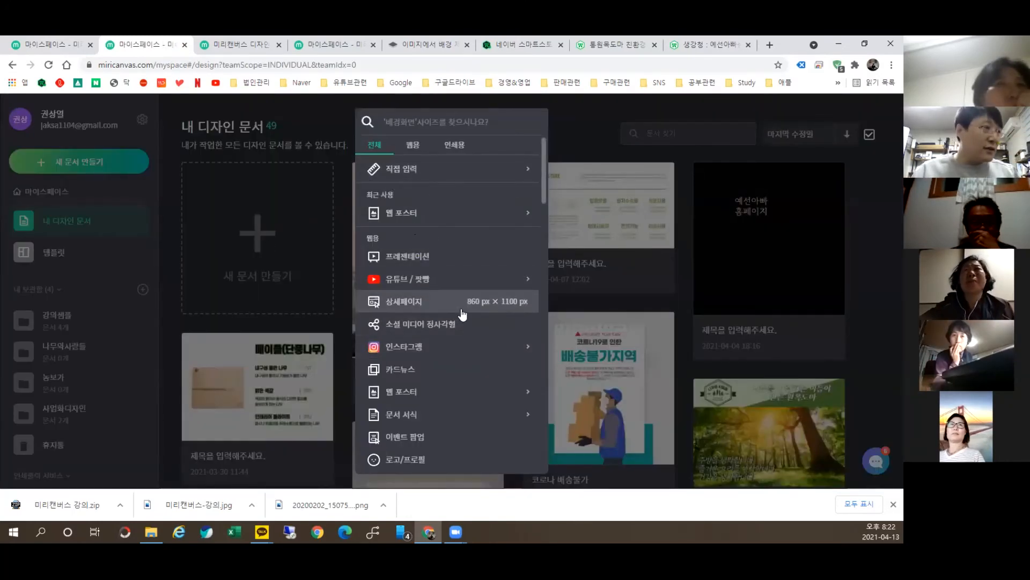
scroll(459, 317, down, 2)
scroll(456, 320, down, 8)
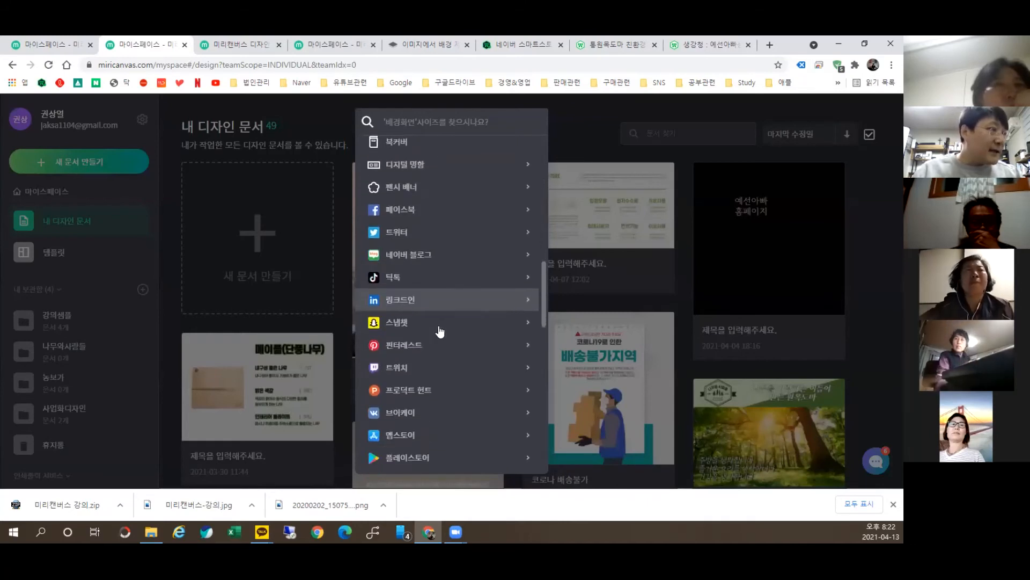
scroll(419, 370, down, 3)
scroll(458, 224, down, 2)
click(456, 217)
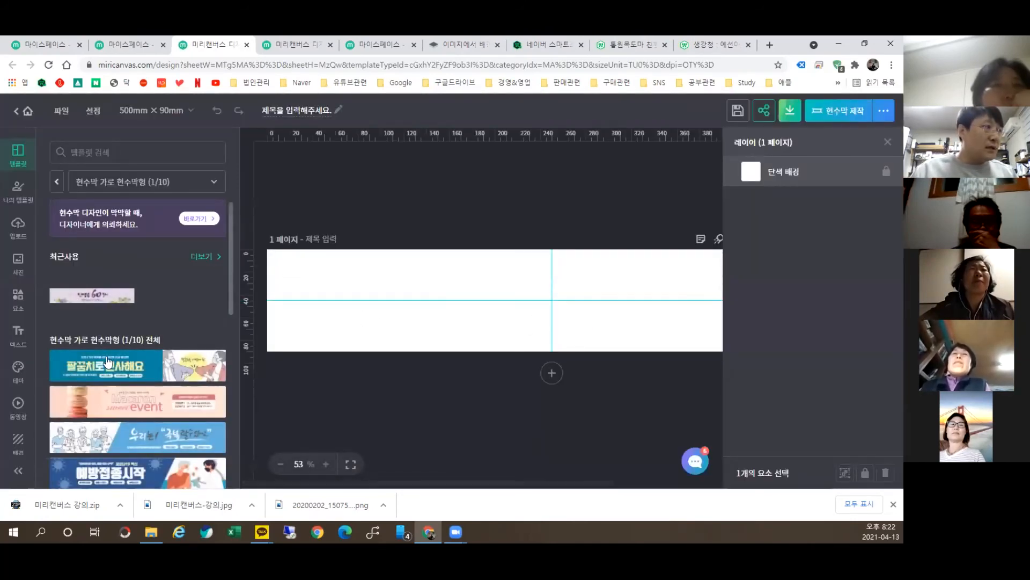
Step: Put the 팔꿈치로 인사해요 template on the banner, then scroll through all template categories
click(137, 366)
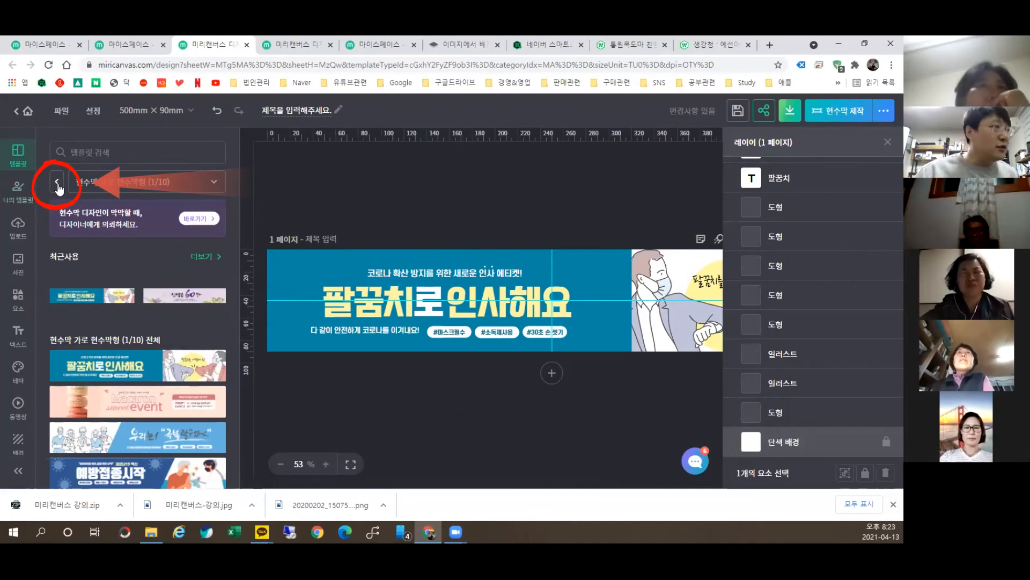
click(58, 184)
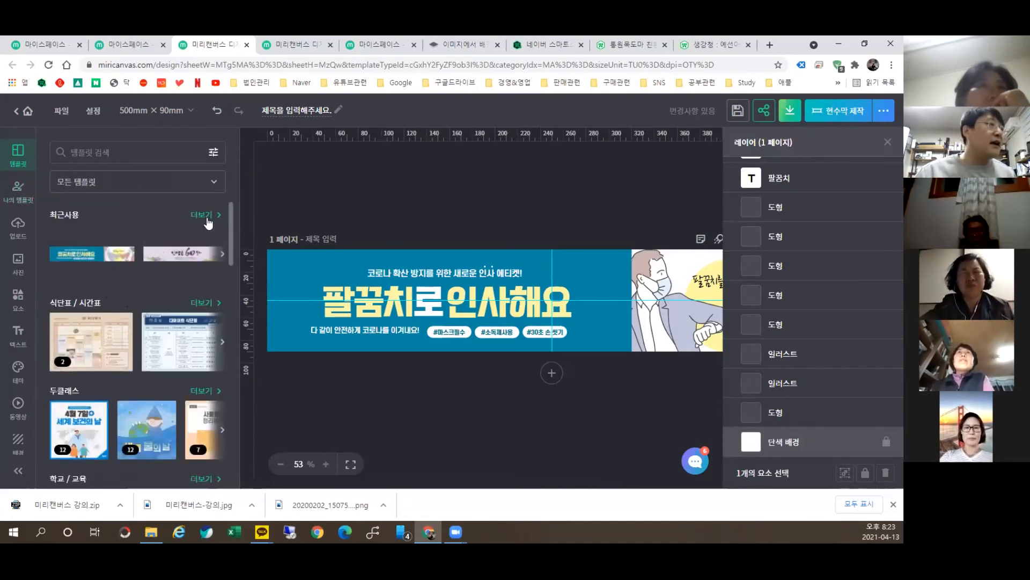
scroll(179, 275, down, 5)
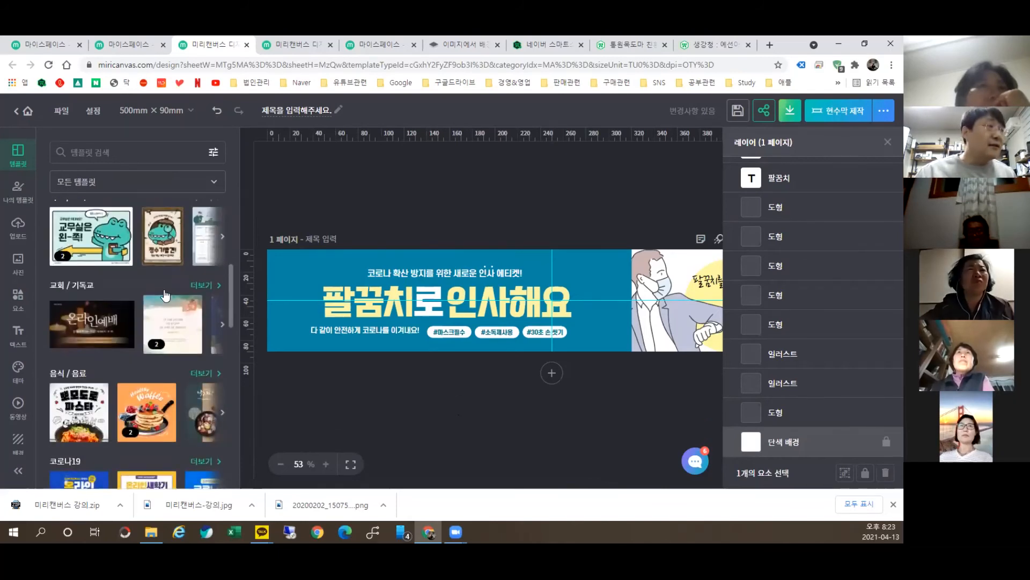
scroll(156, 329, down, 2)
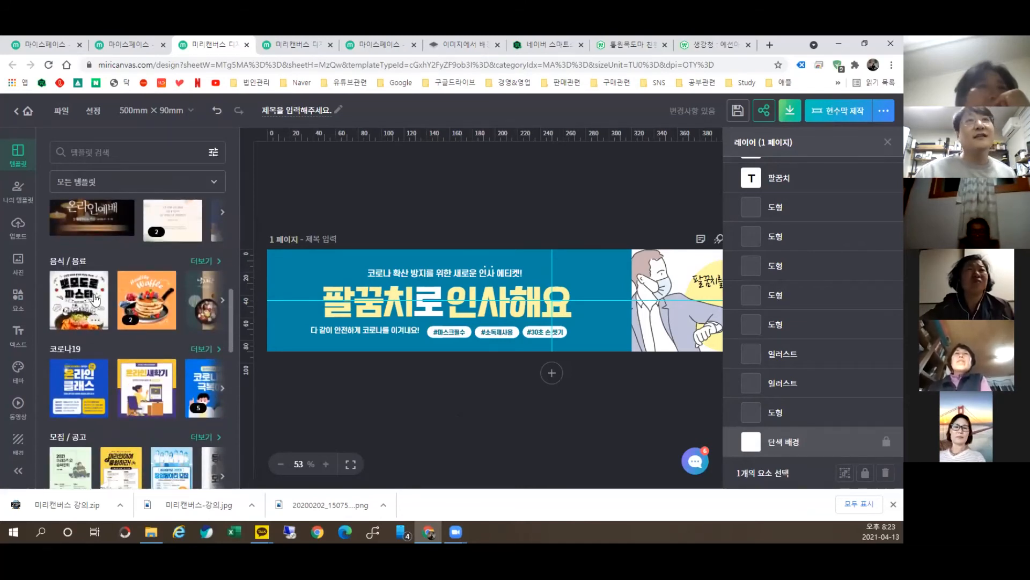
Step: Load 뽀모도로 파스타 at its 1080 × 1080 size, zoom out, then replace it with 온라인예배
click(95, 299)
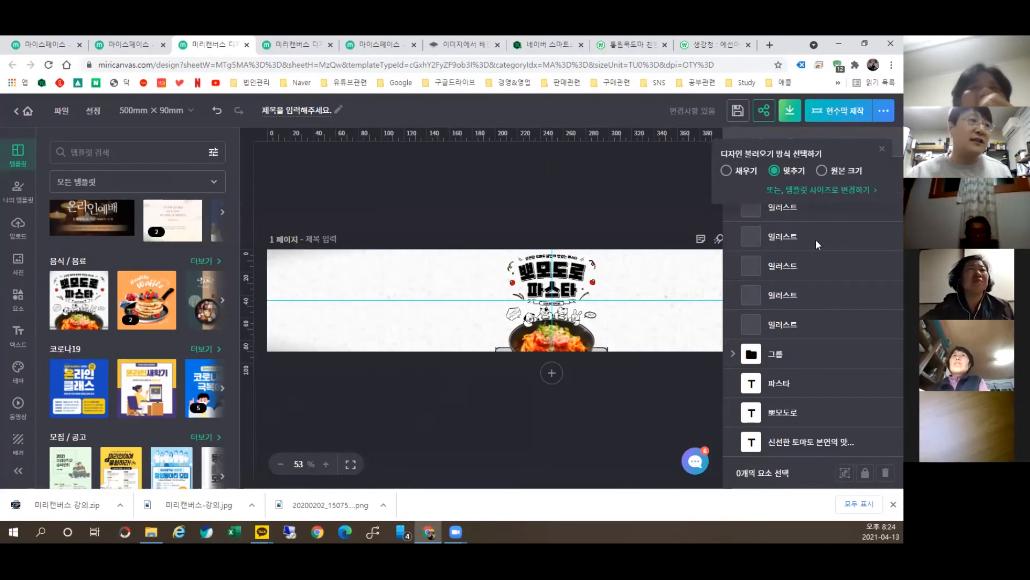
click(844, 190)
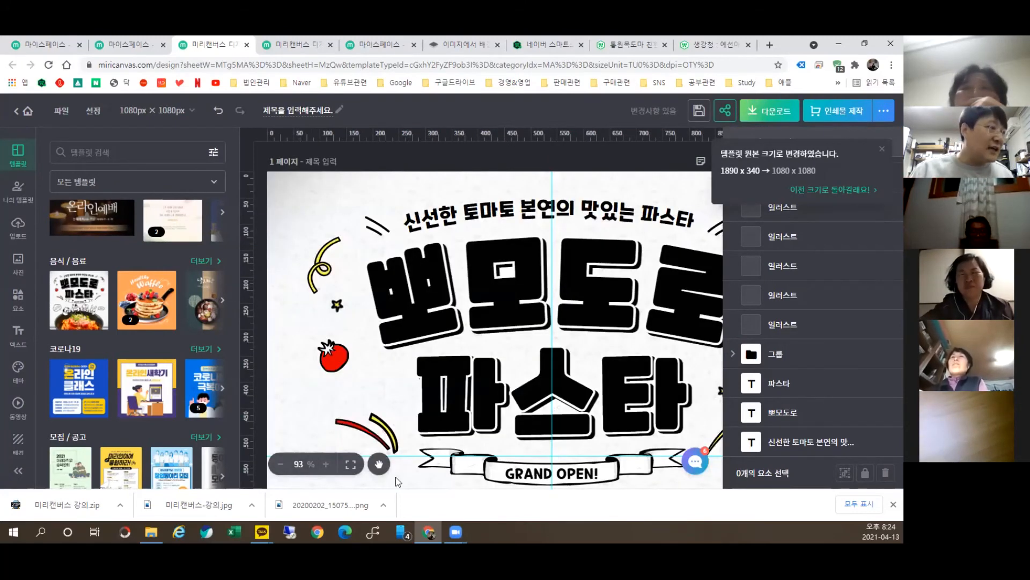
click(284, 465)
click(284, 464)
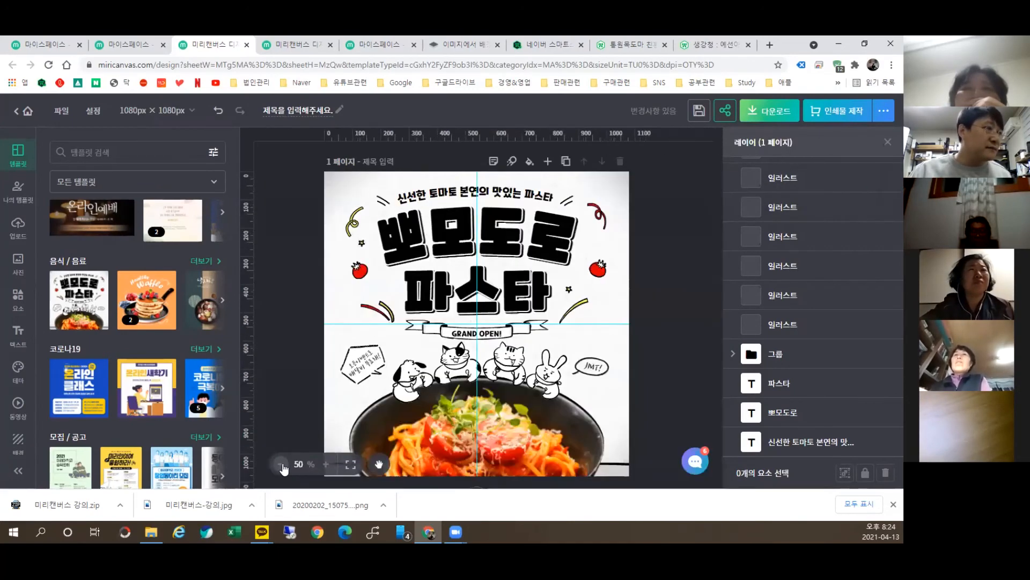
click(284, 465)
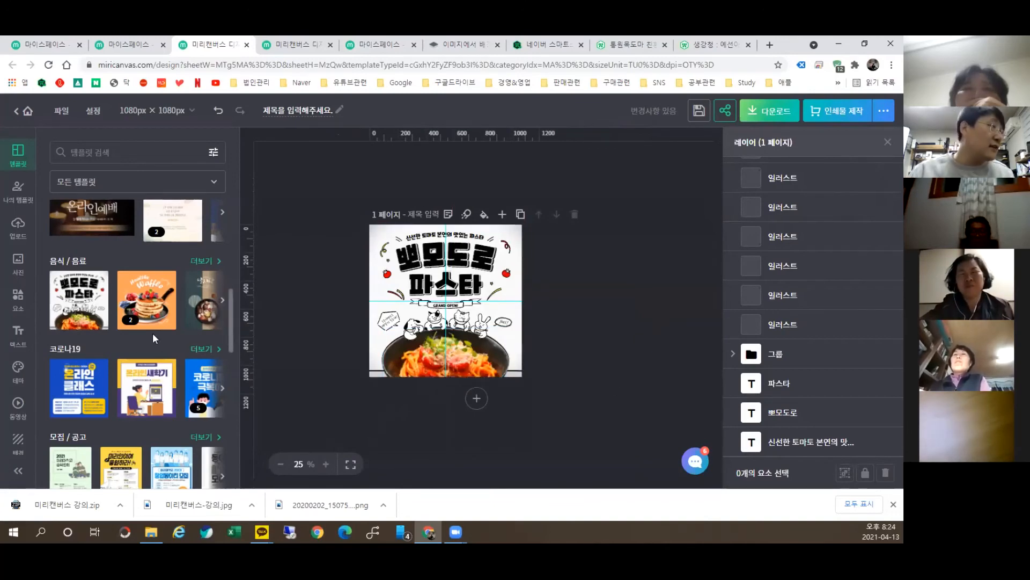
click(89, 219)
click(451, 333)
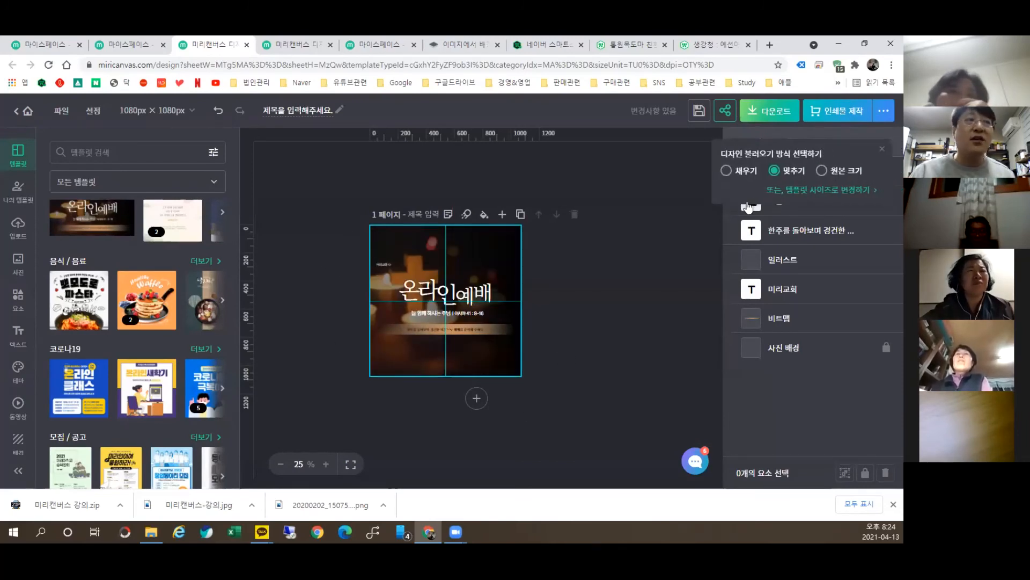
Step: Resize the 온라인예배 design to 1280 × 720, zoom in slightly, and show all template categories
click(807, 192)
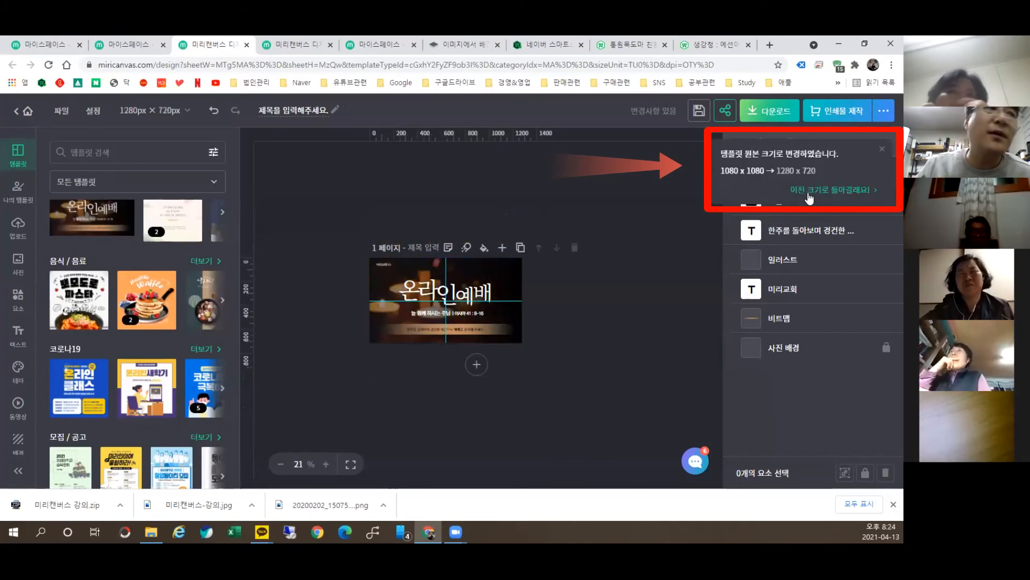
click(326, 465)
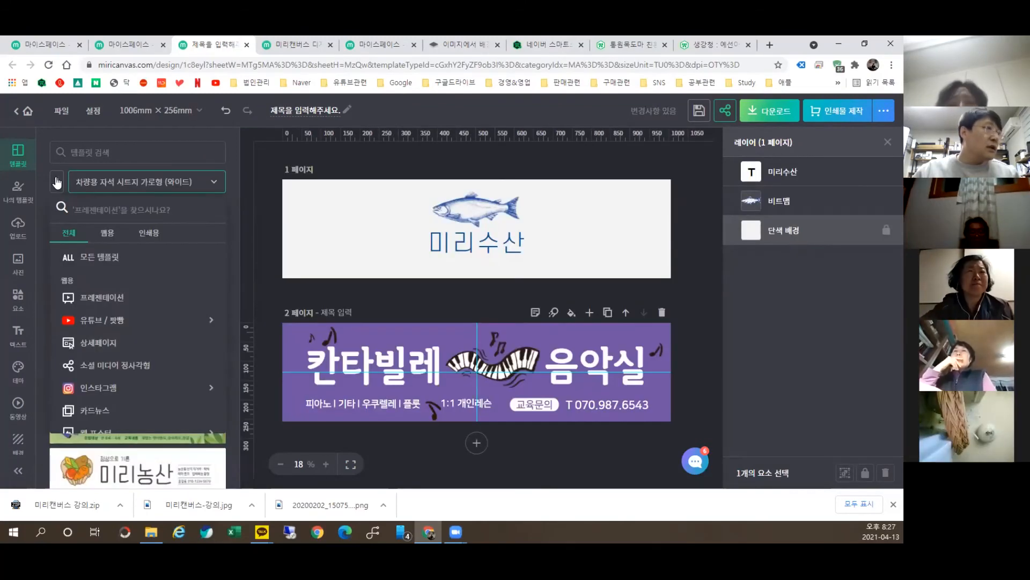
click(57, 183)
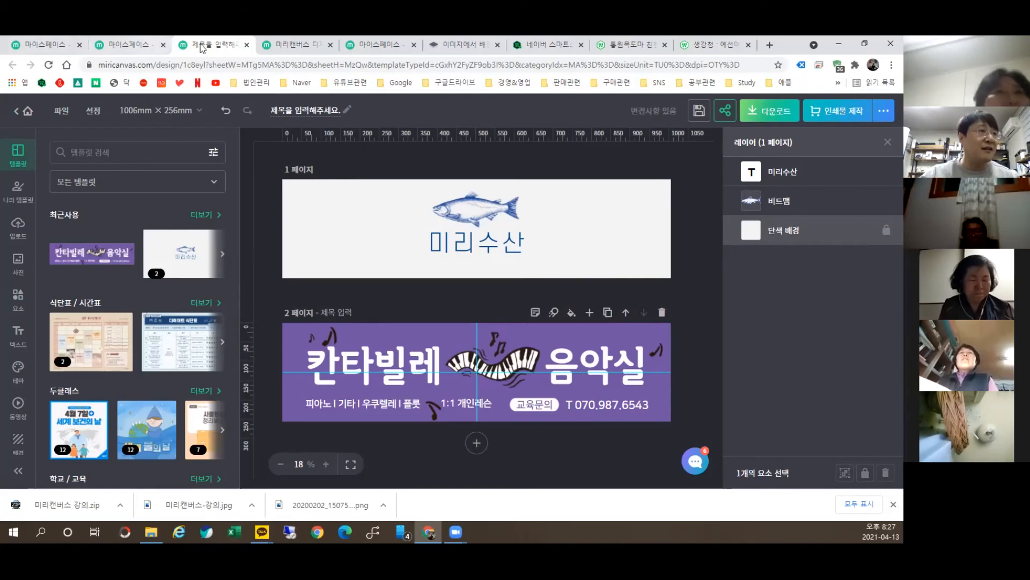
Step: Leave the site, close Chrome, reopen it and go to Miricanvas from the bookmarks
click(891, 44)
click(505, 126)
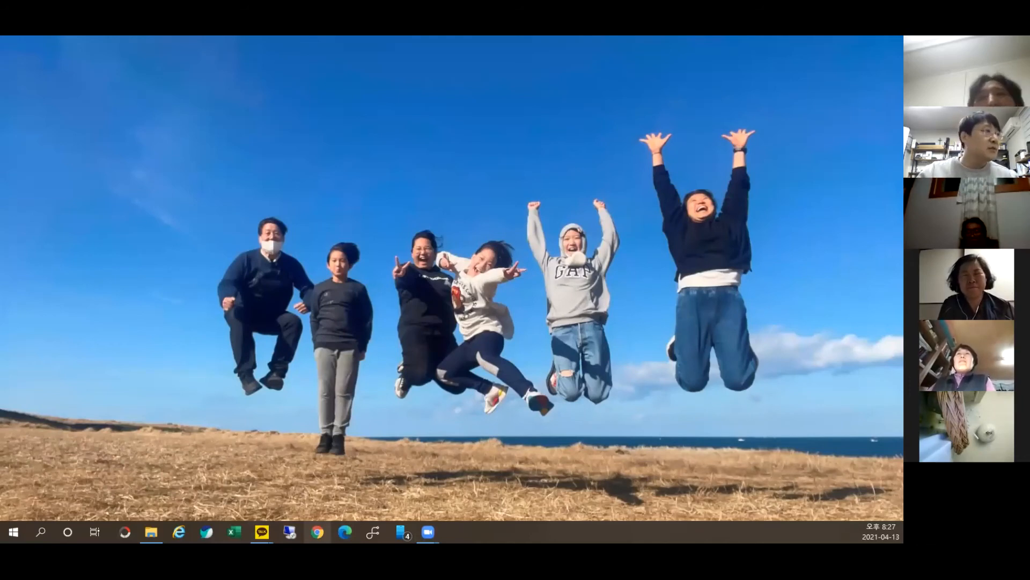
click(317, 531)
click(344, 82)
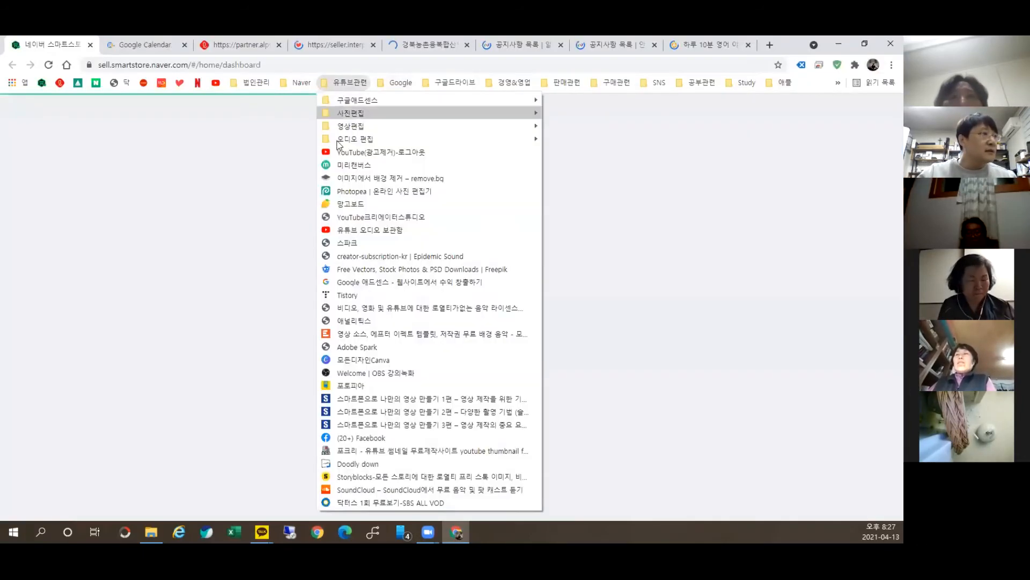
click(349, 186)
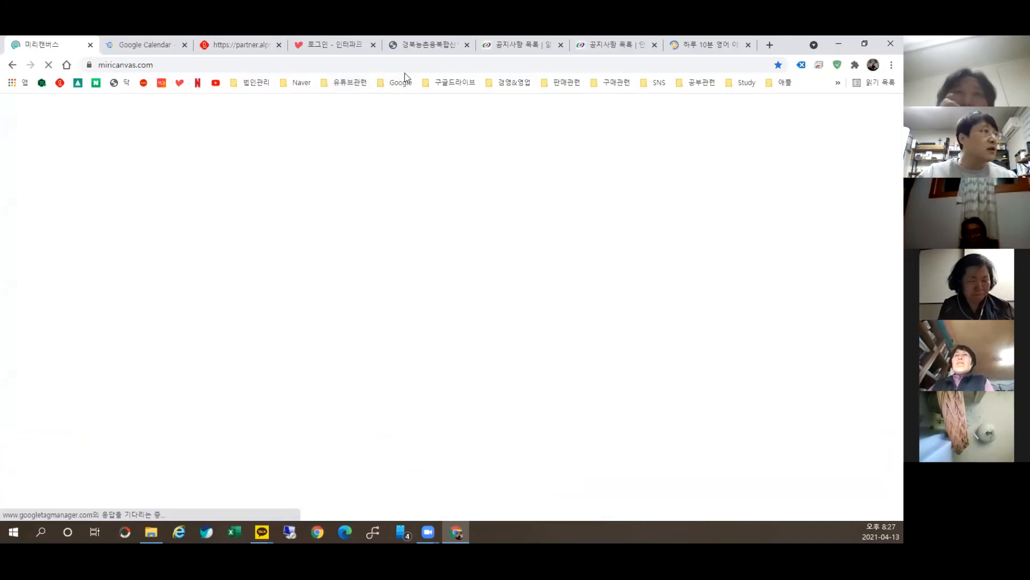
Step: Close all the other browser tabs and start a new blank 1080 × 1080 design
click(184, 45)
click(184, 44)
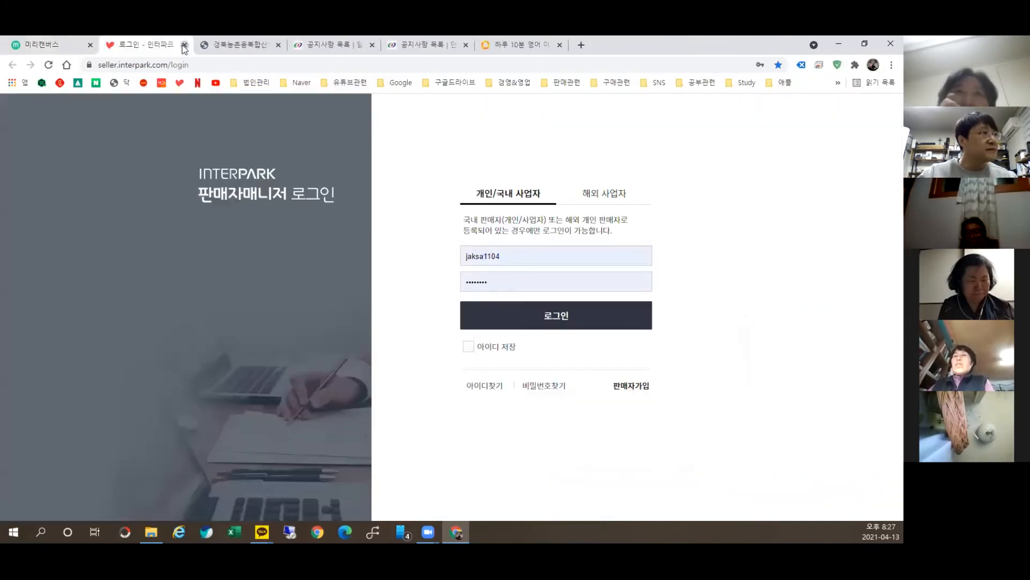
click(184, 45)
click(184, 44)
click(184, 45)
click(184, 44)
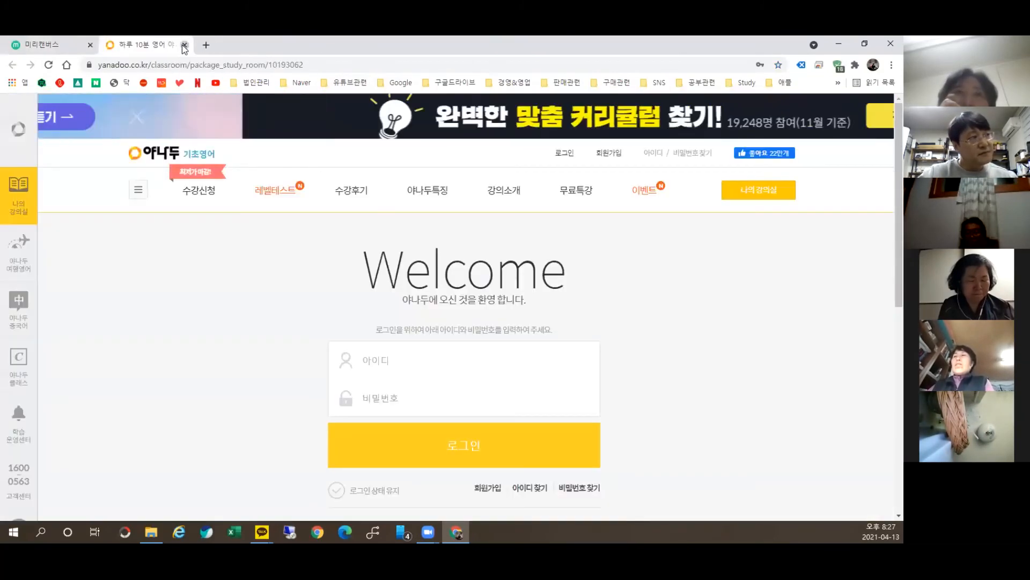
click(184, 45)
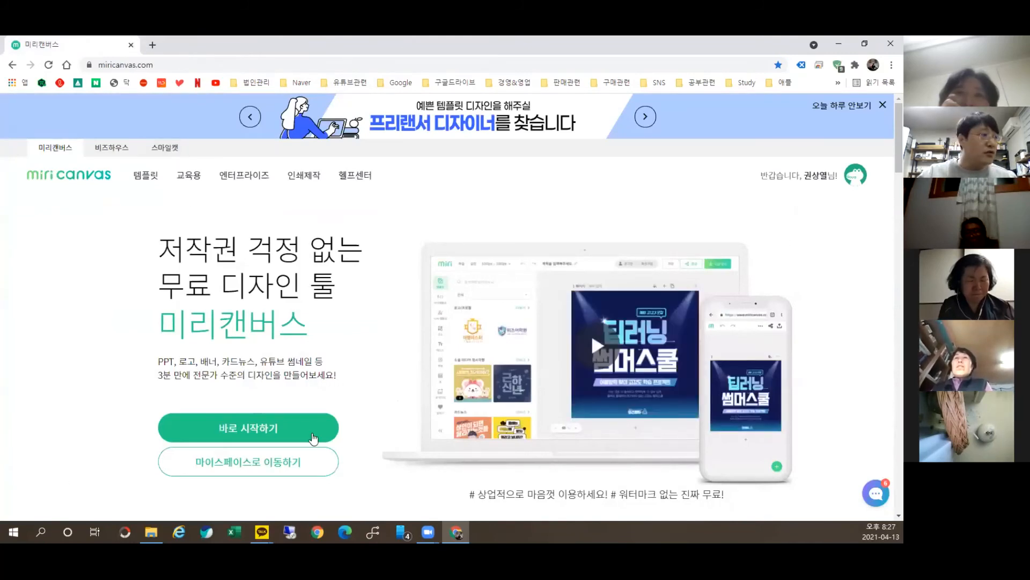
click(280, 428)
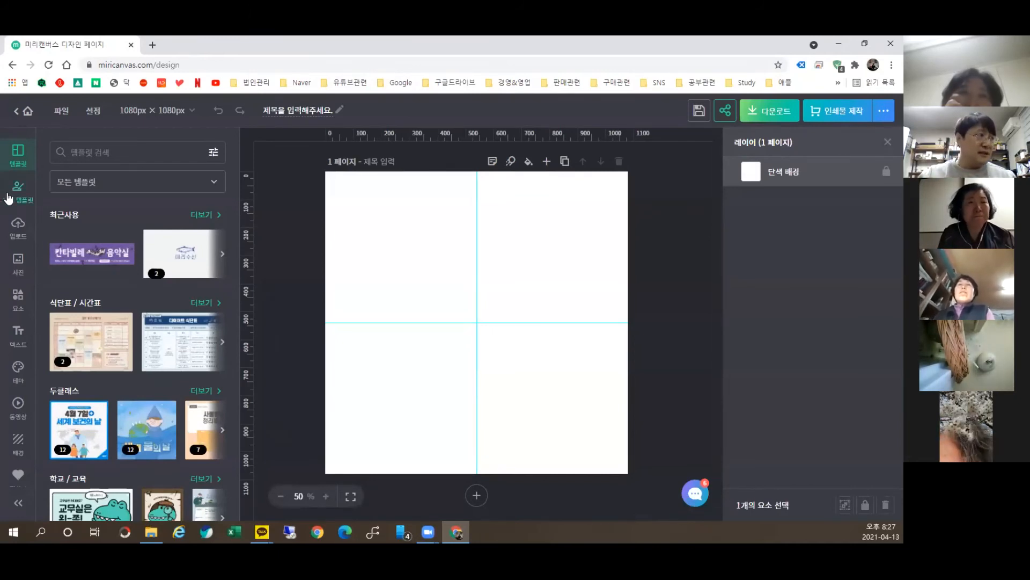
Step: From 나의 템플릿, load the saved 미리캔버스 강의 design onto the canvas
click(9, 197)
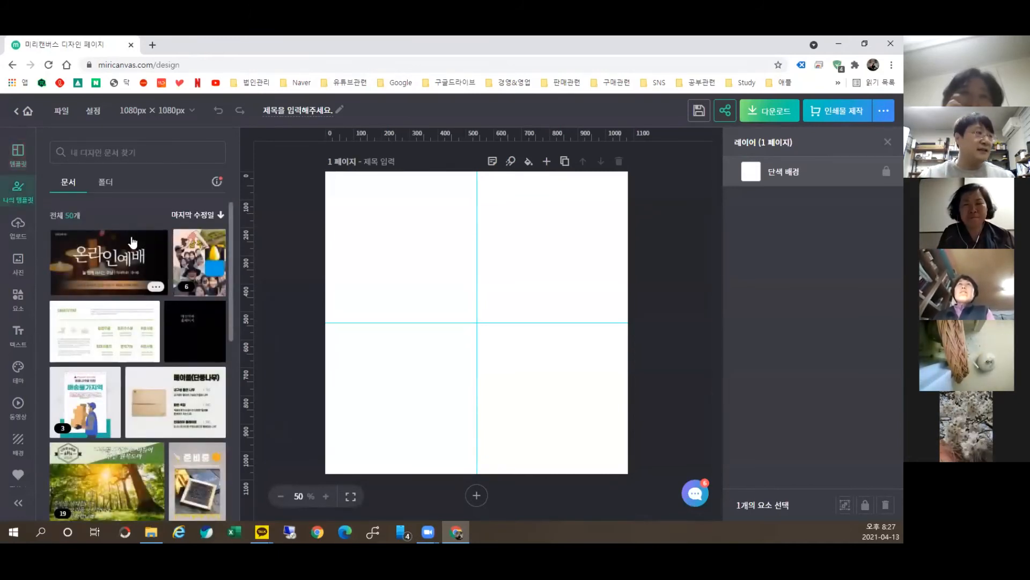
click(192, 253)
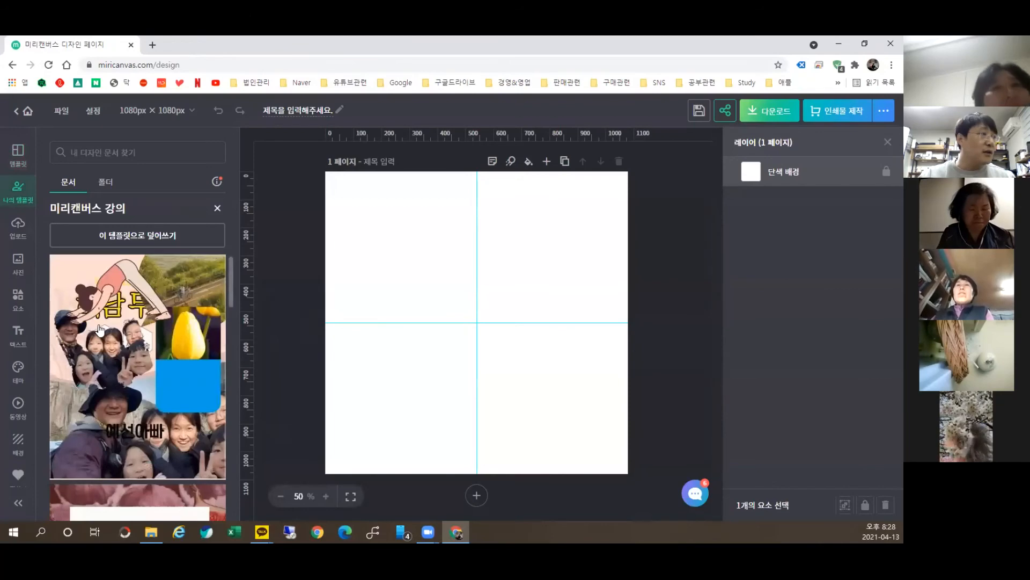
scroll(123, 376, down, 5)
scroll(123, 375, down, 2)
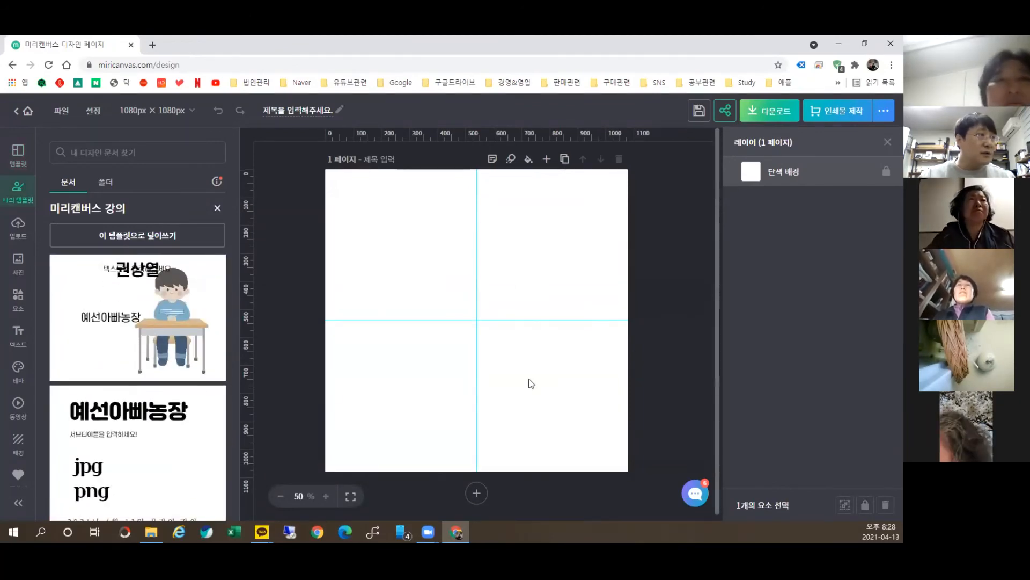
click(150, 237)
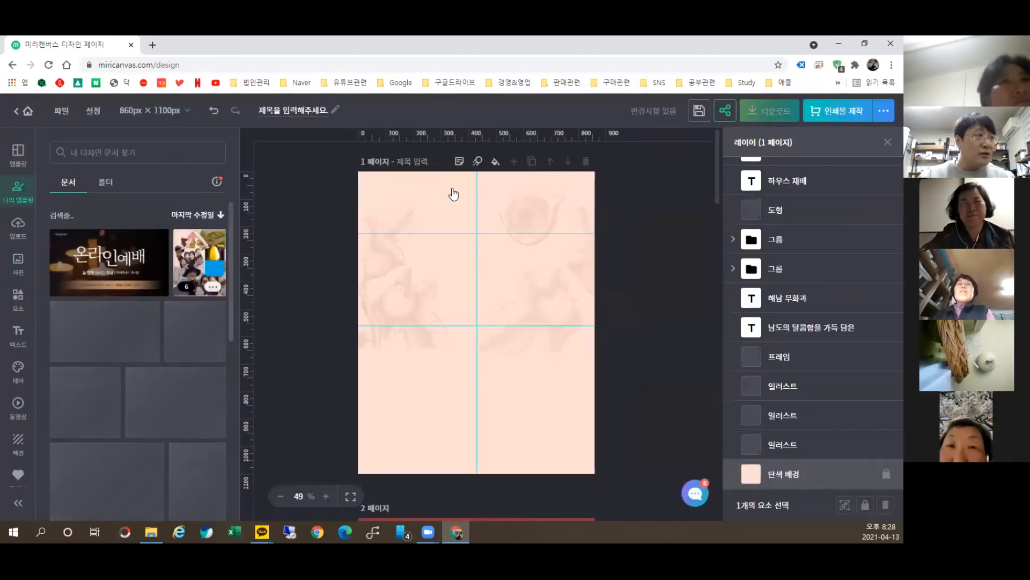
scroll(477, 444, down, 2)
scroll(478, 445, down, 20)
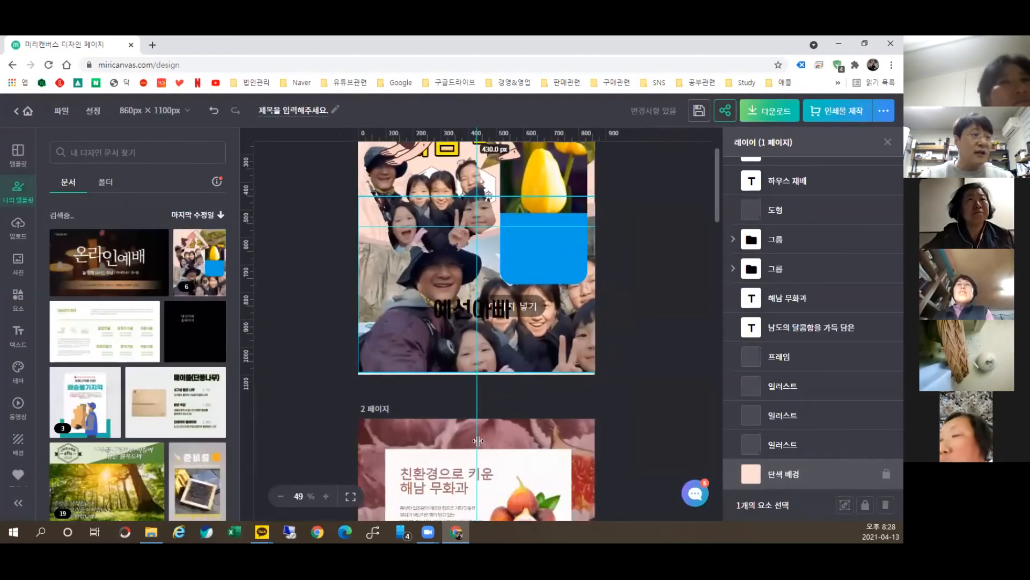
scroll(506, 445, up, 20)
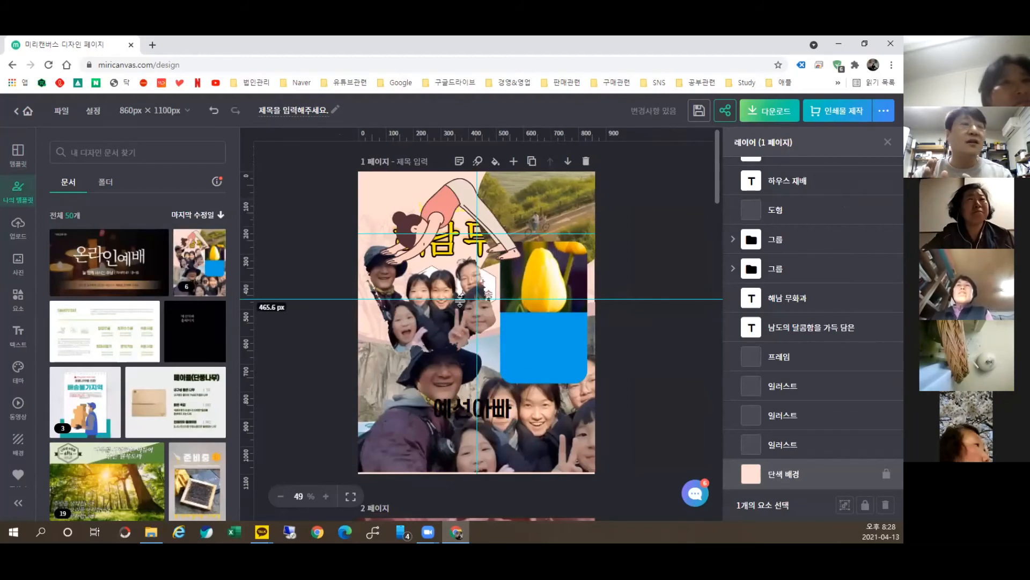
Step: Check the 폴더 tab and its explanation, then go to the 내 디자인 문서 list
click(103, 194)
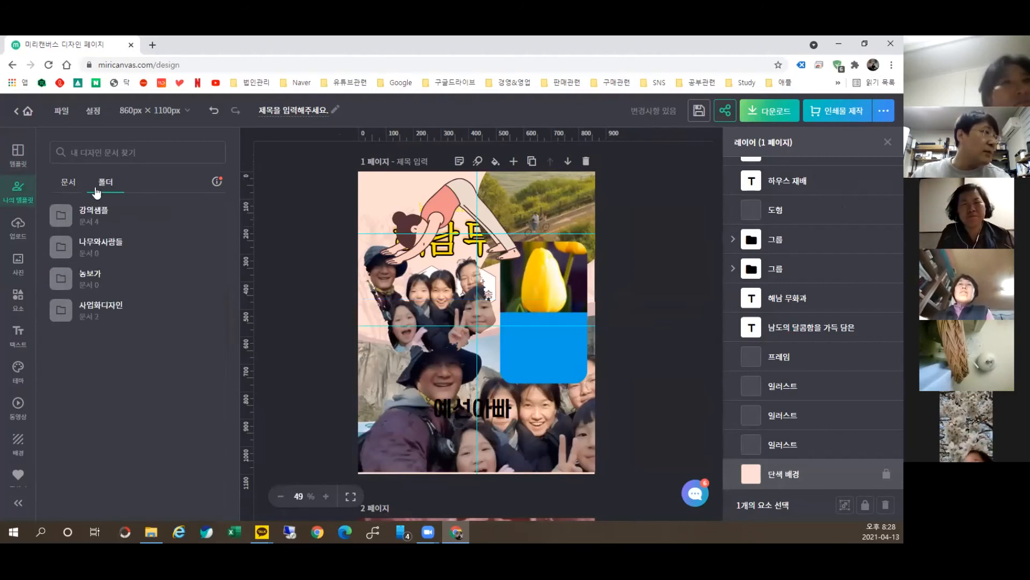
click(218, 183)
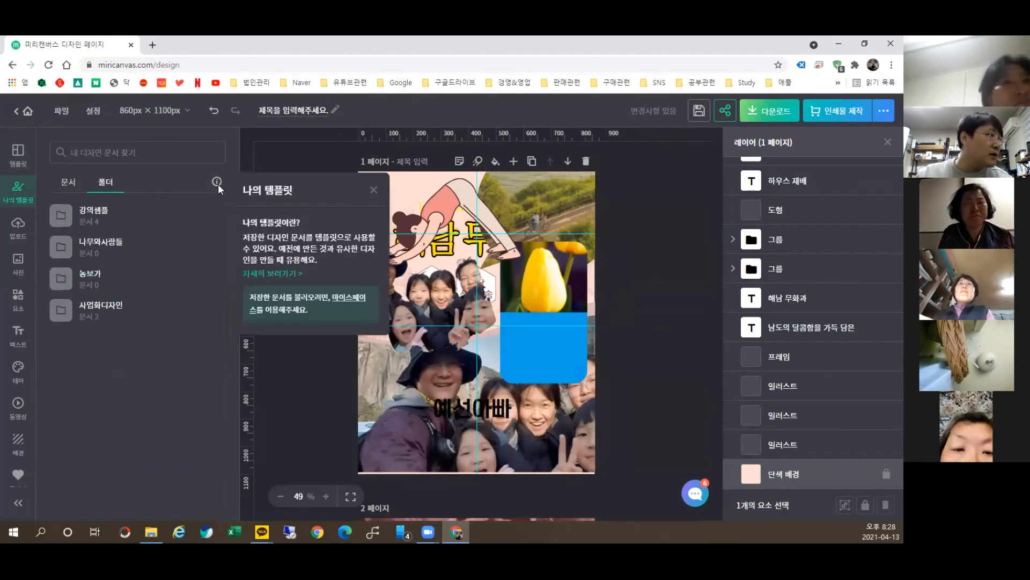
click(374, 189)
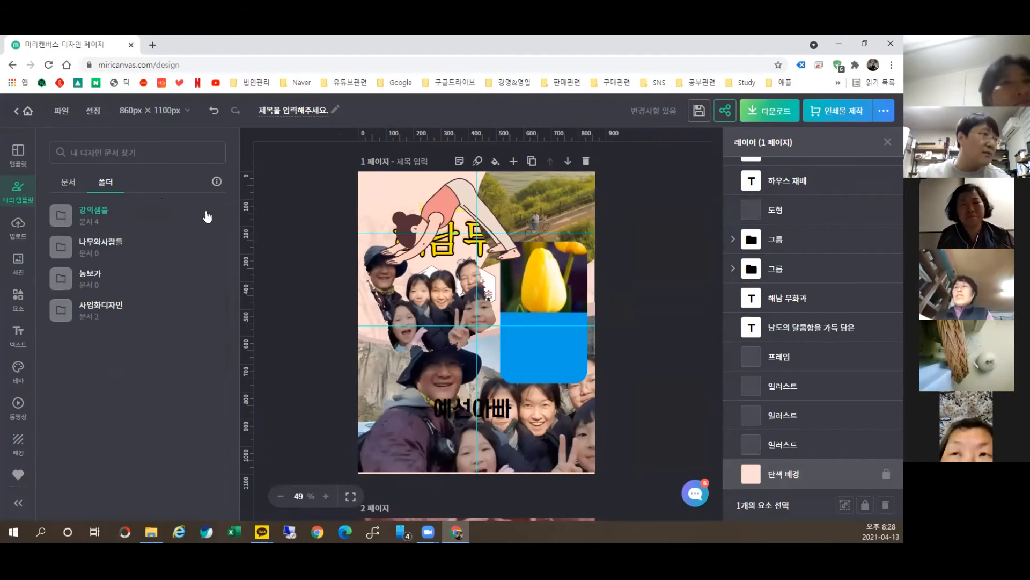
right_click(169, 346)
click(136, 395)
click(27, 111)
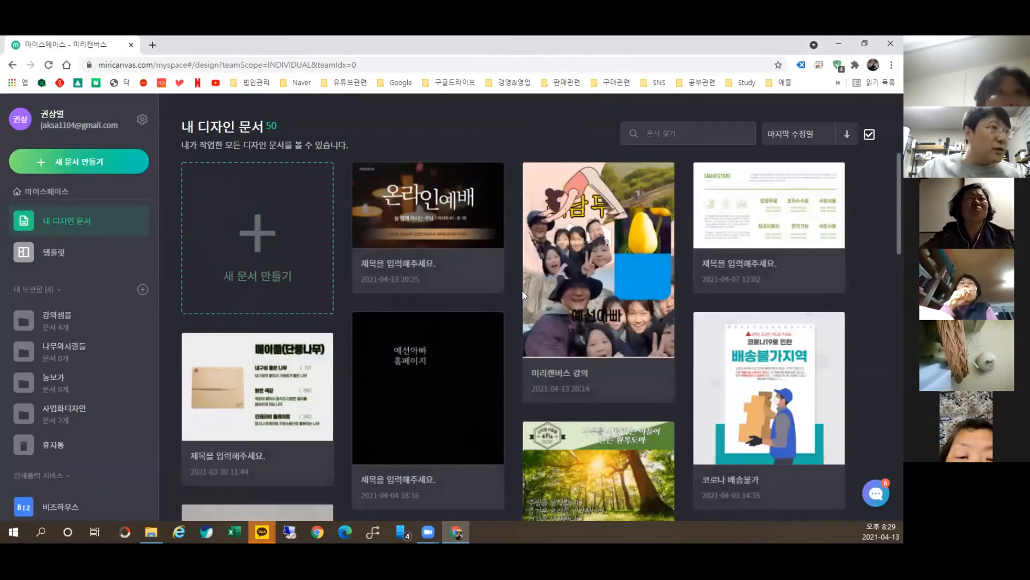
Step: Add a folder named 안동시 정보화 under 내 보관함, then return to 내 디자인 문서
scroll(702, 360, down, 4)
scroll(701, 359, down, 15)
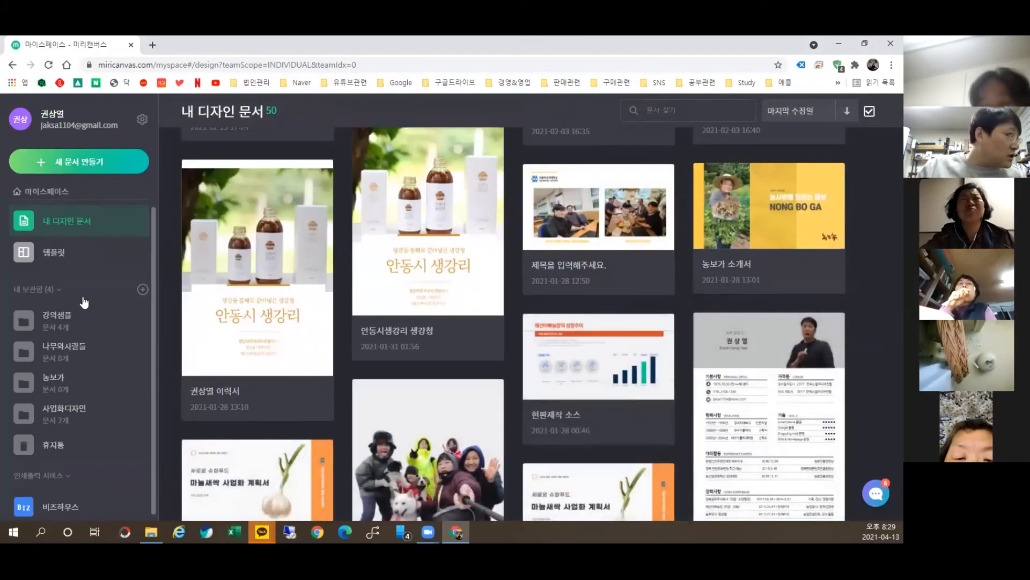
click(140, 290)
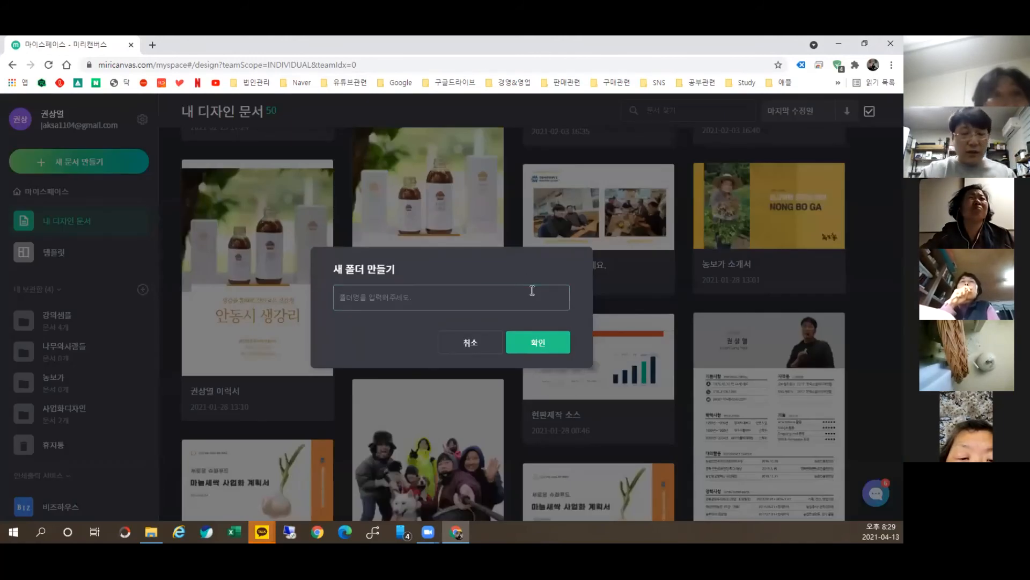
text(dkse)
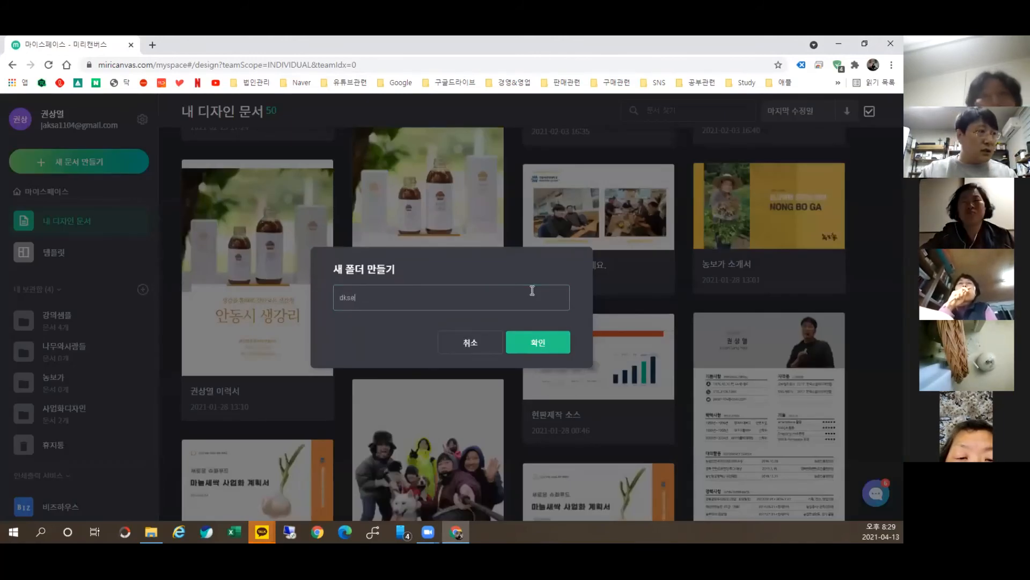
key(BackSpace)
key(BackSpace)
key(Hangul)
text(안동시)
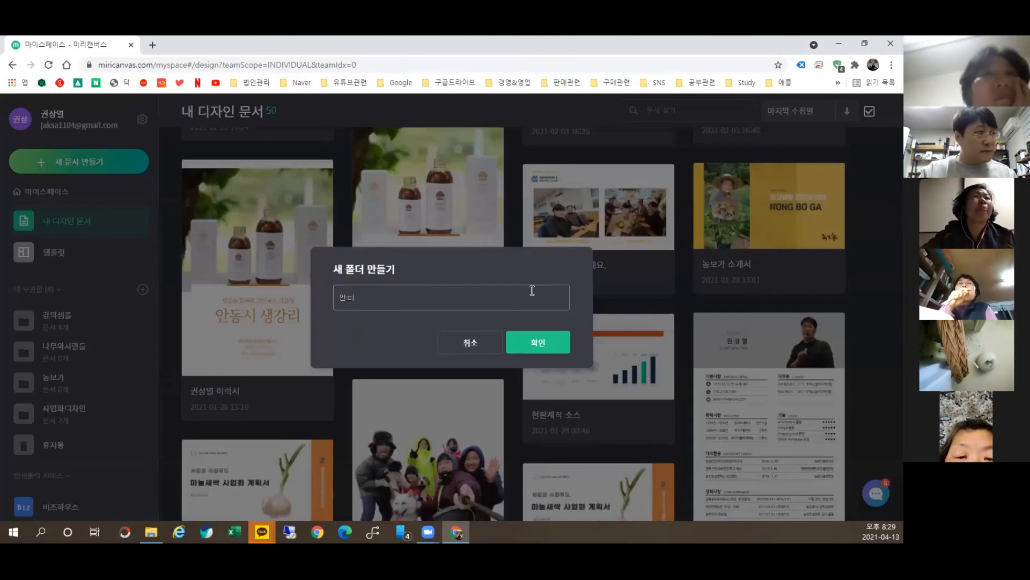
text( 정보화)
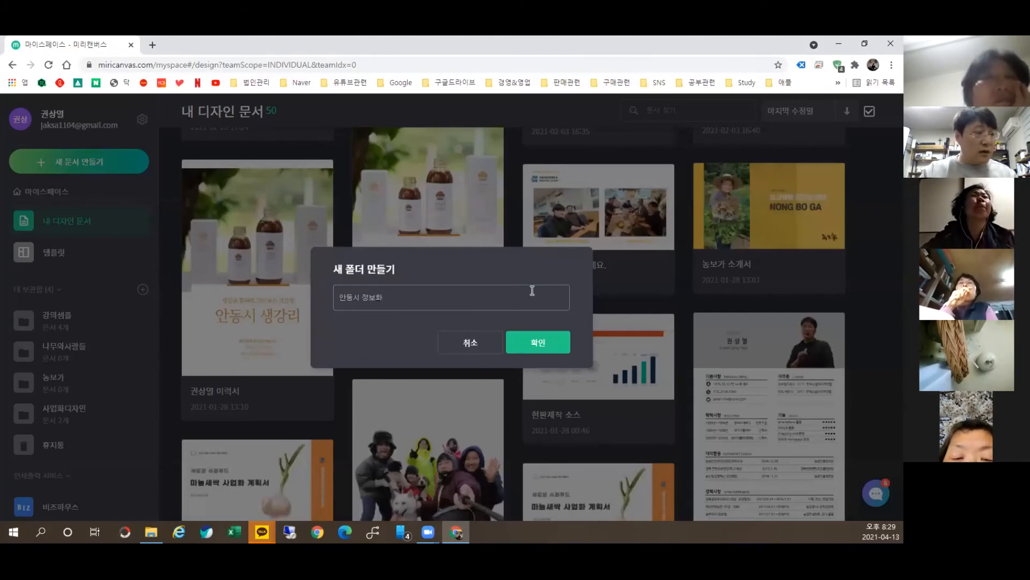
click(520, 349)
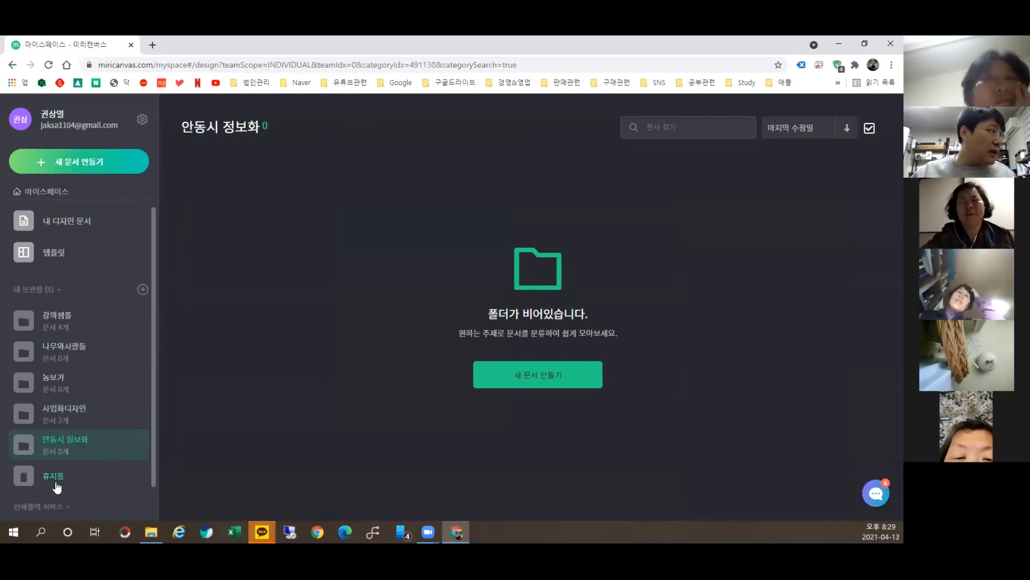
click(106, 215)
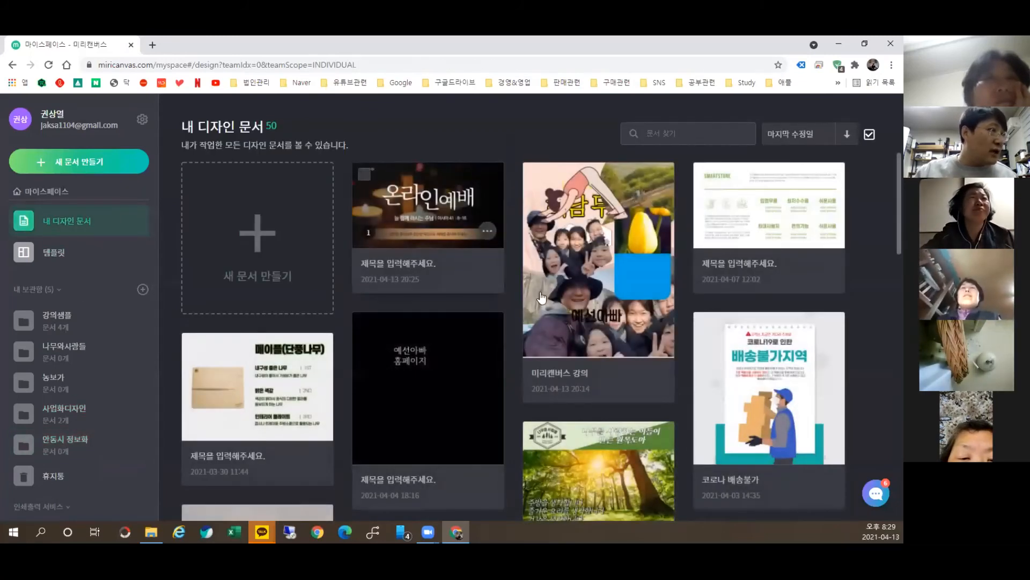
Step: Select the 미리캔버스 강의 design and move it into the 안동시 정보화 folder
click(536, 175)
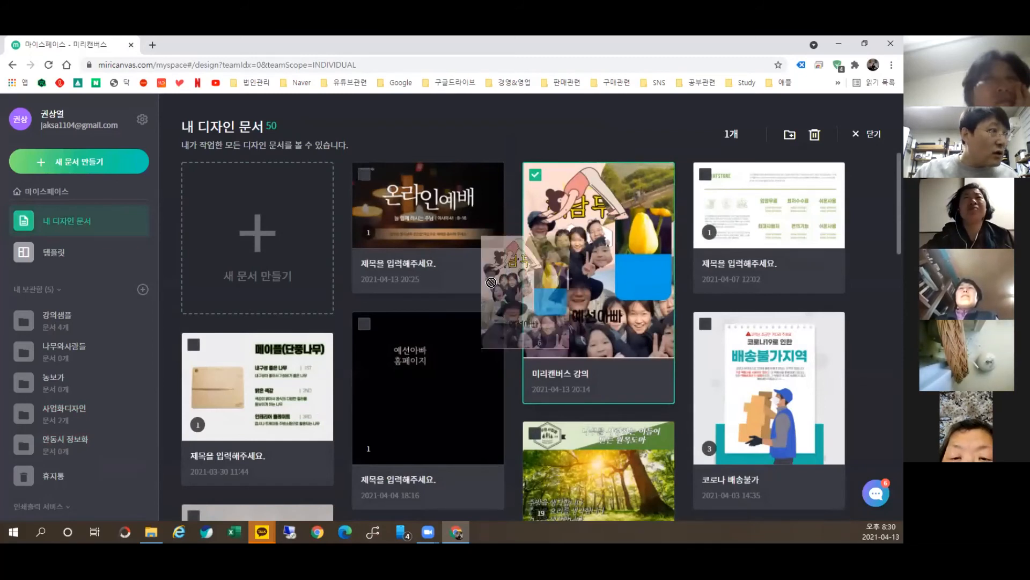
click(789, 135)
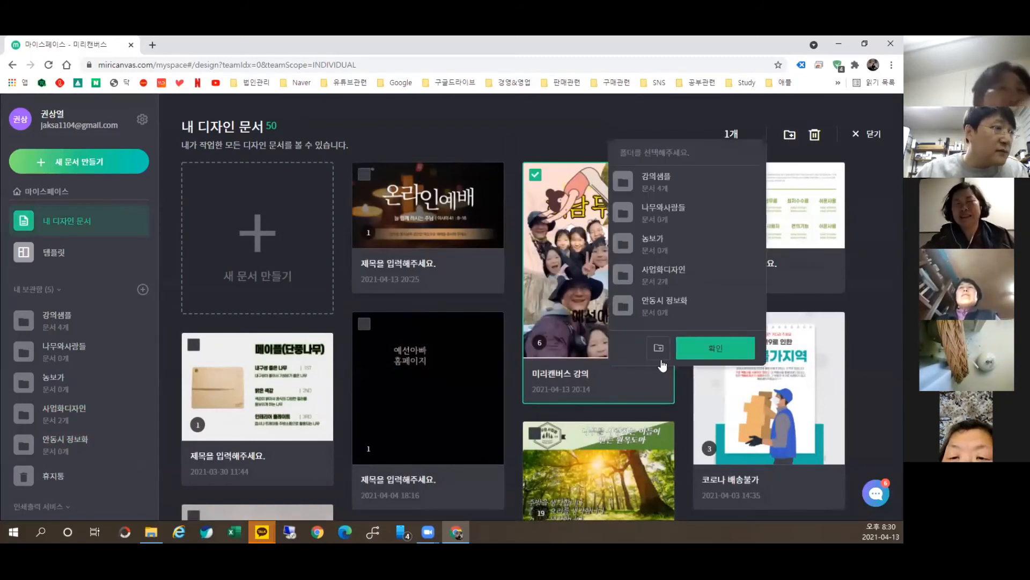
click(659, 307)
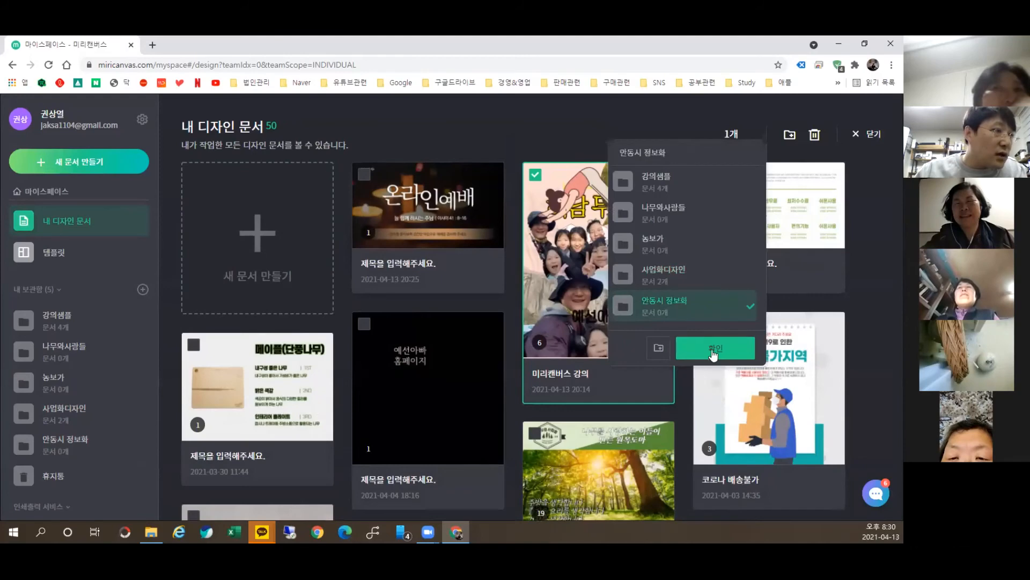
click(714, 348)
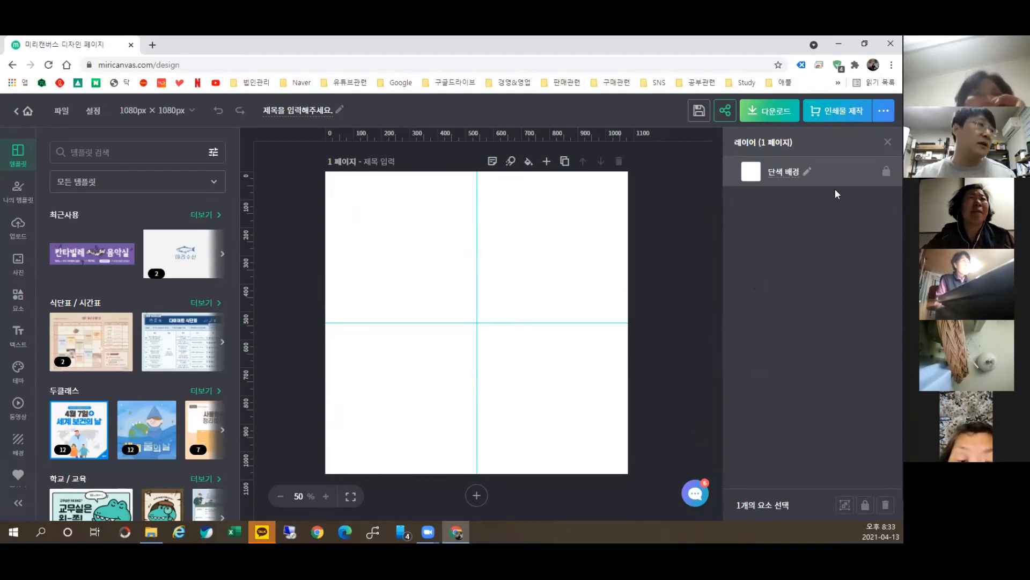
Step: Switch the template category to 상세페이지 and open the first kimchi template under 푸드
click(138, 183)
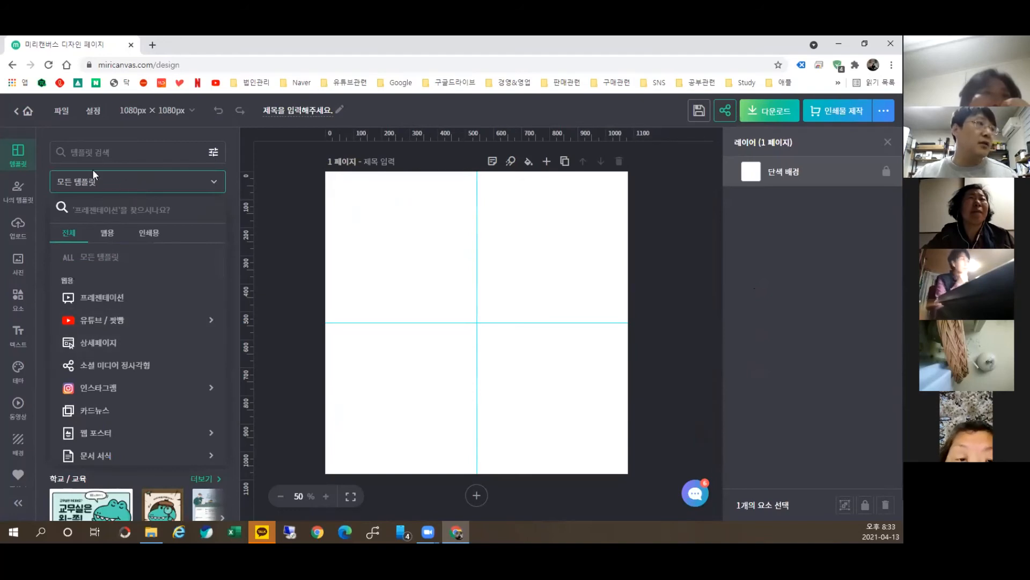
scroll(91, 284, down, 5)
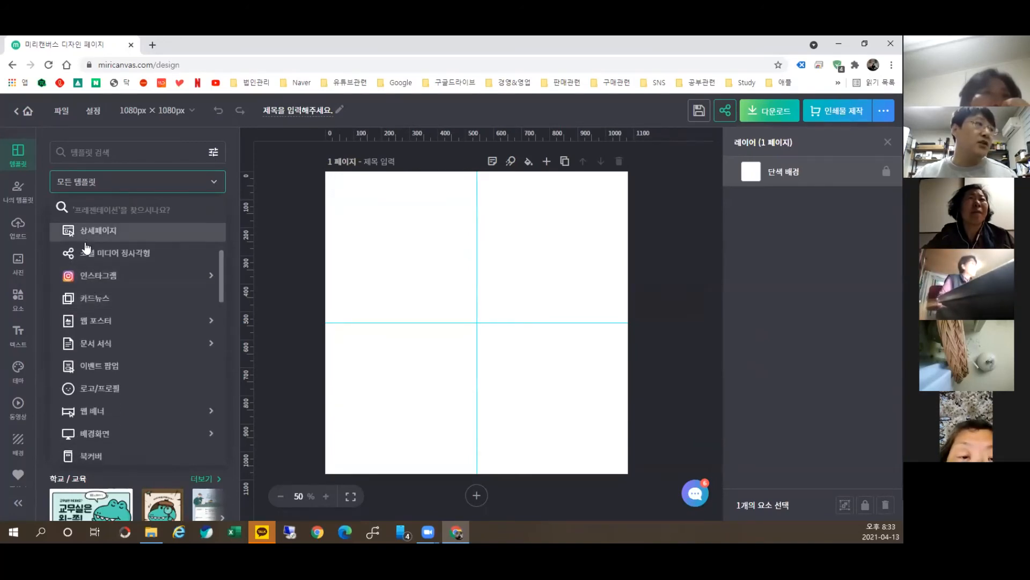
scroll(89, 343, down, 3)
scroll(107, 387, up, 4)
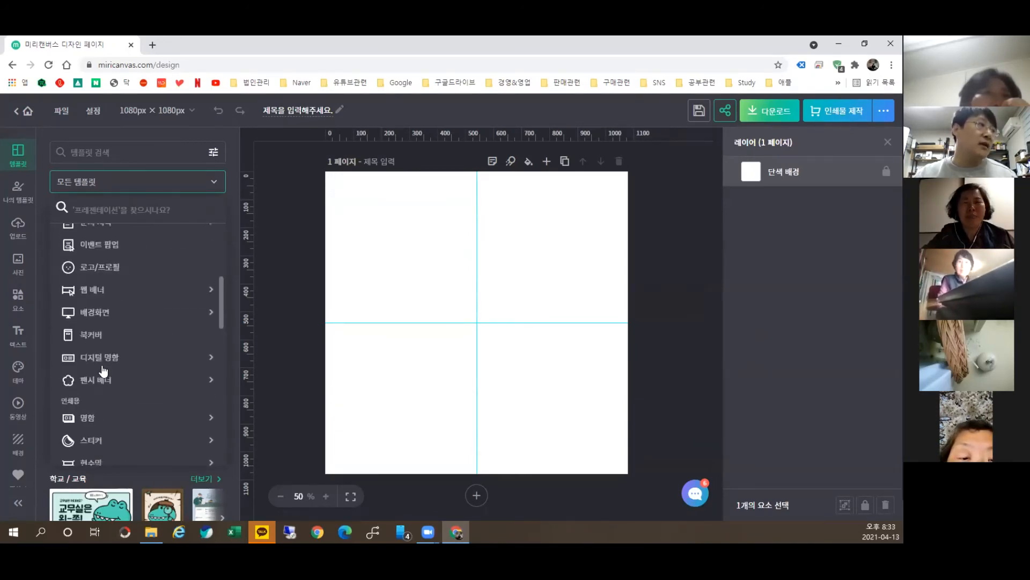
scroll(103, 352, up, 4)
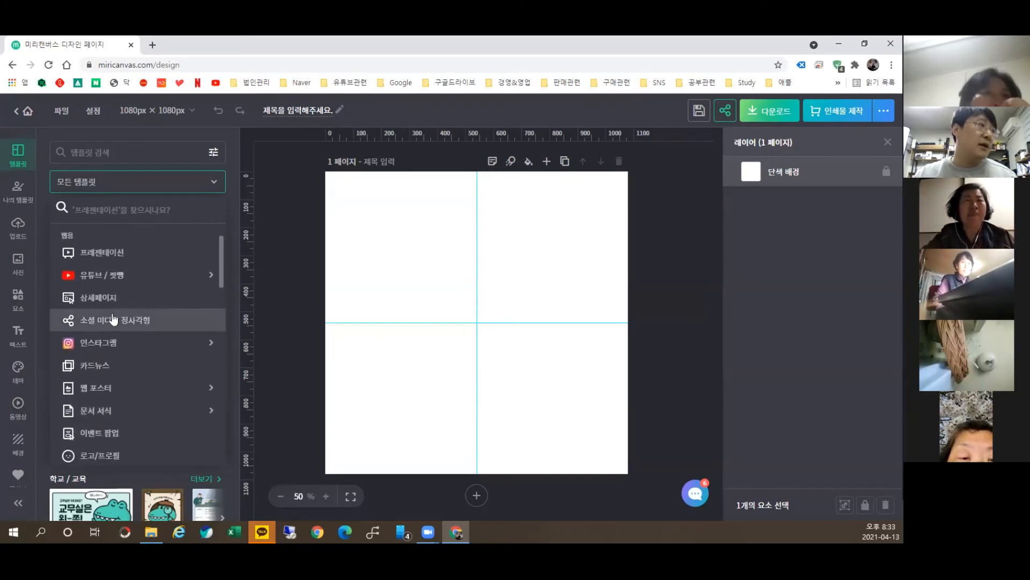
click(114, 338)
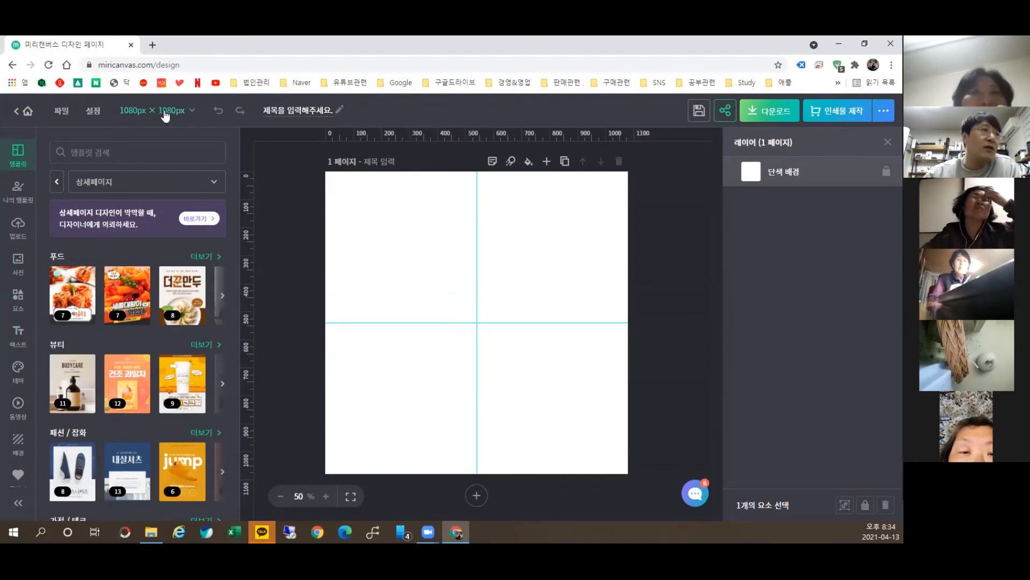
click(77, 290)
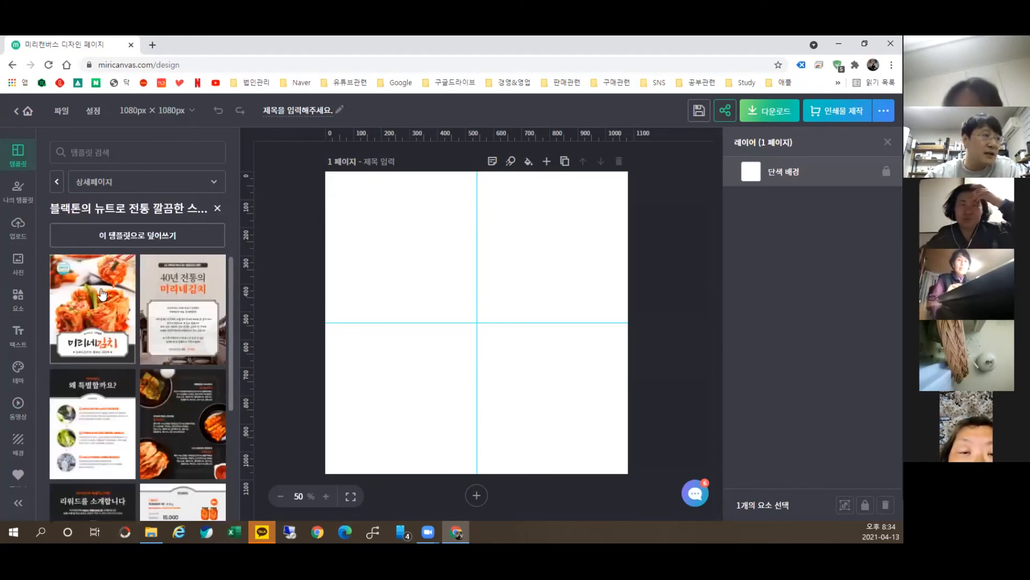
Step: Place the 미리네김치 cover page on the canvas at its original 860 × 1100 px size
click(83, 300)
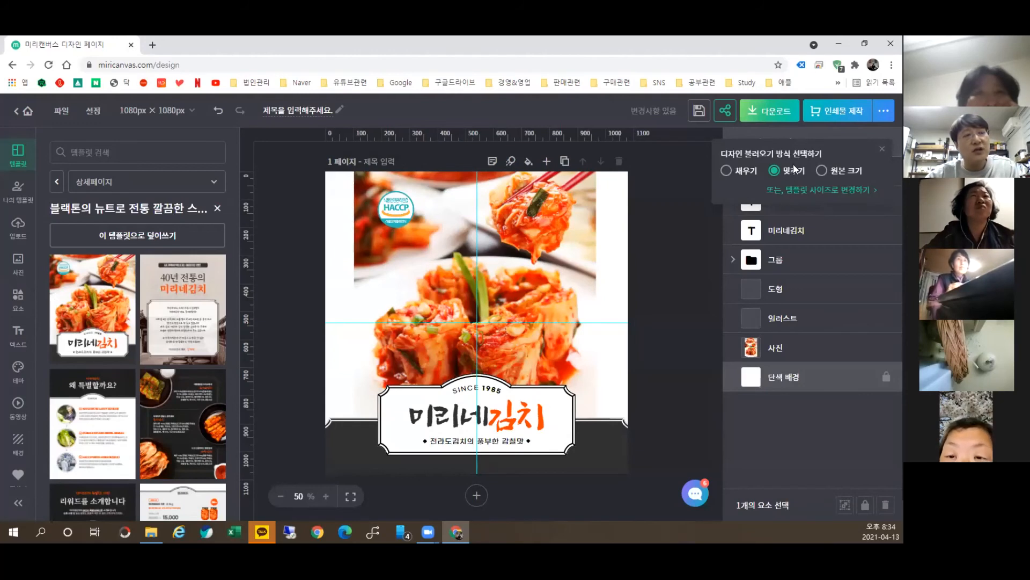
click(814, 190)
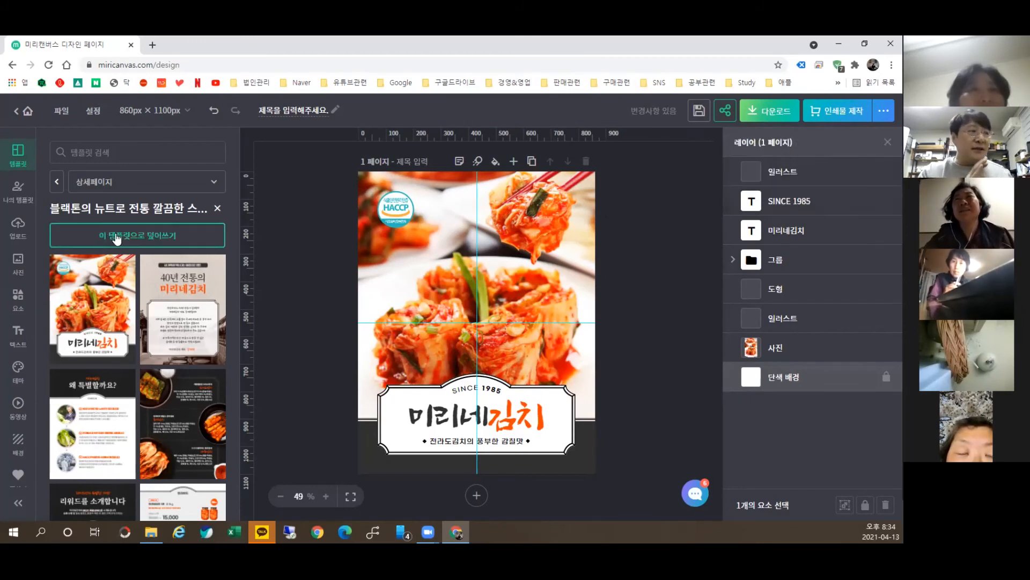
Step: Overwrite the design with the seven-page kimchi template and scroll to page 7's delivery schedule
scroll(507, 266, down, 1)
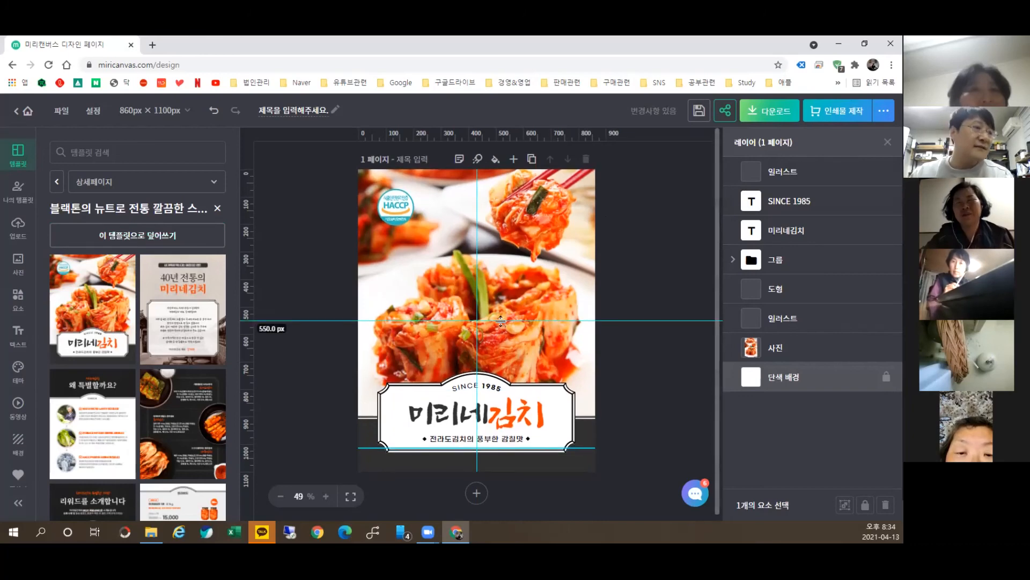
scroll(89, 268, down, 1)
click(128, 235)
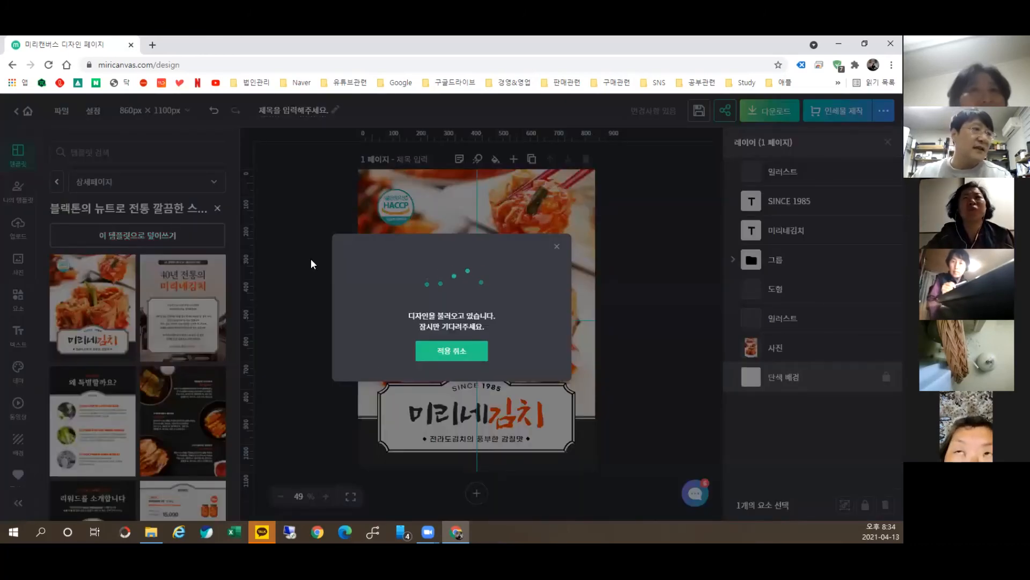
scroll(485, 319, down, 15)
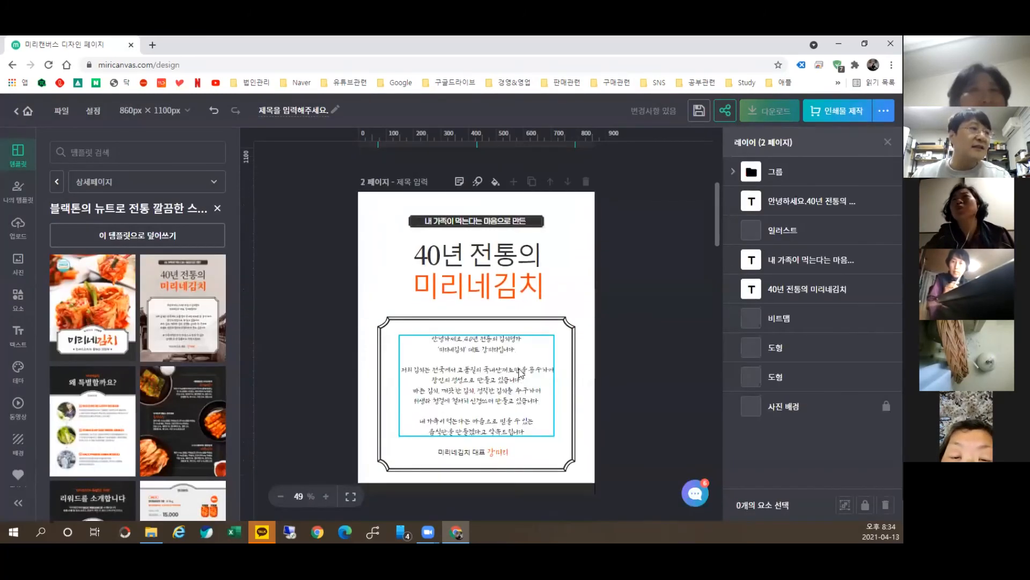
scroll(531, 374, down, 20)
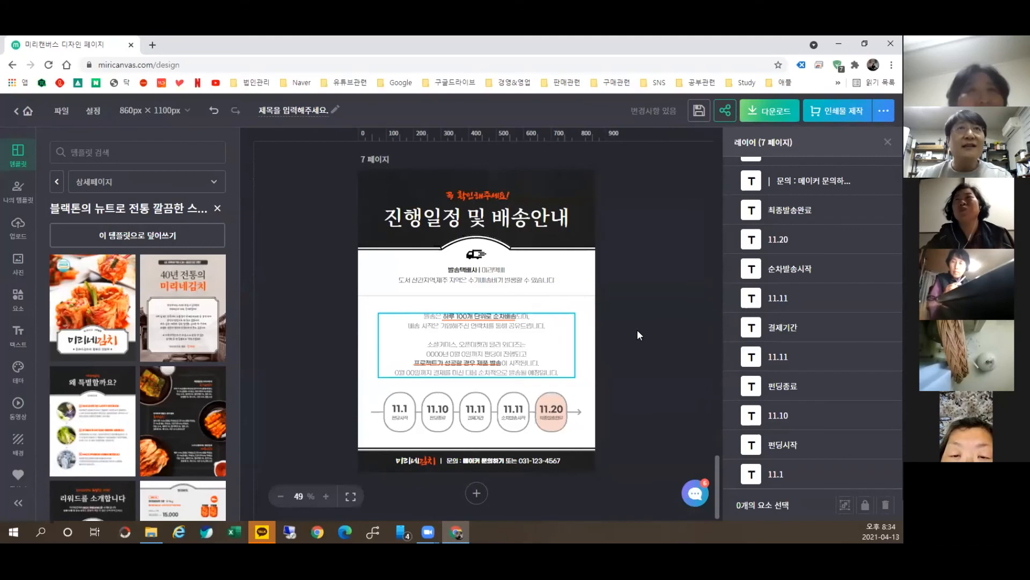
scroll(627, 307, up, 6)
scroll(627, 282, down, 5)
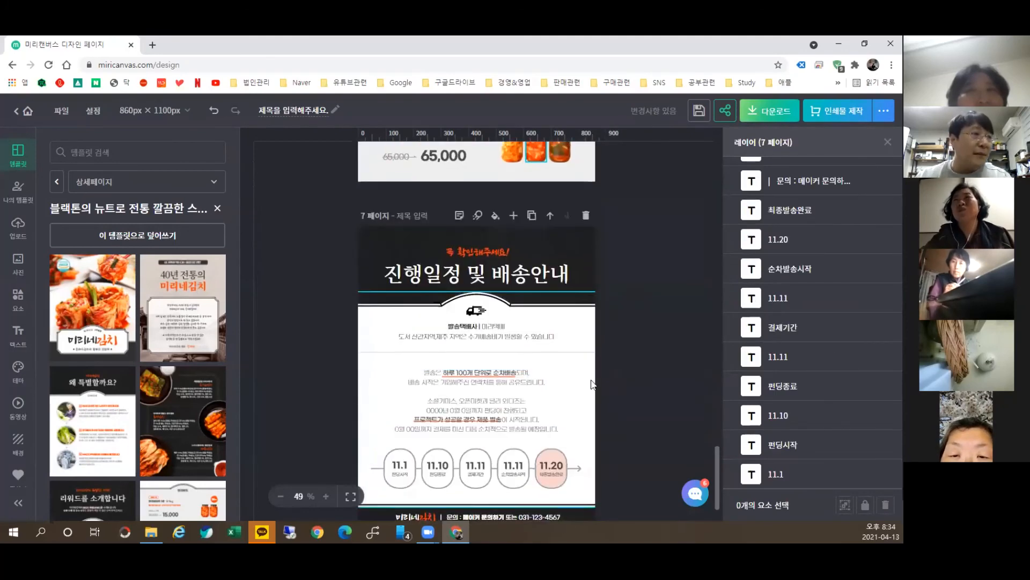
scroll(563, 322, down, 2)
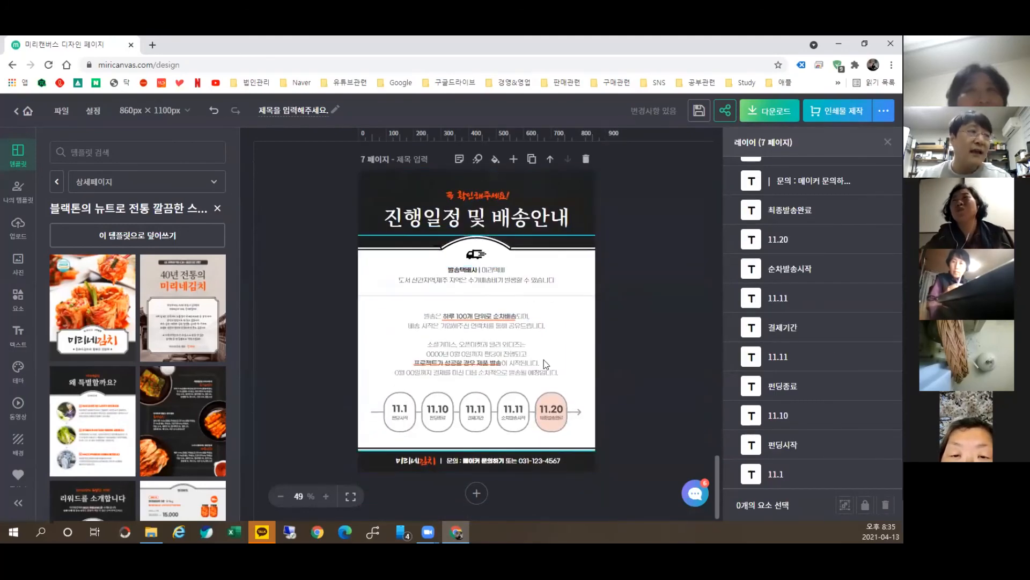
Step: Find page 7's 사진 배경 photo background layer and tint it light green #AFD485
click(570, 184)
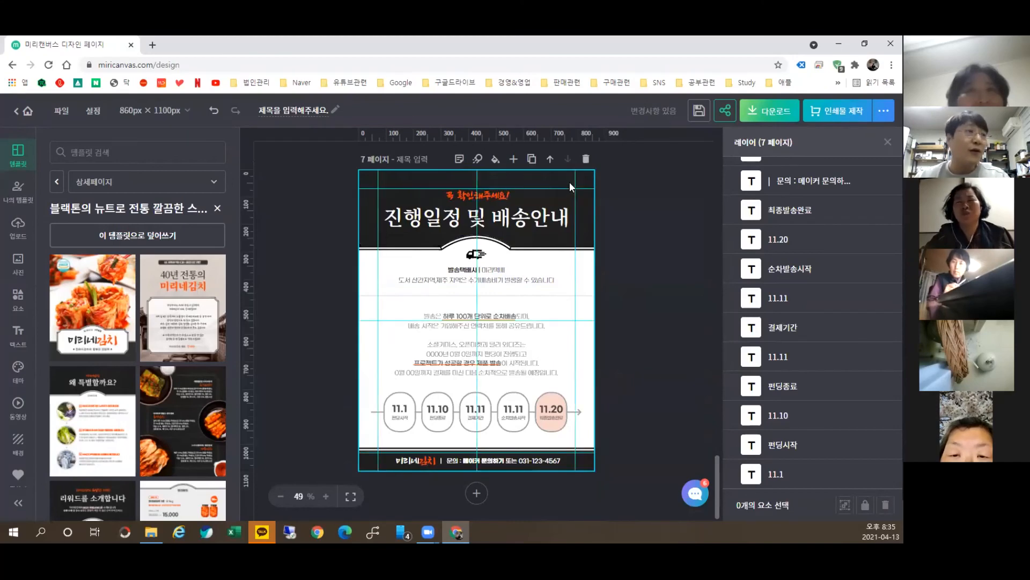
click(564, 190)
drag(560, 205, 205, 305)
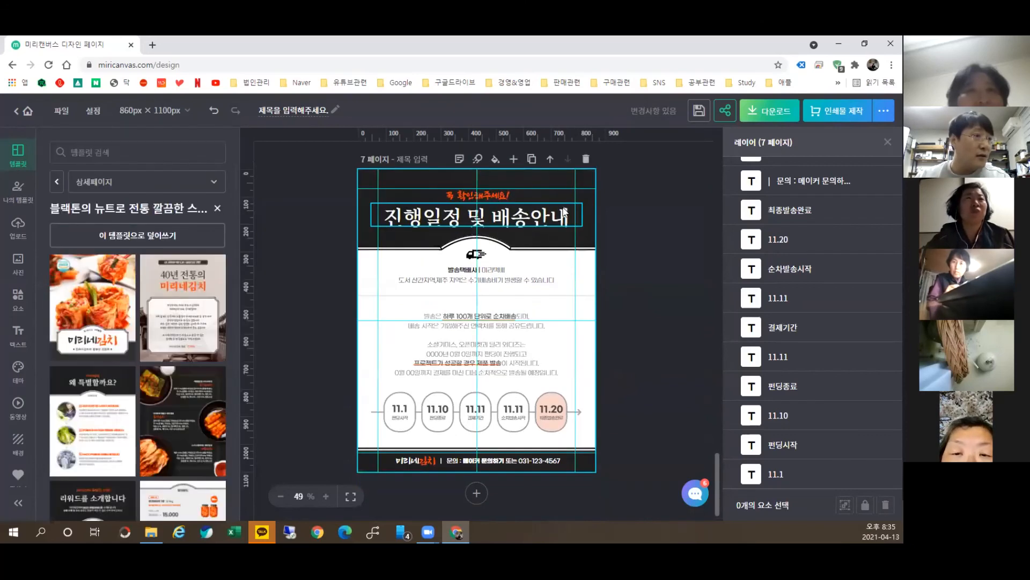
click(563, 212)
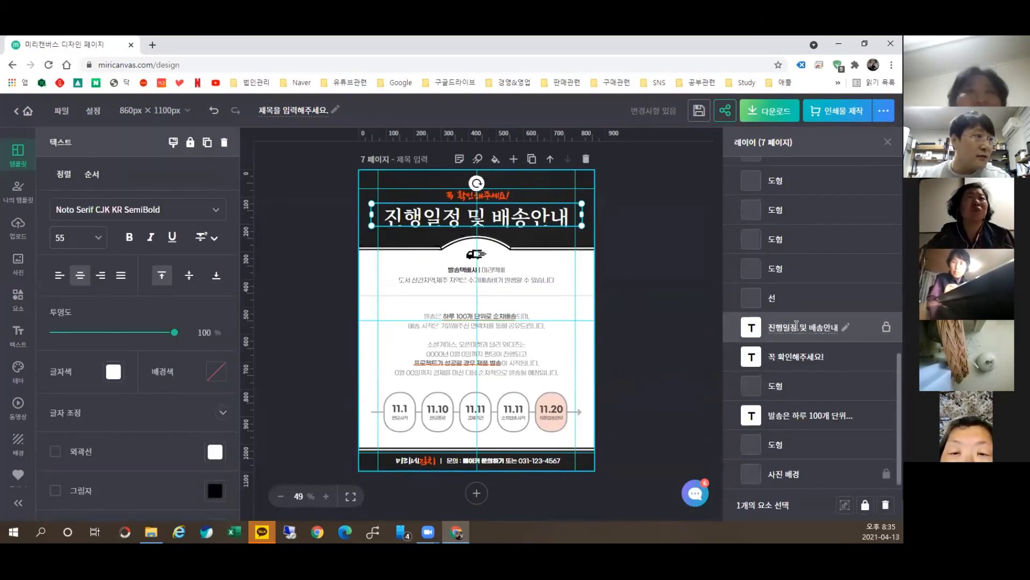
scroll(810, 314, up, 1)
scroll(811, 314, up, 8)
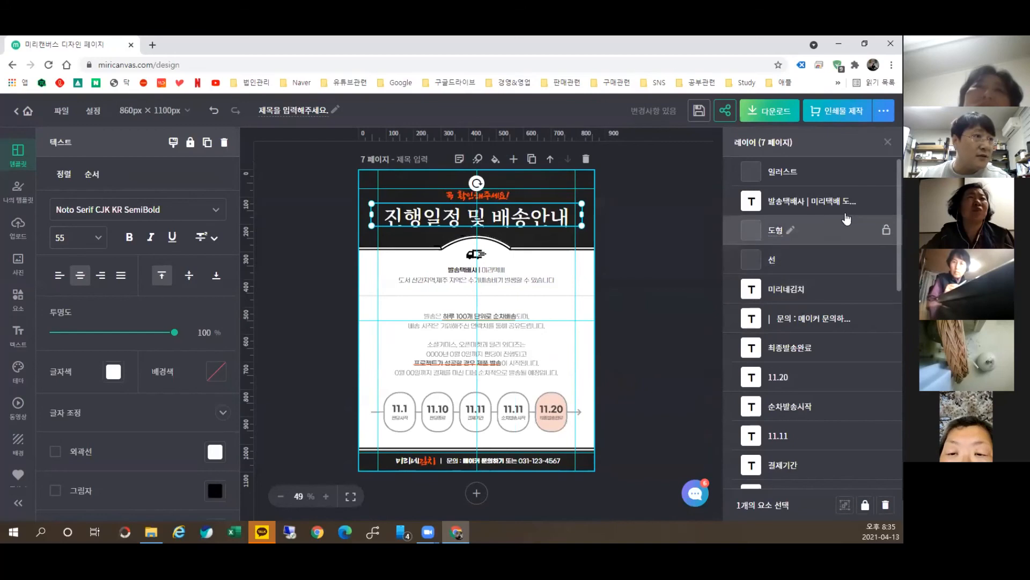
click(496, 247)
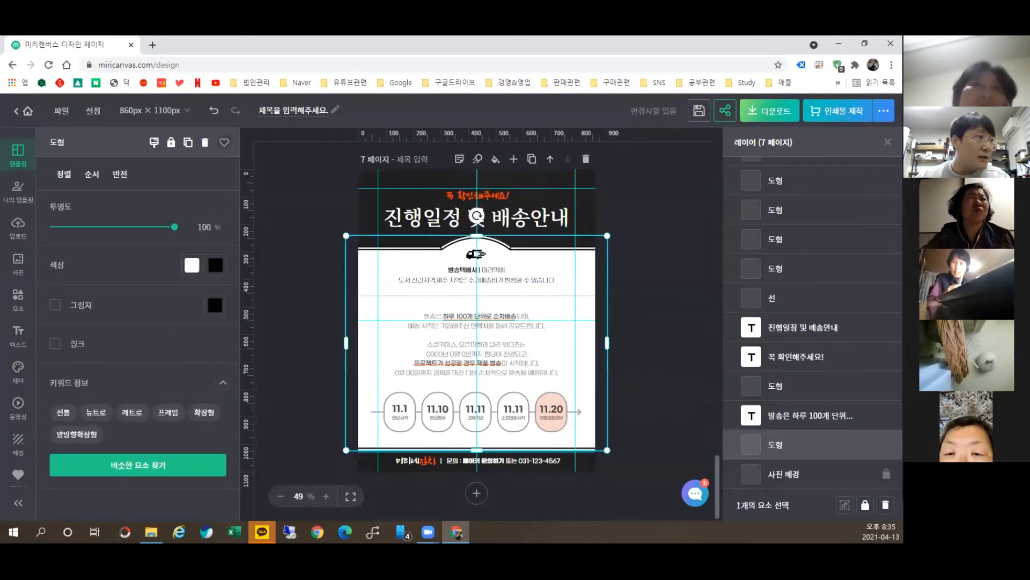
click(517, 174)
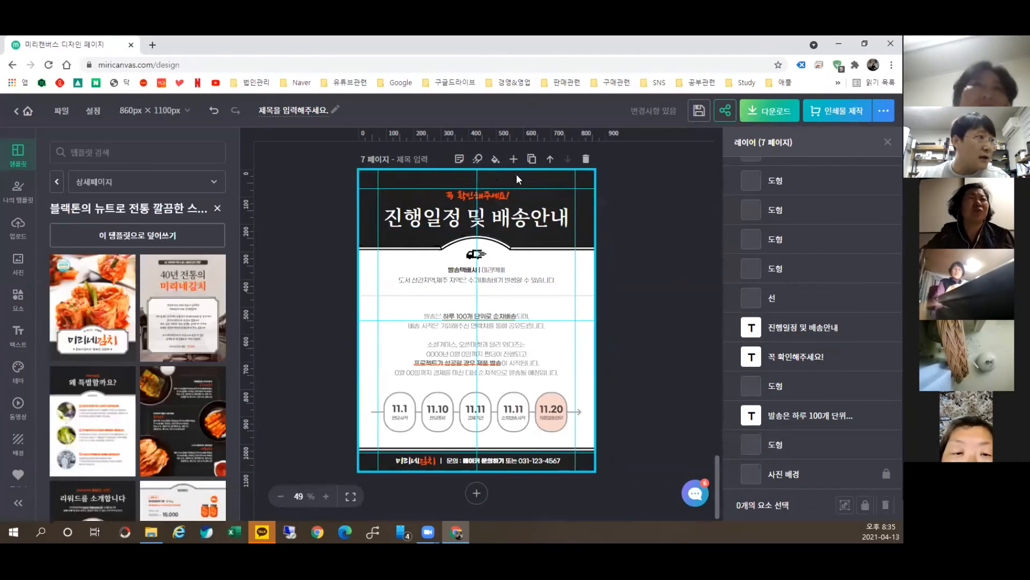
click(516, 175)
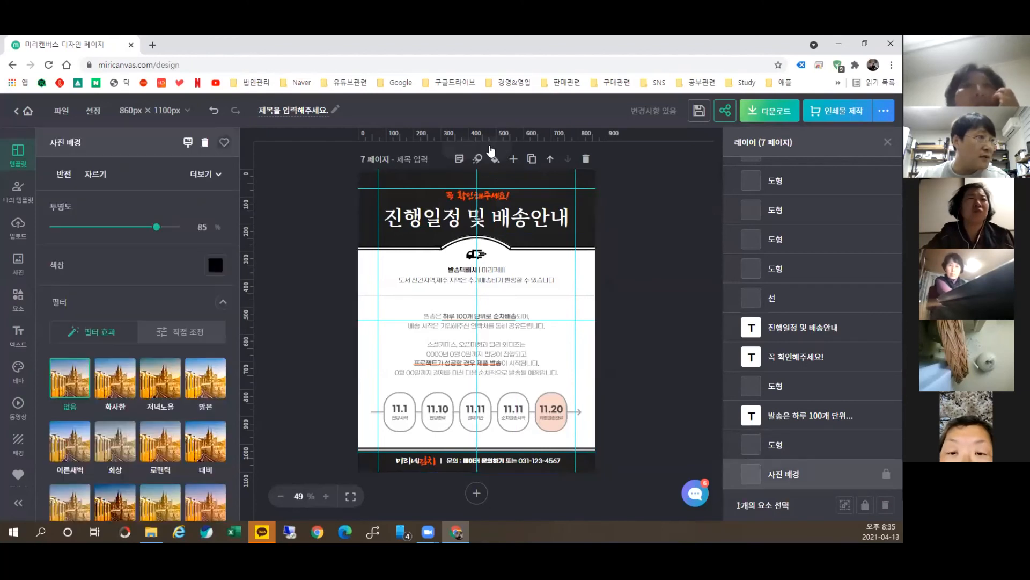
click(214, 266)
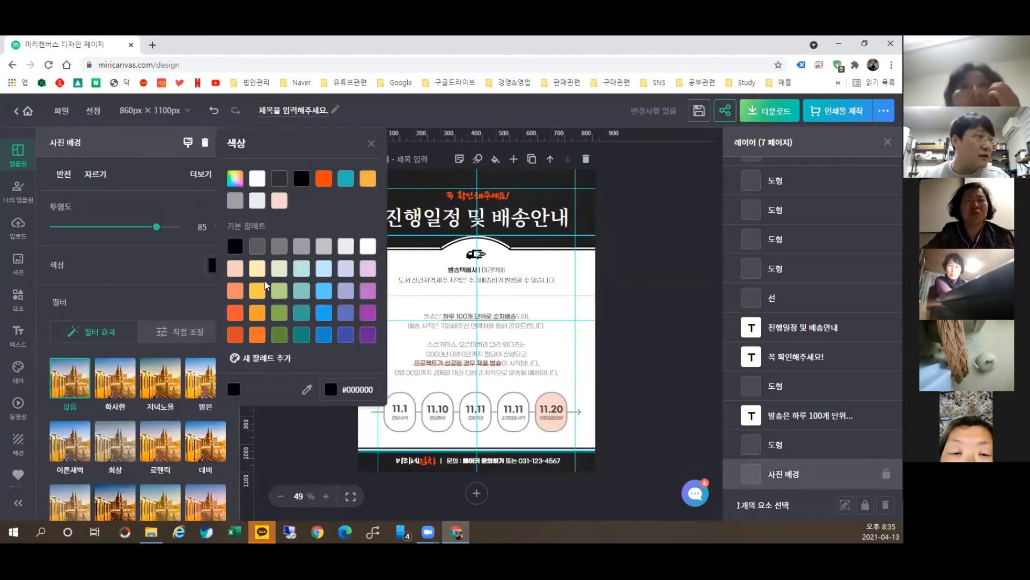
click(277, 296)
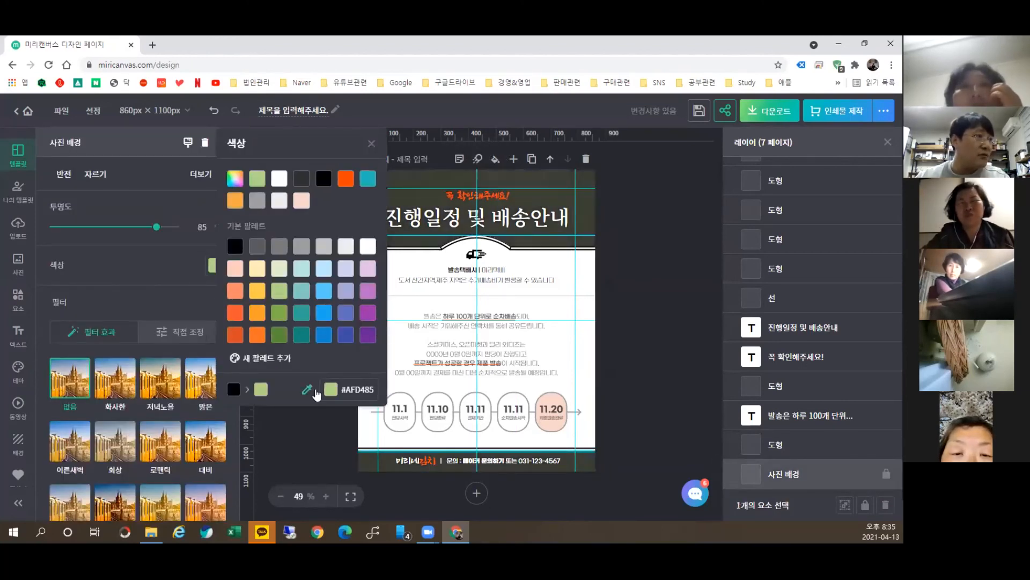
click(288, 464)
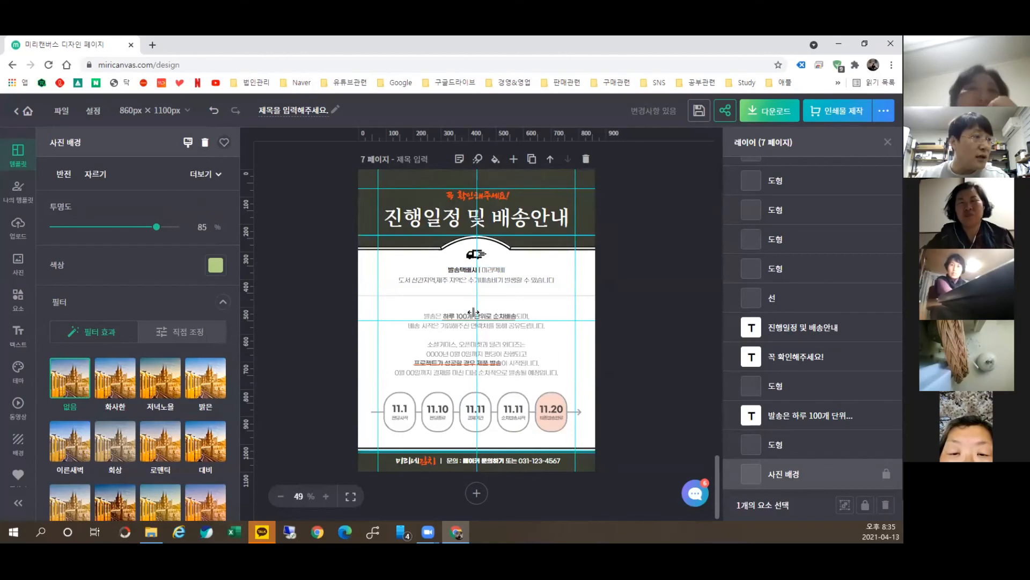
Step: Nudge the first reward's two-jar group slightly higher and add the 36% badge to the selection
scroll(438, 339, up, 5)
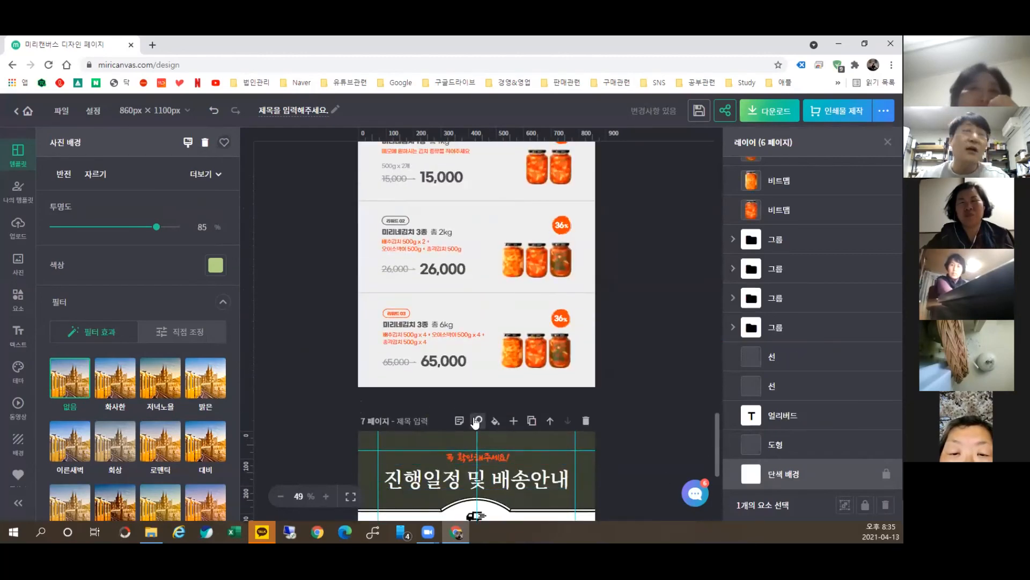
scroll(500, 350, up, 3)
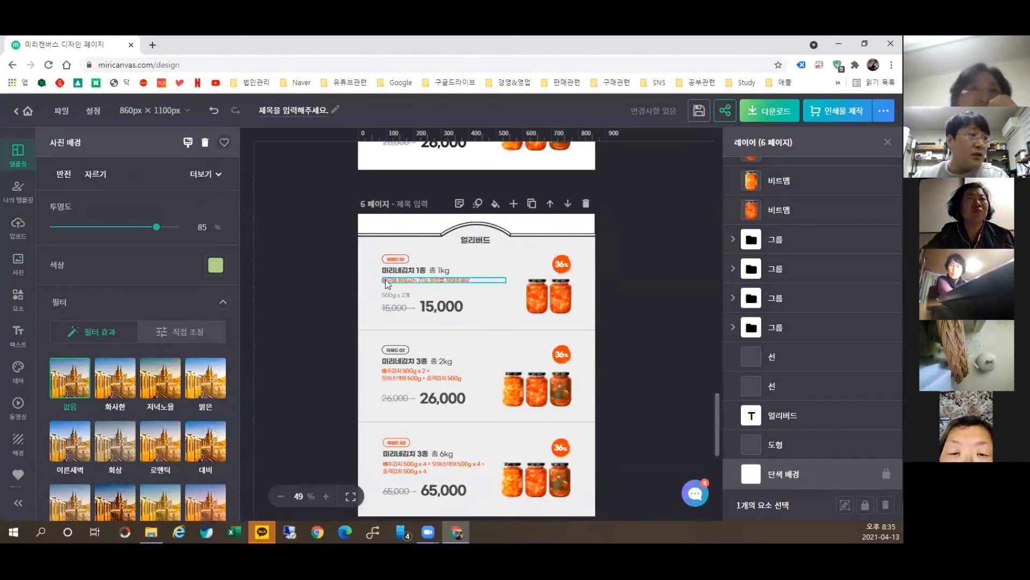
click(554, 307)
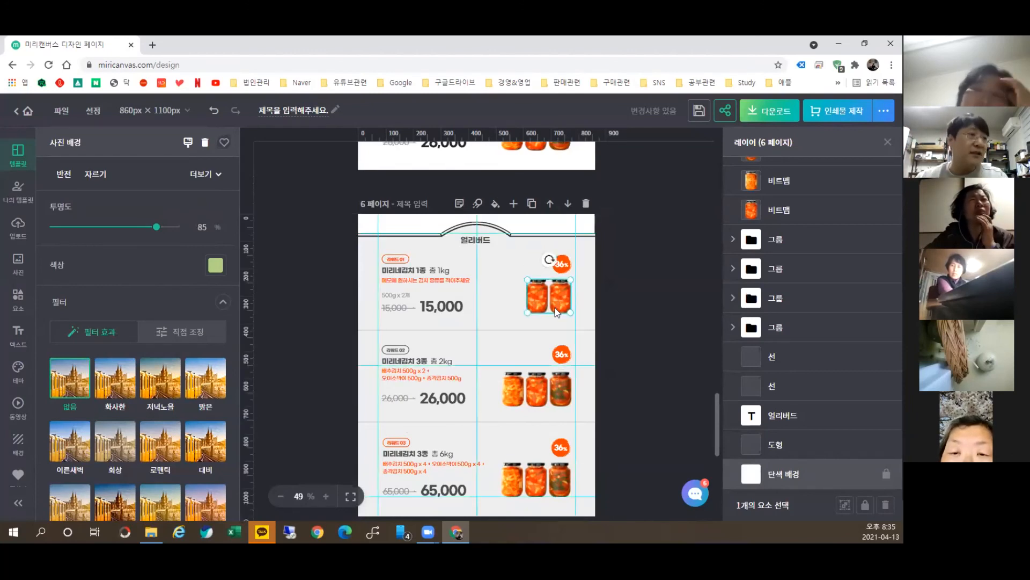
mouse_move(540, 285)
mouse_down()
mouse_move(529, 266)
mouse_move(537, 293)
mouse_move(536, 279)
mouse_up()
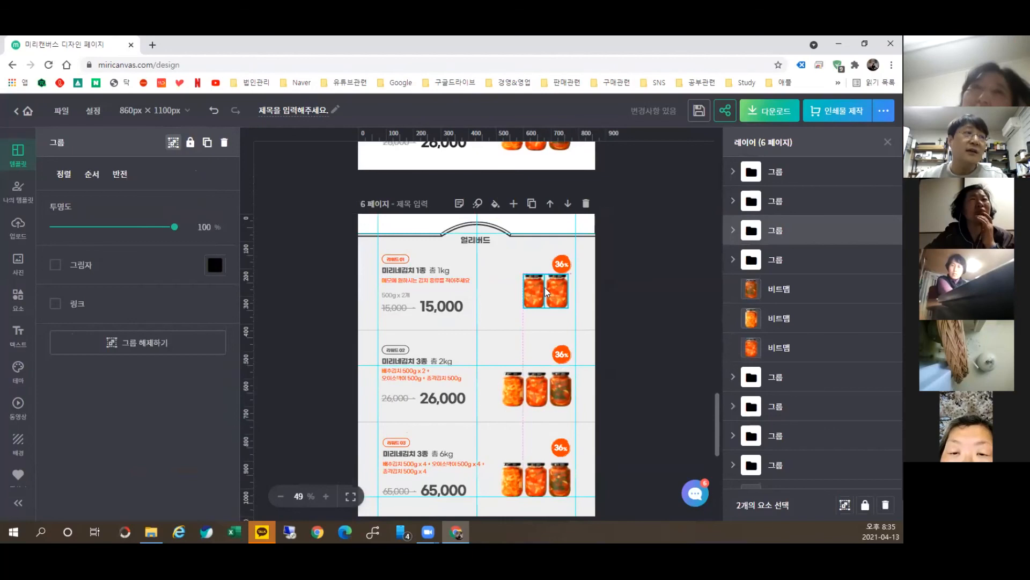
shift+click(562, 263)
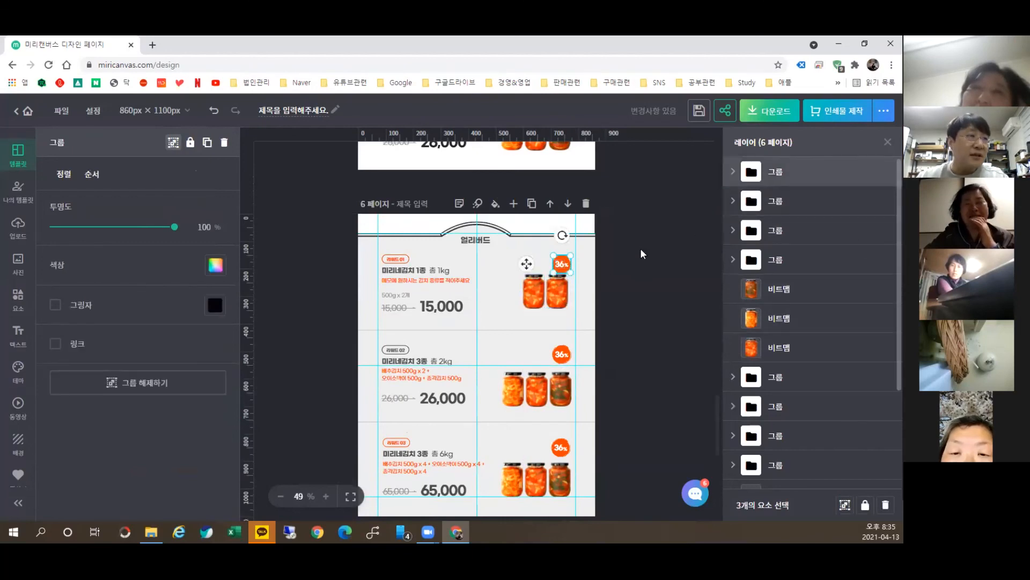
Step: Expand the first 그룹 and 36% badge layers, then pick the first product's text group
click(733, 172)
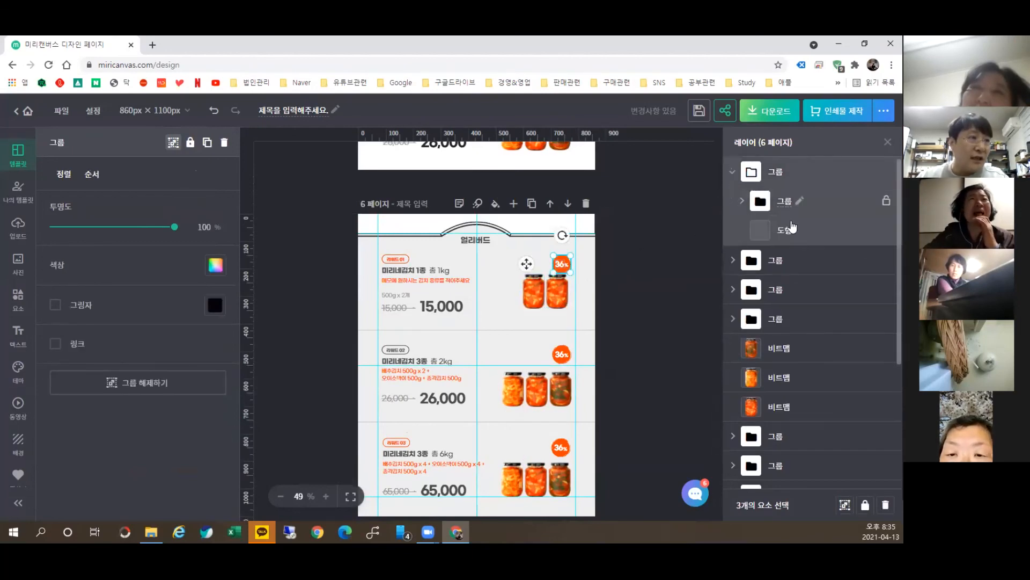
click(741, 200)
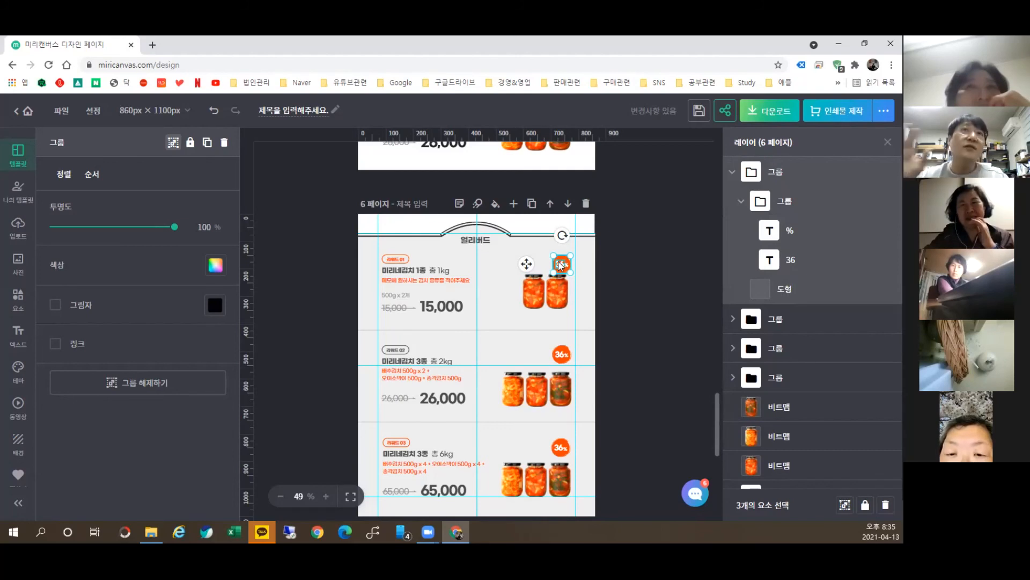
click(407, 282)
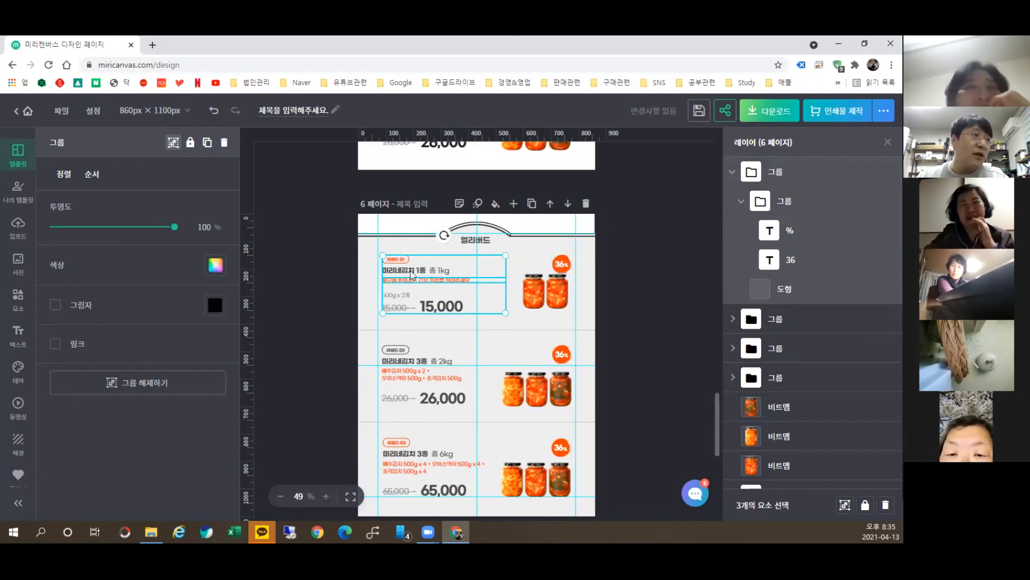
Step: Drill into the first product group to select the large 15,000 price and check its Bold 35.9 font
click(411, 274)
click(396, 296)
click(408, 308)
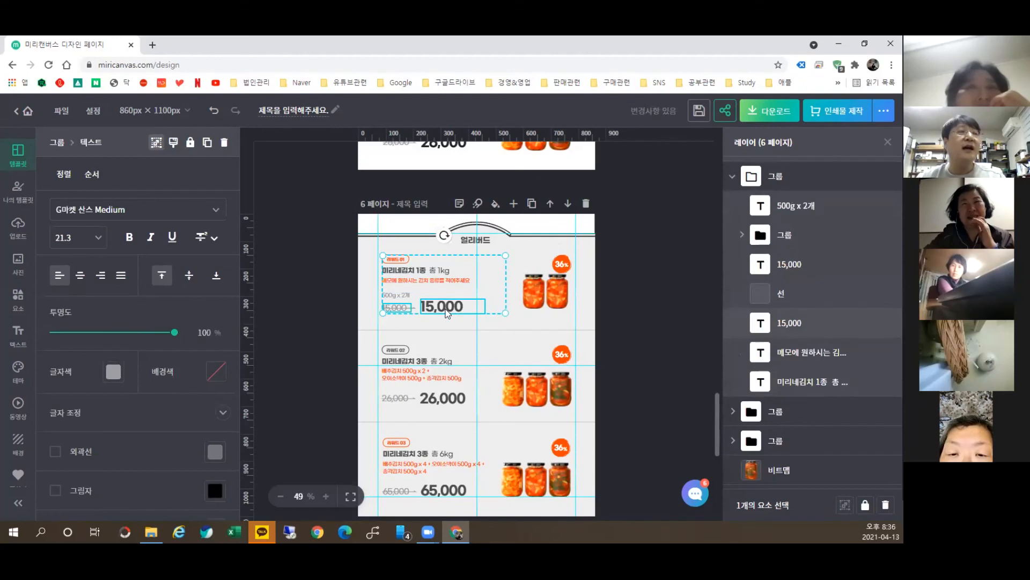
click(445, 309)
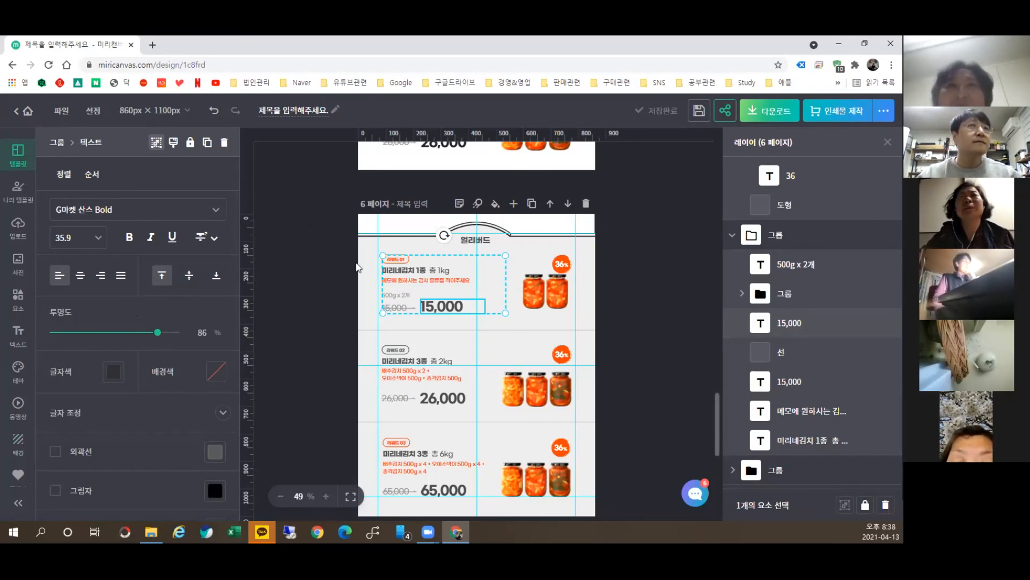
Step: Go to the Miricanvas home page via the bookmarks folder and start a blank 1080 × 1080 design
scroll(713, 311, up, 10)
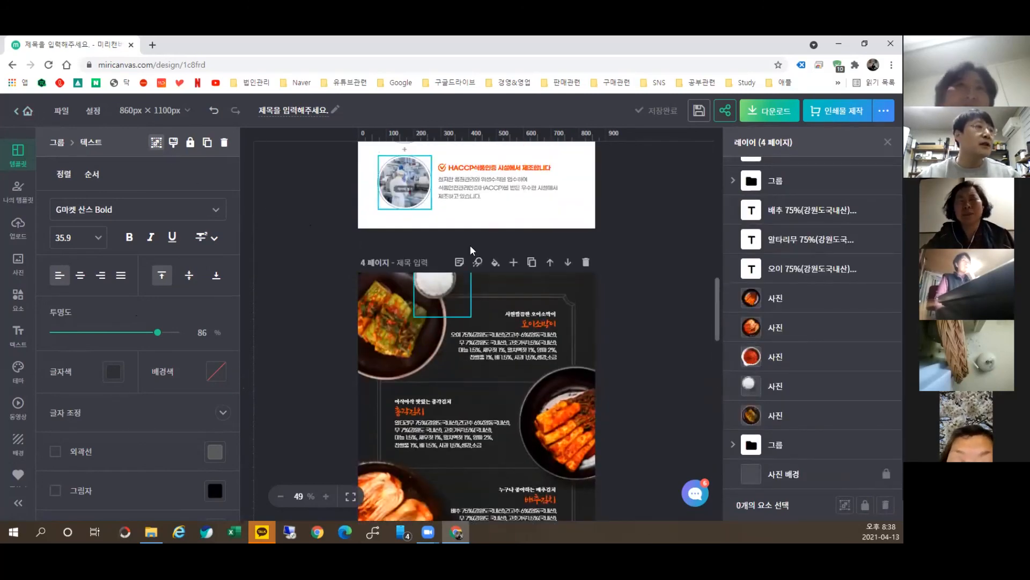
scroll(487, 234, up, 15)
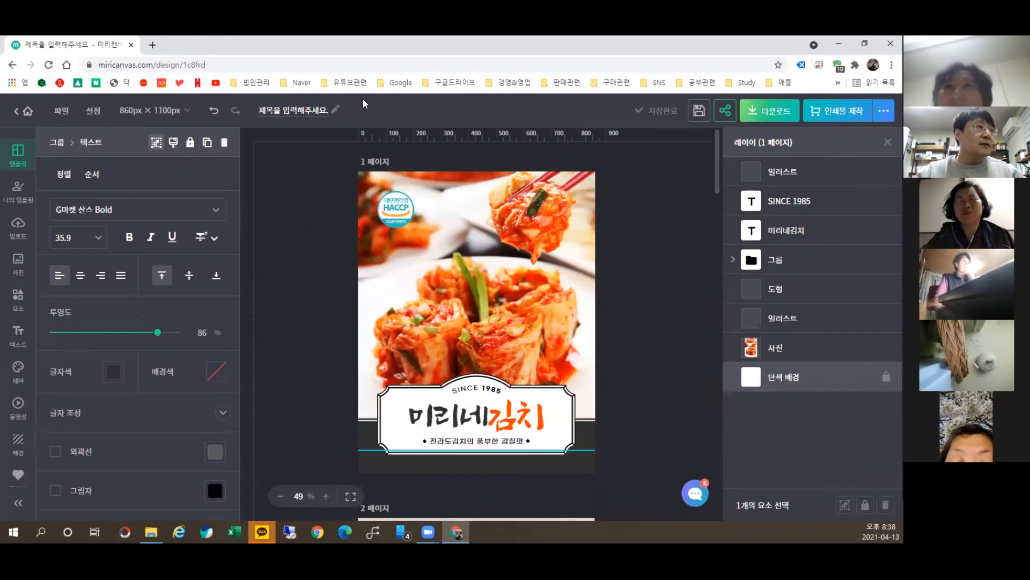
click(334, 85)
click(367, 167)
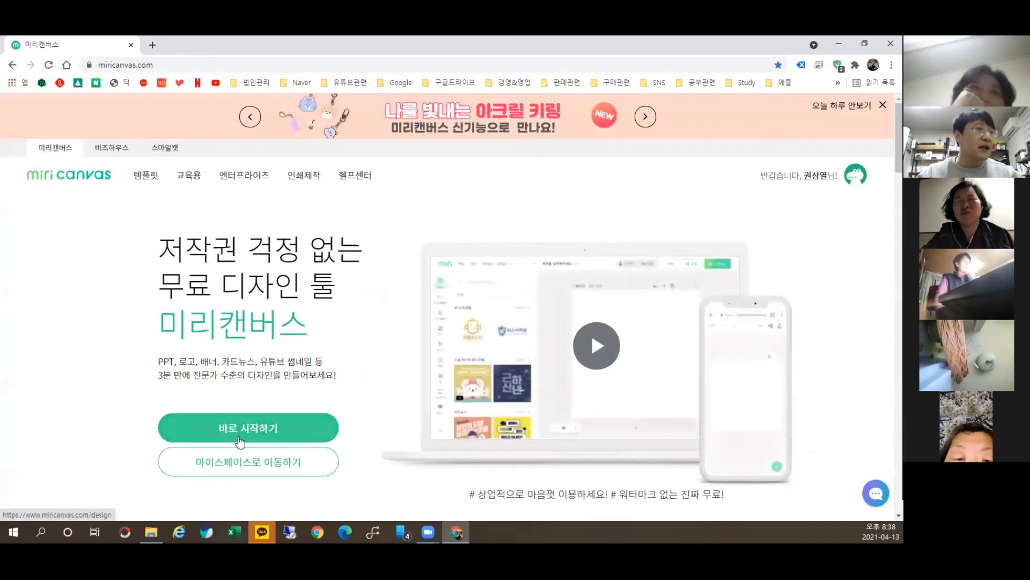
click(275, 428)
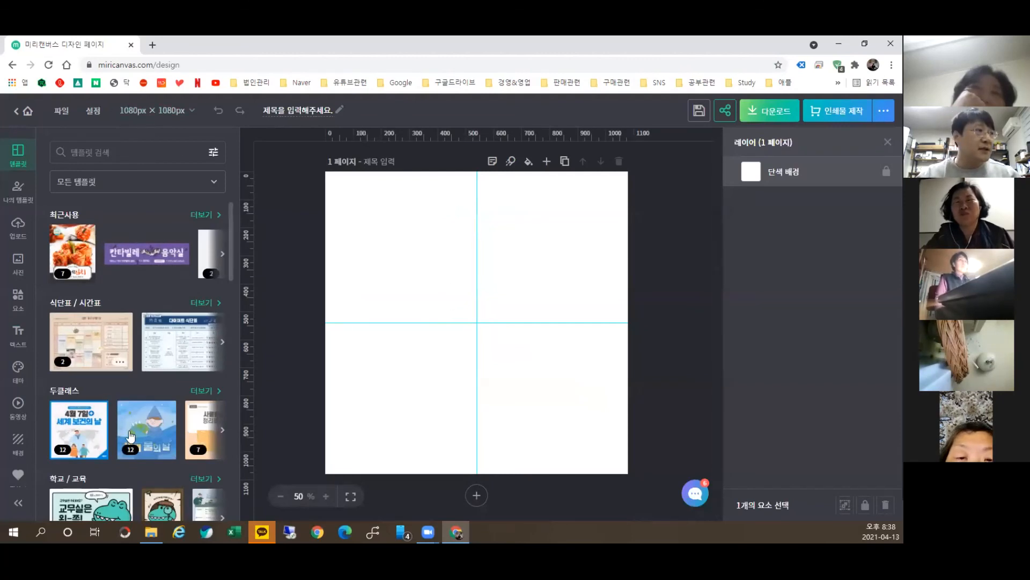
Step: Load the (푸드)더꾼만두 detail-page cover at its original 860 × 1100 size and add a blank page 2
click(132, 186)
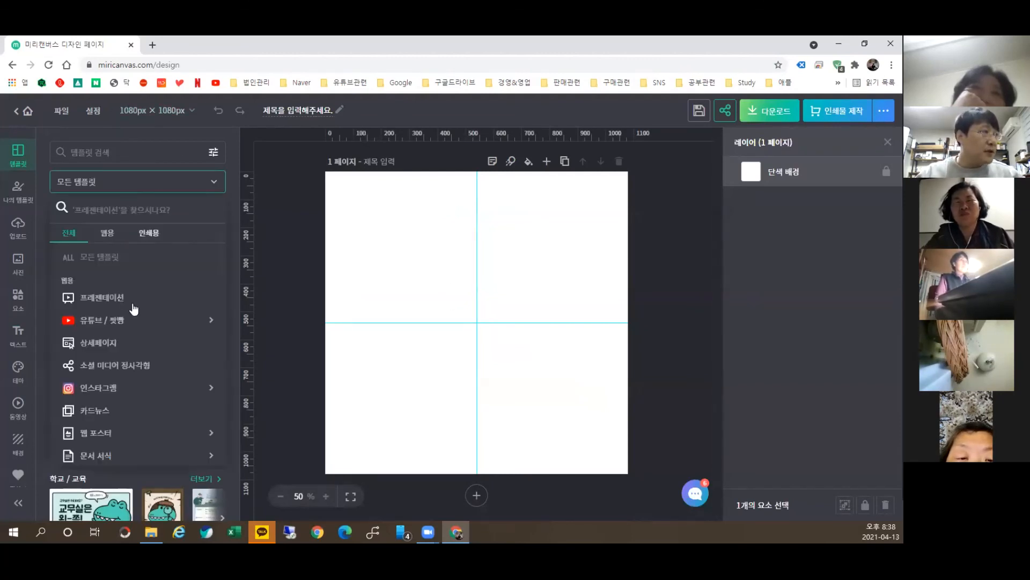
click(131, 343)
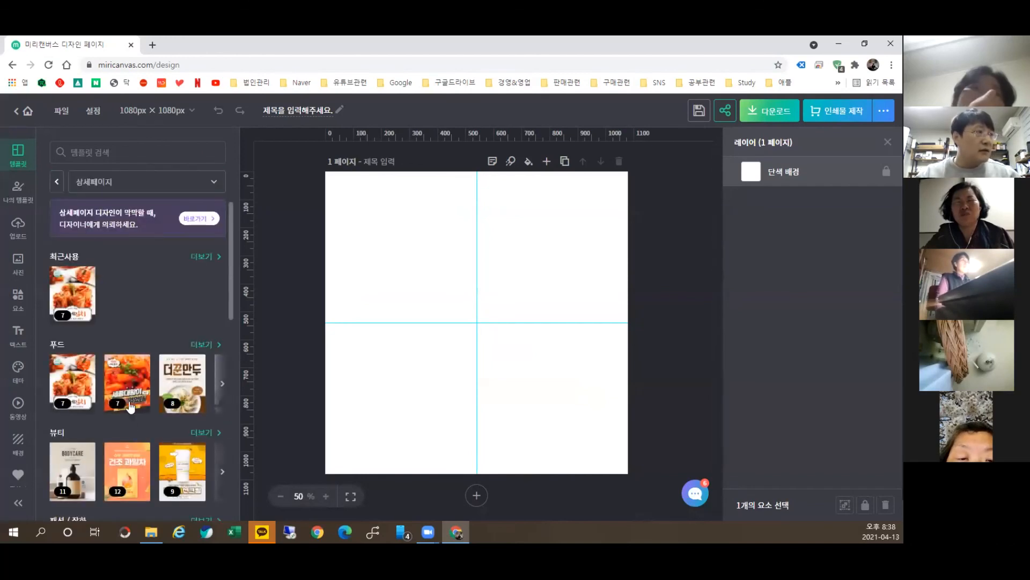
click(176, 385)
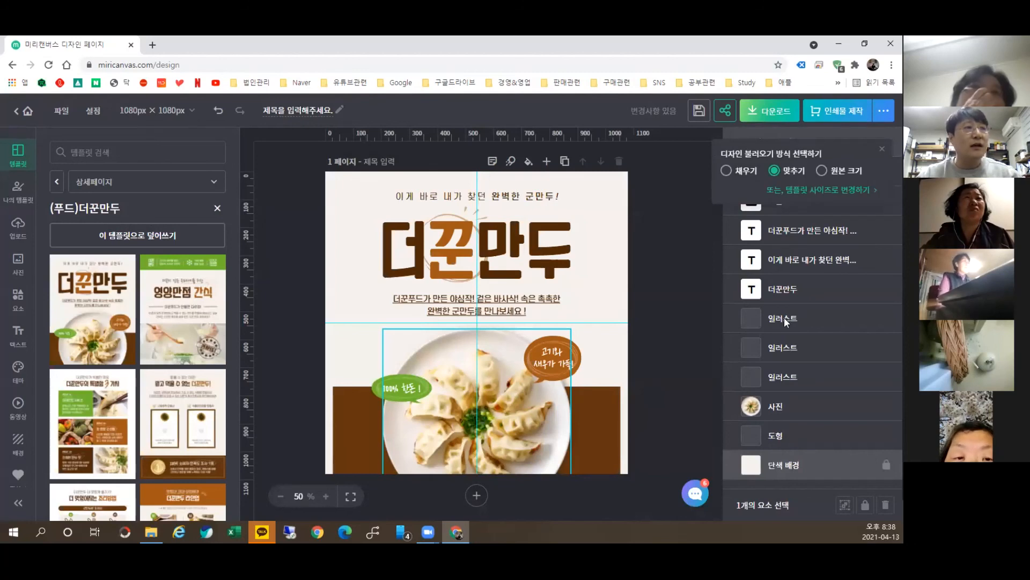
click(821, 171)
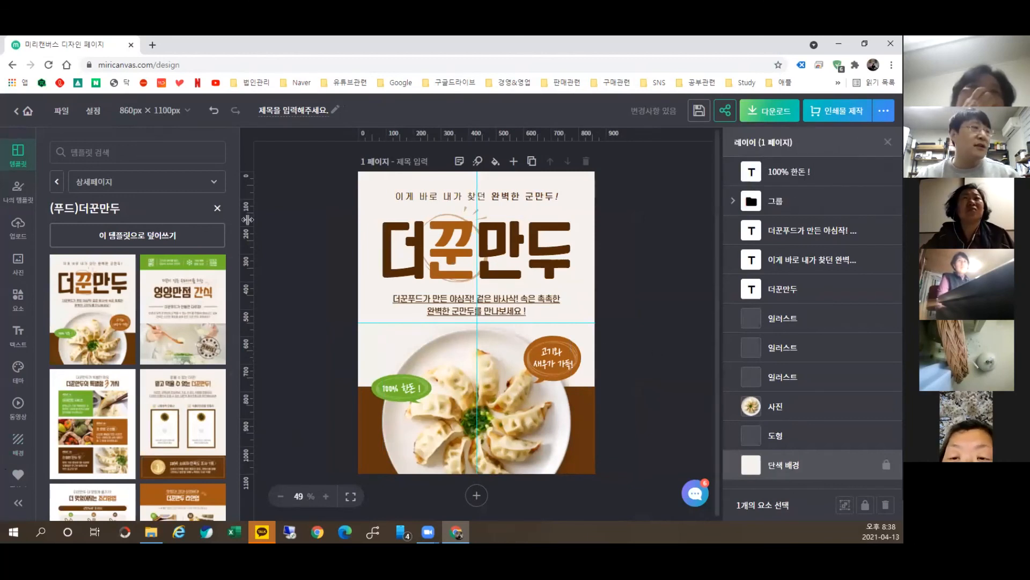
click(477, 494)
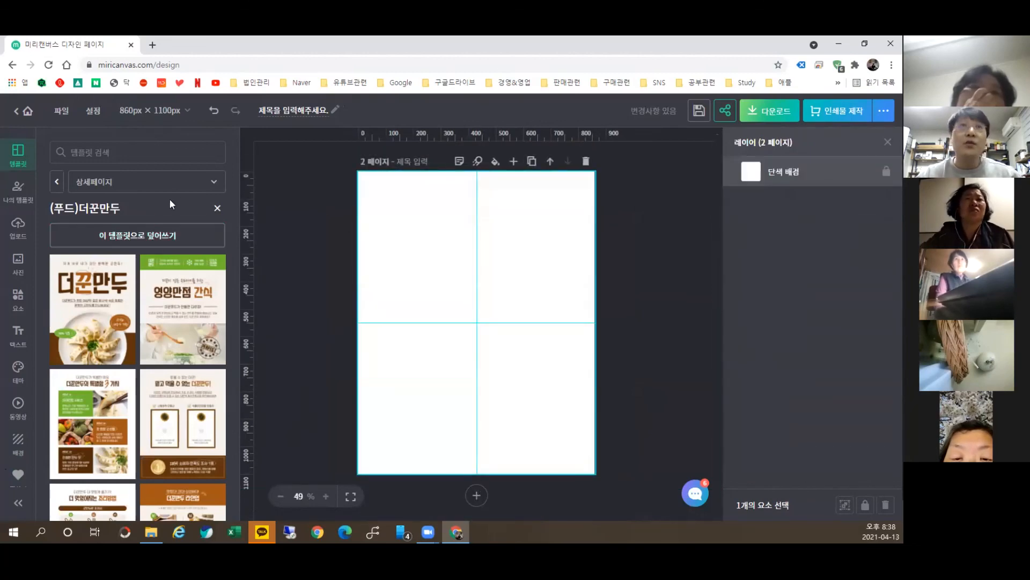
click(59, 182)
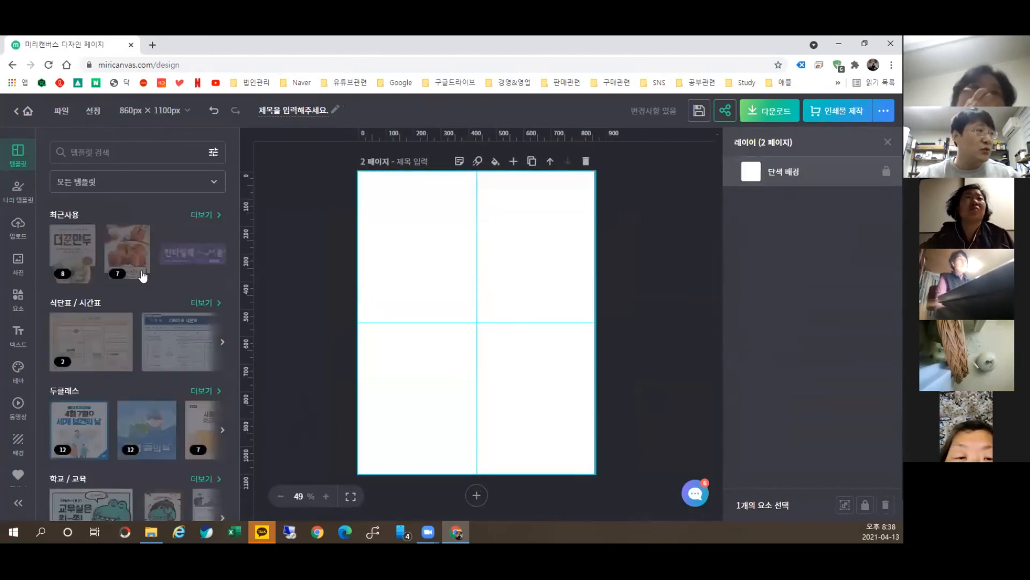
click(139, 259)
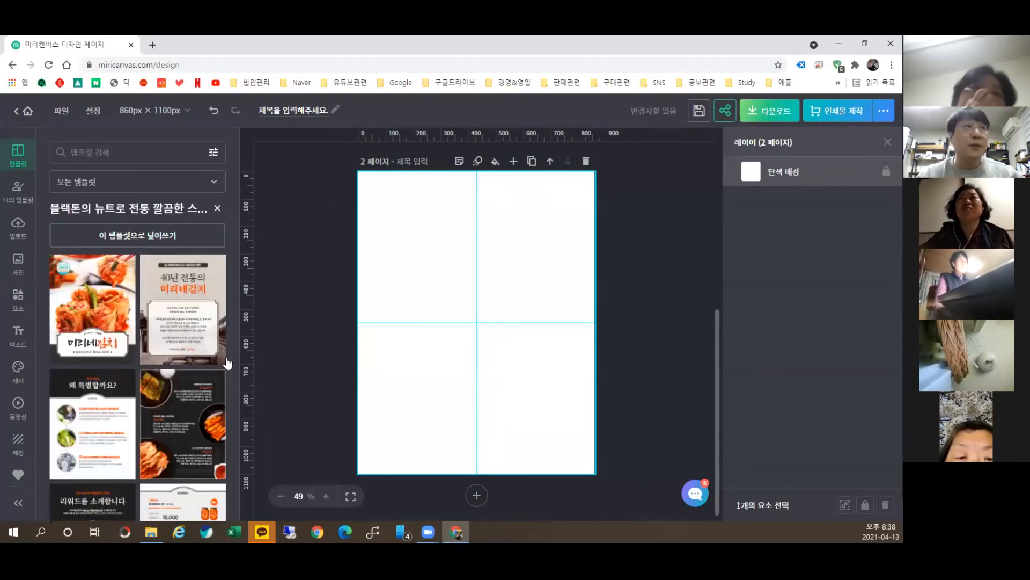
Step: Place the 40년 전통의 미리네김치 kimchi greeting page on page 2 and add a blank page 3
click(182, 286)
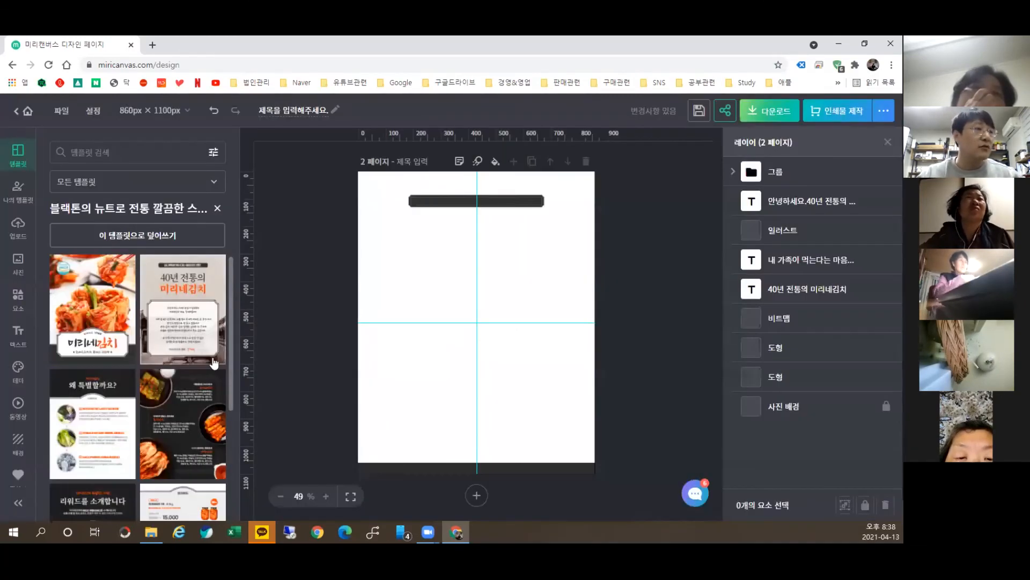
scroll(596, 279, up, 3)
scroll(596, 279, up, 2)
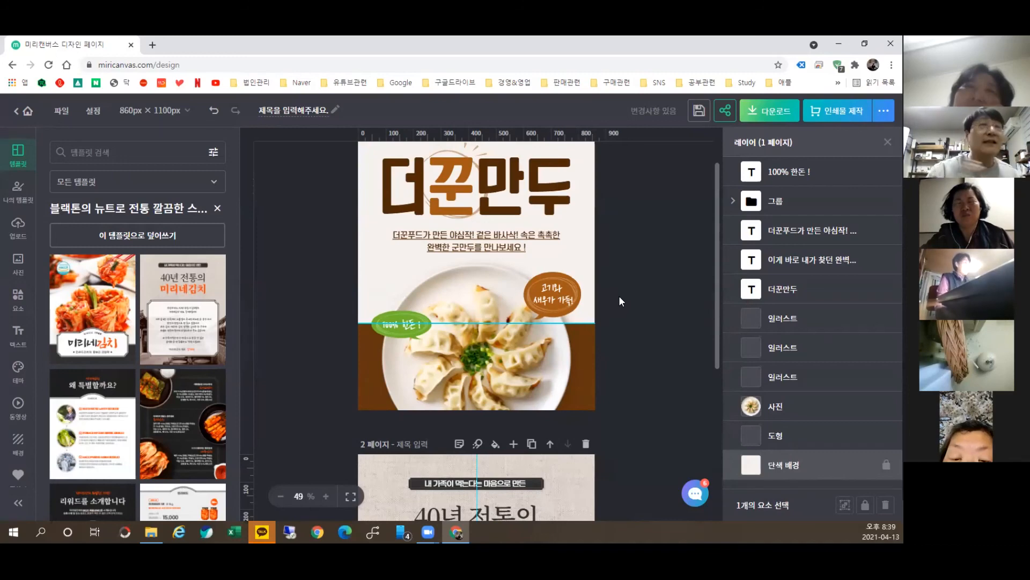
scroll(505, 305, down, 5)
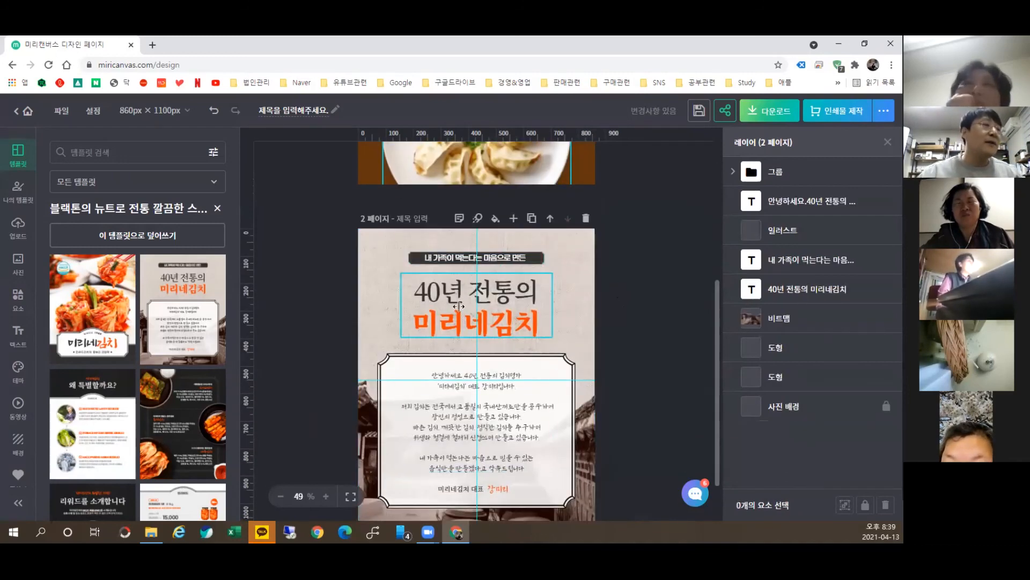
scroll(427, 327, down, 1)
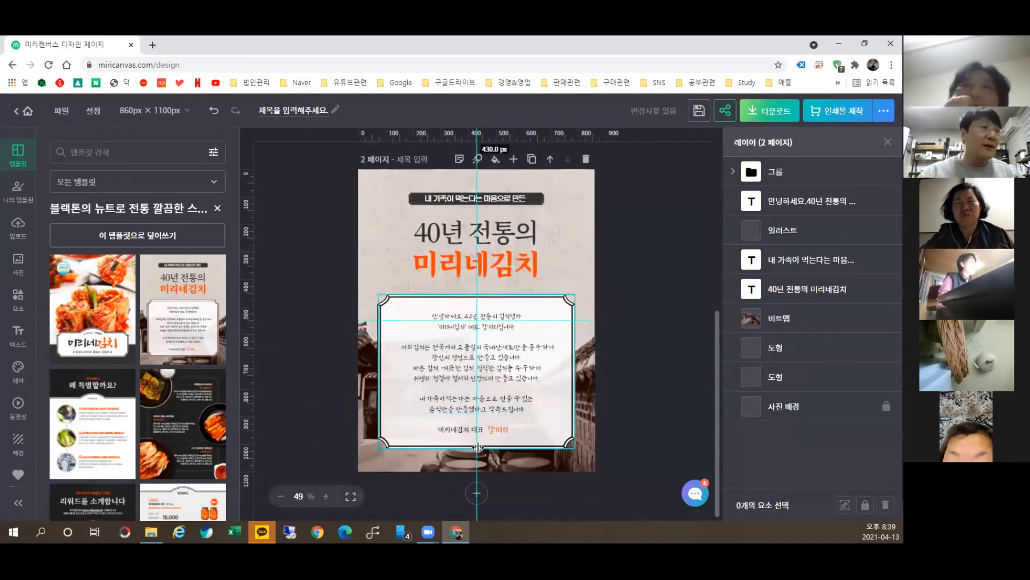
click(477, 492)
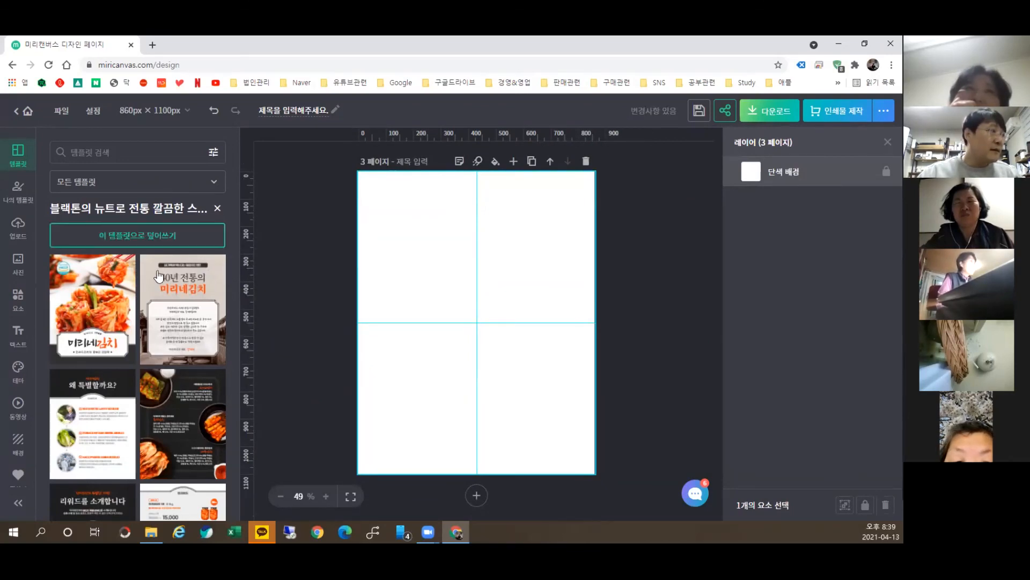
Step: Close the kimchi template set and return to the recently used templates
scroll(173, 248, down, 3)
click(217, 209)
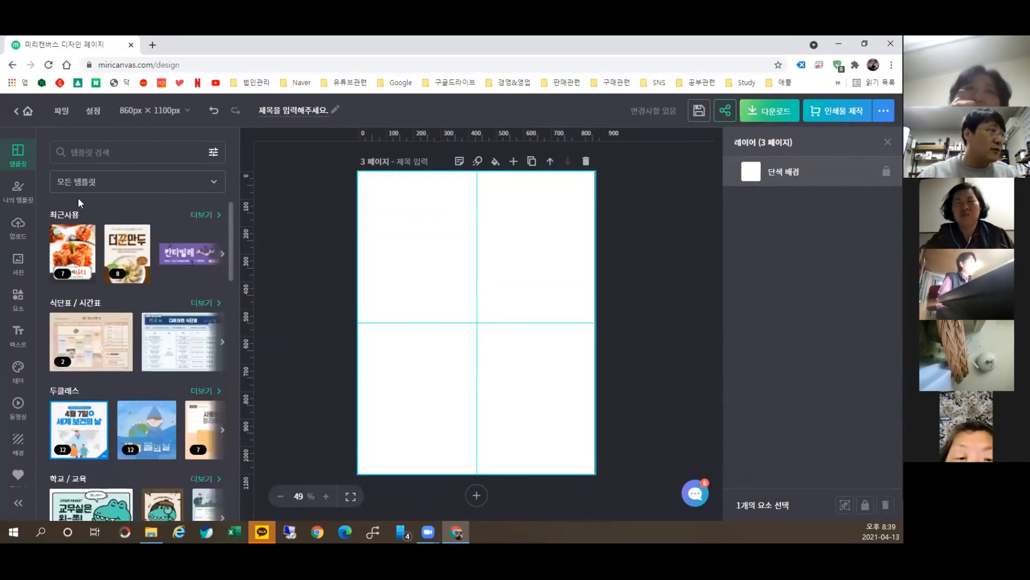
click(205, 221)
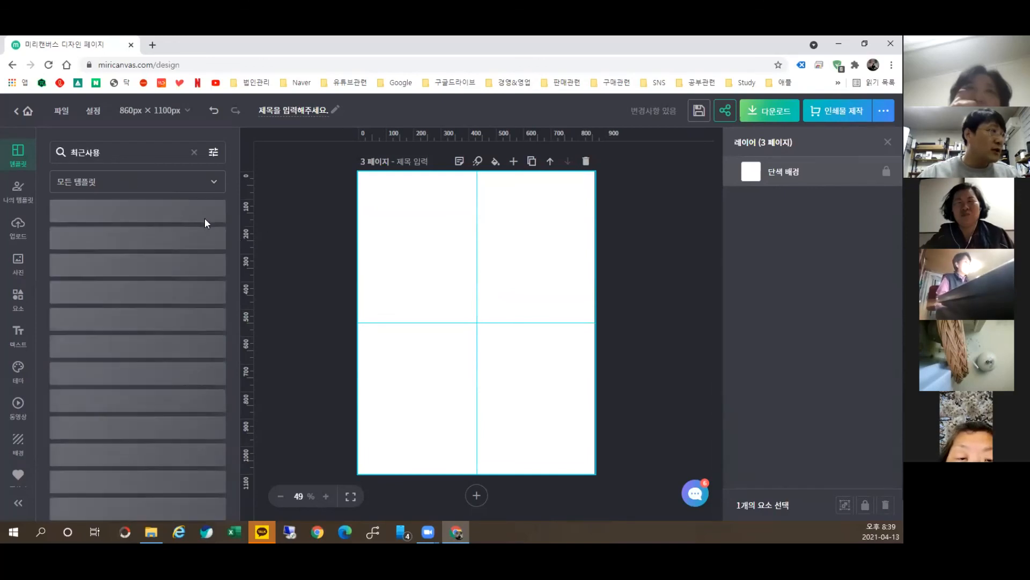
scroll(175, 292, down, 2)
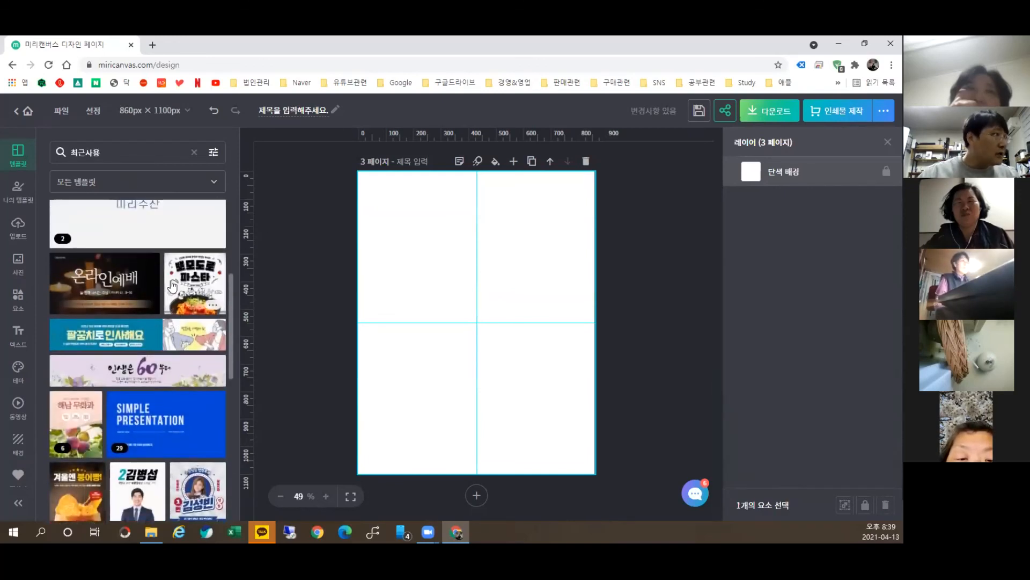
scroll(161, 268, up, 4)
Step: Filter to 상세페이지, open 건조 과일차, and apply its '언제, 누가 먹으면 좋을까?' page to page 3
click(140, 187)
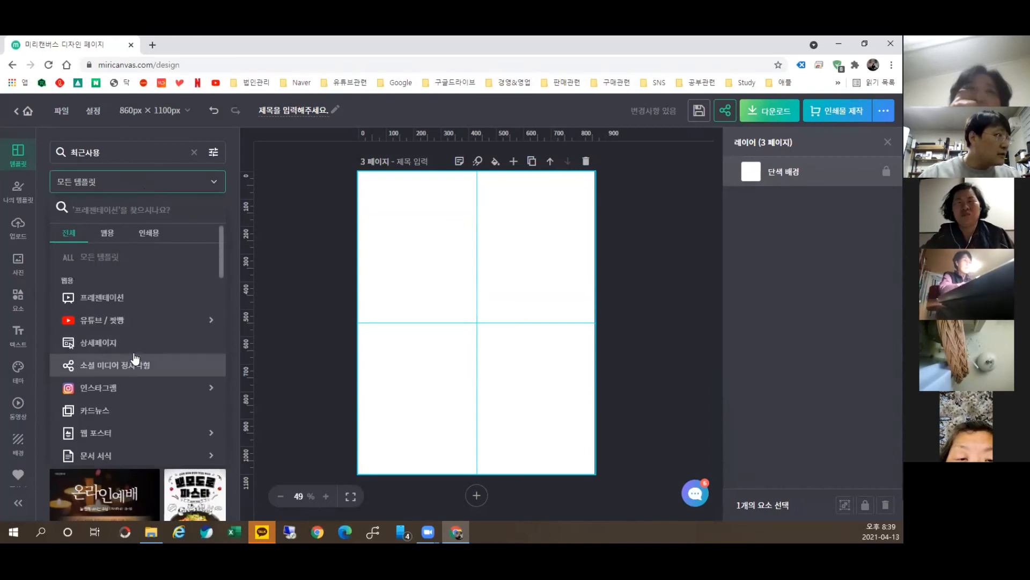
click(137, 347)
scroll(193, 338, down, 2)
scroll(198, 382, down, 1)
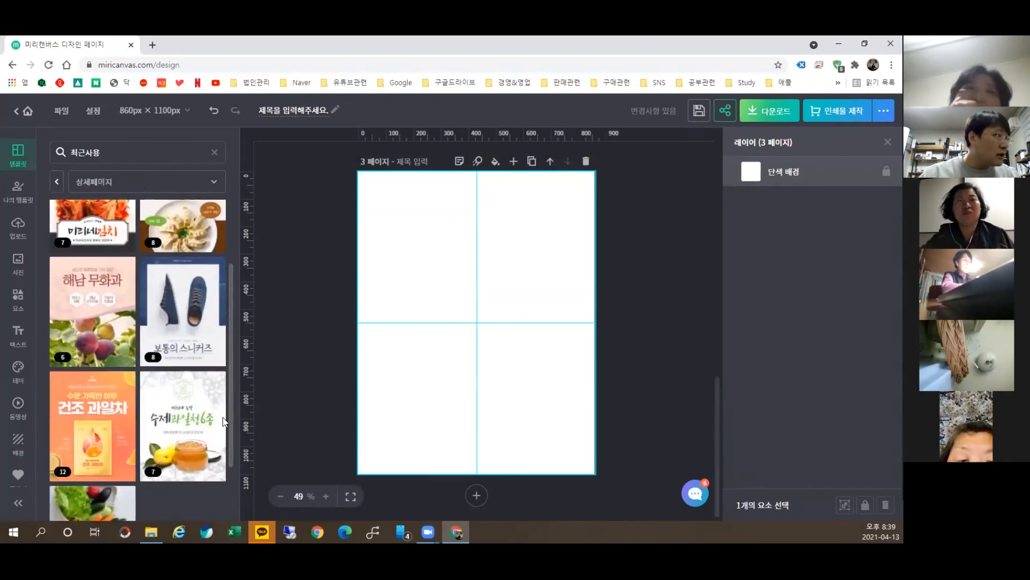
click(105, 434)
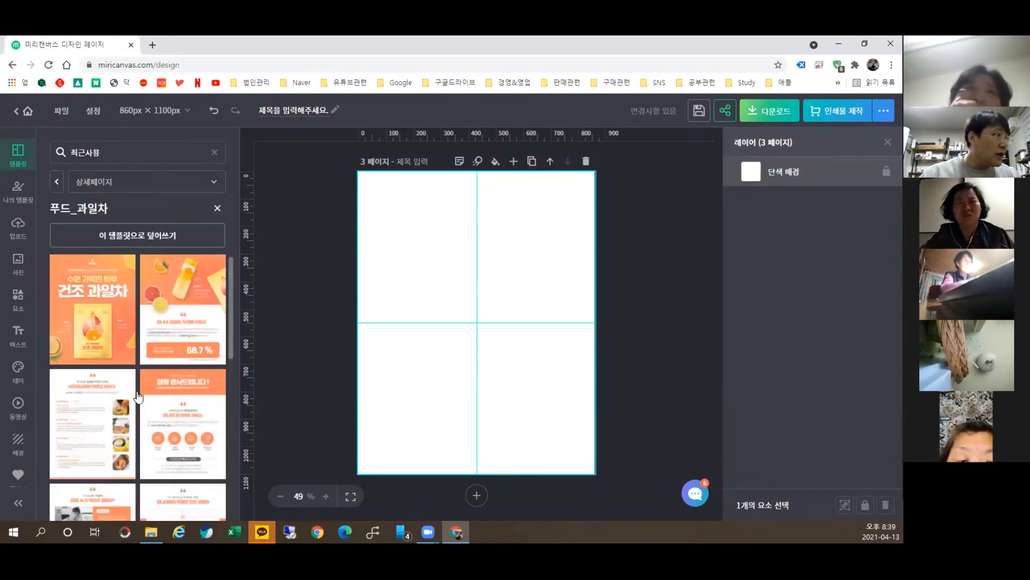
scroll(197, 339, down, 5)
scroll(197, 341, up, 5)
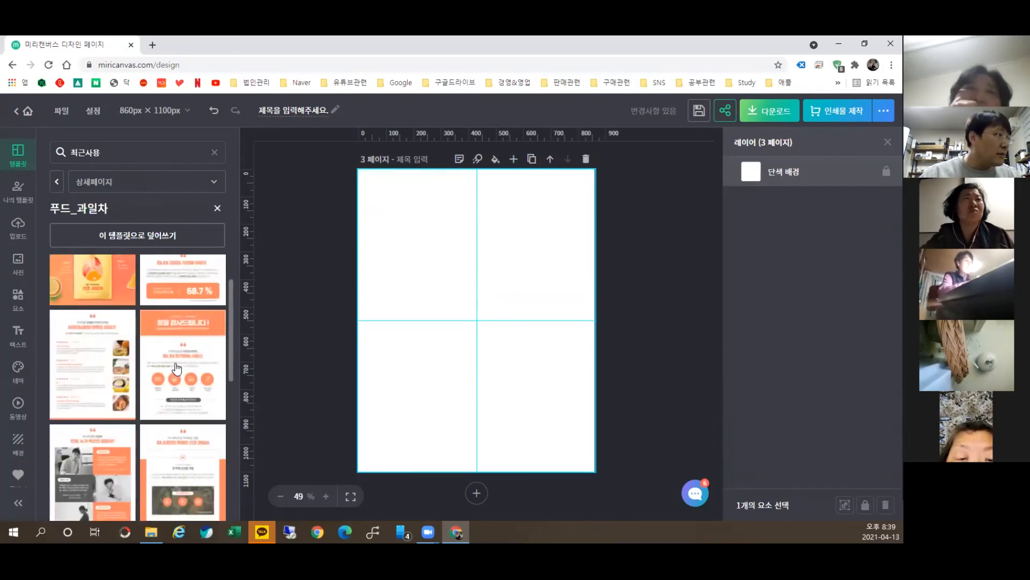
click(91, 452)
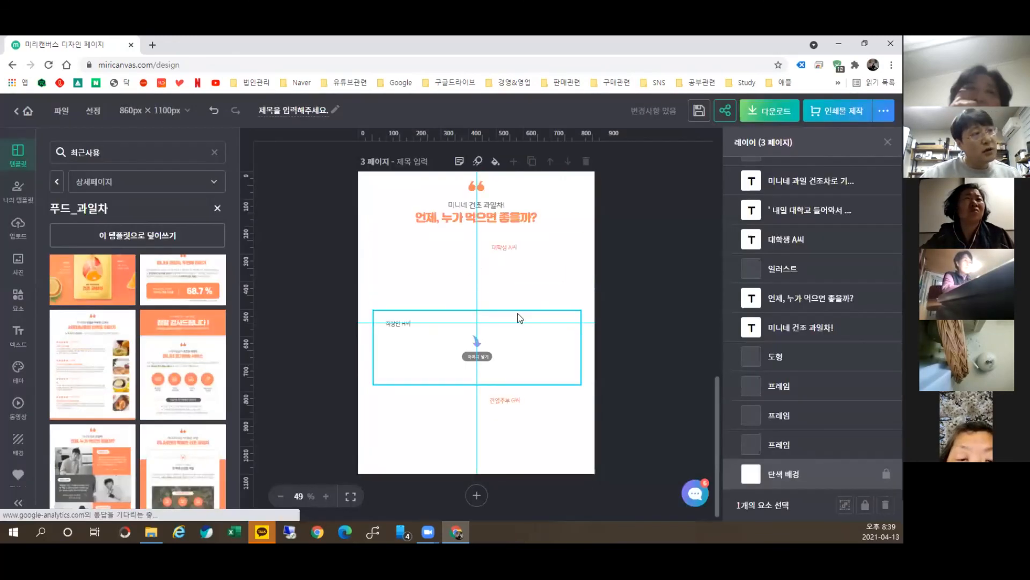
scroll(479, 305, up, 10)
scroll(437, 304, up, 3)
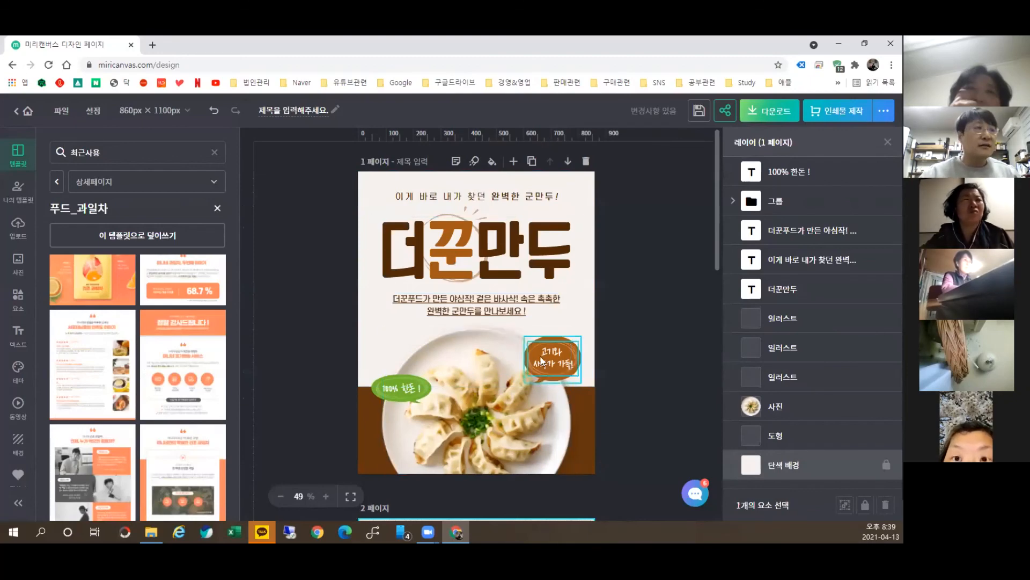
Step: Check the dumpling band's brown colour, then copy the fruit-tea frame's orange code #FF8860
scroll(562, 366, down, 4)
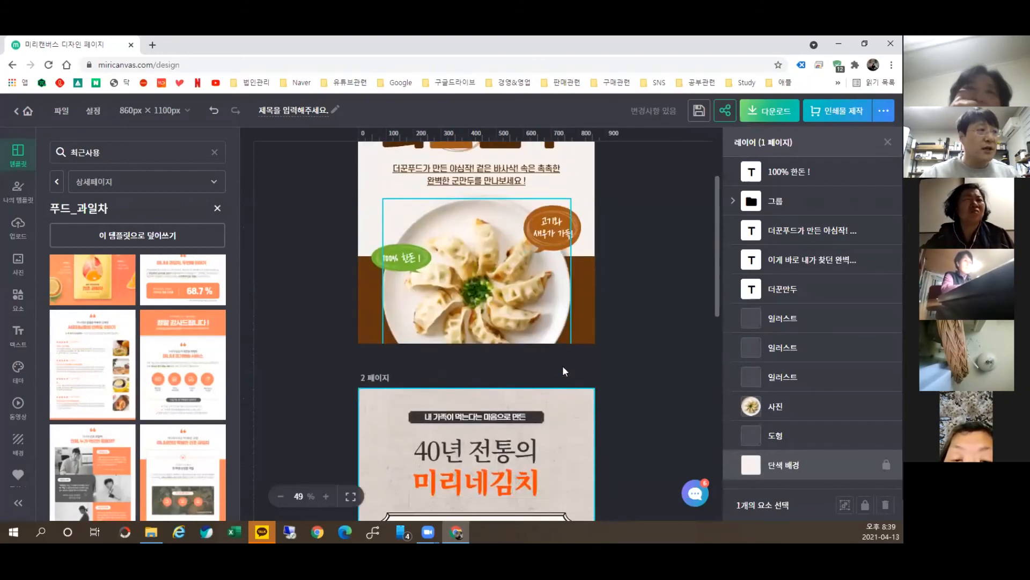
click(585, 265)
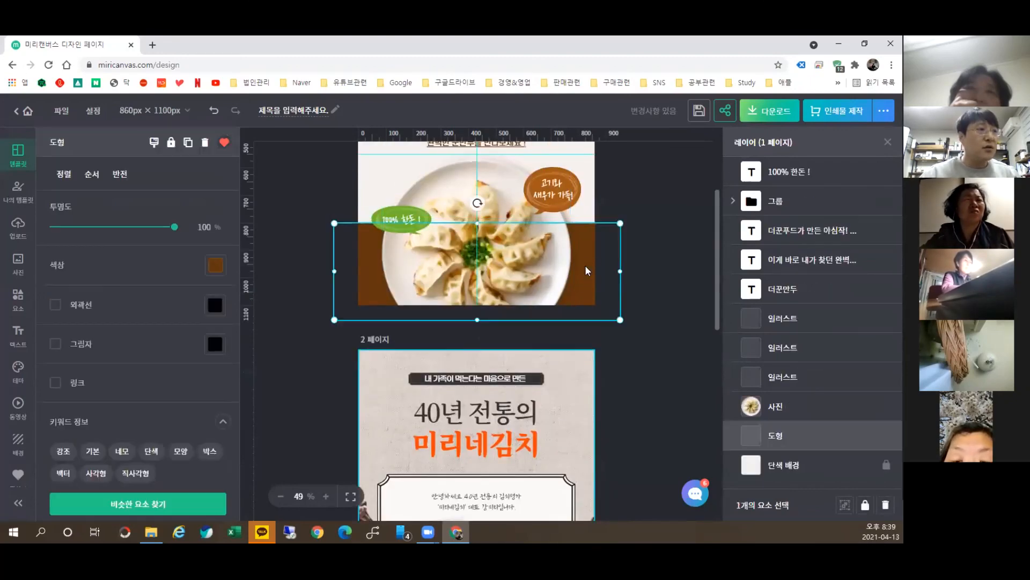
click(212, 265)
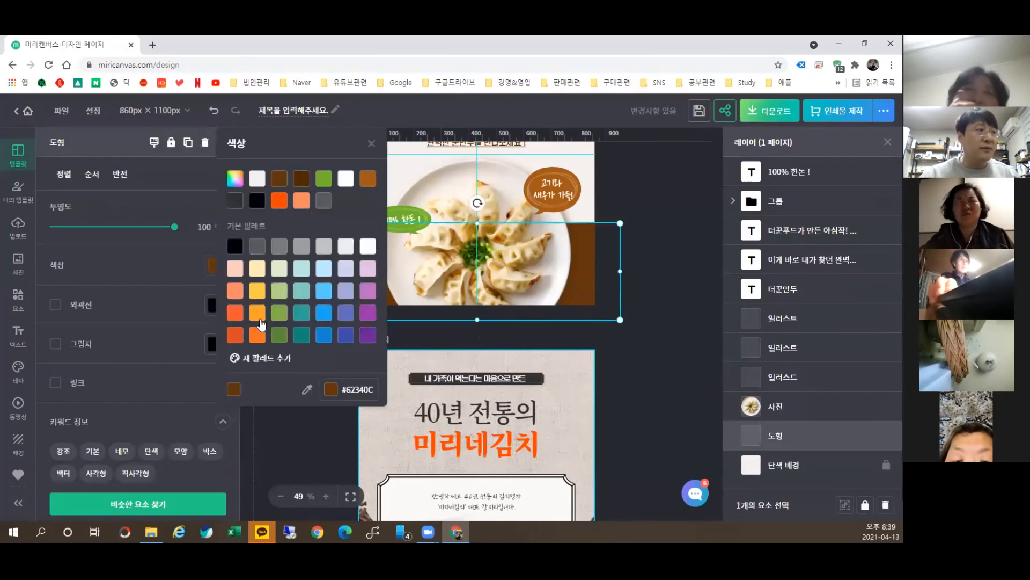
scroll(350, 419, down, 12)
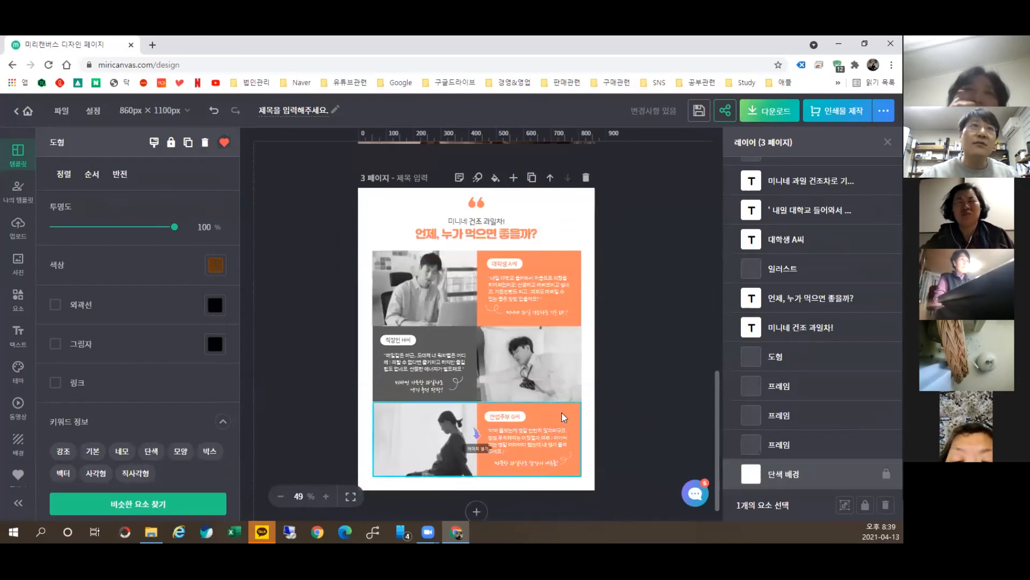
scroll(542, 322, up, 9)
scroll(537, 351, down, 9)
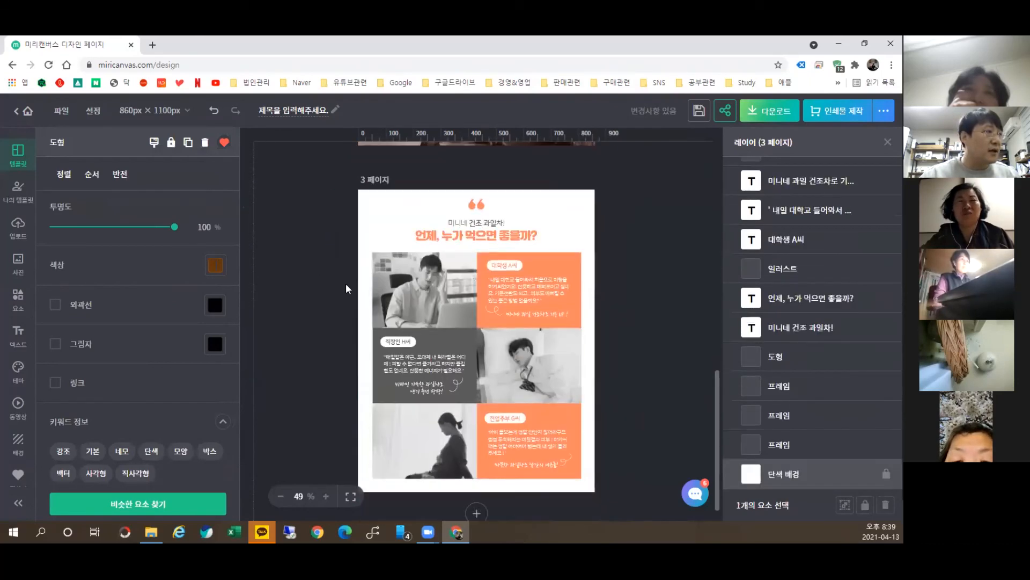
click(549, 410)
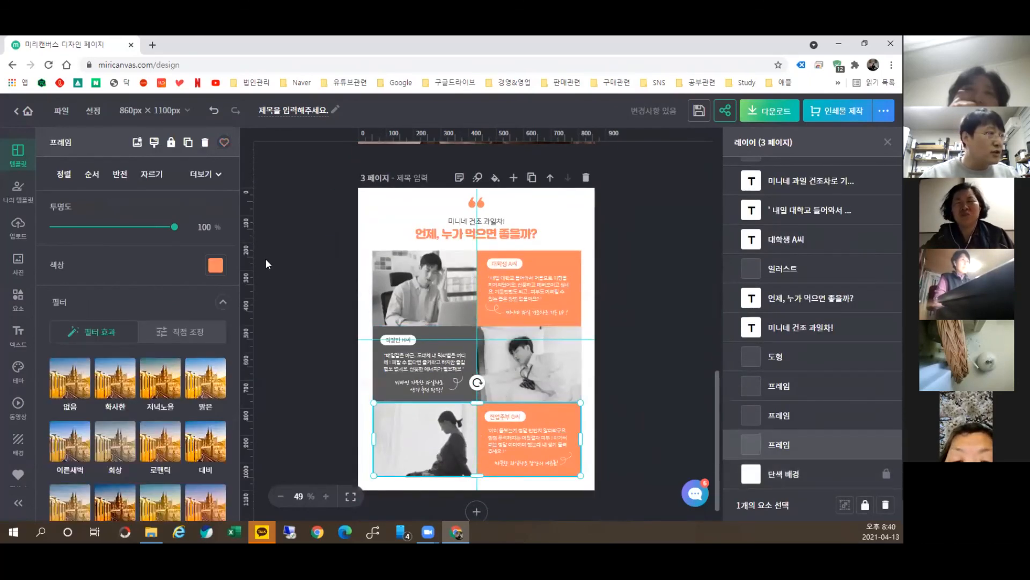
click(215, 266)
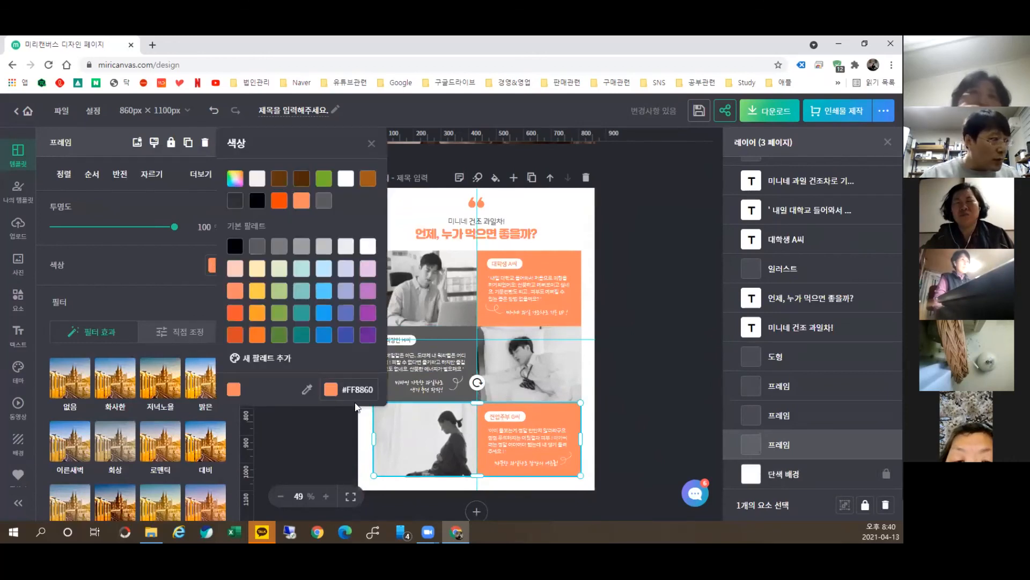
drag(344, 391, 377, 397)
key(ctrl+c)
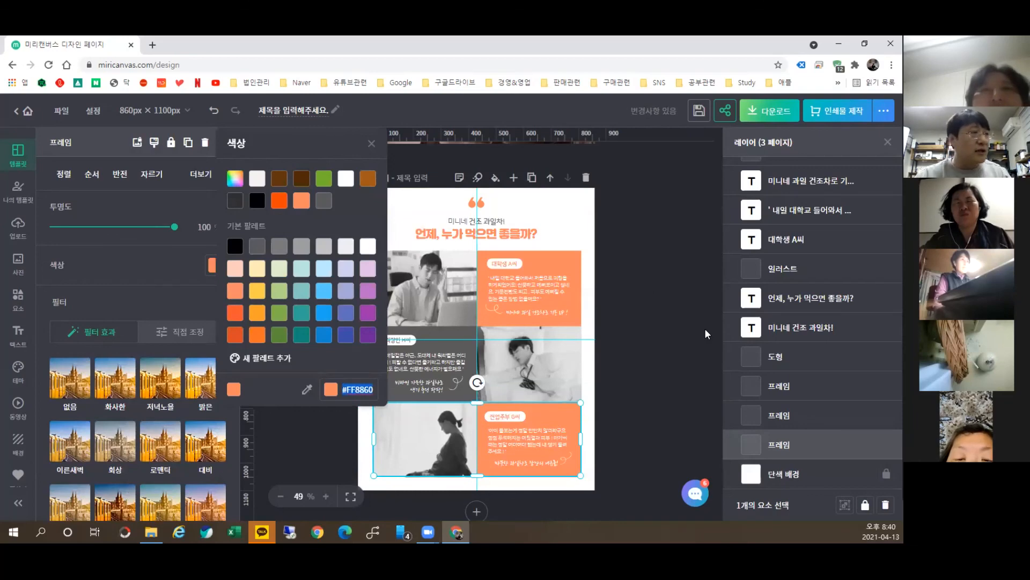
Step: Replace the dumpling band's brown #62340C with the pasted orange #FF8860
scroll(658, 317, up, 10)
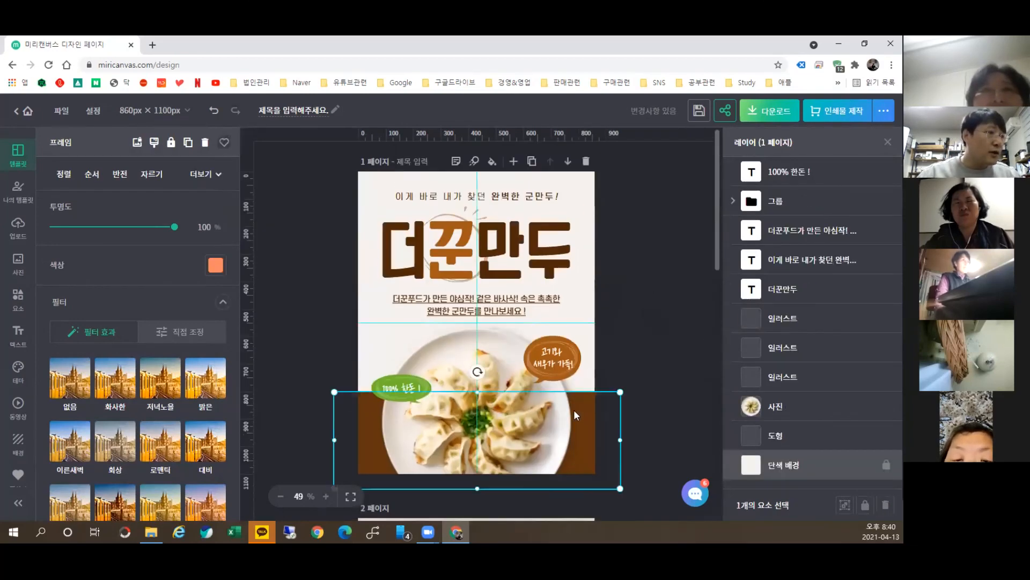
click(579, 411)
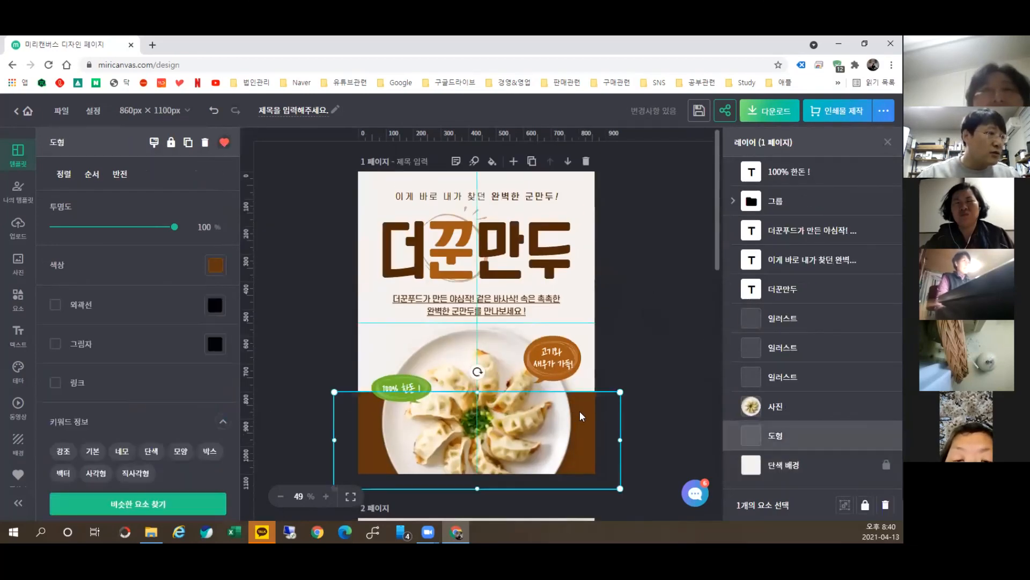
click(215, 264)
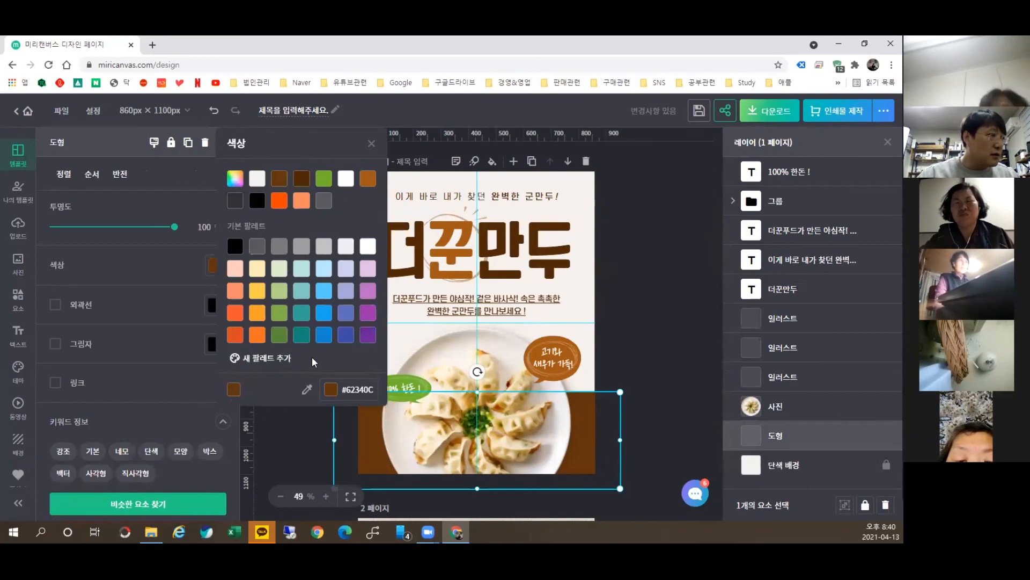
drag(348, 389, 393, 377)
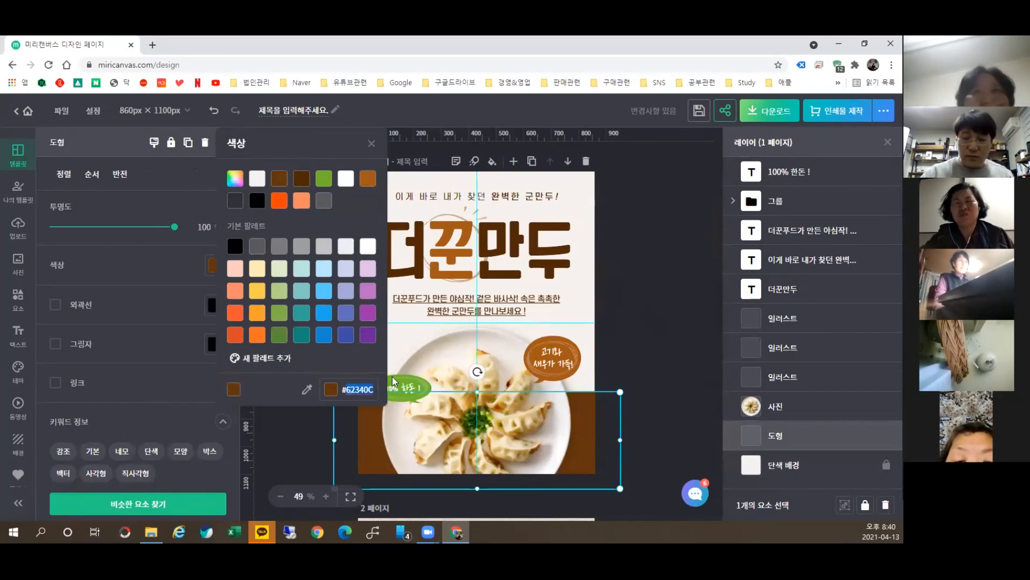
key(BackSpace)
key(ctrl+v)
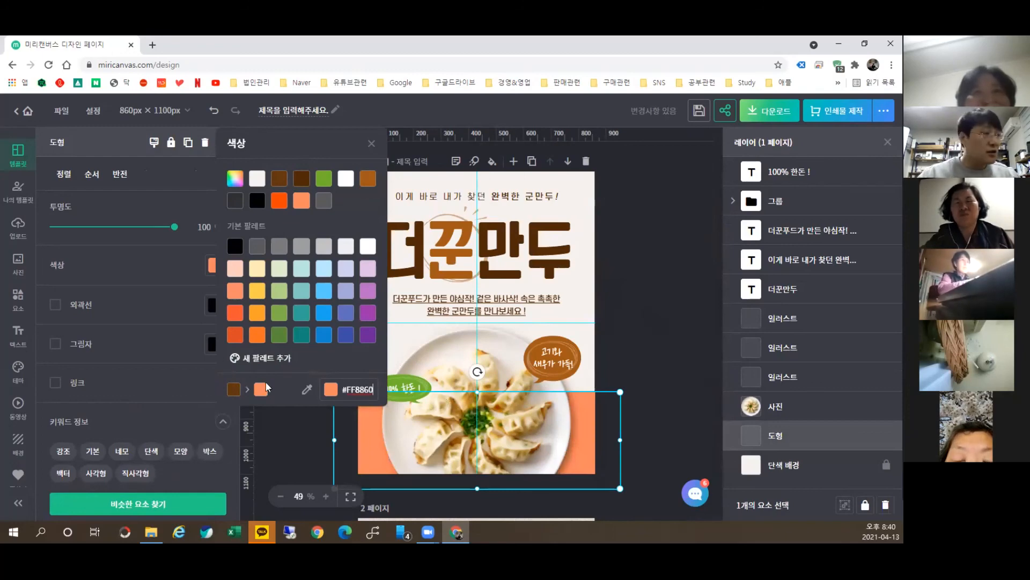
click(297, 422)
scroll(627, 358, down, 5)
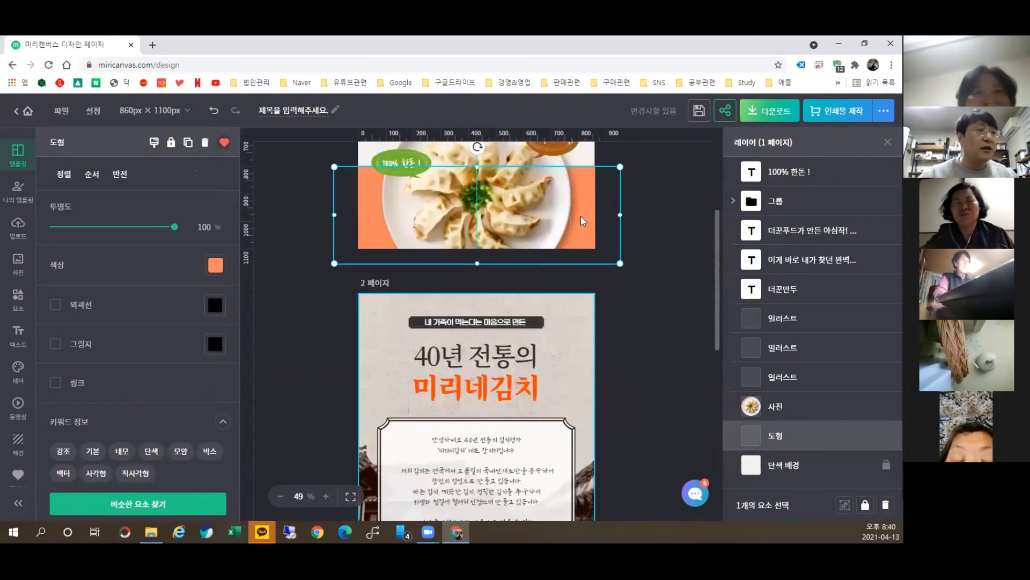
scroll(600, 290, down, 6)
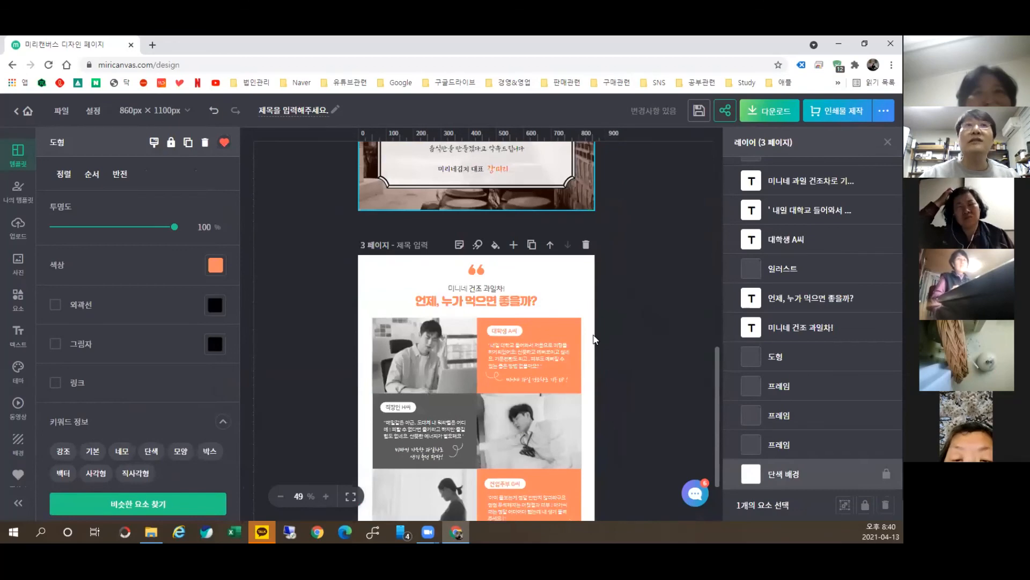
Step: Color the word 미리네김치 in the kimchi page title with hex FF8660
scroll(532, 429, up, 5)
click(500, 278)
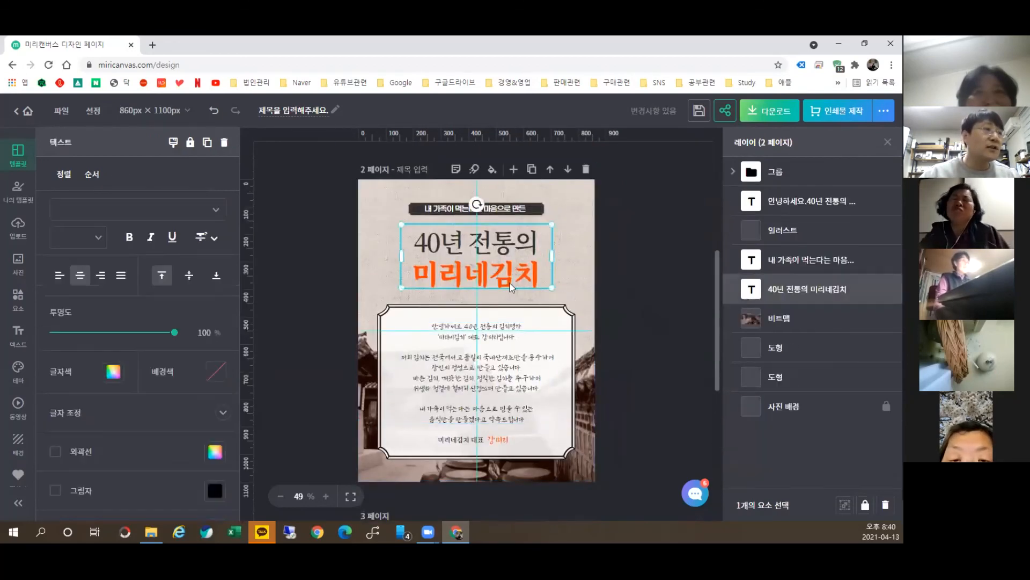
double_click(499, 279)
click(541, 262)
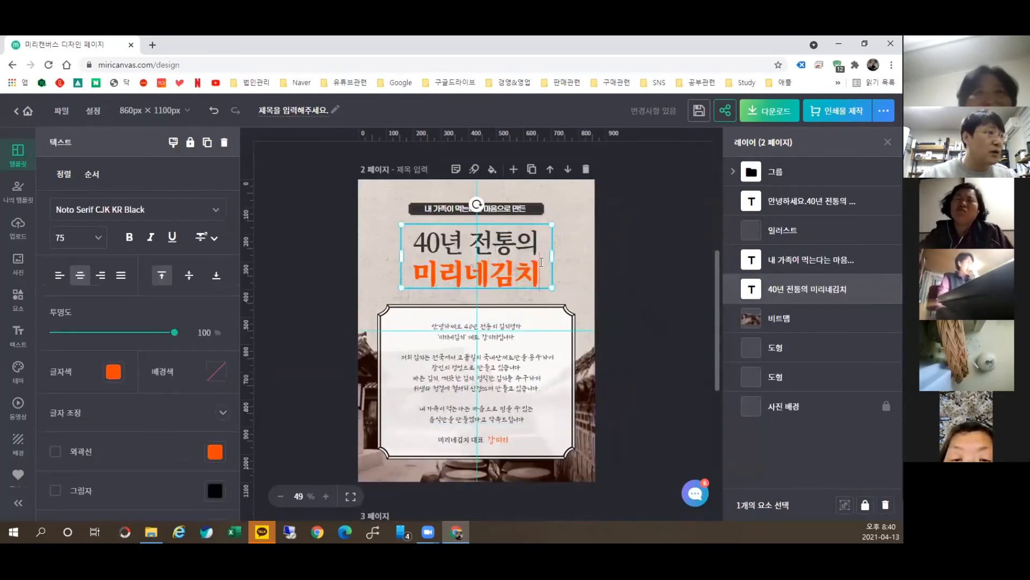
double_click(503, 273)
click(113, 372)
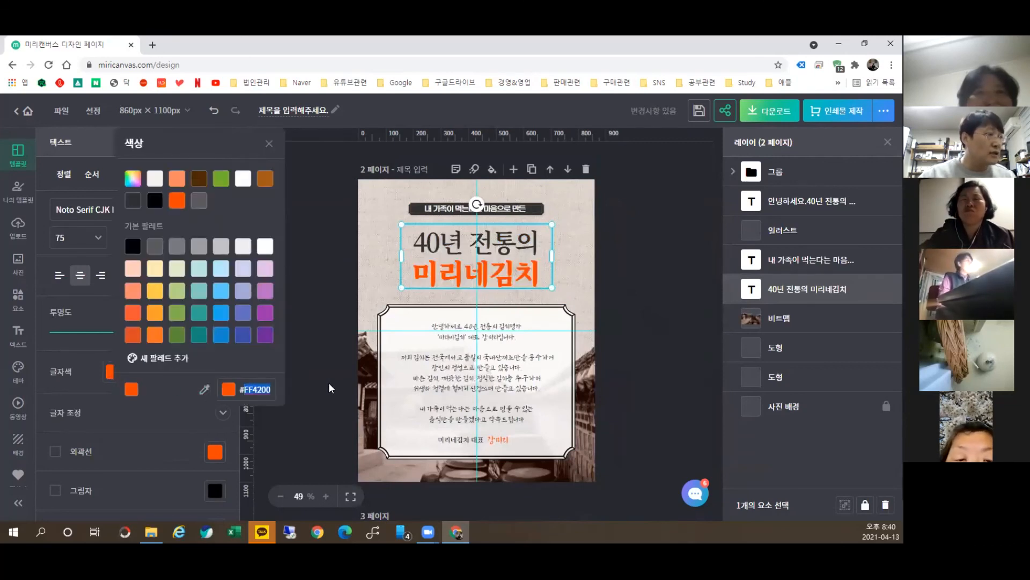
text(FF8660)
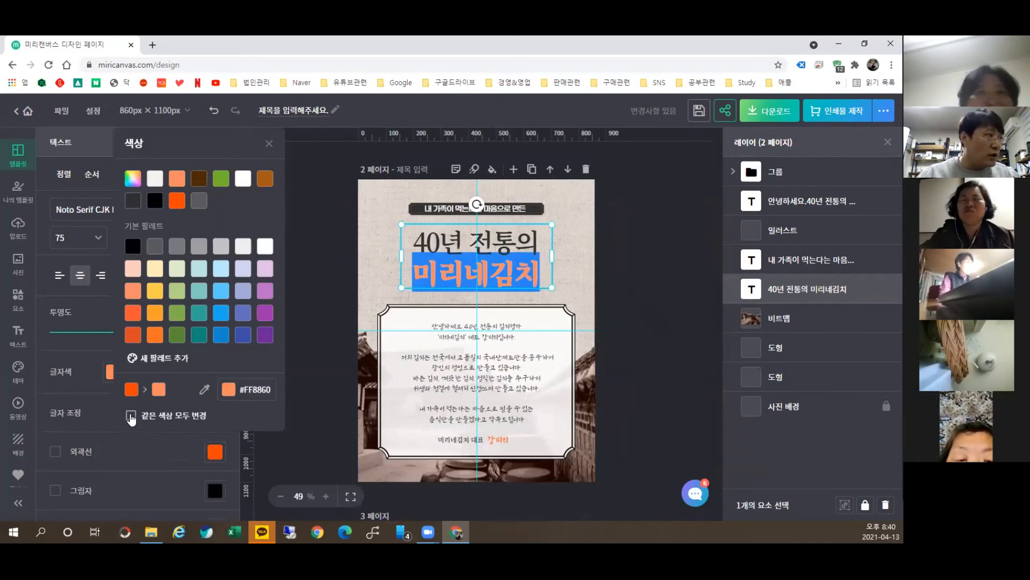
click(314, 443)
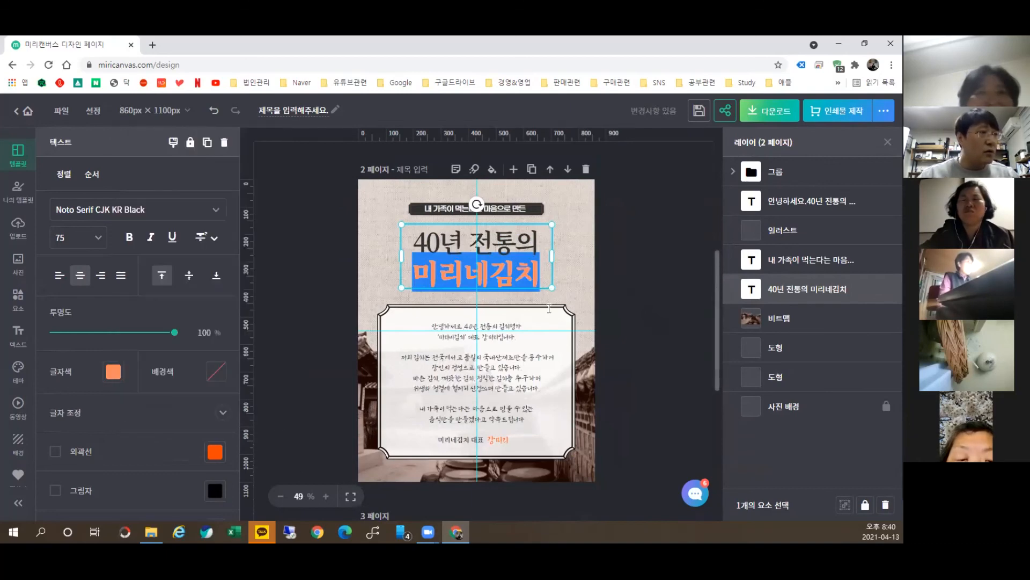
click(649, 279)
Step: Compare the title with the orange dumpling band and inspect the fruit-tea heading's 여기어때 잘난체 OTF font
scroll(543, 265, up, 5)
click(597, 427)
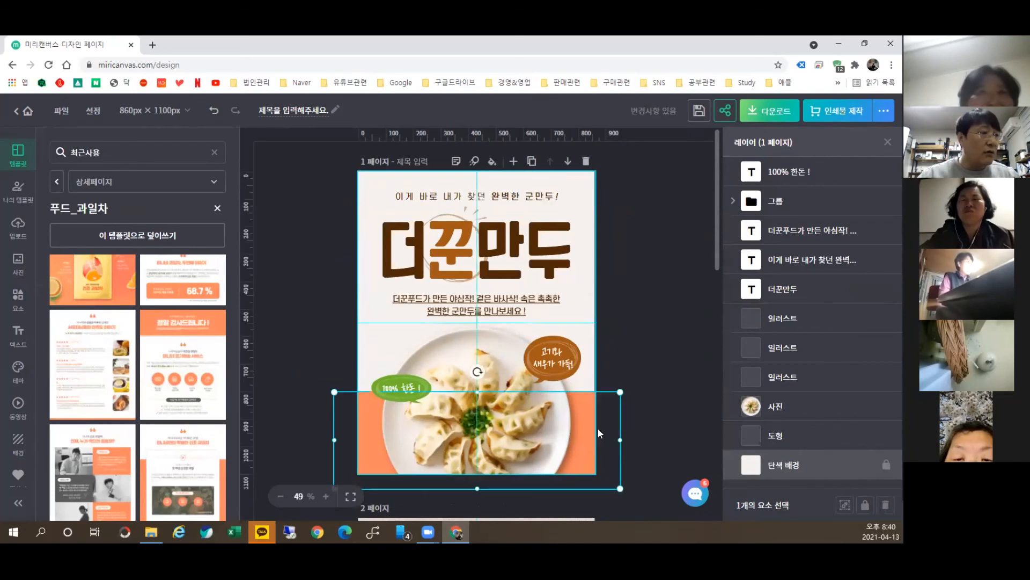
scroll(511, 368, down, 5)
click(501, 326)
scroll(515, 378, down, 8)
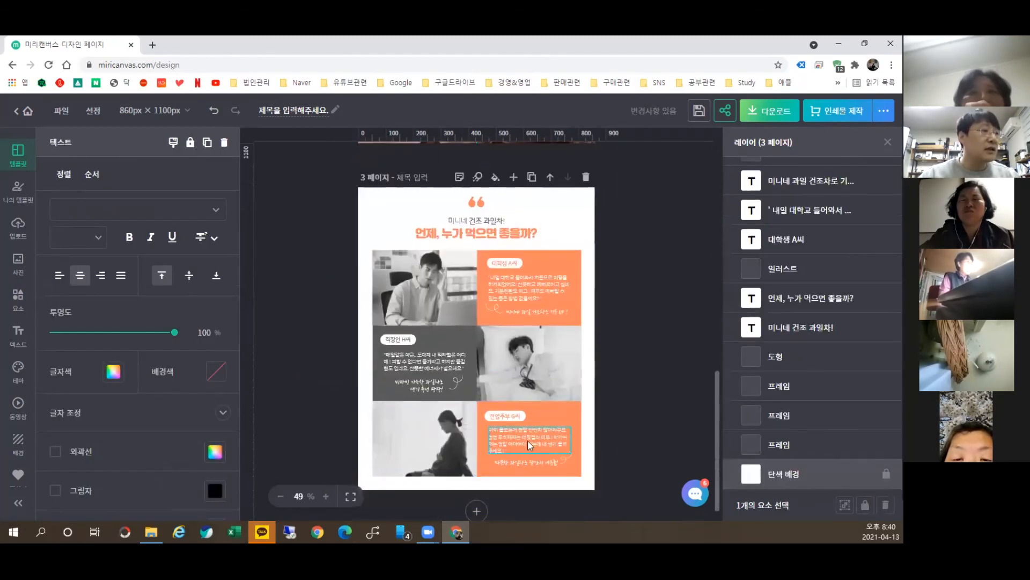
click(478, 217)
scroll(349, 229, up, 8)
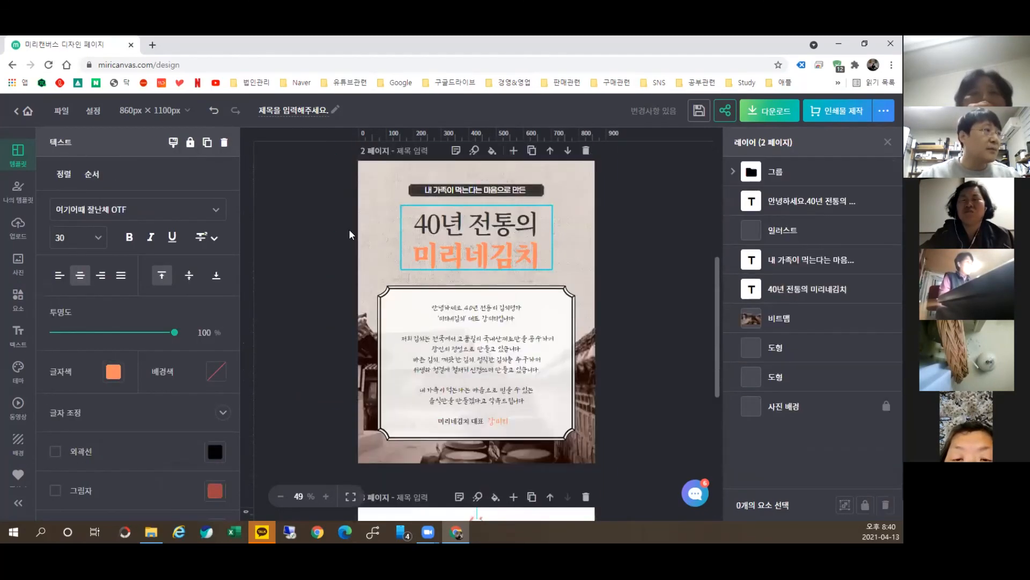
click(53, 211)
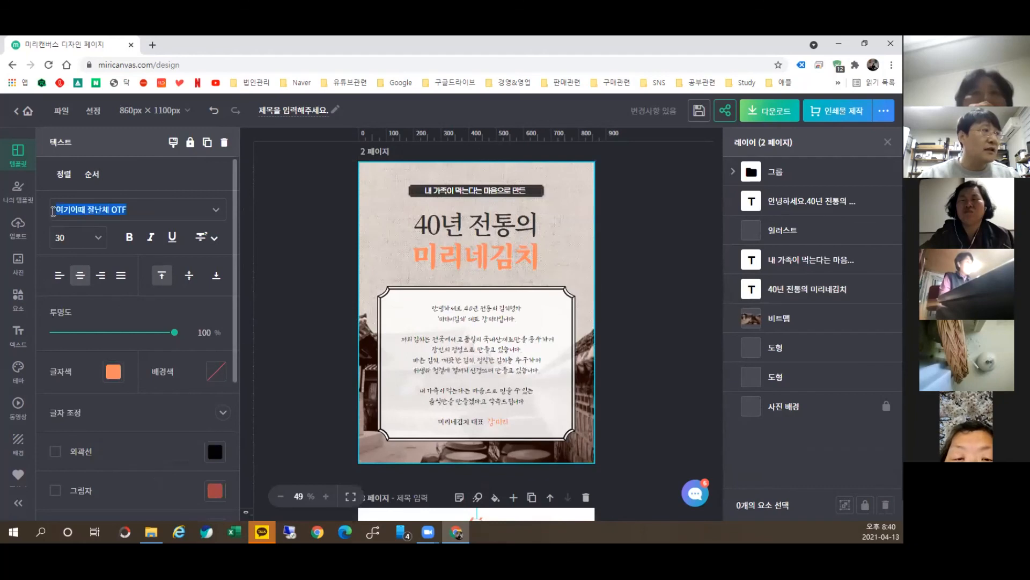
click(127, 219)
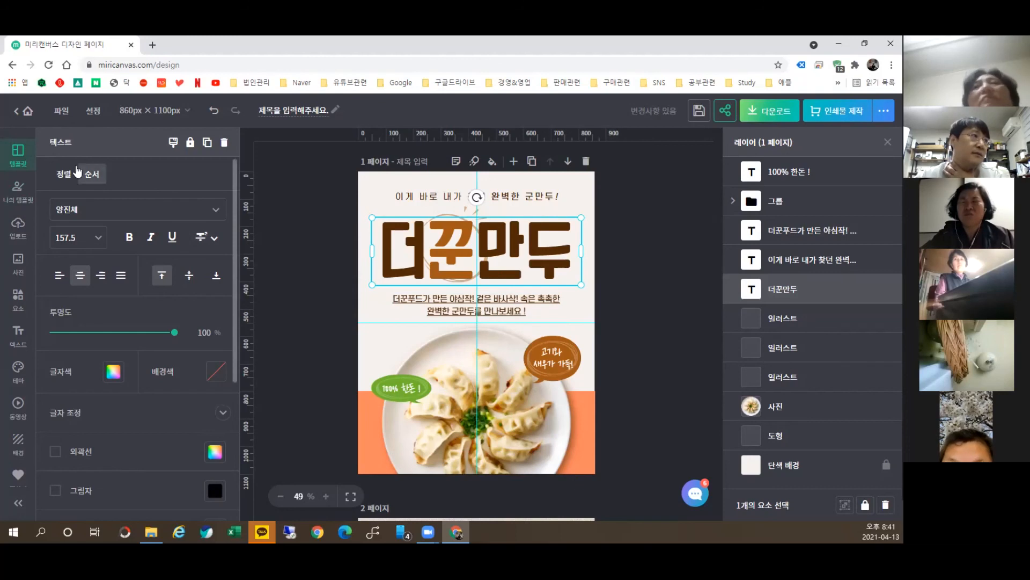
Step: Deselect the 더꾼만두 title on page 1 and scroll through the 푸드_과일차 template pages
click(294, 244)
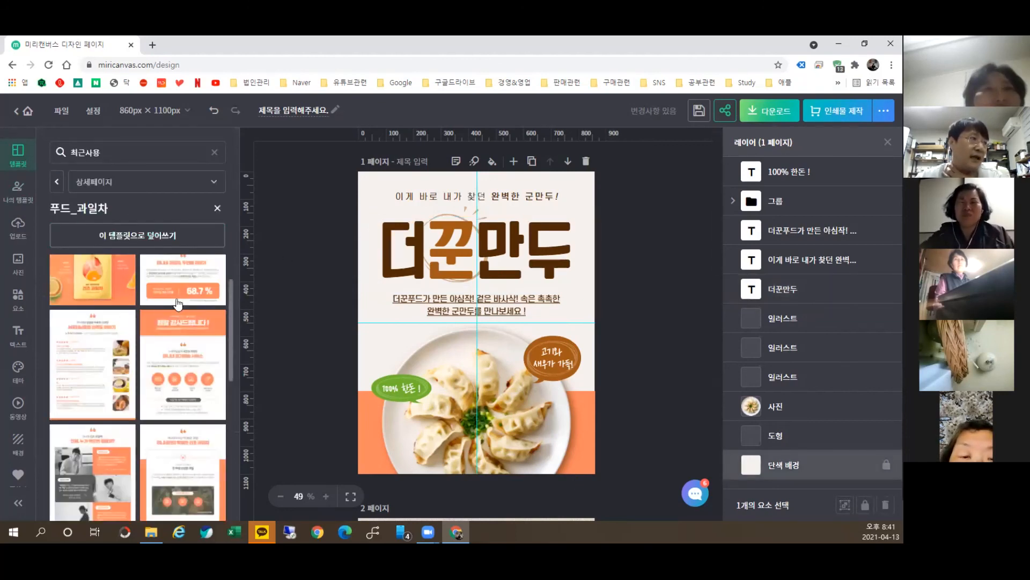
scroll(175, 340, down, 3)
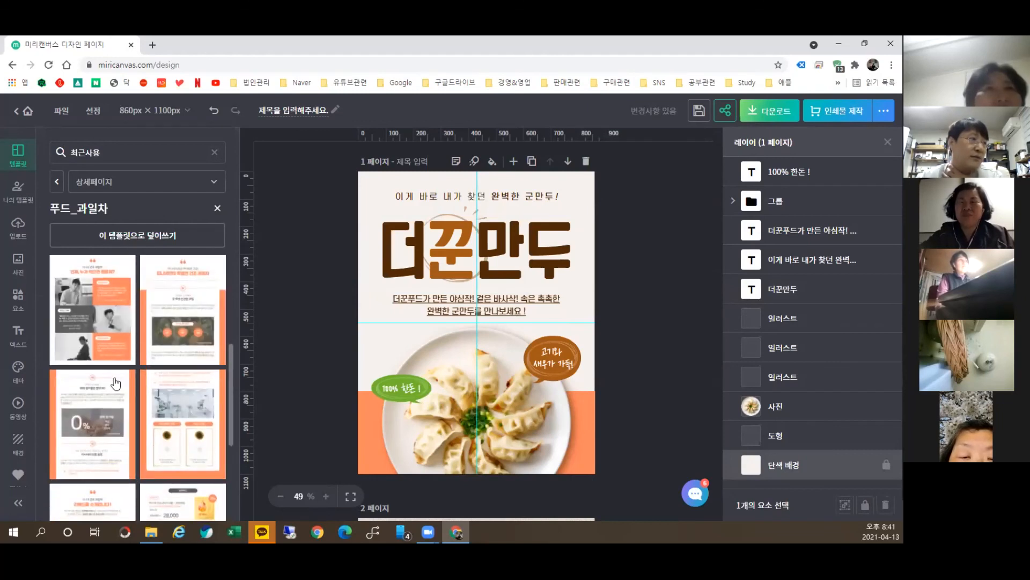
scroll(110, 406, down, 2)
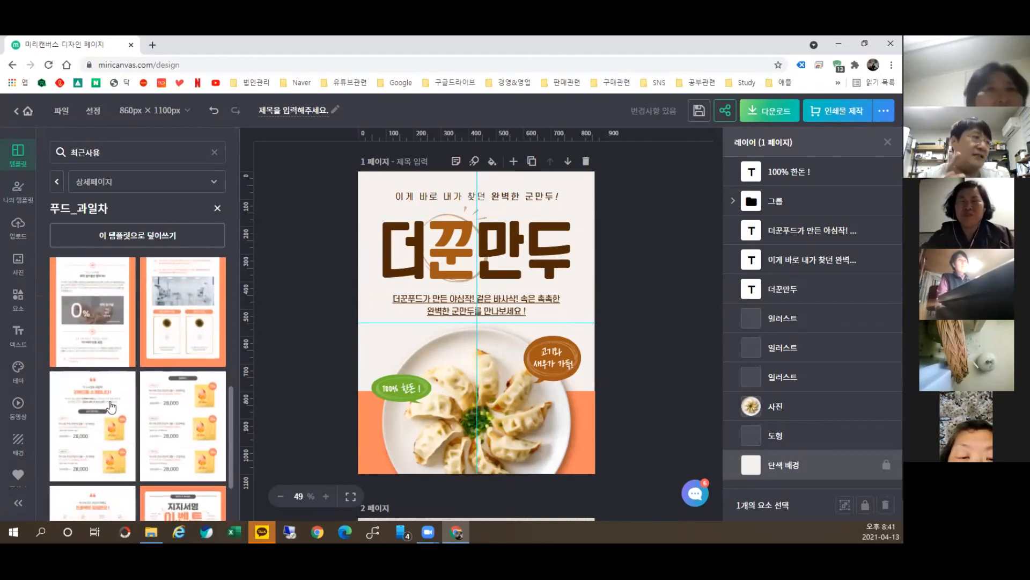